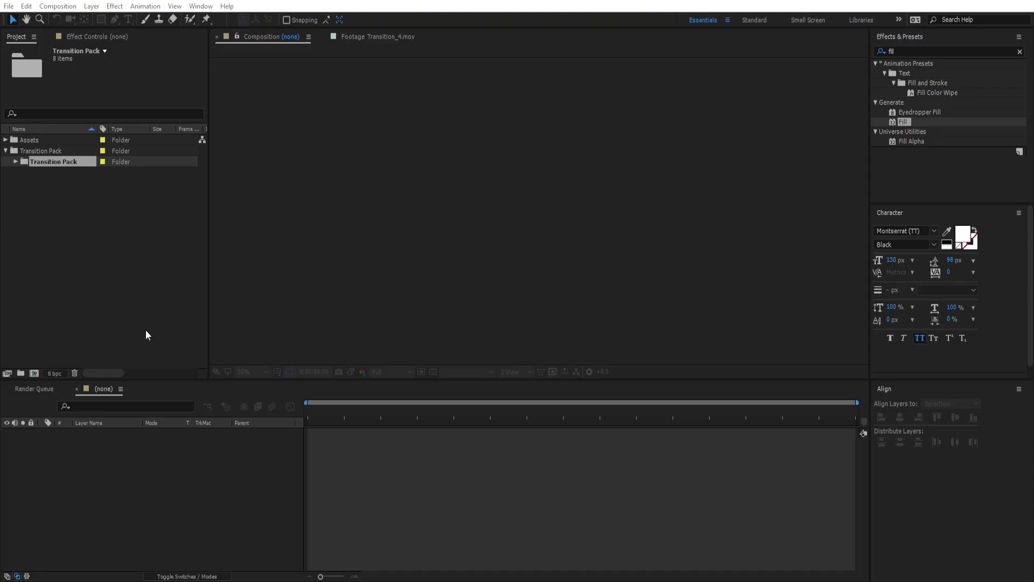
# Examine the contents of the Assets folder and the nested Transition Pack folder in the project.
pyautogui.click(38, 206)
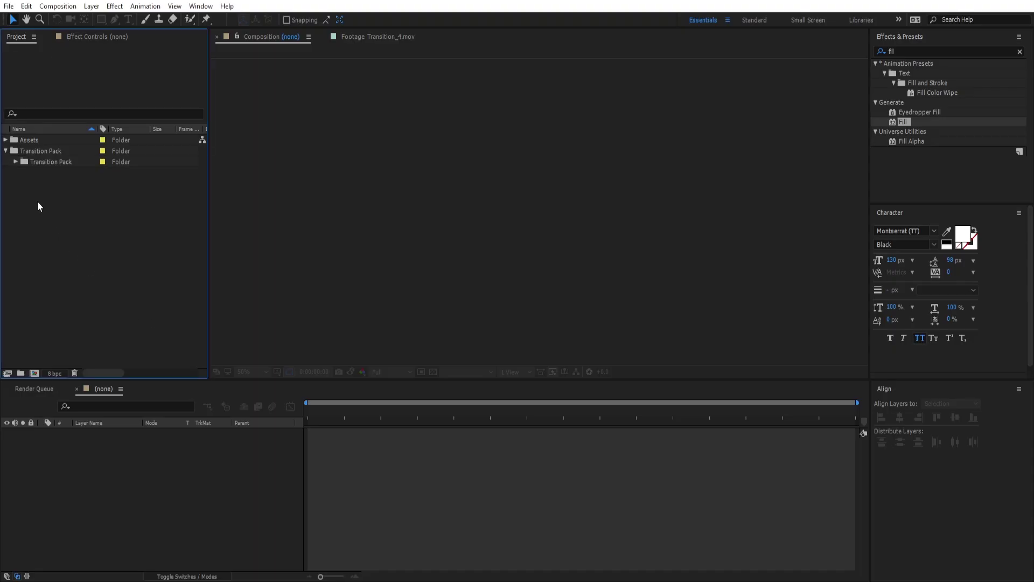
pyautogui.click(5, 151)
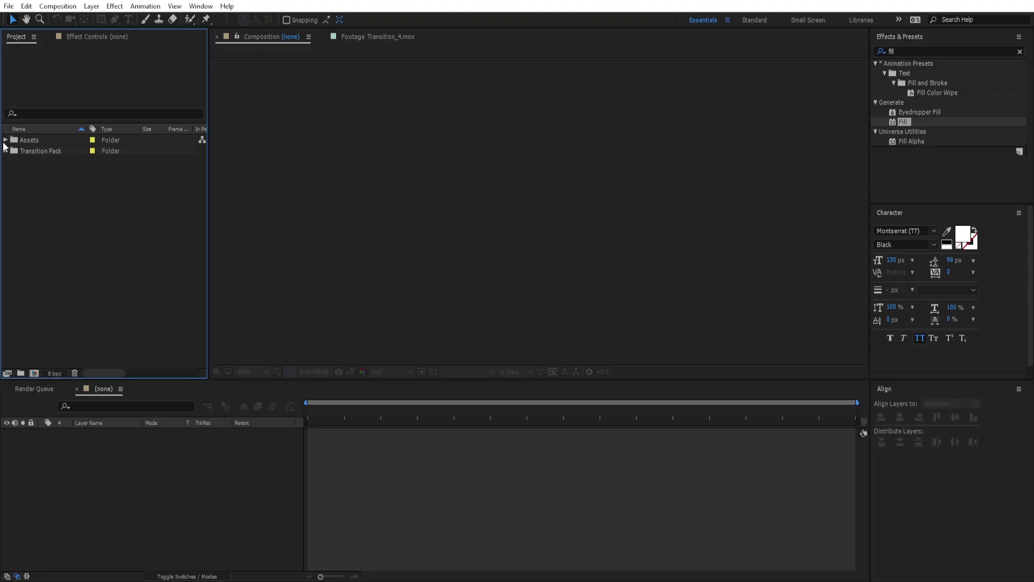
pyautogui.click(5, 140)
pyautogui.click(48, 152)
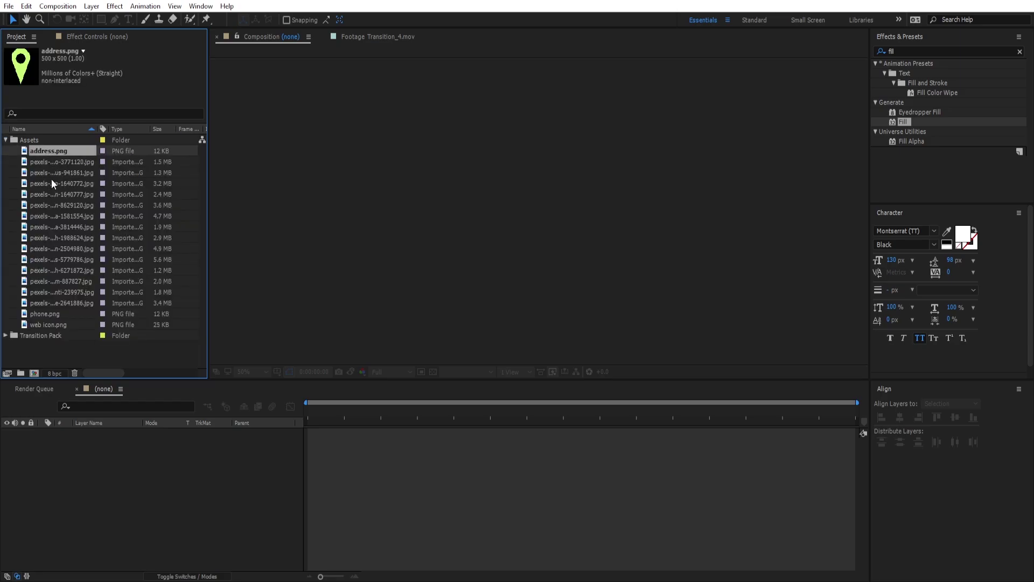
pyautogui.click(6, 140)
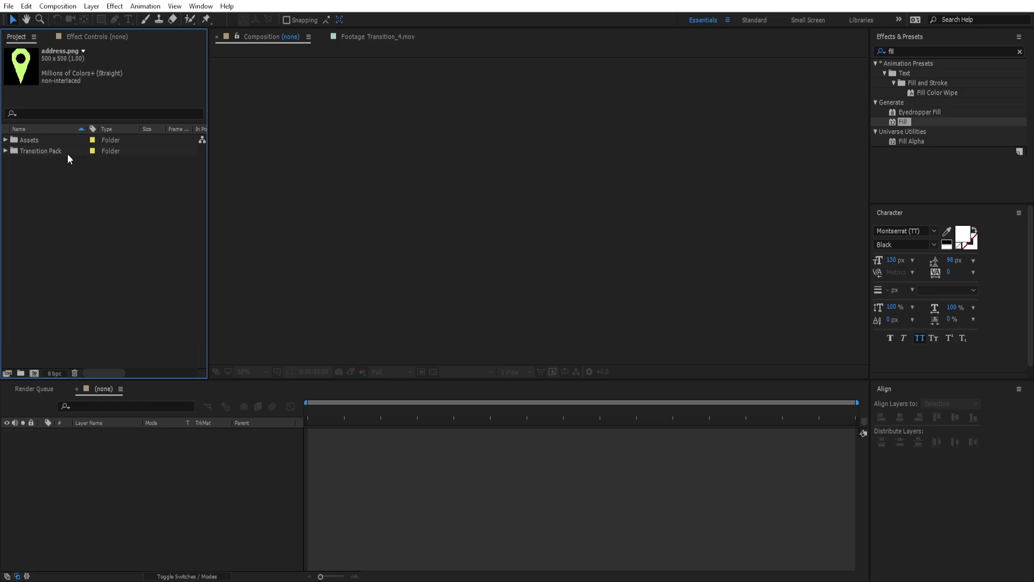
pyautogui.click(69, 155)
pyautogui.click(6, 151)
pyautogui.click(50, 162)
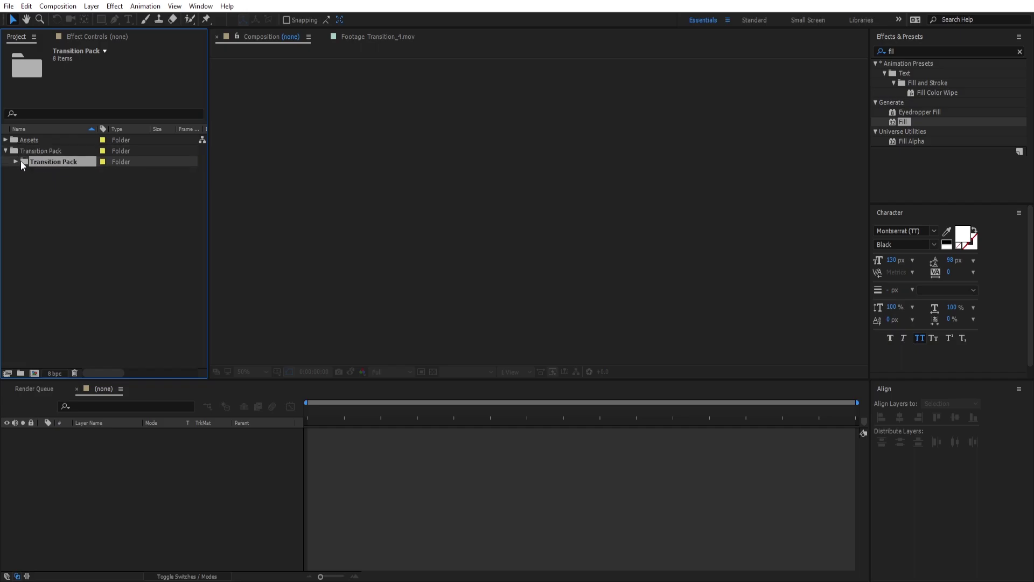
pyautogui.click(16, 161)
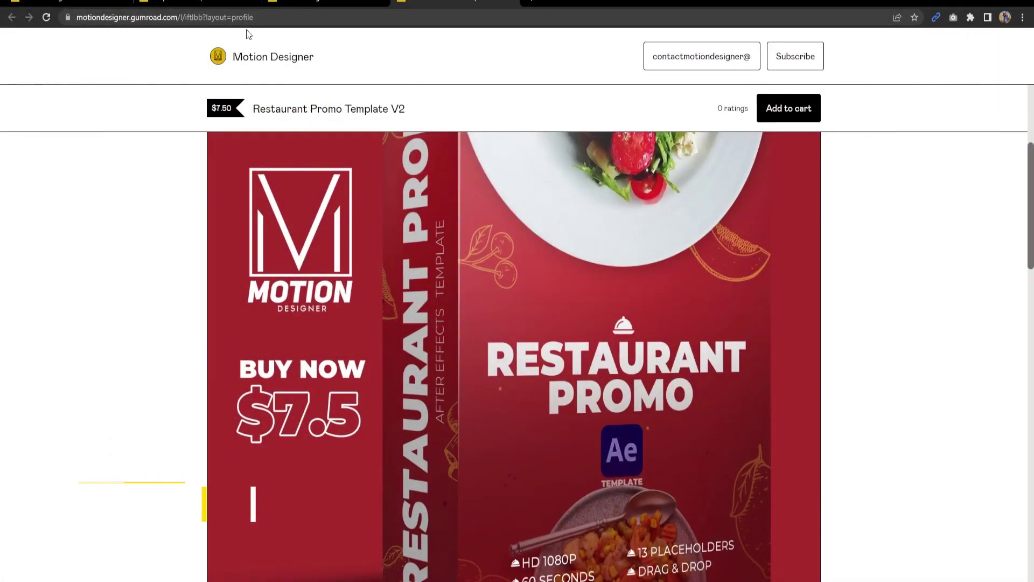
# View the Shape transition pack and Motion Designer Text Animation preset product pages in the browser.
pyautogui.click(245, 3)
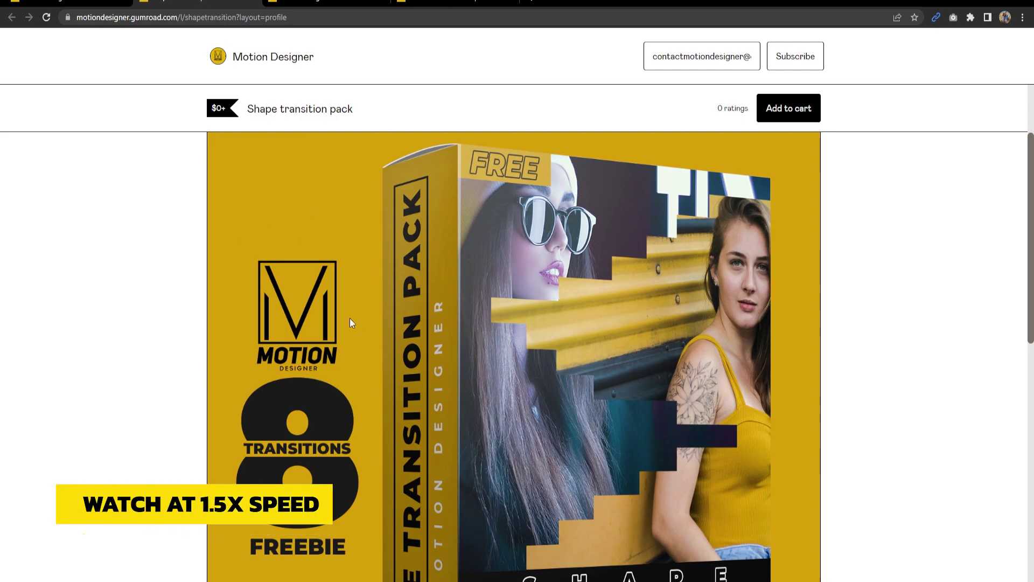
pyautogui.click(305, 3)
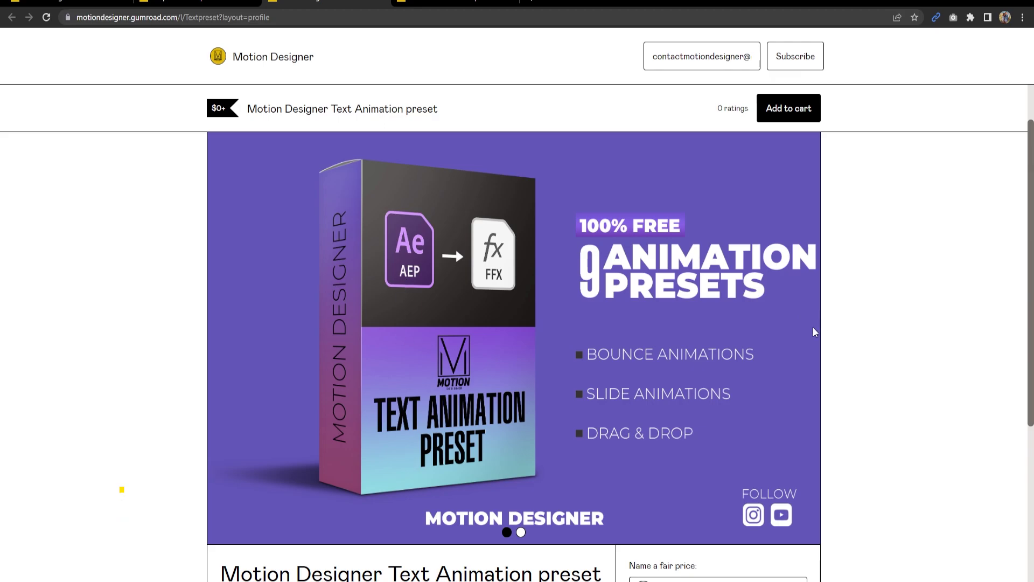
pyautogui.hotkey('ctrl', 'Tab')
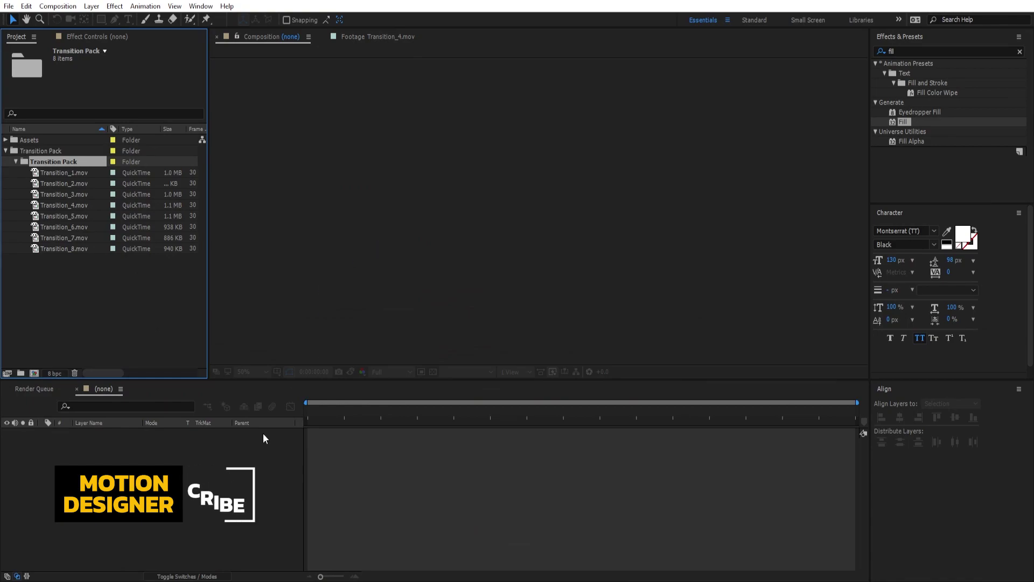
# Create a composition named BG_1 with the HDTV 1080 29.97 preset and a duration of 0;00;05;00.
pyautogui.click(186, 393)
pyautogui.click(58, 6)
pyautogui.click(81, 19)
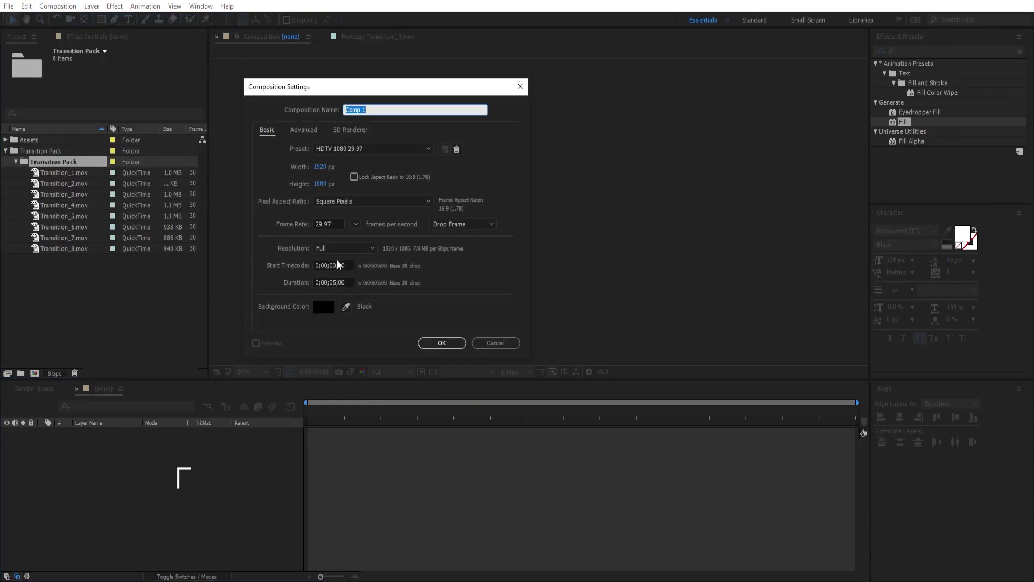
pyautogui.click(395, 107)
pyautogui.click(413, 106)
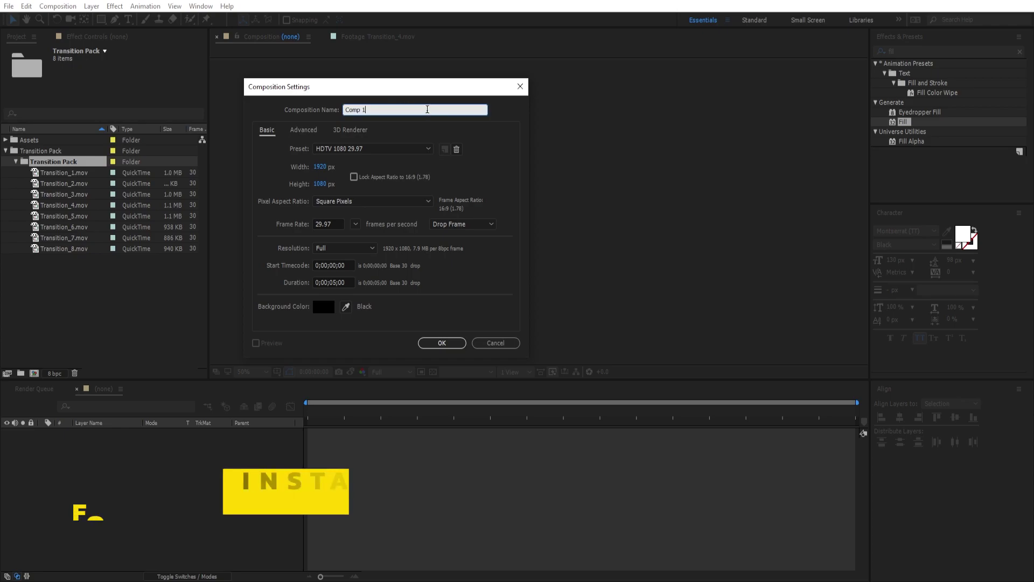
pyautogui.hotkey('ctrl', 'a')
pyautogui.write('BG')
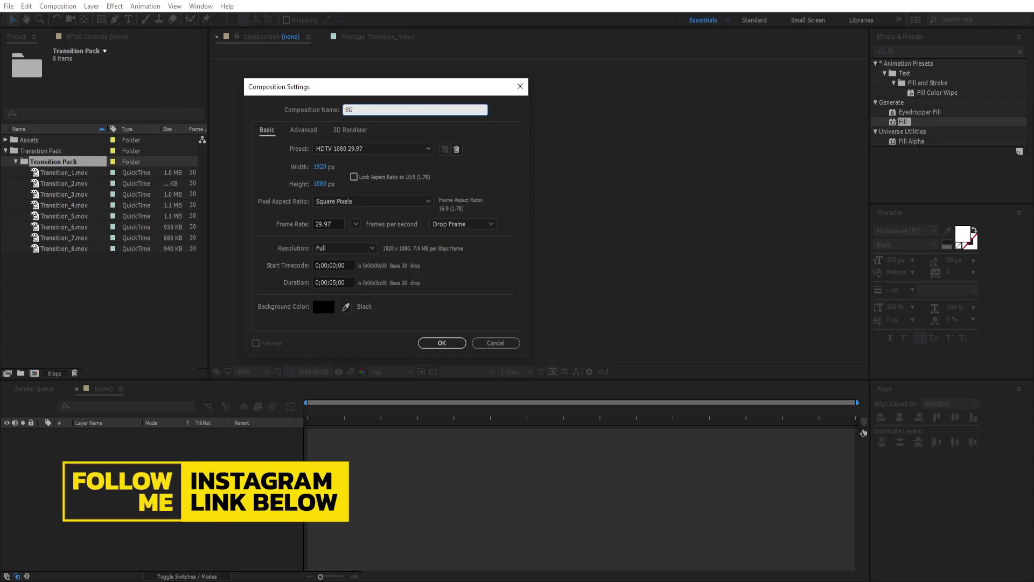
pyautogui.click(442, 343)
# Add the restaurant photo pexels-chan-walrus-941861.jpg from Assets to BG_1 and scale it down to just cover the frame.
pyautogui.click(32, 141)
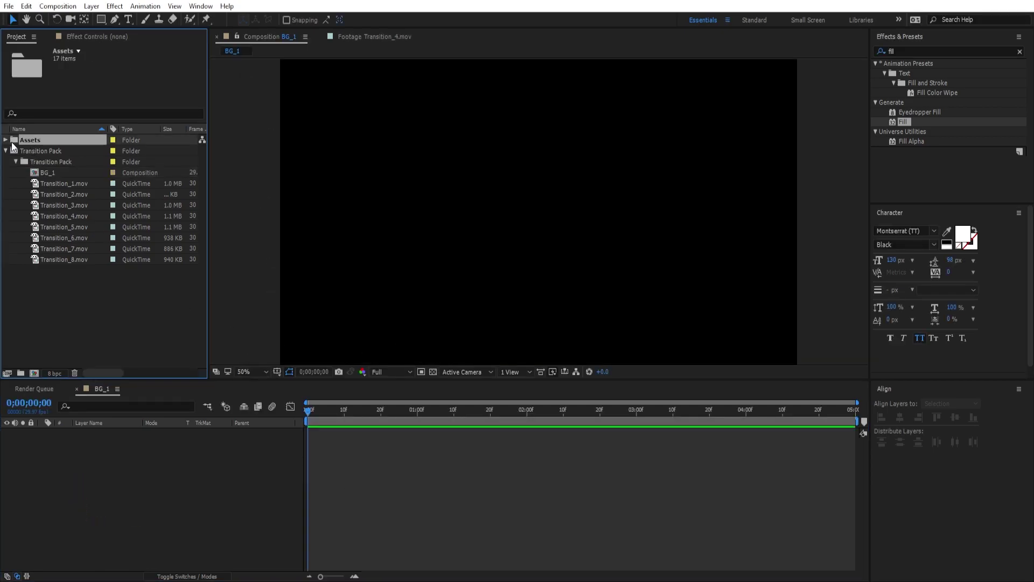
pyautogui.click(5, 140)
pyautogui.click(69, 171)
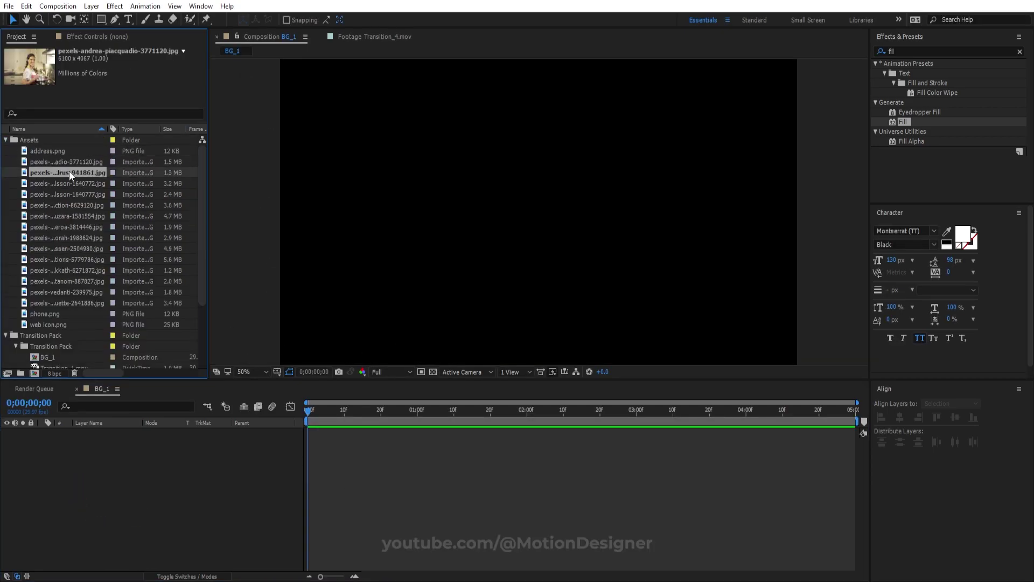
pyautogui.moveTo(57, 171); pyautogui.dragTo(139, 500)
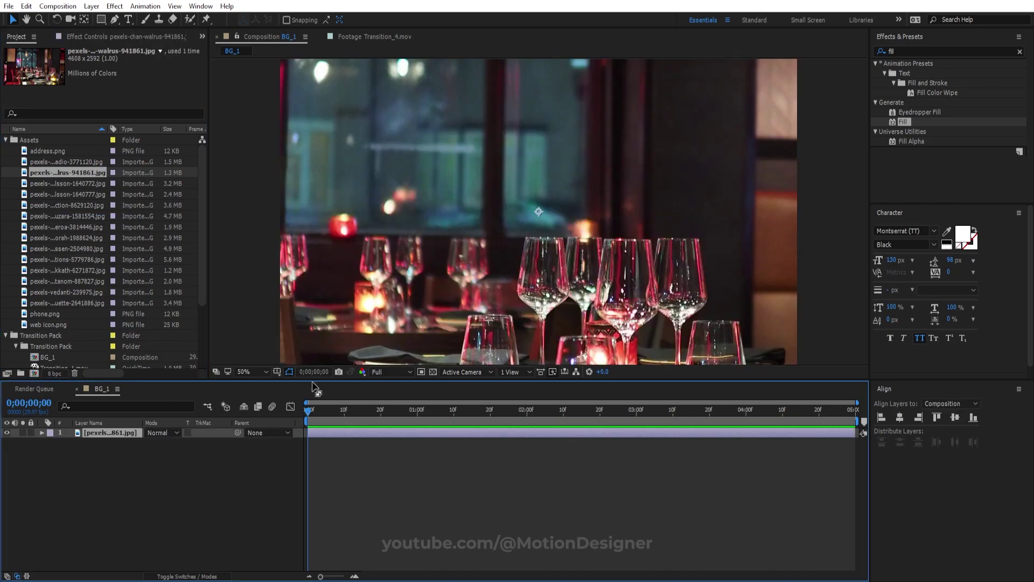
pyautogui.press(',')
pyautogui.moveTo(850, 211); pyautogui.dragTo(675, 207)
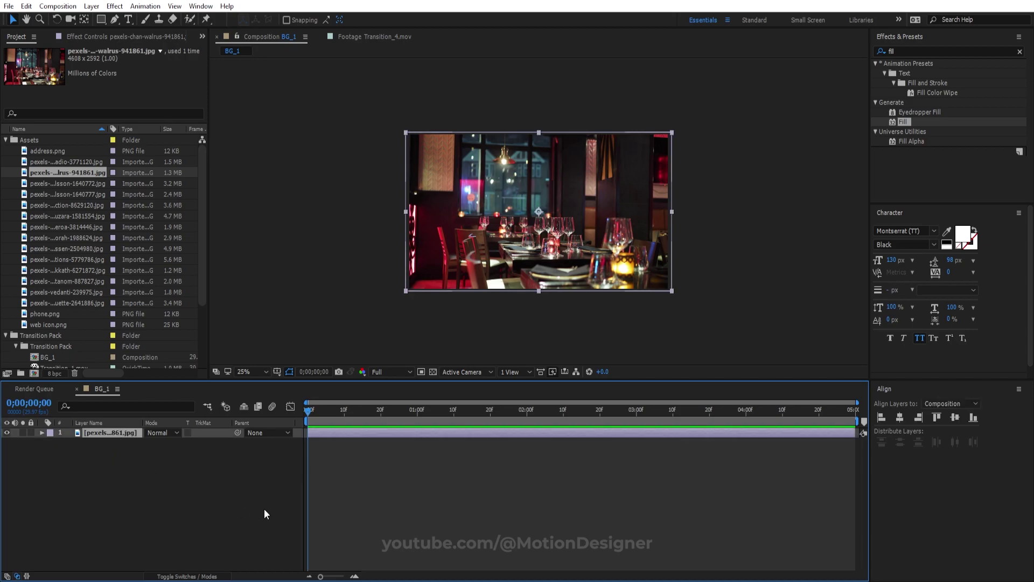
# Pre-compose the photo layer as BG_Image_1, moving all attributes into the new composition.
pyautogui.hotkey('ctrl', 'shift', 'c')
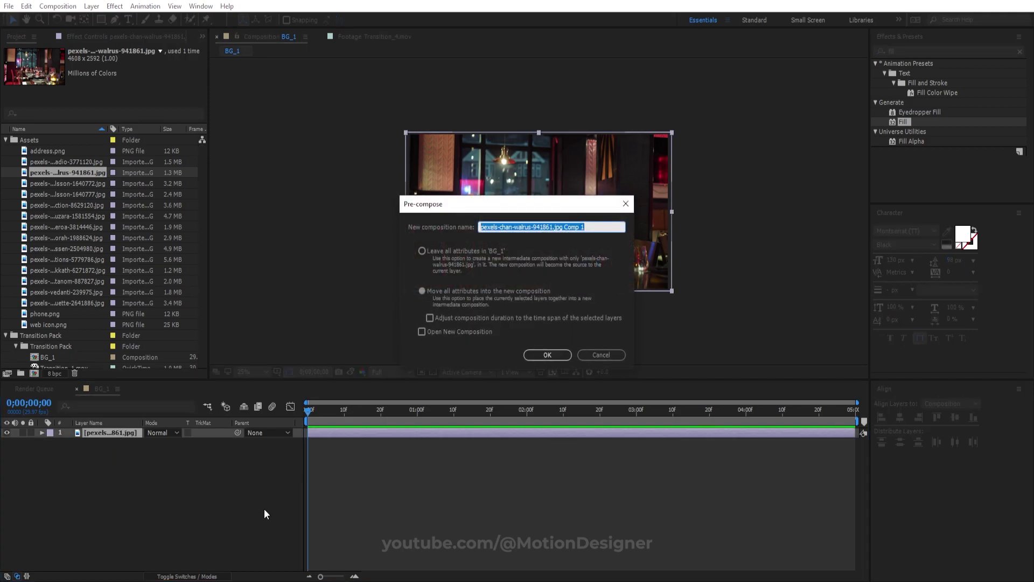
pyautogui.write('BG_Image_')
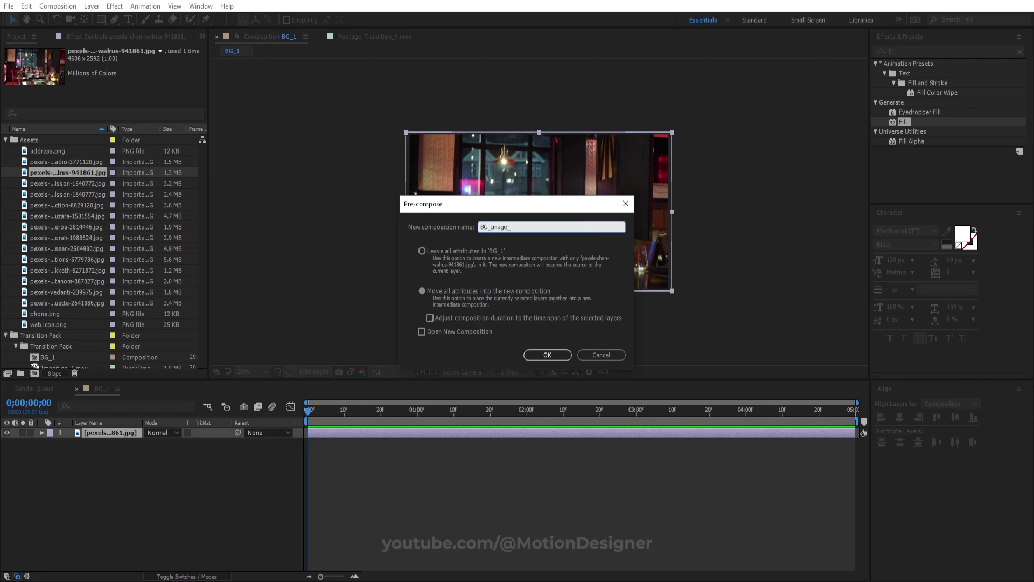
pyautogui.click(550, 355)
# Add a 100% Scale keyframe to the BG_Image_1 layer at 0;00;00;00.
pyautogui.click(106, 499)
pyautogui.press('s')
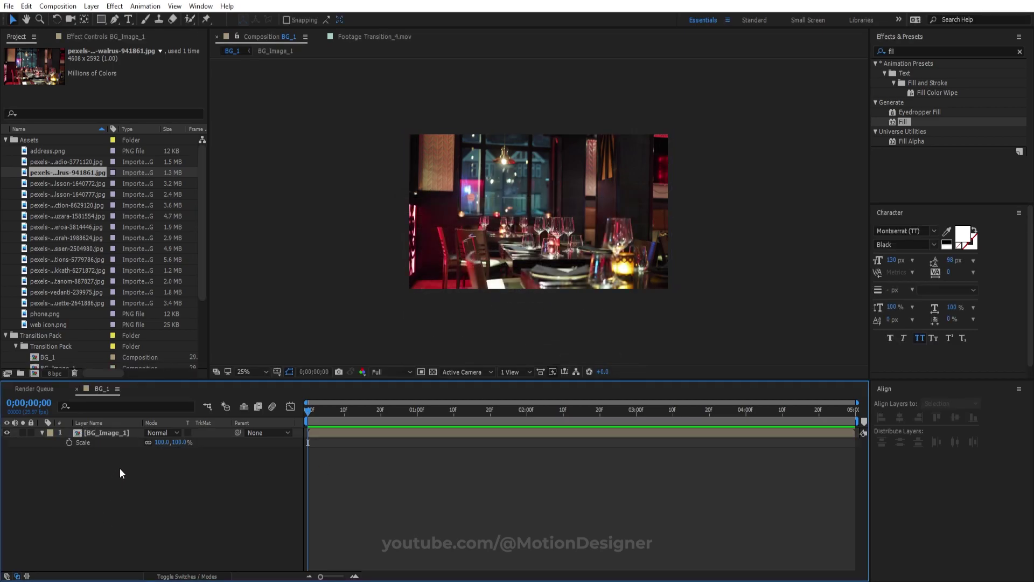
pyautogui.click(69, 443)
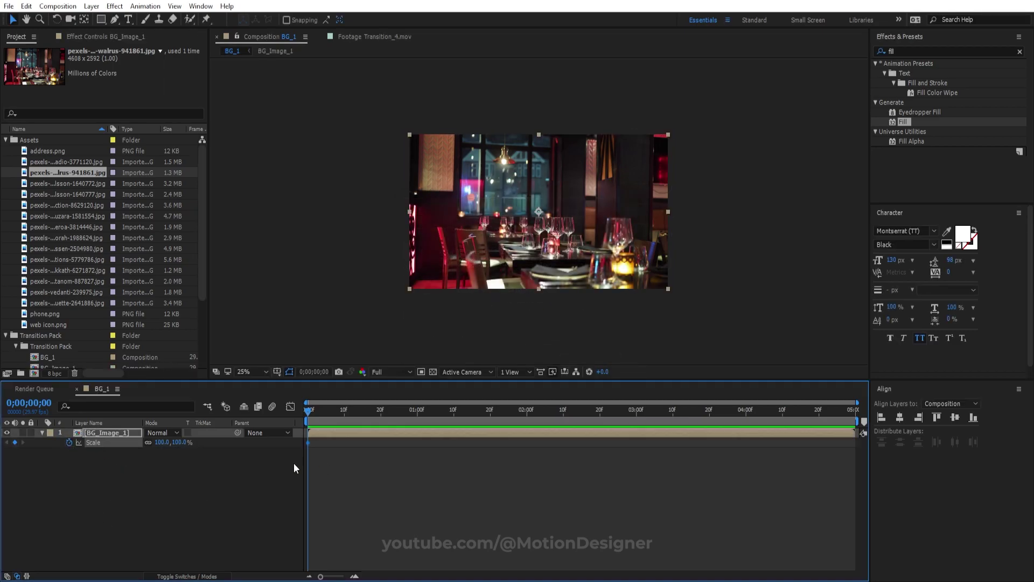
# Set BG_Image_1's scale to 110% at 0;00;04;29 and preview the zoom animation.
pyautogui.moveTo(315, 412); pyautogui.dragTo(855, 413)
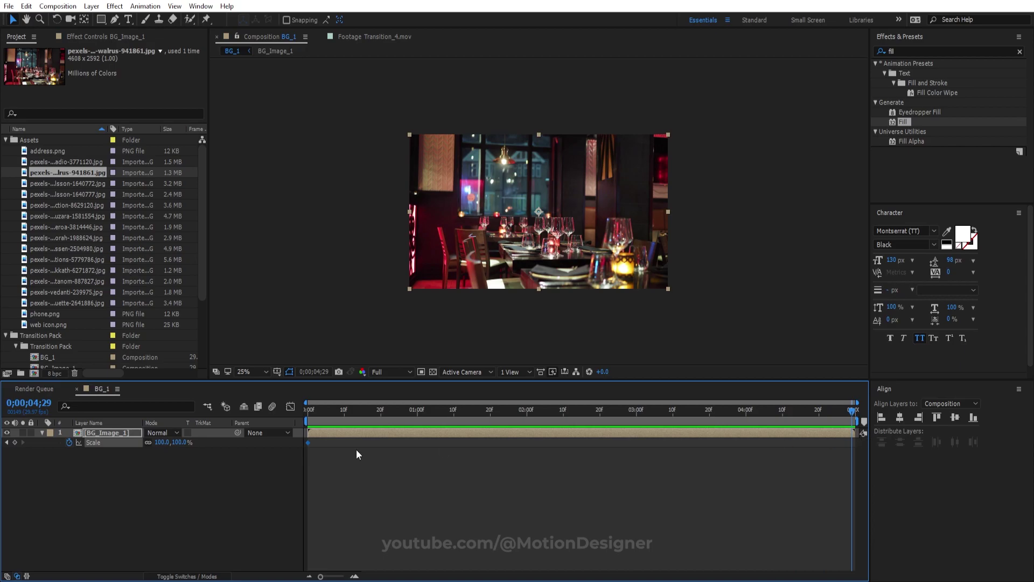
pyautogui.click(156, 442)
pyautogui.write('110')
pyautogui.press('Return')
pyautogui.press('space')
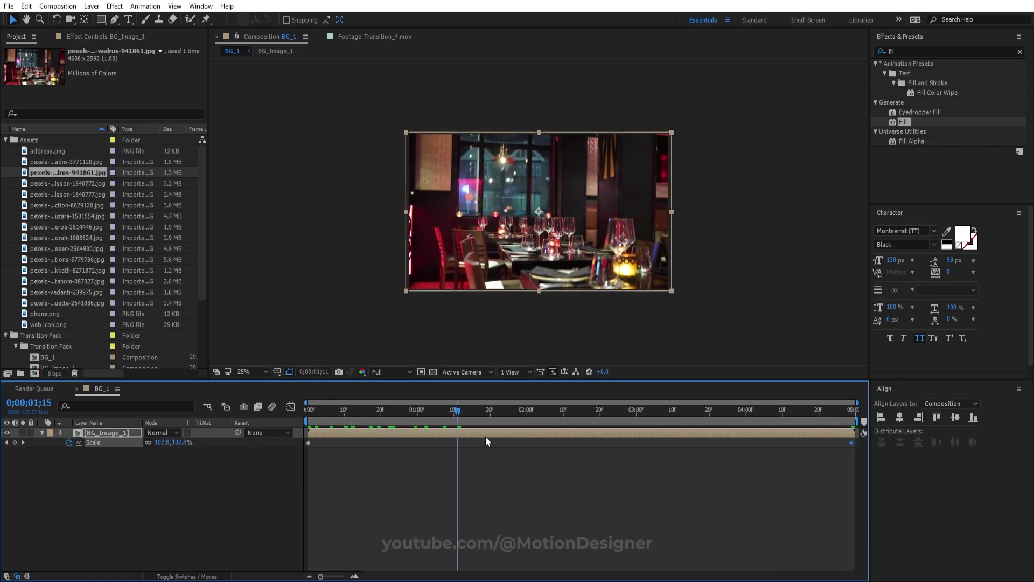
pyautogui.click(630, 462)
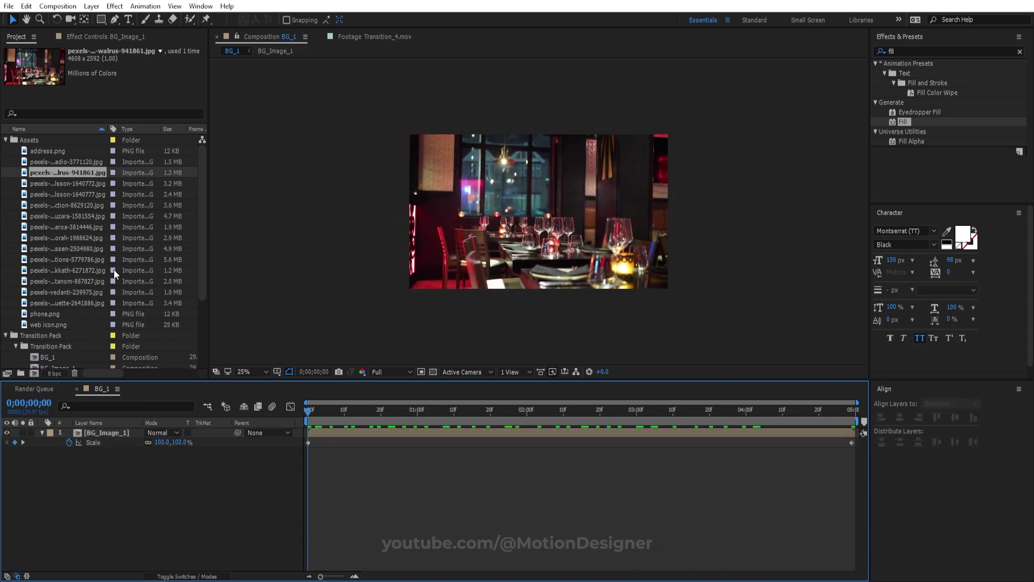
# Collapse the Assets folder and create a root-level project folder named Pre COMPS.
pyautogui.click(6, 140)
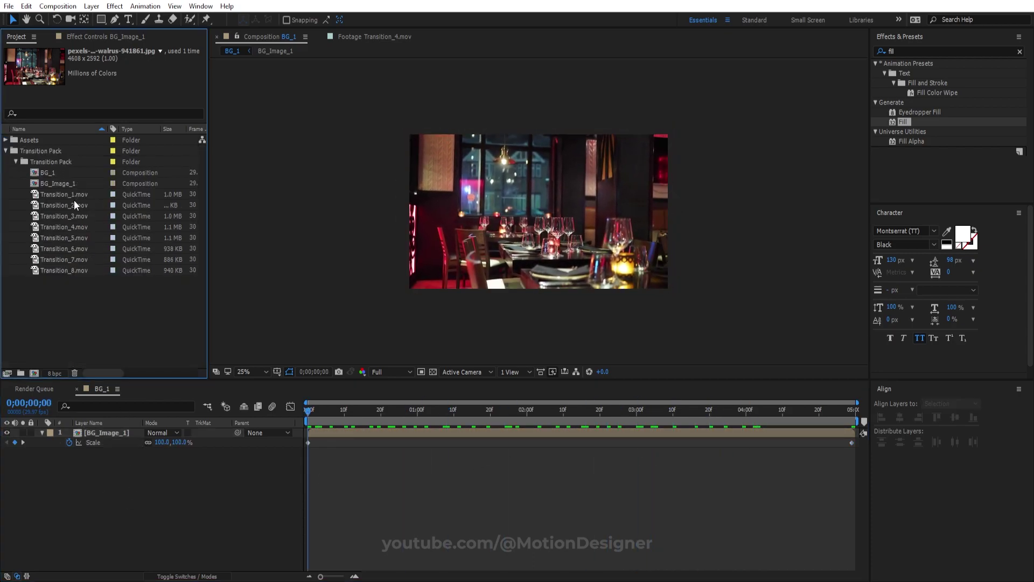
pyautogui.click(66, 341)
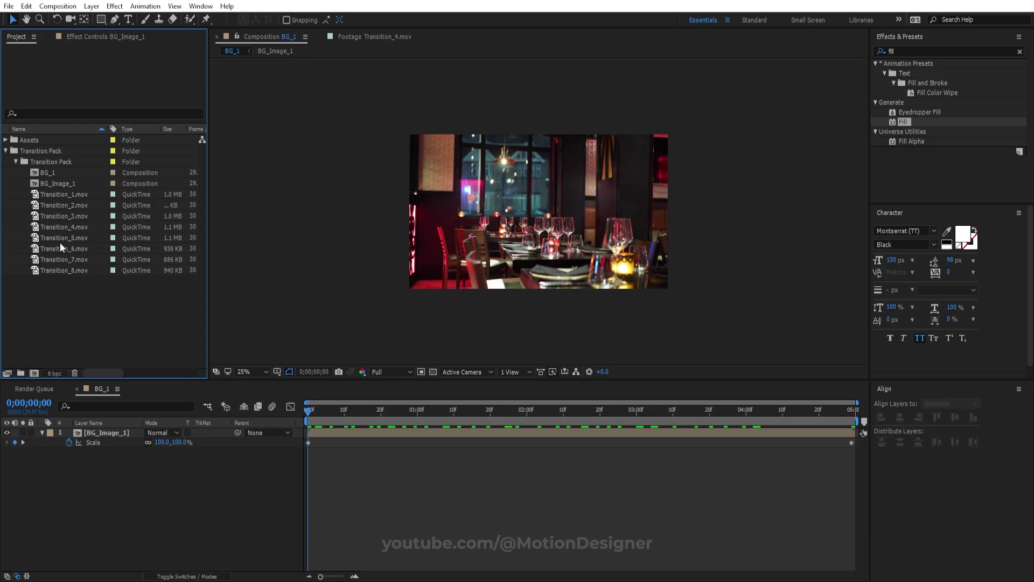
pyautogui.click(20, 372)
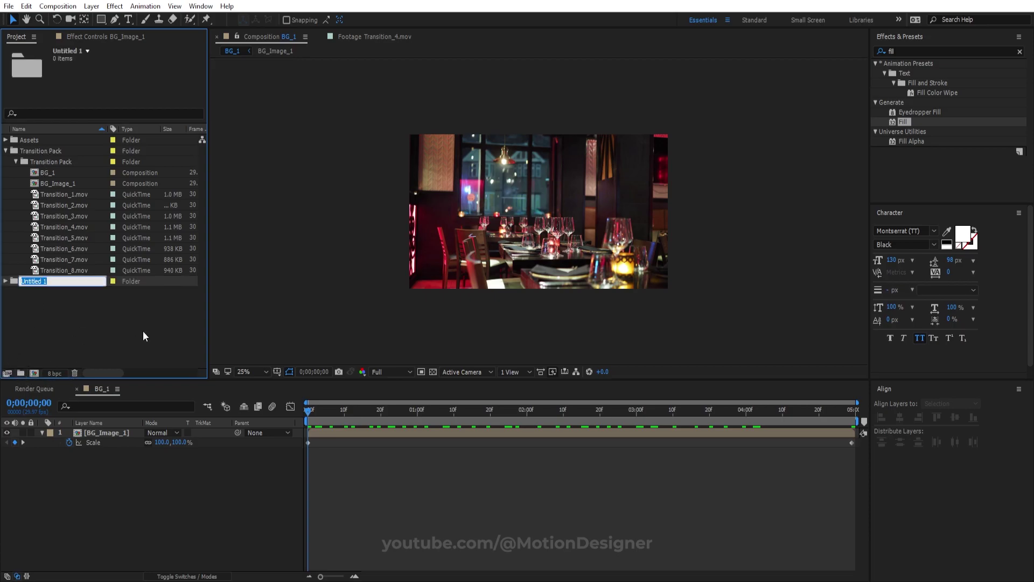
pyautogui.write('Pre COMPS')
pyautogui.click(68, 293)
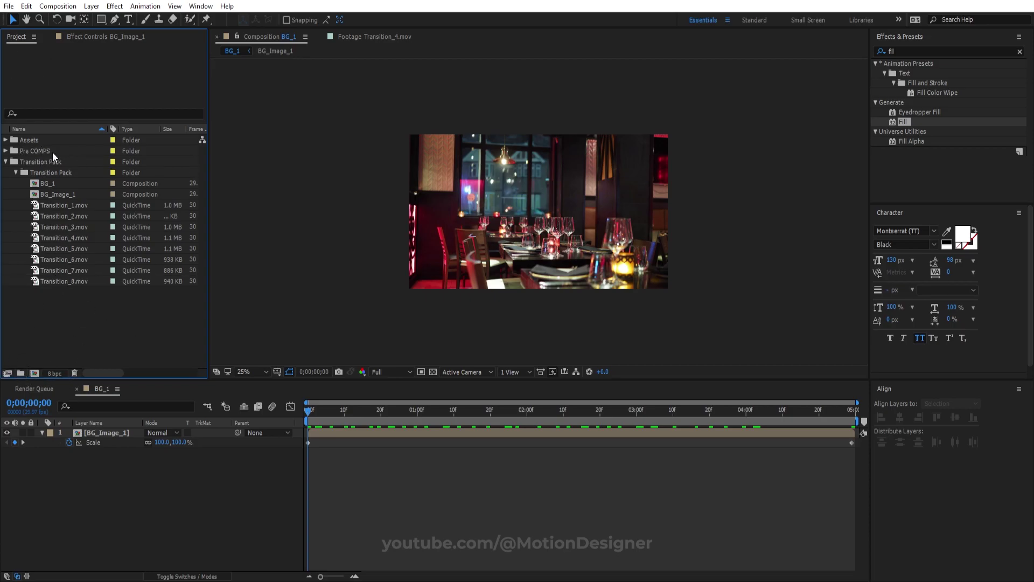
# Move the BG_1 and BG_Image_1 compositions into the Pre COMPS folder and collapse it.
pyautogui.click(53, 195)
pyautogui.keyDown('shift'); pyautogui.click(54, 183); pyautogui.keyUp('shift')
pyautogui.moveTo(54, 184); pyautogui.dragTo(43, 151)
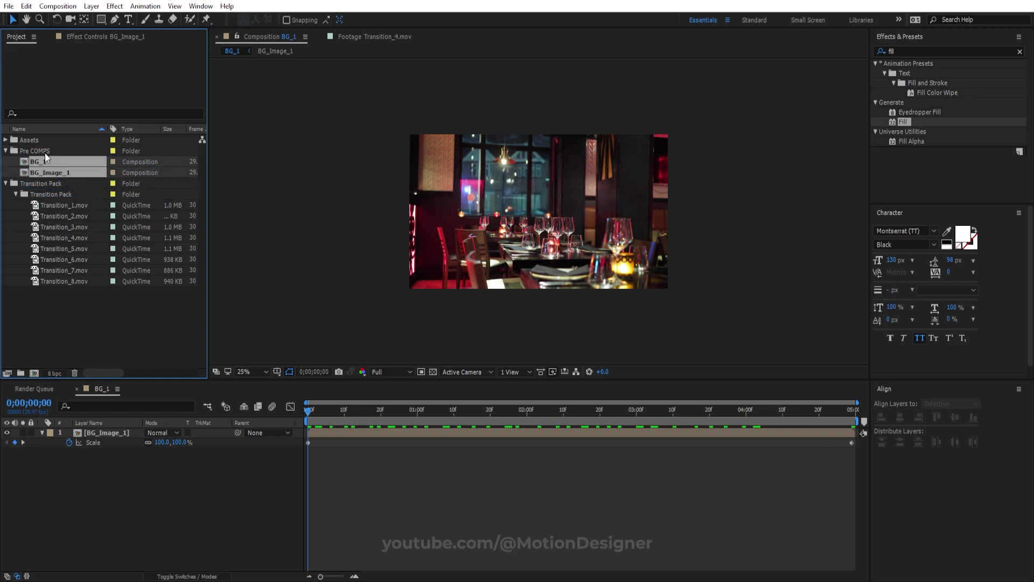
pyautogui.click(6, 151)
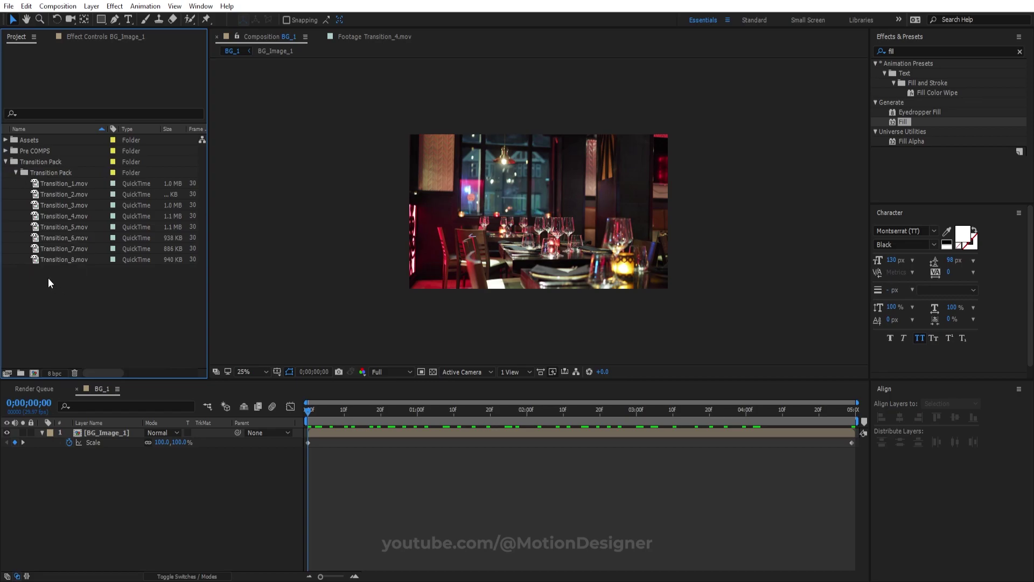
# Place Transition_1.mov above BG_Image_1 in BG_1, starting at 0;00;00;00, and check its opening frames.
pyautogui.click(73, 185)
pyautogui.moveTo(72, 185); pyautogui.dragTo(165, 433)
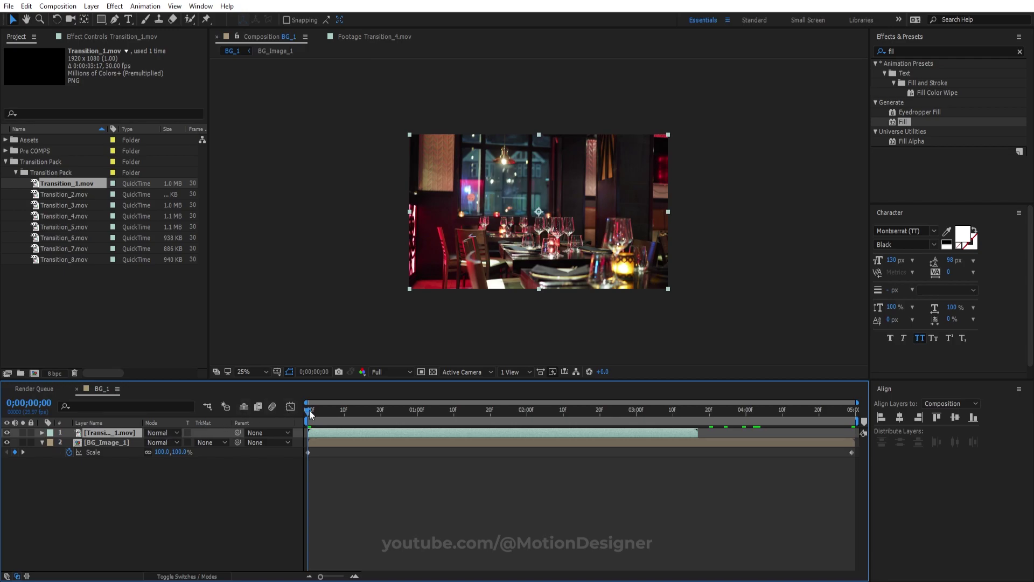
pyautogui.moveTo(311, 413); pyautogui.dragTo(415, 412)
# Enable time remapping on the Transition_1.mov layer.
pyautogui.rightClick(334, 439)
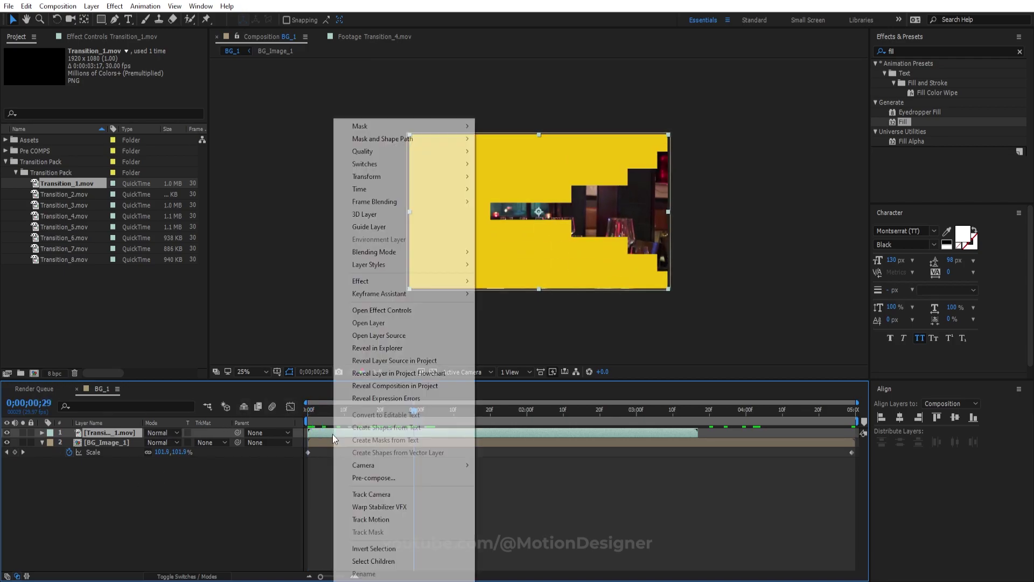
pyautogui.moveTo(369, 191)
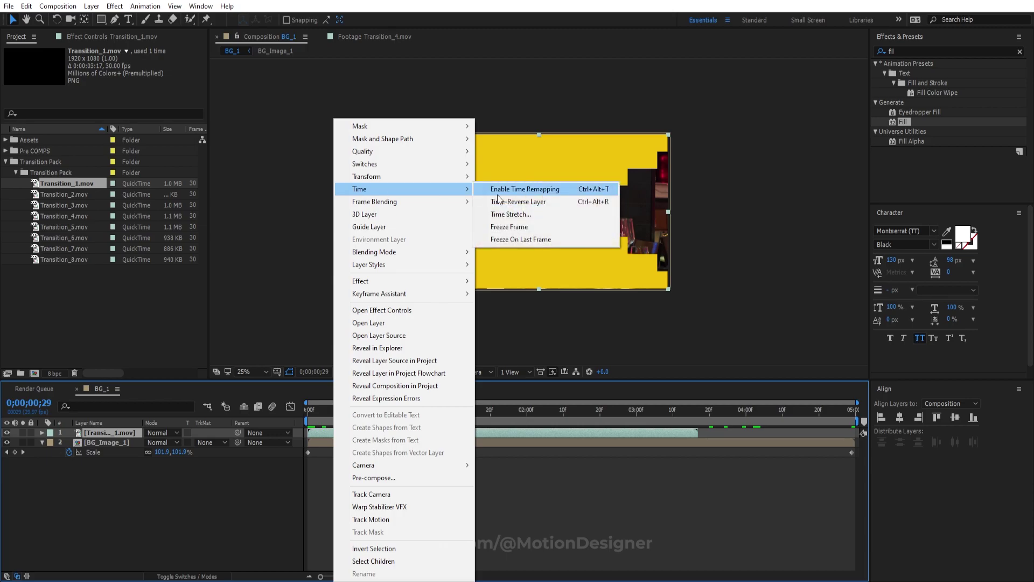
pyautogui.click(538, 189)
# Add a Time Remap keyframe to Transition_1.mov at 0;00;01;21, where yellow fills the frame, and check the following frames.
pyautogui.moveTo(332, 413); pyautogui.dragTo(496, 413)
pyautogui.press('.')
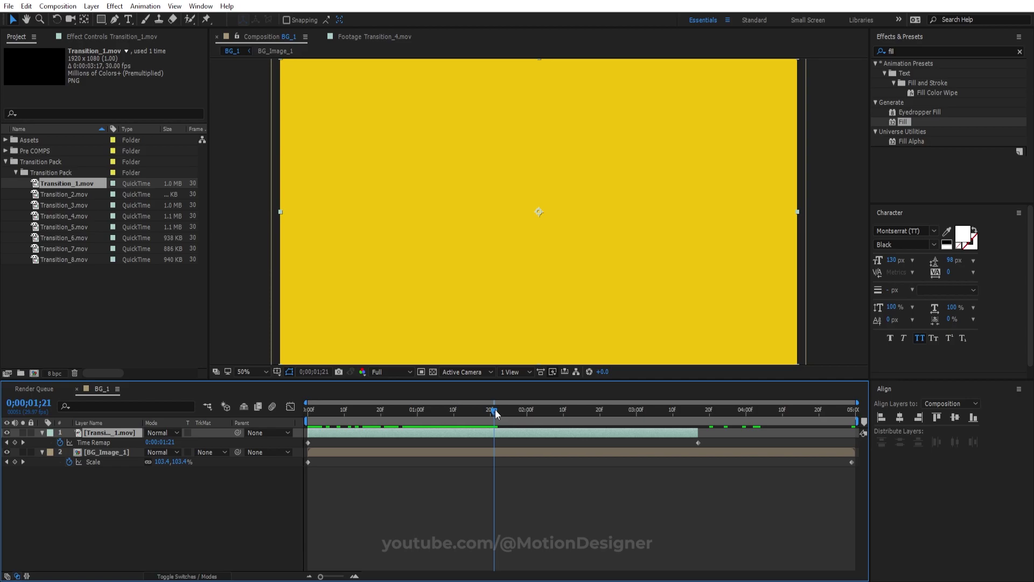
pyautogui.click(15, 442)
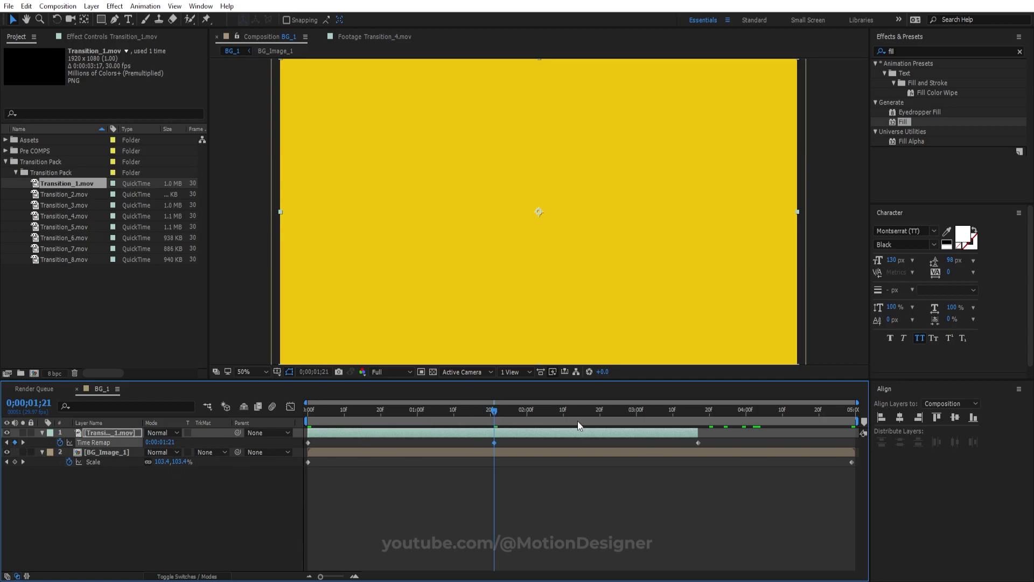
pyautogui.moveTo(494, 417); pyautogui.dragTo(578, 433)
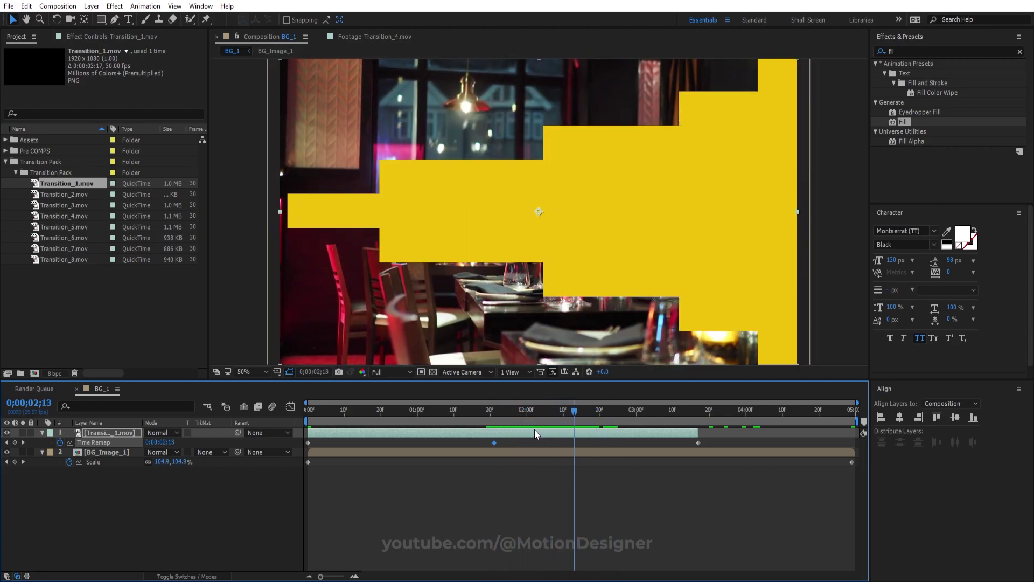
# Delete the last Time Remap keyframe of Transition_1.mov and extend the layer to the end of the BG_1 composition.
pyautogui.moveTo(711, 440); pyautogui.dragTo(661, 450)
pyautogui.press('Delete')
pyautogui.moveTo(487, 415); pyautogui.dragTo(359, 410)
# Set BG_Image_1's track matte to Alpha Matte "Transition_1.mov", check the reveal over time and collapse the layer properties.
pyautogui.click(108, 452)
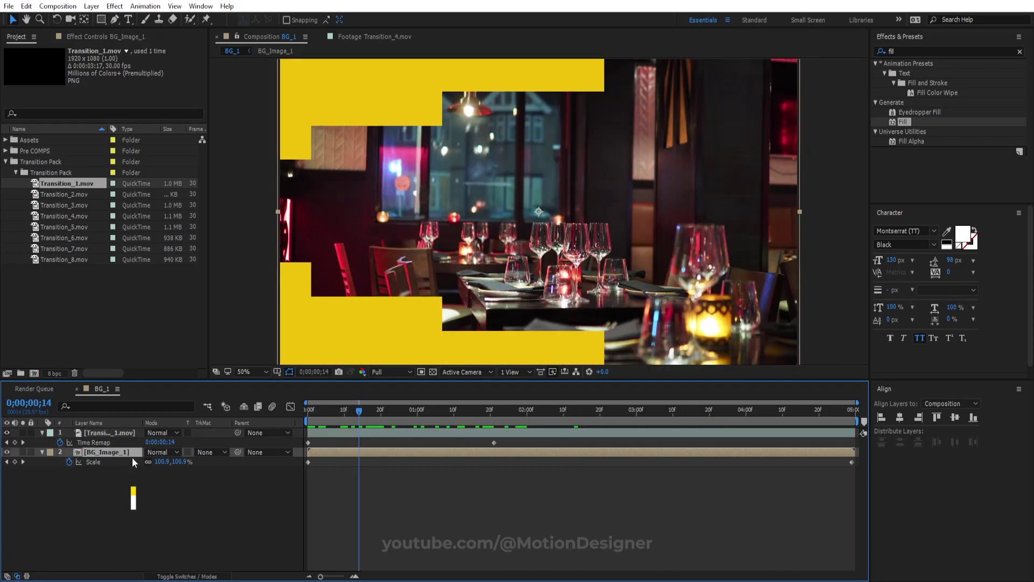
pyautogui.click(206, 452)
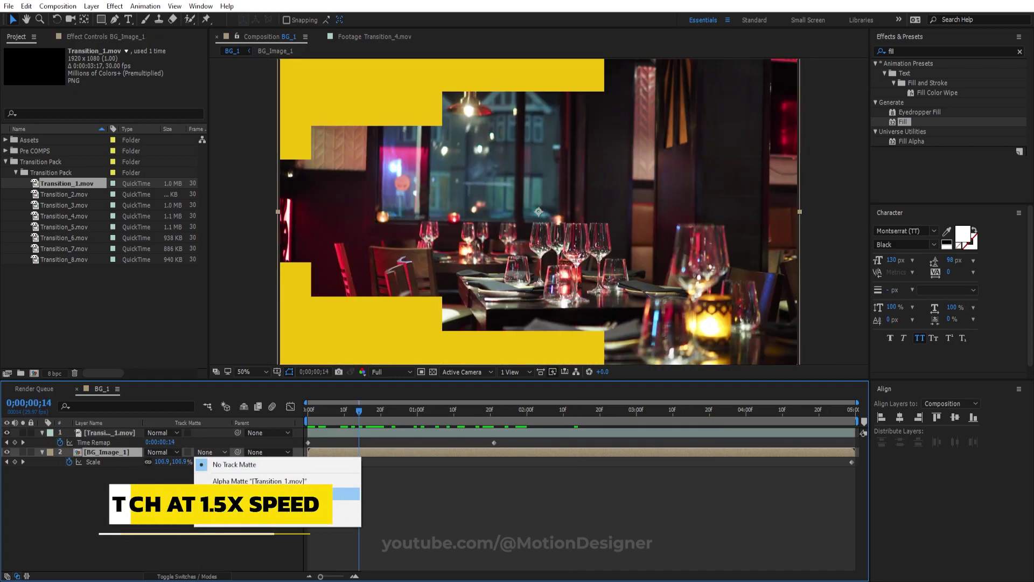
pyautogui.click(259, 480)
pyautogui.moveTo(359, 409); pyautogui.dragTo(651, 409)
pyautogui.press('u')
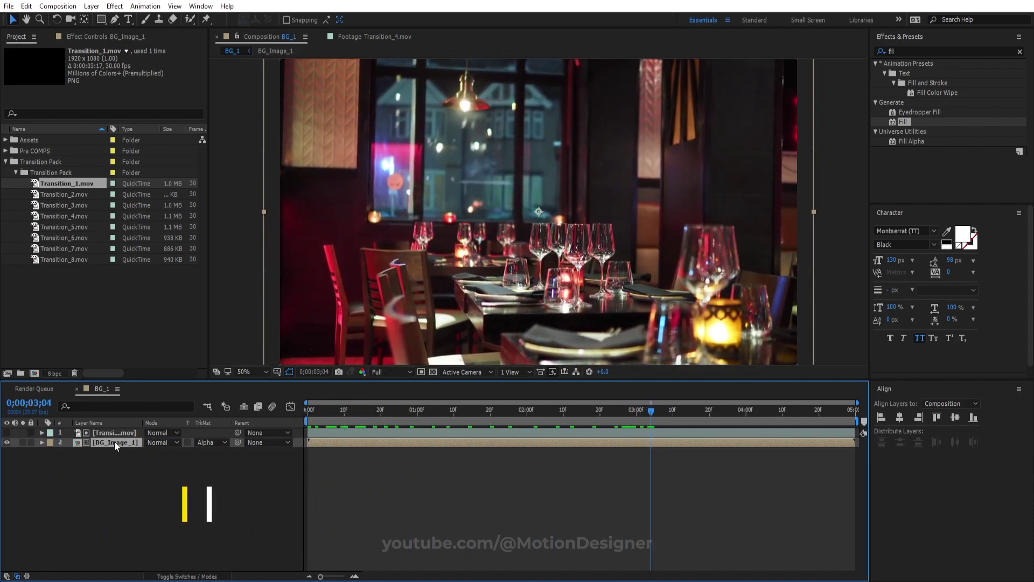
# Duplicate the Transition_1.mov and BG_Image_1 layers together as a second matte pair above the originals.
pyautogui.keyDown('shift'); pyautogui.click(117, 433); pyautogui.keyUp('shift')
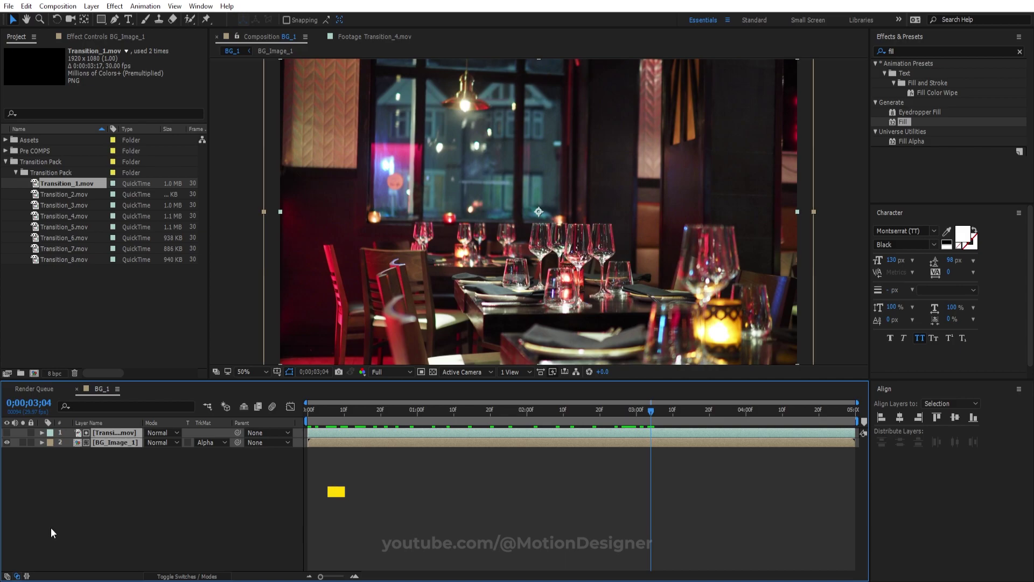
pyautogui.hotkey('ctrl', 'd')
pyautogui.click(695, 505)
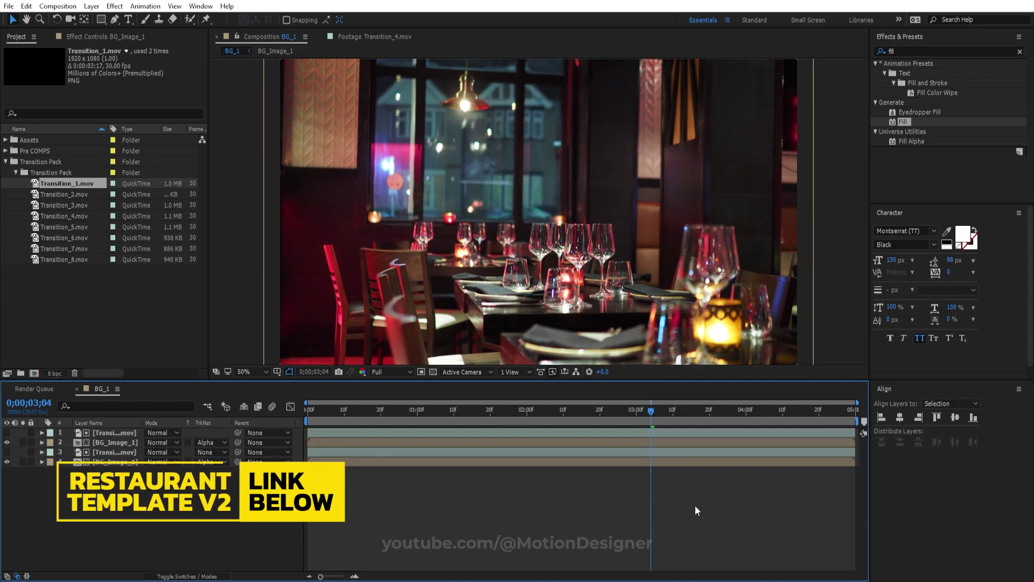
# Apply the Fill effect to the upper BG_Image_1 layer with the near-black color 0A0A0A.
pyautogui.moveTo(895, 122); pyautogui.dragTo(353, 447)
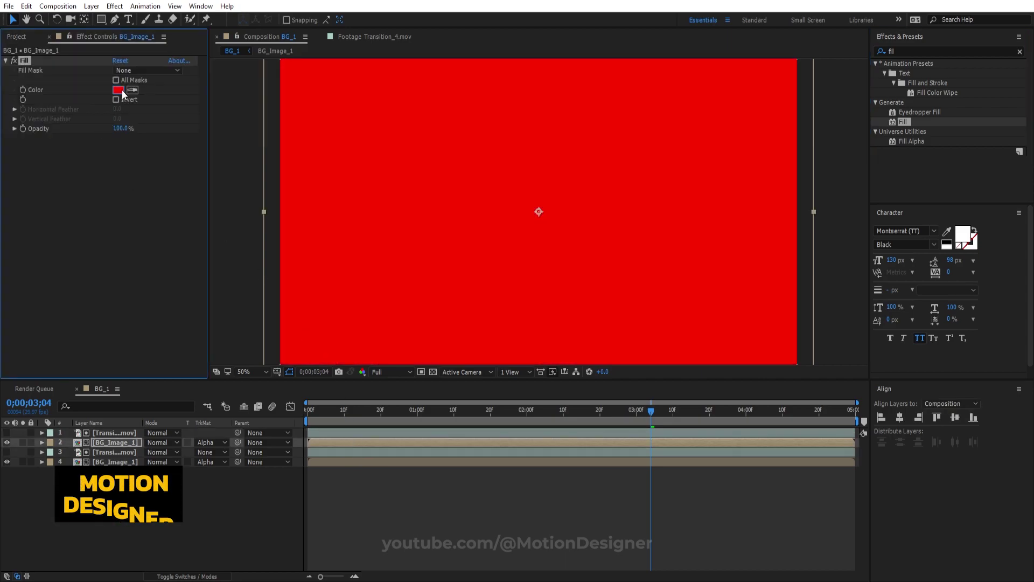
pyautogui.click(118, 90)
pyautogui.moveTo(545, 485); pyautogui.dragTo(465, 502)
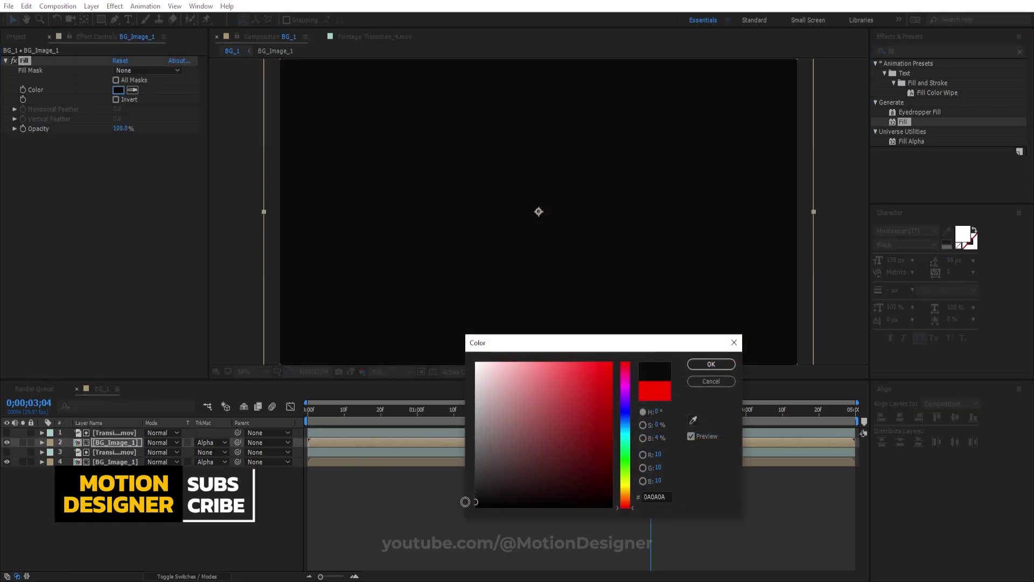
pyautogui.click(711, 364)
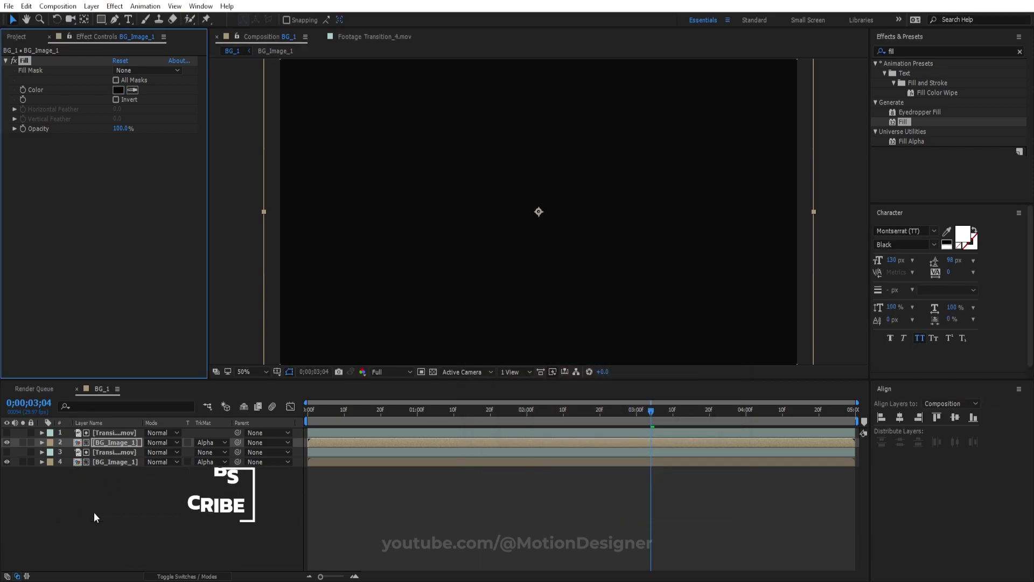
# Lower the opacity of the filled BG_Image_1 layer so the photo beneath shows through darkened.
pyautogui.press('t')
pyautogui.moveTo(151, 455); pyautogui.dragTo(141, 454)
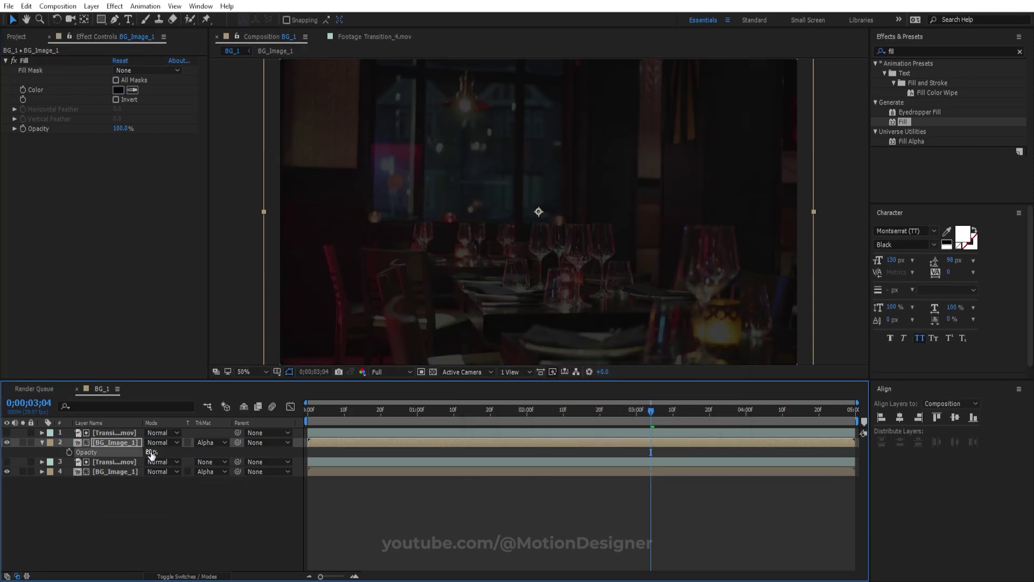
pyautogui.click(42, 443)
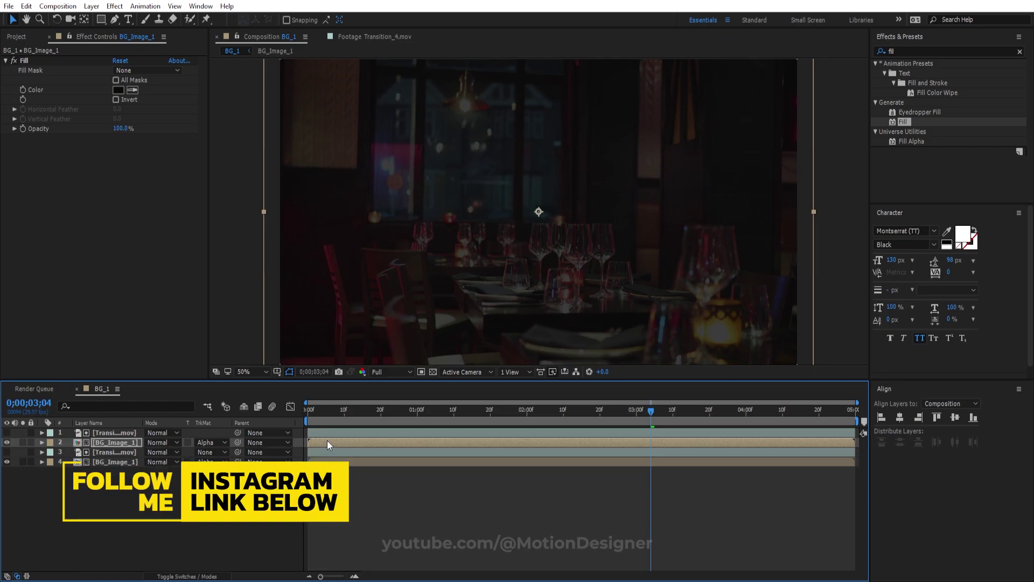
# Shift the top Transition_1.mov and BG_Image_1 pair to start at about 0;00;00;19 and preview the staggered reveal.
pyautogui.keyDown('shift'); pyautogui.click(343, 432); pyautogui.keyUp('shift')
pyautogui.moveTo(324, 440); pyautogui.dragTo(394, 441)
pyautogui.click(344, 411)
pyautogui.press('space')
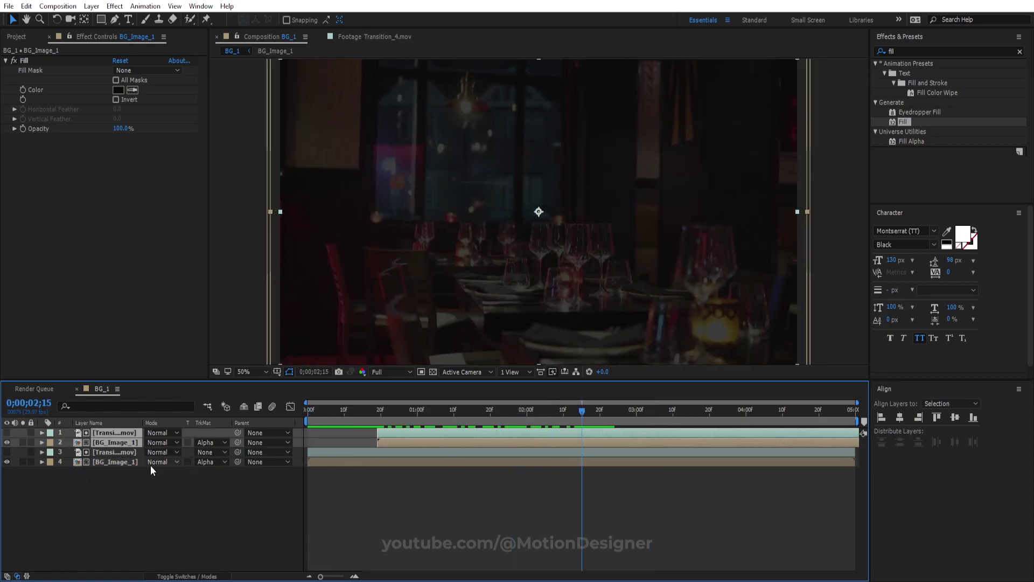
# Duplicate the BG_Image_1 composition in the Pre COMPS folder and add the copy as the top layer of BG_1.
pyautogui.click(108, 505)
pyautogui.click(17, 36)
pyautogui.click(6, 162)
pyautogui.click(10, 152)
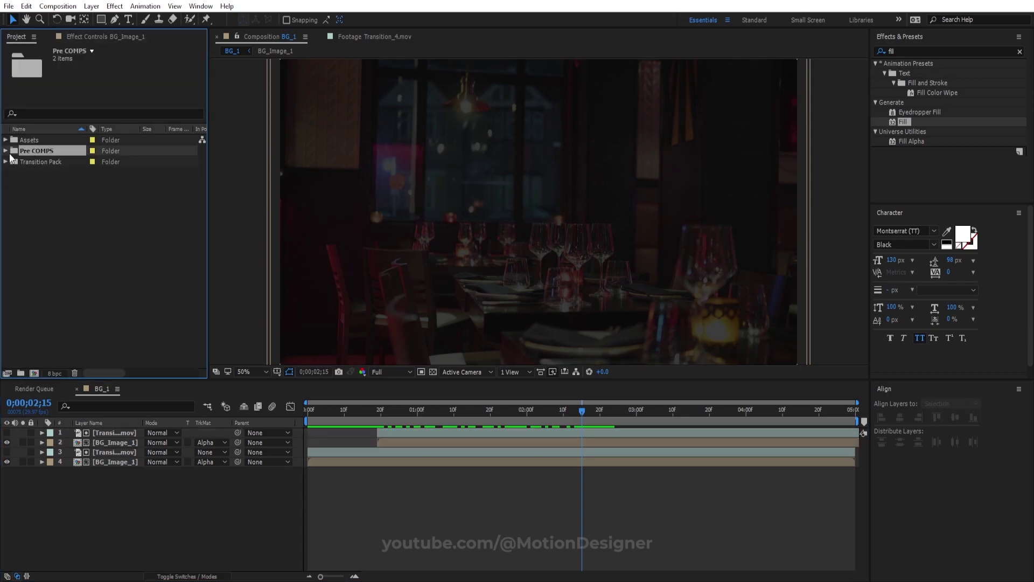
pyautogui.click(5, 151)
pyautogui.click(43, 162)
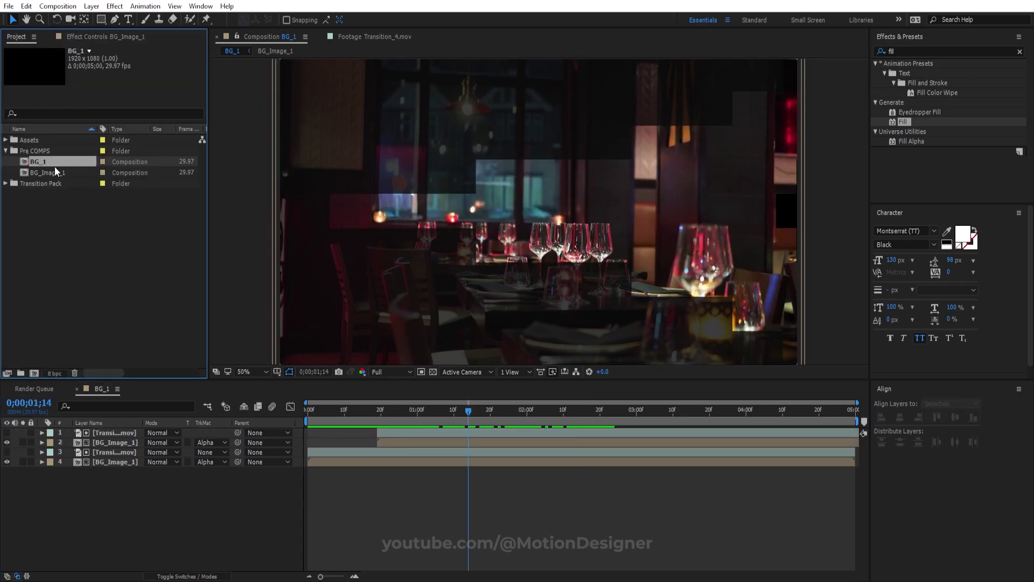
pyautogui.click(70, 175)
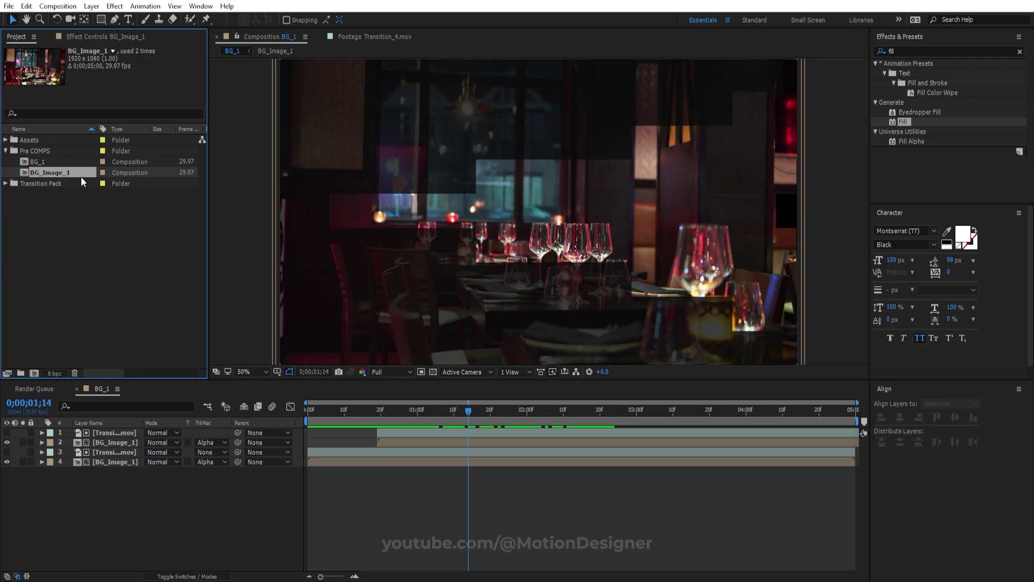
pyautogui.hotkey('ctrl', 'd')
pyautogui.moveTo(76, 187); pyautogui.dragTo(198, 426)
# Set the BG_Image_2 layer's scale to 110% at 0;00;00;00 and add a Scale keyframe there.
pyautogui.press('Home')
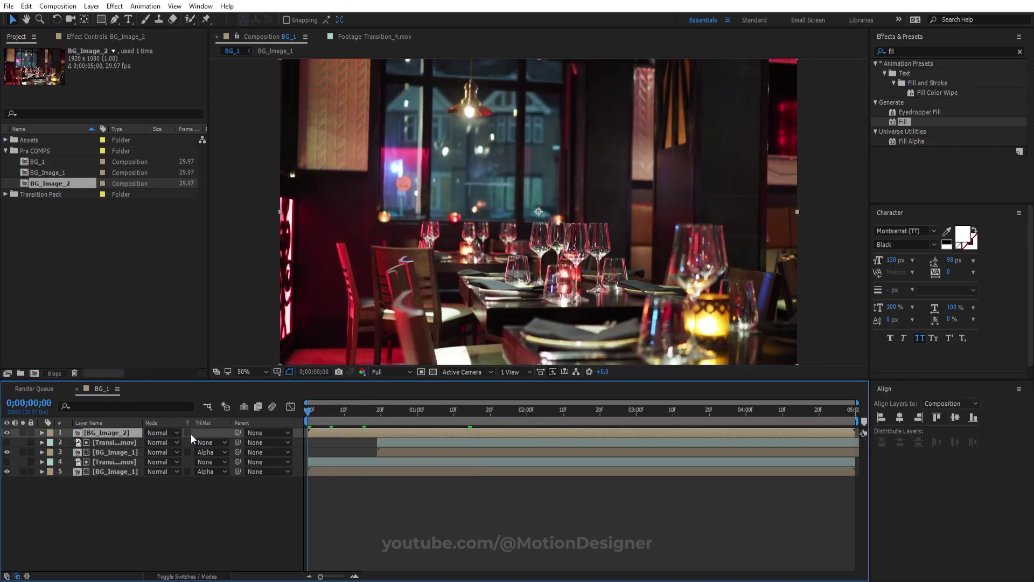
pyautogui.press('s')
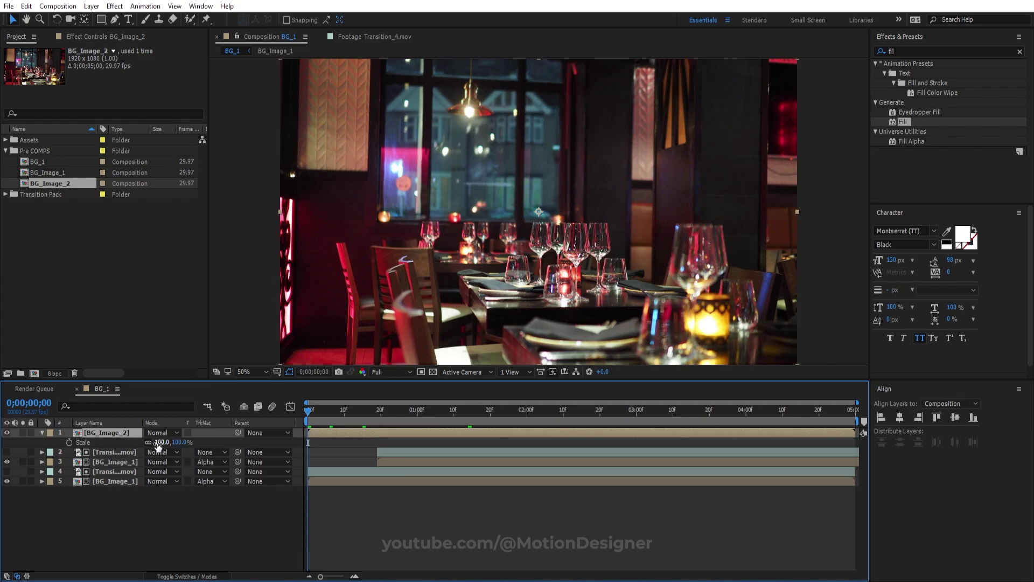
pyautogui.click(161, 442)
pyautogui.write('110')
pyautogui.press('Return')
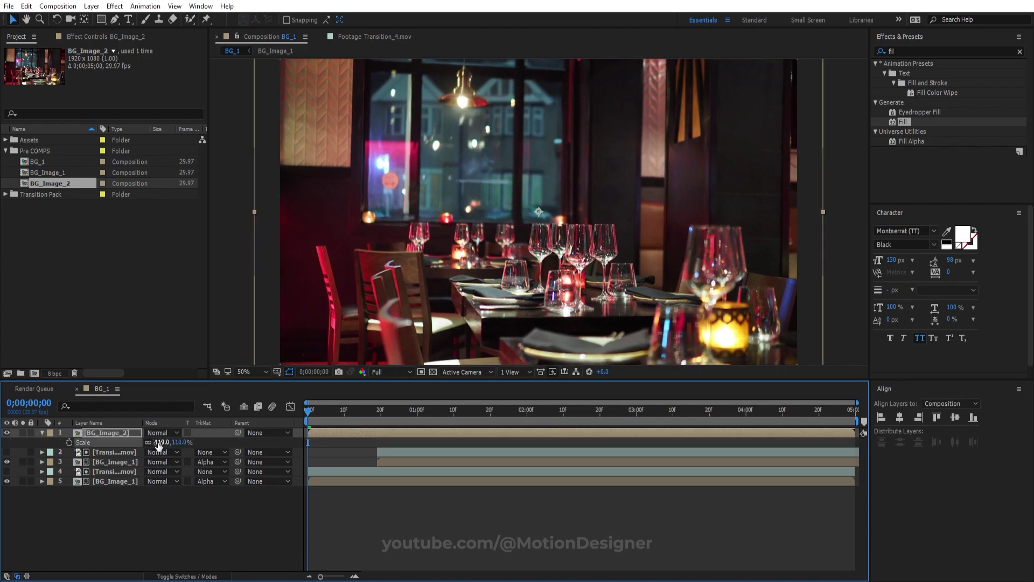
pyautogui.click(69, 442)
# Set the BG_Image_2 layer's scale to 100% at 0;00;04;29 for a slow zoom out.
pyautogui.click(341, 410)
pyautogui.moveTo(429, 422); pyautogui.dragTo(1015, 440)
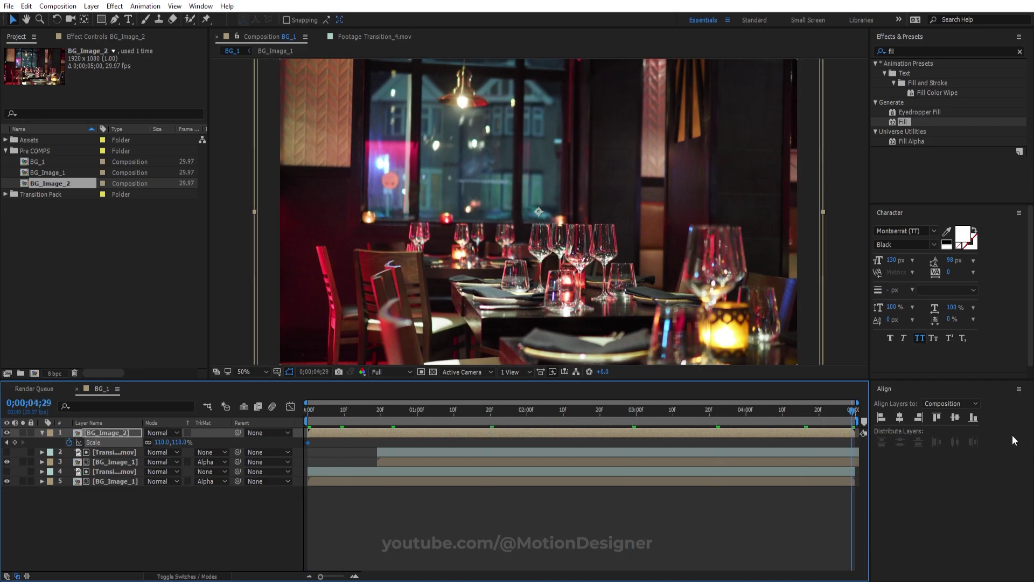
pyautogui.click(162, 442)
pyautogui.write('100')
pyautogui.press('Return')
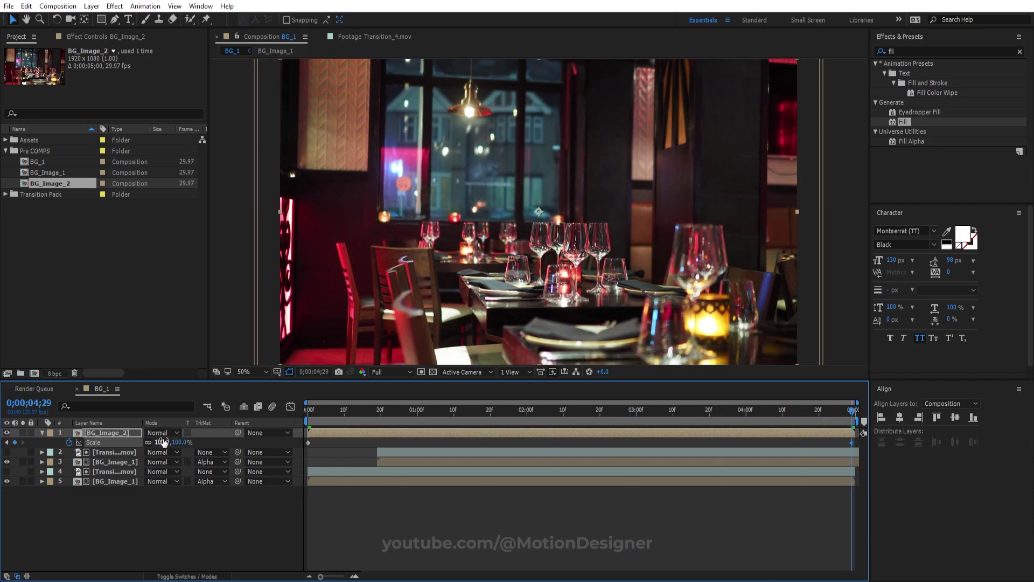
# Open the BG_Image_2 composition and replace its photo with the Assets image ending in 1581554.jpg.
pyautogui.doubleClick(111, 432)
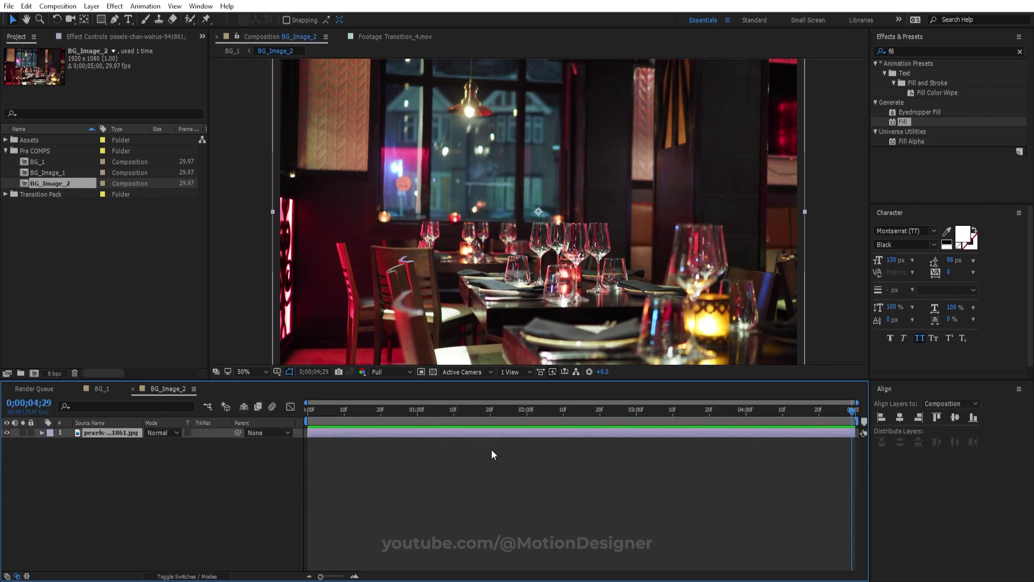
pyautogui.click(5, 140)
pyautogui.click(63, 184)
pyautogui.click(63, 195)
pyautogui.click(67, 205)
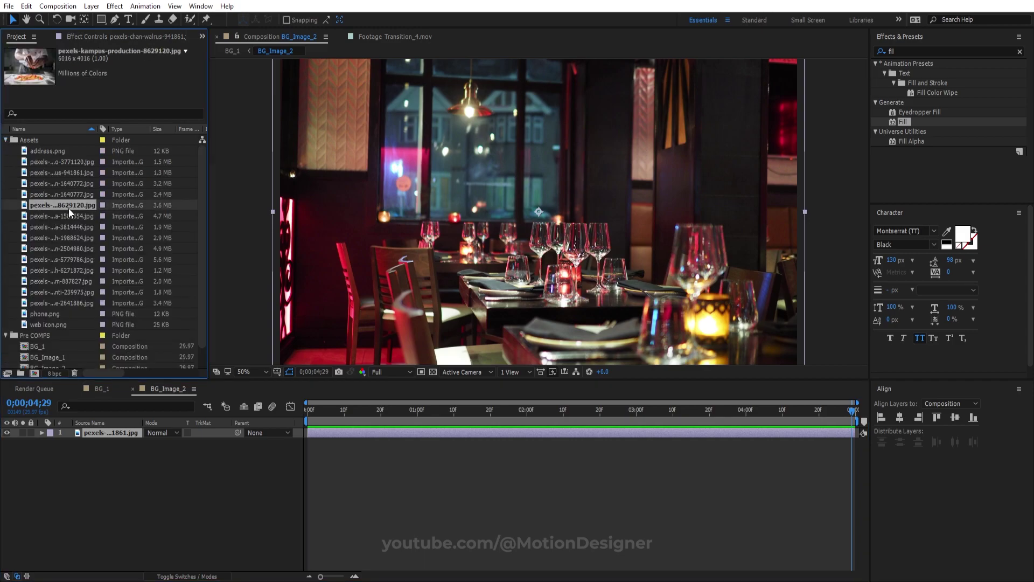
pyautogui.click(64, 217)
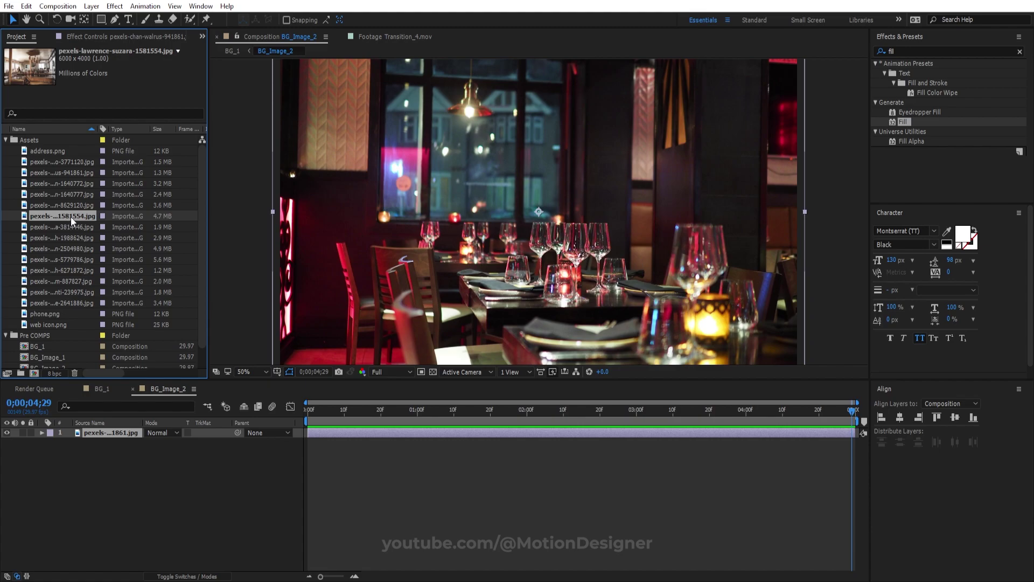
pyautogui.moveTo(74, 217); pyautogui.dragTo(683, 235)
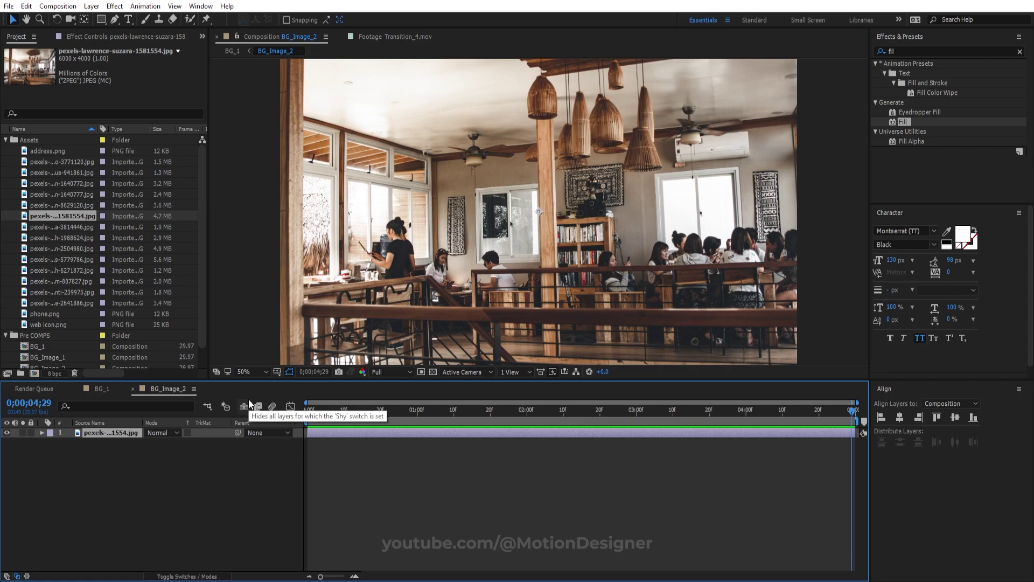
# Scale the replaced café photo down until it is just slightly wider than the composition frame.
pyautogui.press(',')
pyautogui.moveTo(713, 212); pyautogui.dragTo(671, 215)
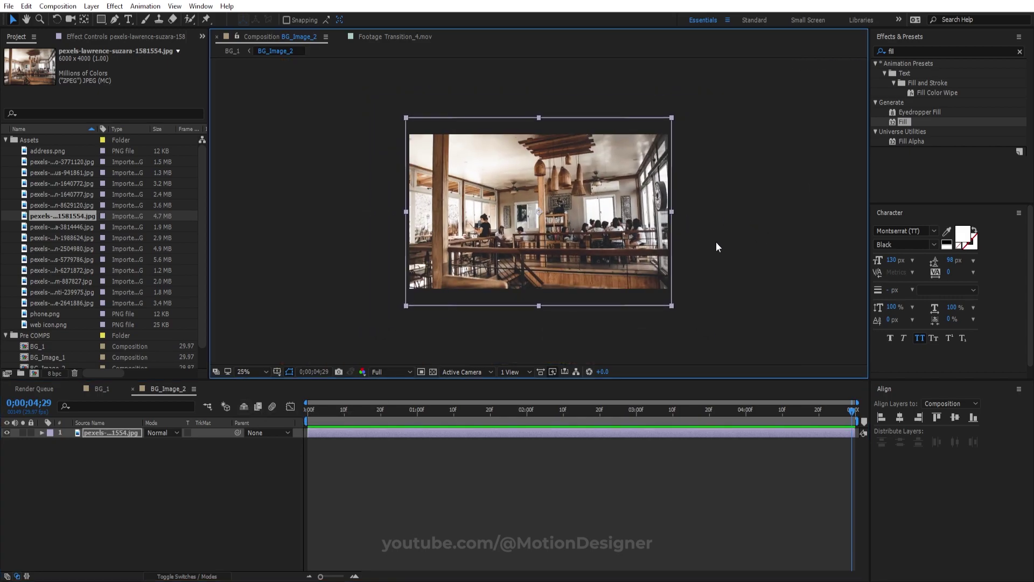
pyautogui.press('.')
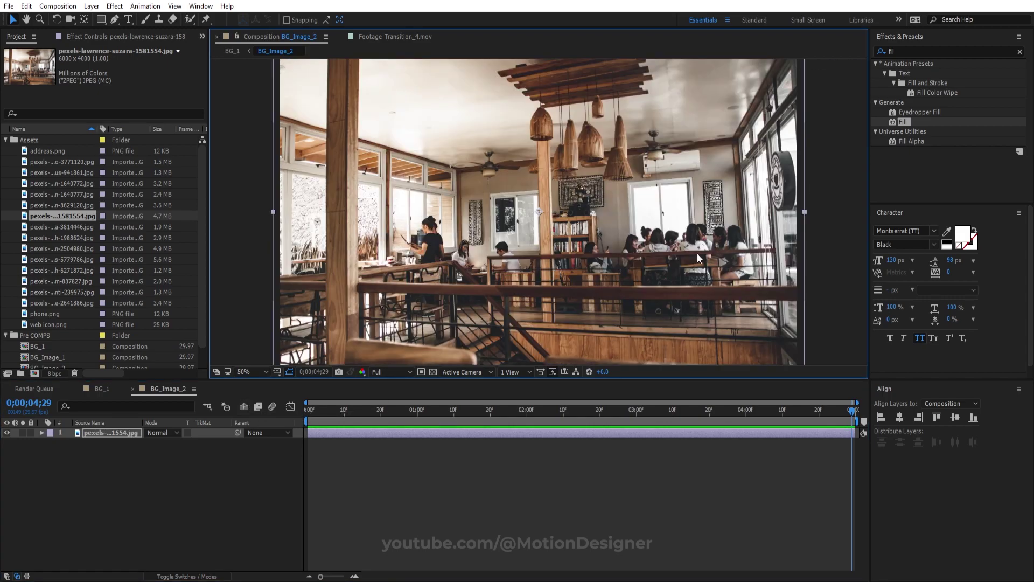
# Return to BG_1 and place Transition_4.mov from the Transition Pack folder above BG_Image_2, starting at 0;00;00;00.
pyautogui.click(100, 389)
pyautogui.moveTo(319, 415); pyautogui.dragTo(359, 431)
pyautogui.press('Home')
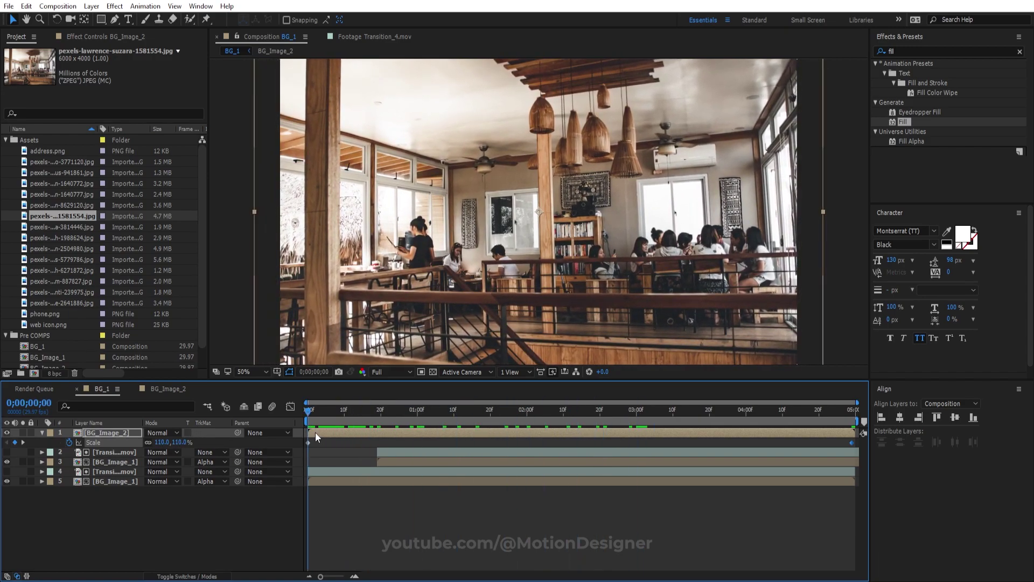
pyautogui.scroll(-2, 45, 227)
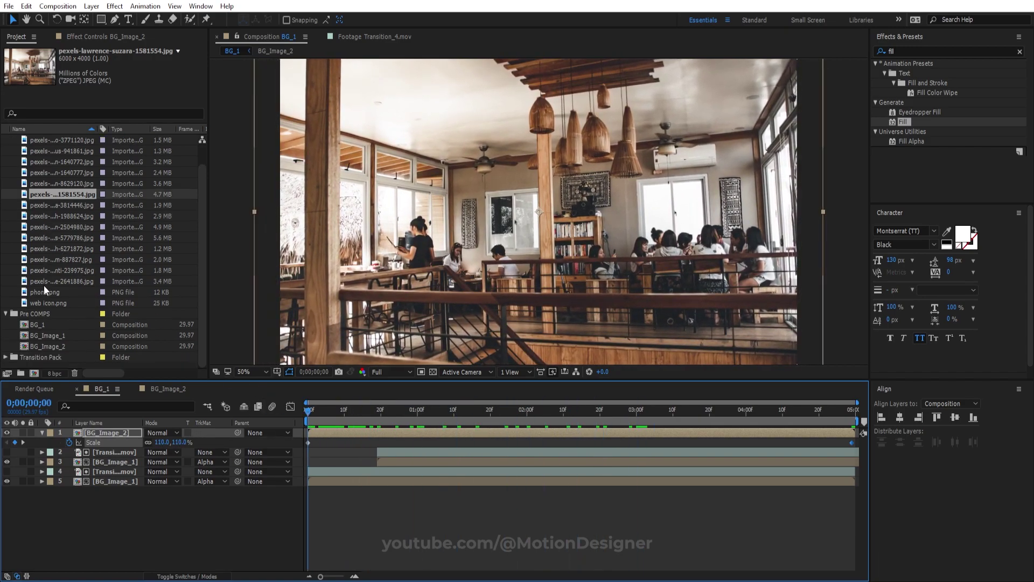
pyautogui.click(5, 357)
pyautogui.scroll(-1, 134, 274)
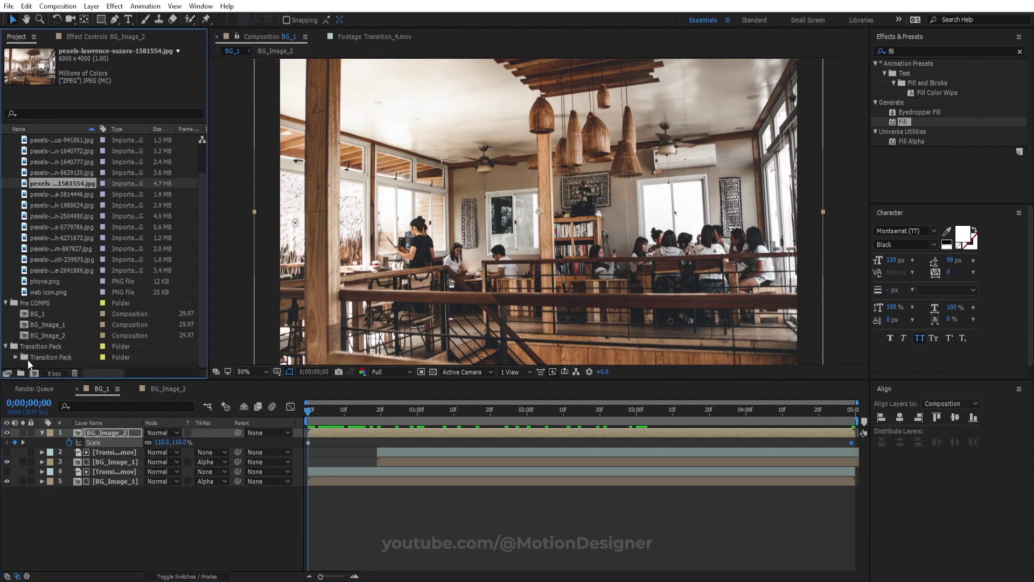
pyautogui.click(15, 357)
pyautogui.moveTo(80, 314); pyautogui.dragTo(152, 434)
# Enable time remapping on the Transition_4.mov layer.
pyautogui.rightClick(324, 433)
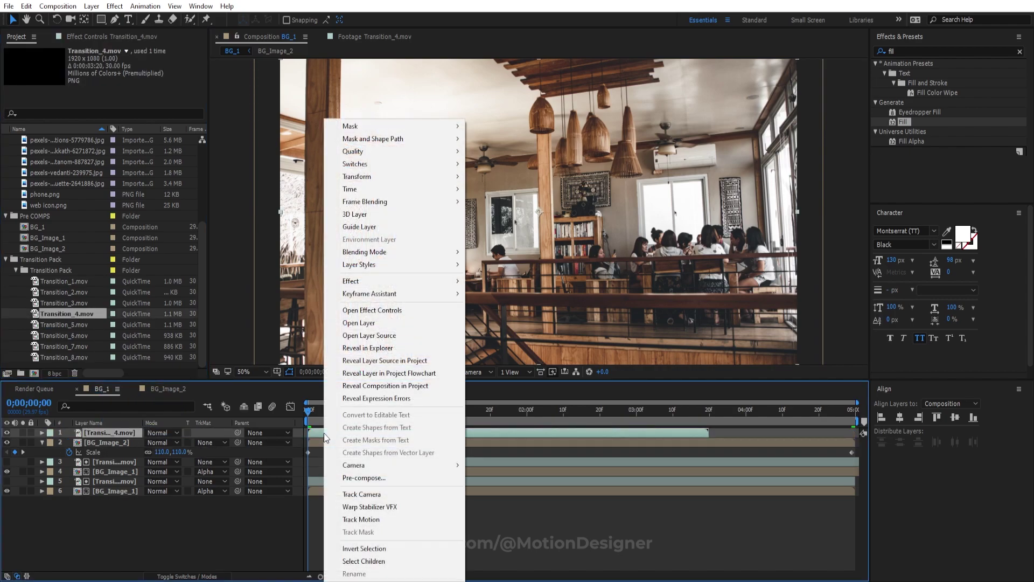
pyautogui.moveTo(370, 190)
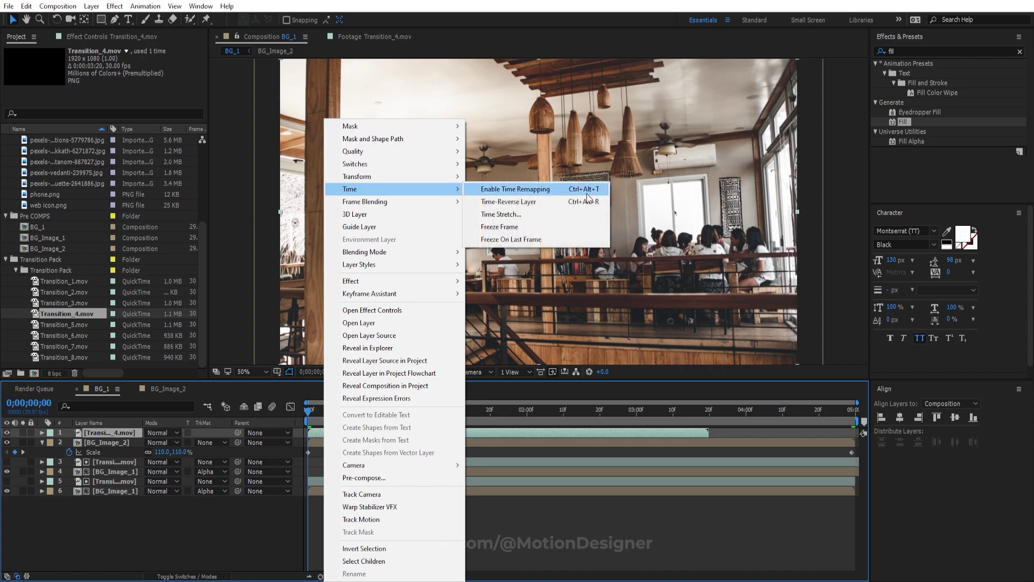
pyautogui.click(587, 193)
# Add a Time Remap keyframe to Transition_4.mov at 0;00;01;26, where yellow fills the frame, and delete its last keyframe.
pyautogui.moveTo(312, 412); pyautogui.dragTo(516, 440)
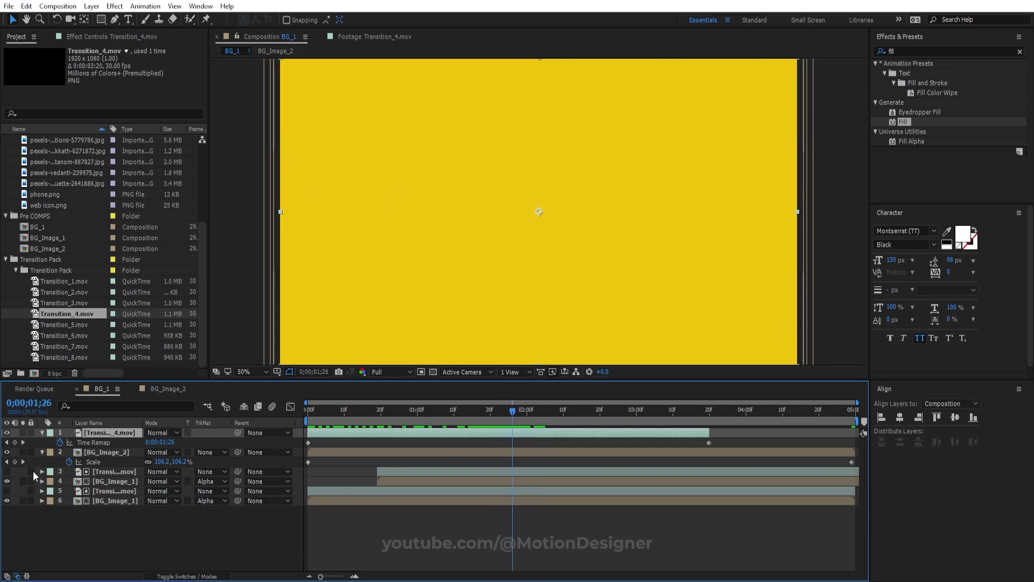
pyautogui.click(14, 441)
pyautogui.click(729, 442)
pyautogui.moveTo(729, 442); pyautogui.dragTo(642, 454)
pyautogui.press('Delete')
# Move Transition_4.mov and BG_Image_2 together to start at 0;00;01;26, with the transition held to the composition's end, and preview.
pyautogui.keyDown('shift'); pyautogui.click(325, 454); pyautogui.keyUp('shift')
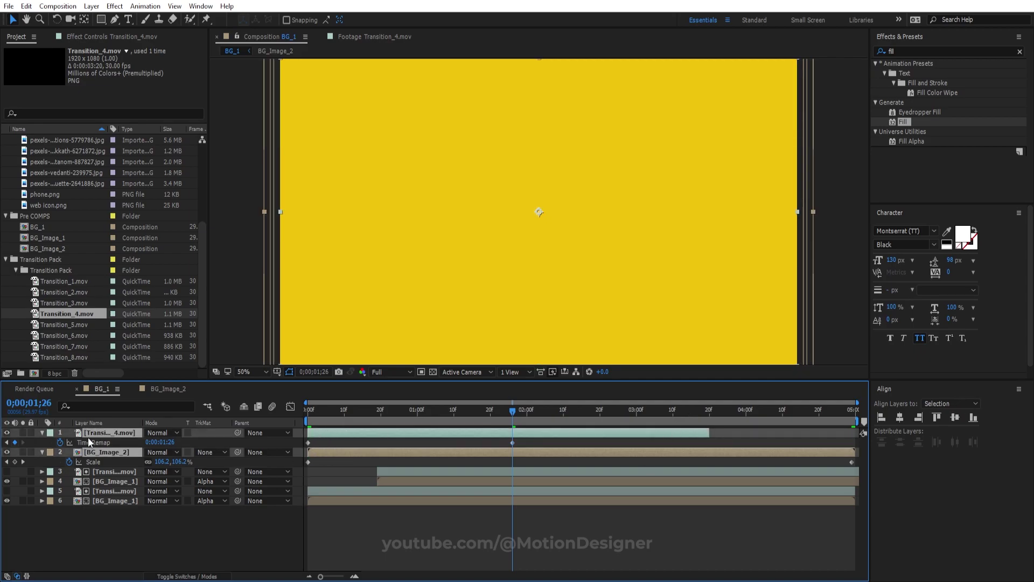
pyautogui.click(43, 433)
pyautogui.moveTo(355, 431); pyautogui.dragTo(539, 436)
pyautogui.press('space')
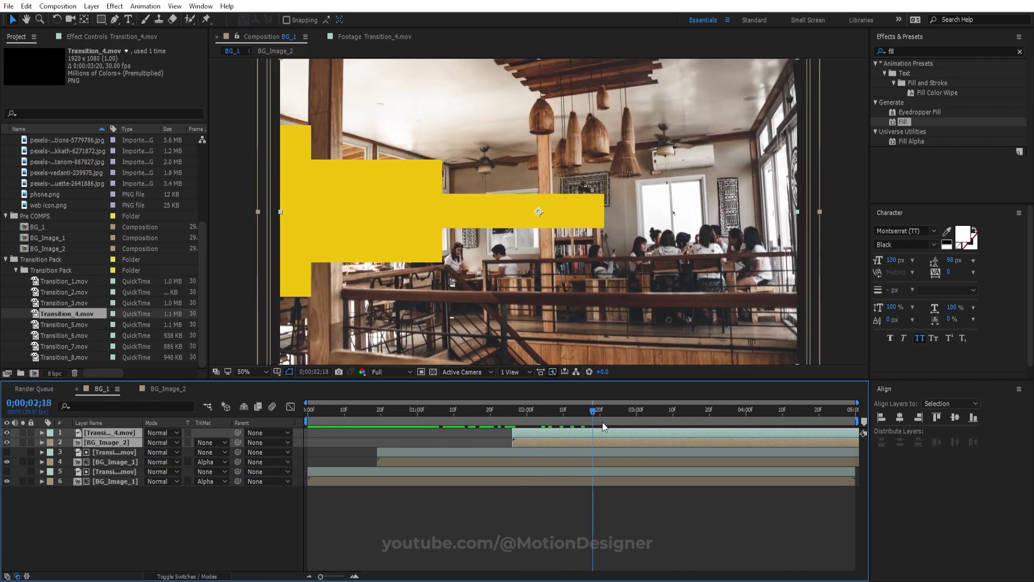
# Set BG_Image_2's track matte to Alpha Matte using the Transition_4.mov layer above it.
pyautogui.click(531, 442)
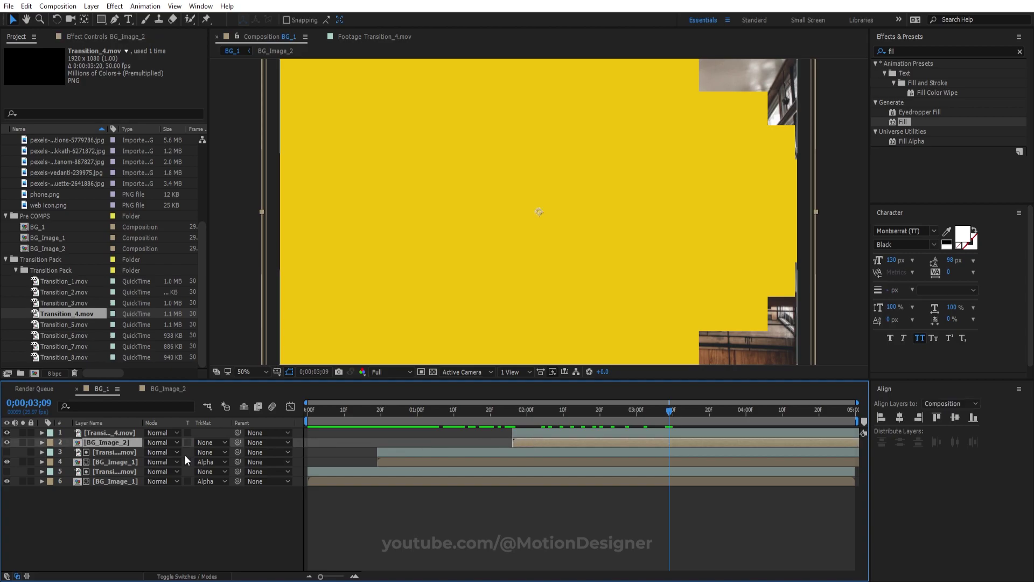
pyautogui.click(209, 442)
pyautogui.click(248, 471)
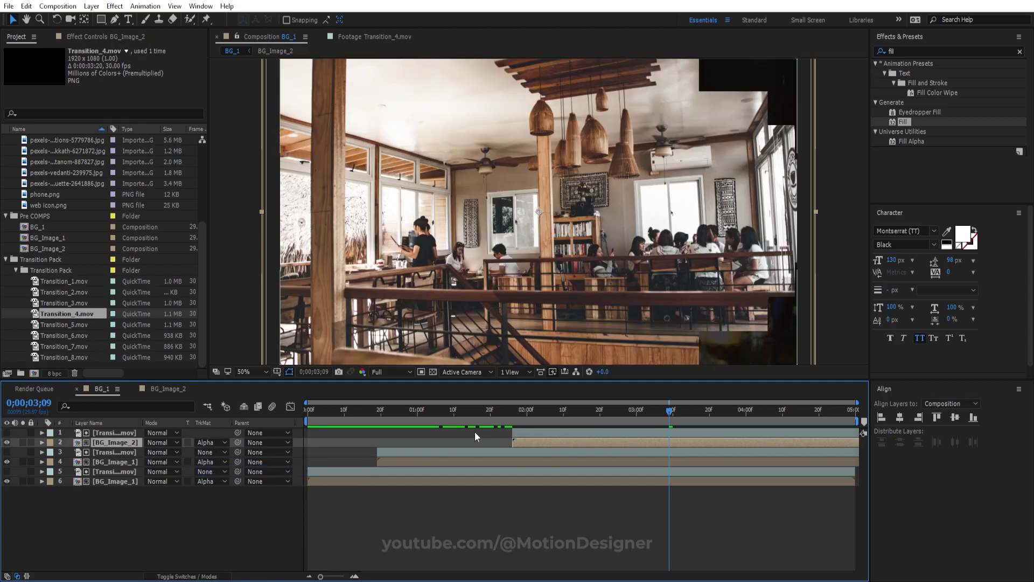
# Shift the top Transition_4.mov and BG_Image_2 pair earlier to start at about 0;00;01;15, and scrub through the transition.
pyautogui.moveTo(333, 412); pyautogui.dragTo(461, 429)
pyautogui.click(607, 423)
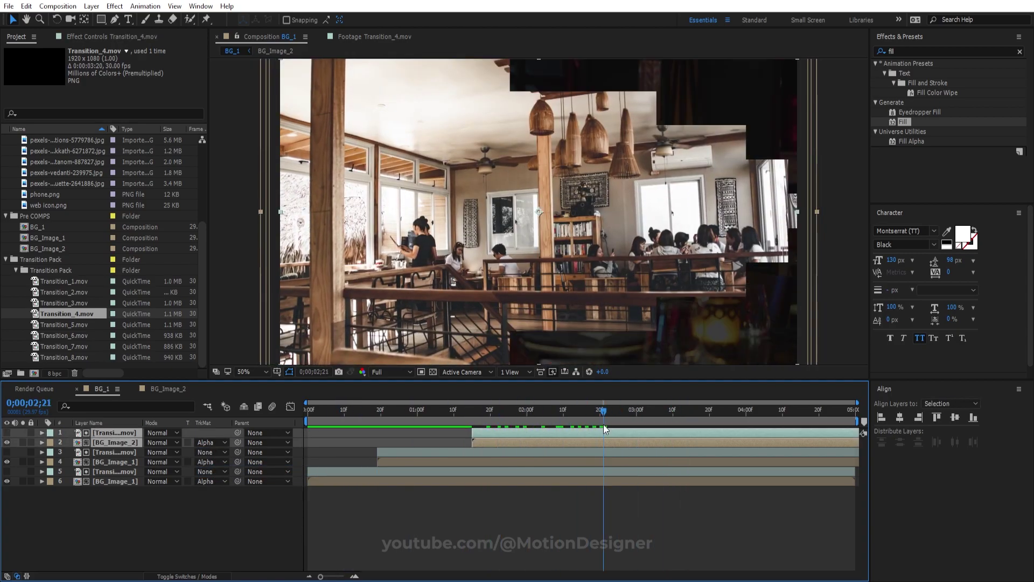
pyautogui.click(623, 487)
# Duplicate the top Transition_4.mov and BG_Image_2 pair, and move the copies to start at about 0;00;02;03.
pyautogui.click(536, 443)
pyautogui.click(539, 434)
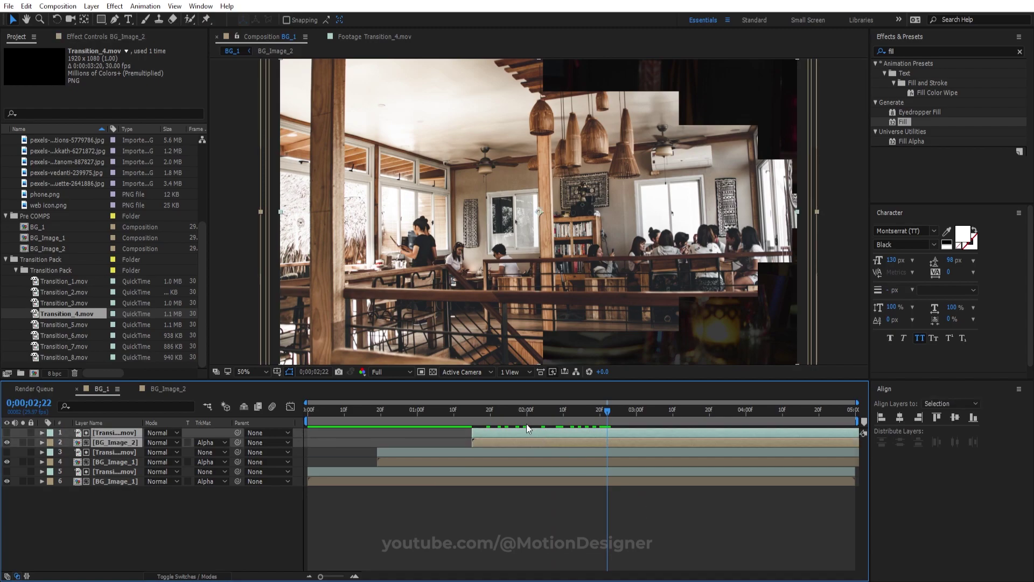
pyautogui.hotkey('ctrl', 'd')
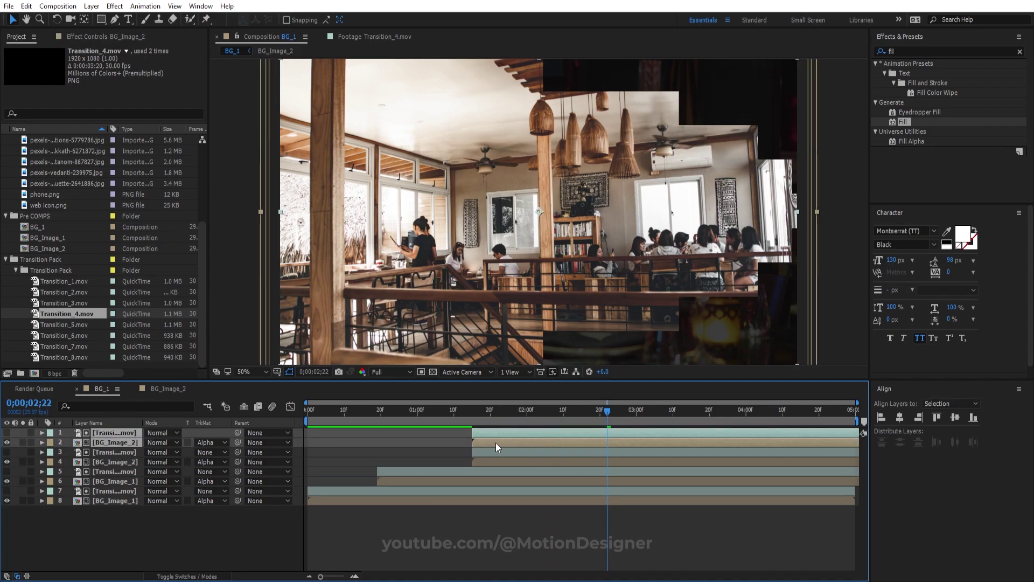
pyautogui.moveTo(495, 447); pyautogui.dragTo(561, 446)
pyautogui.moveTo(517, 415); pyautogui.dragTo(570, 414)
# Apply a Fill effect to the topmost BG_Image_2 layer and set its colour to near-black 0C0C0C.
pyautogui.click(620, 445)
pyautogui.moveTo(904, 123); pyautogui.dragTo(559, 440)
pyautogui.click(89, 173)
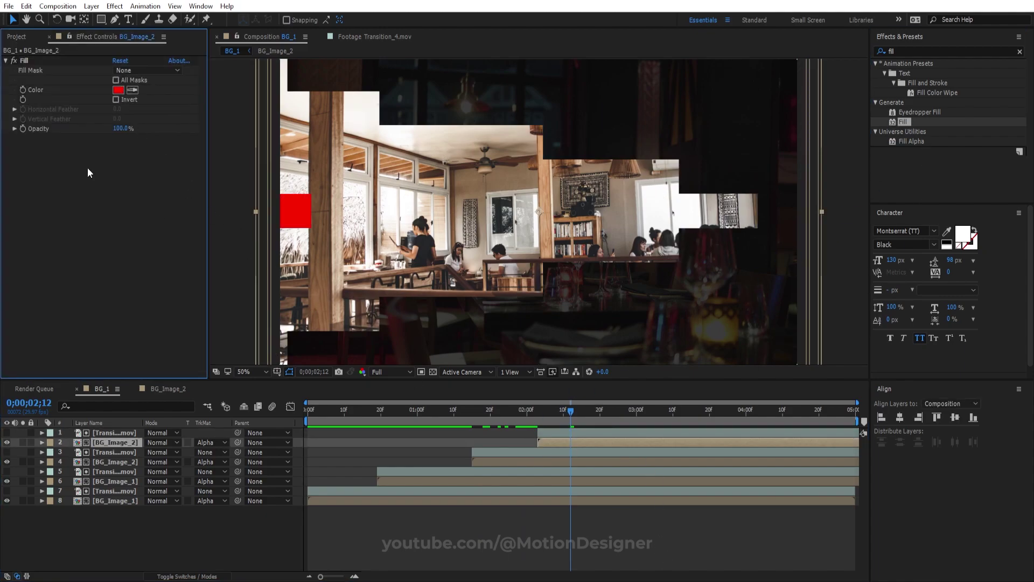
pyautogui.click(116, 90)
pyautogui.moveTo(492, 487); pyautogui.dragTo(460, 501)
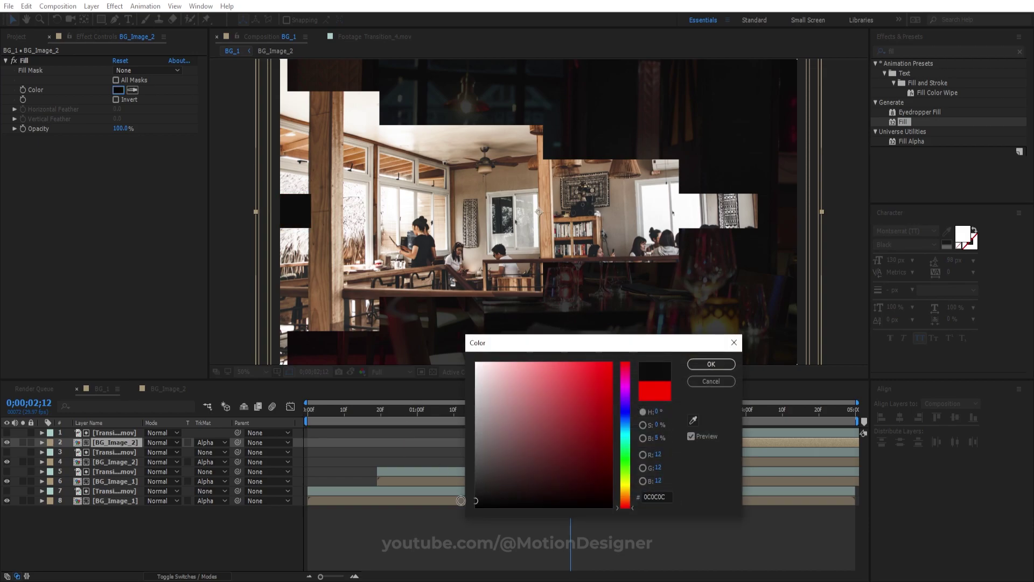
pyautogui.click(711, 365)
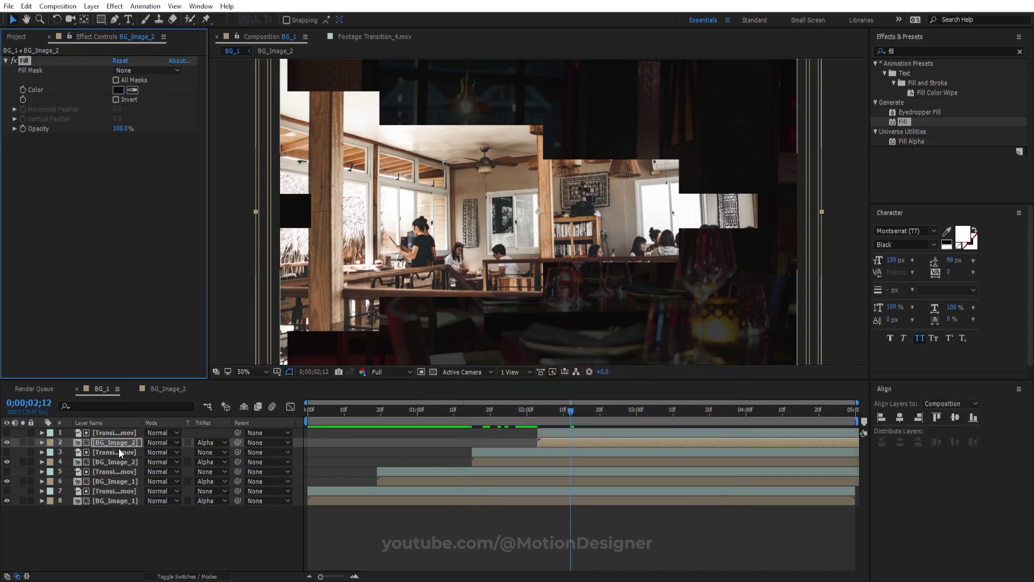
# Set the filled top BG_Image_2 layer's opacity to 80% and scrub through the darkening transition.
pyautogui.press('t')
pyautogui.click(154, 452)
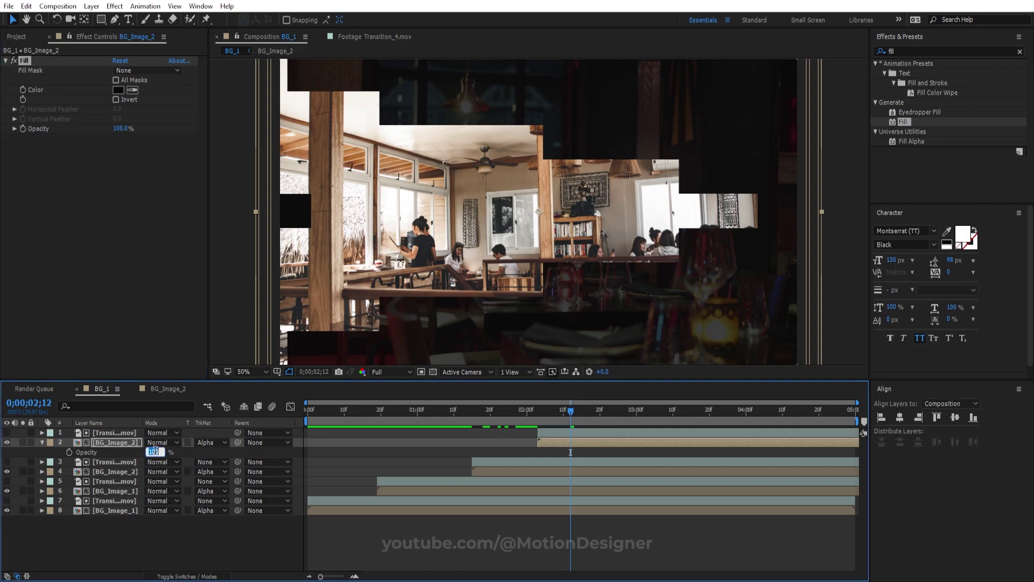
pyautogui.write('80')
pyautogui.press('Return')
pyautogui.moveTo(457, 410); pyautogui.dragTo(720, 437)
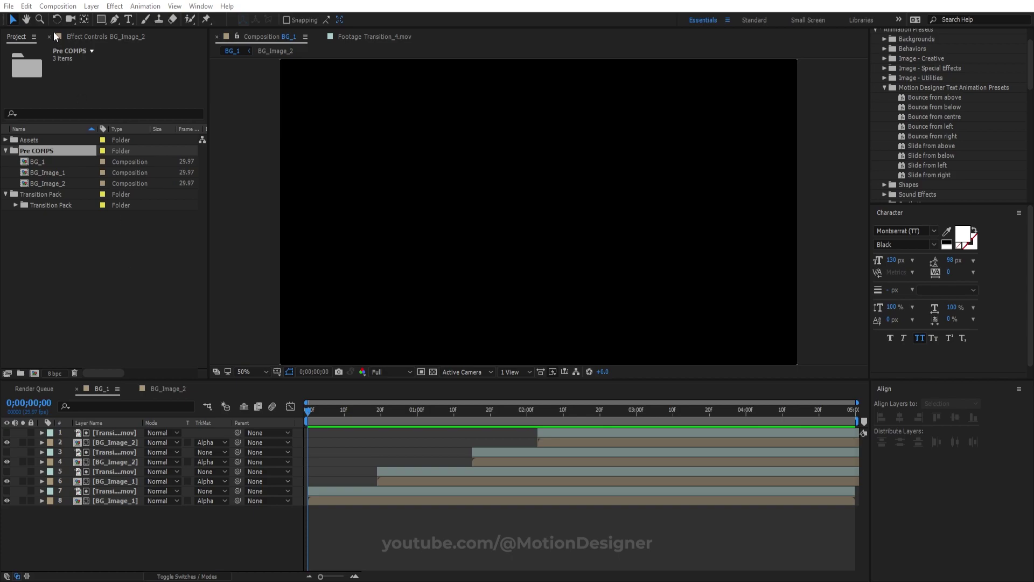
# Create a new 1920 x 1080, 29.97 fps, five-second composition named Intro in the Pre COMPS folder.
pyautogui.click(57, 6)
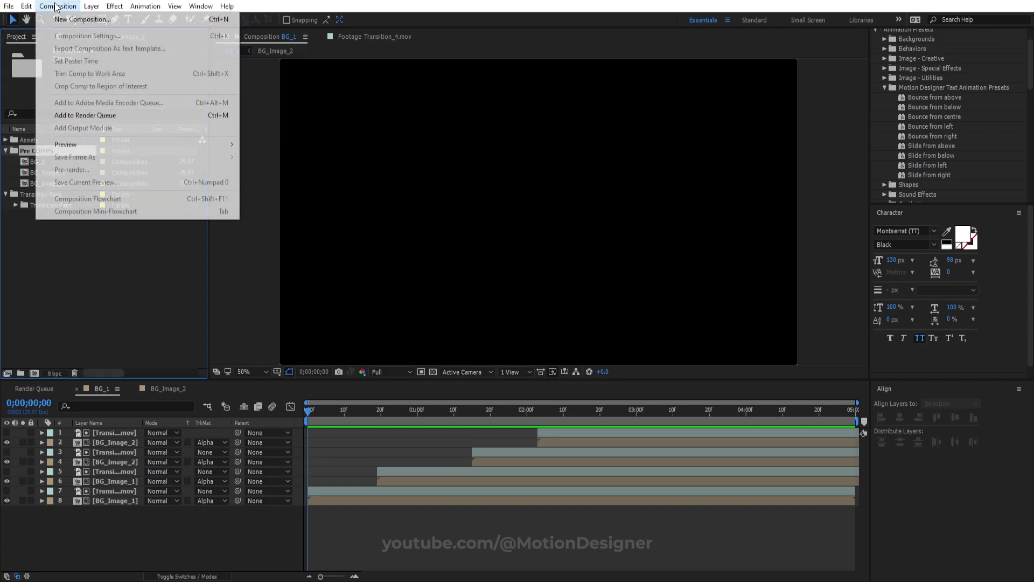
pyautogui.click(109, 20)
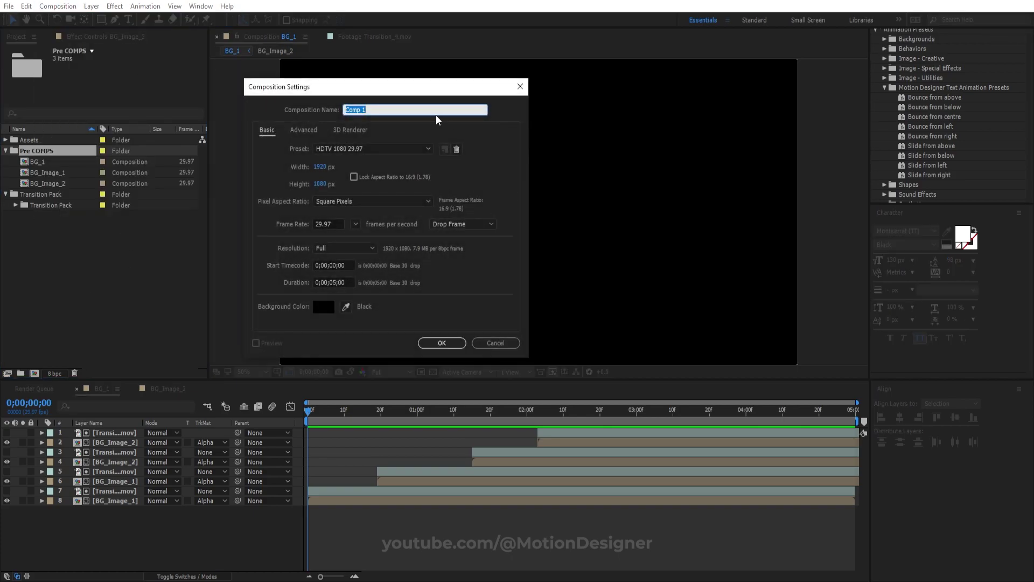
pyautogui.write('Intro')
pyautogui.click(442, 342)
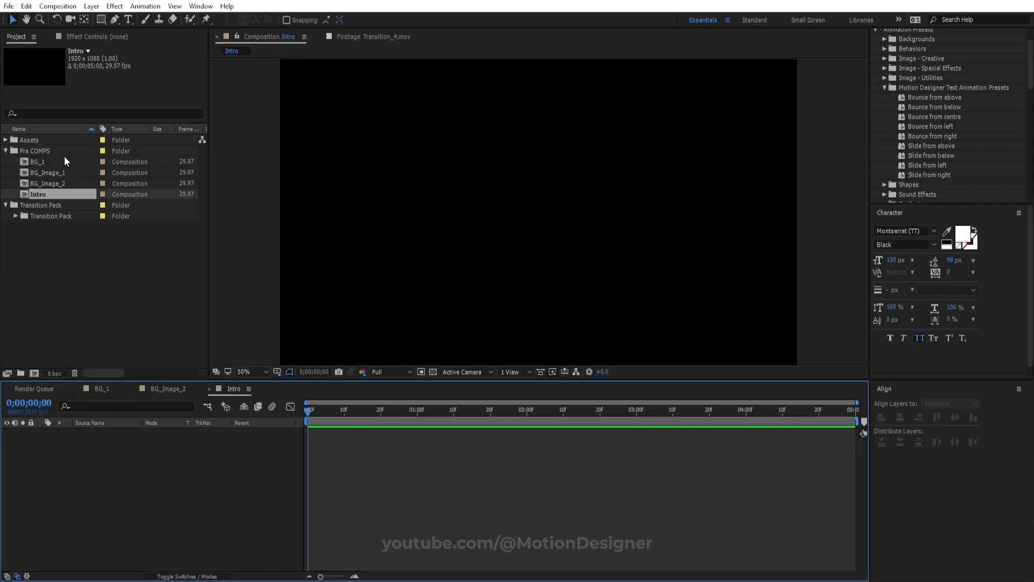
# Add the BG_1 composition to Intro as a layer and scrub ahead to 0;00;03;20.
pyautogui.moveTo(60, 160); pyautogui.dragTo(168, 484)
pyautogui.moveTo(328, 411); pyautogui.dragTo(709, 459)
pyautogui.click(481, 525)
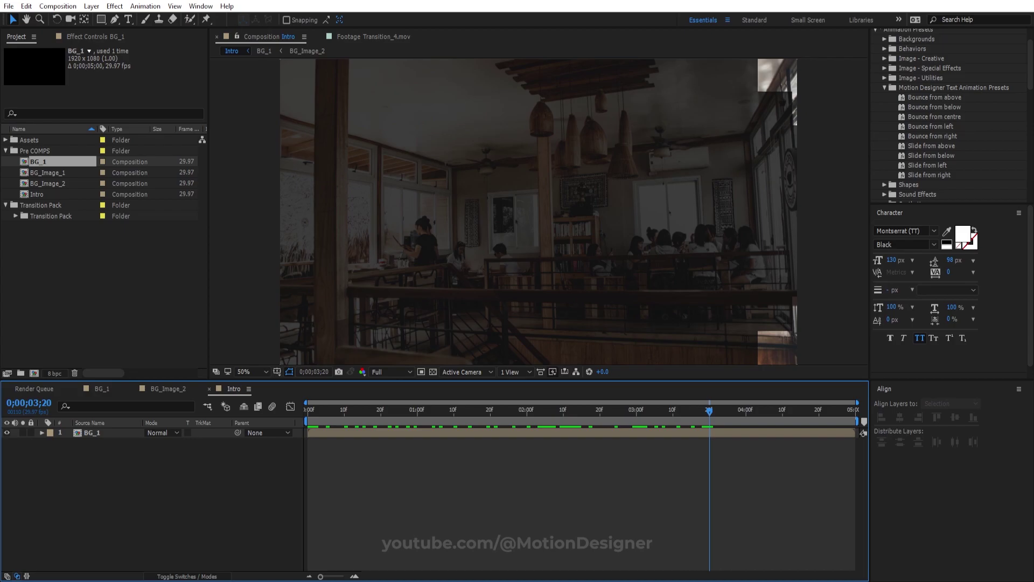
# Add the text "restaurant name" in Montserrat Black at 92 px near the top of the frame.
pyautogui.click(128, 20)
pyautogui.click(494, 181)
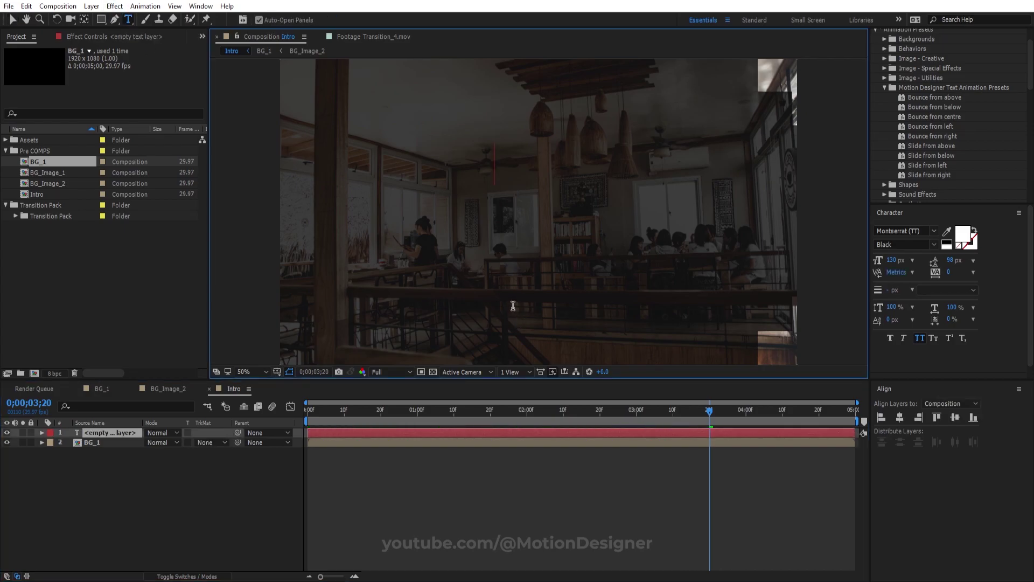
pyautogui.write('restaurant')
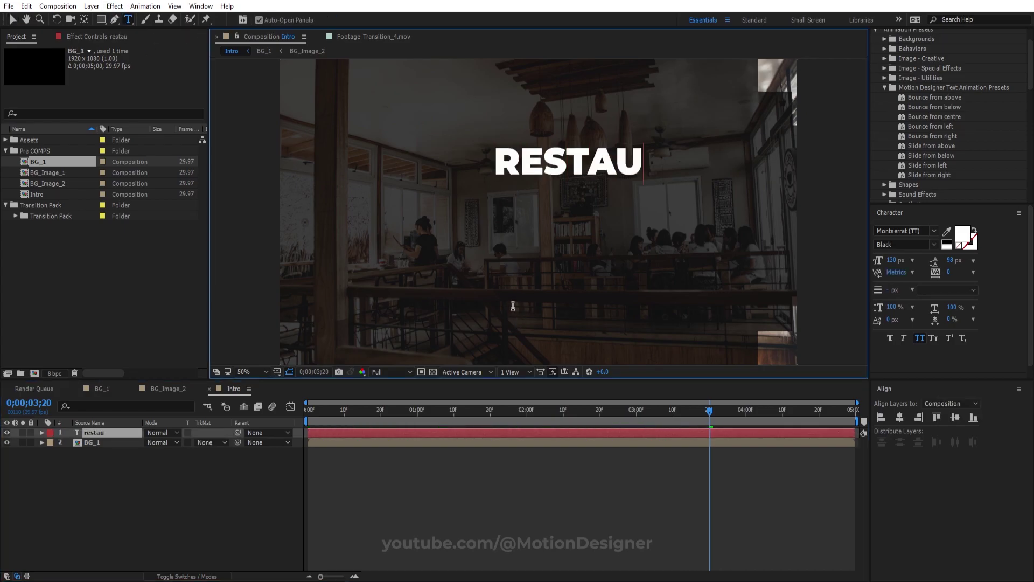
pyautogui.write(' name')
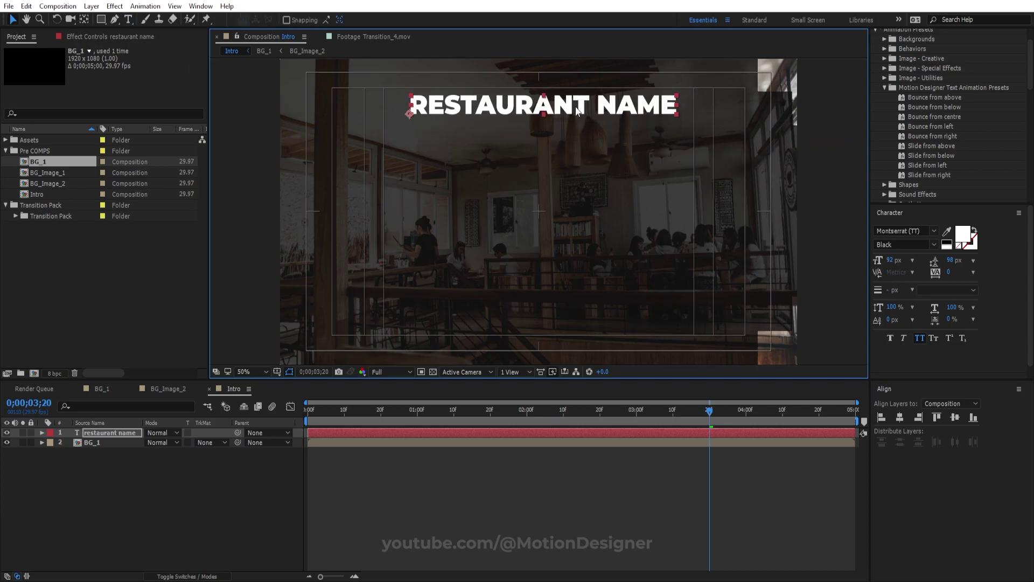
# Duplicate the restaurant name text down to the middle of the frame and change the copy to "motion designer".
pyautogui.hotkey('ctrl', 'd')
pyautogui.moveTo(582, 120); pyautogui.dragTo(582, 207)
pyautogui.doubleClick(585, 195)
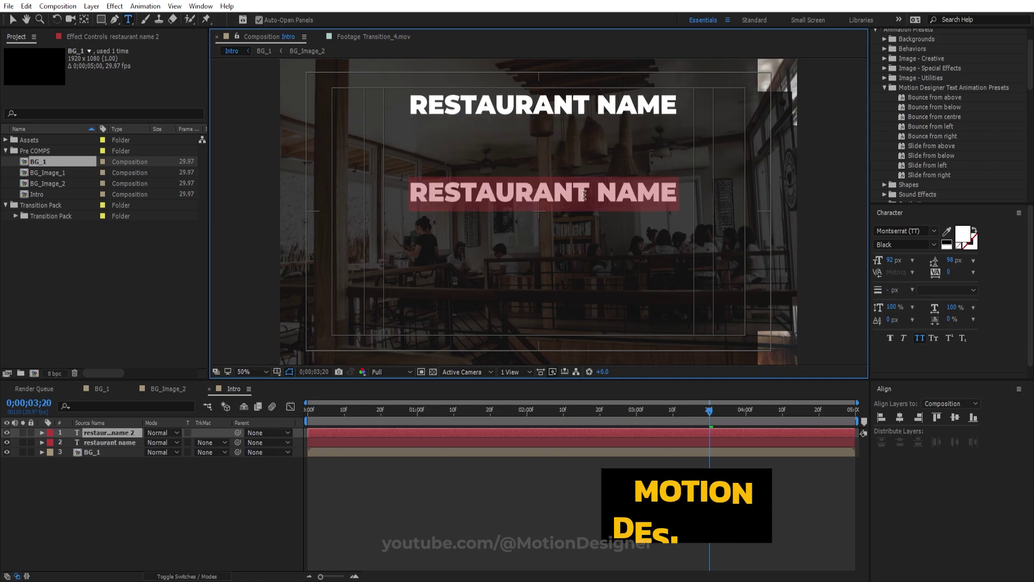
pyautogui.write('motion')
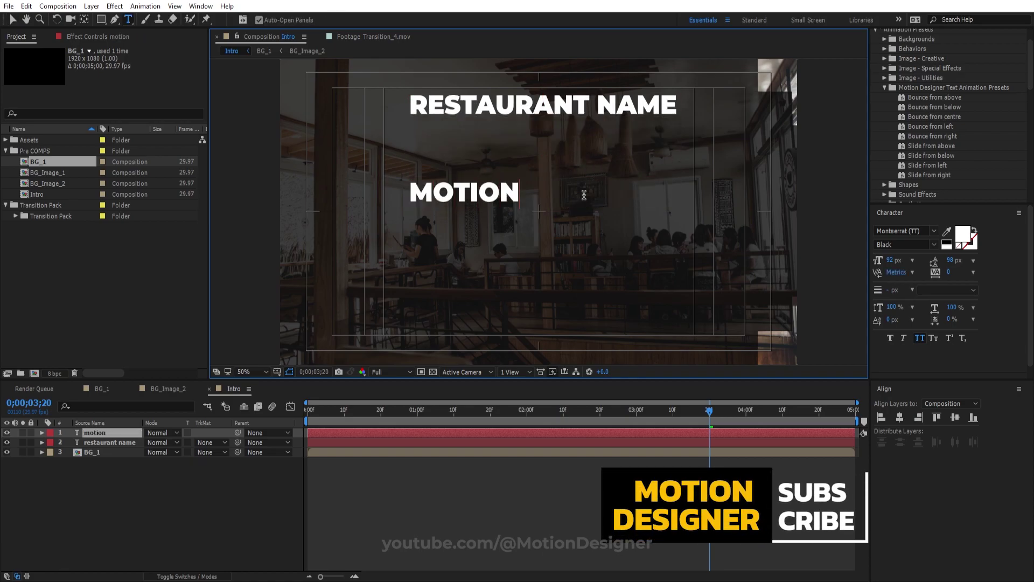
pyautogui.write(' designer')
pyautogui.click(13, 19)
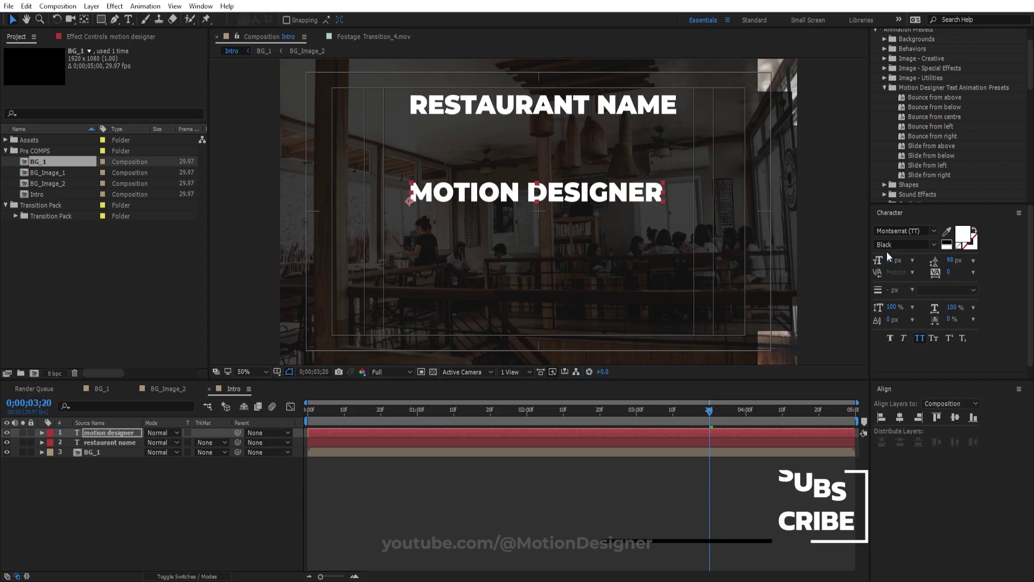
# Duplicate the motion designer text at 132 px directly below itself and change the copy's text to "promo".
pyautogui.hotkey('ctrl', 'd')
pyautogui.hotkey('shift', 'Down')
pyautogui.hotkey('shift', 'Down')
pyautogui.hotkey('shift', 'Down')
pyautogui.hotkey('shift', 'Down')
pyautogui.hotkey('shift', 'Down')
pyautogui.hotkey('shift', 'Down')
pyautogui.hotkey('shift', 'Down')
pyautogui.hotkey('shift', 'Down')
pyautogui.doubleClick(588, 252)
pyautogui.write('promo')
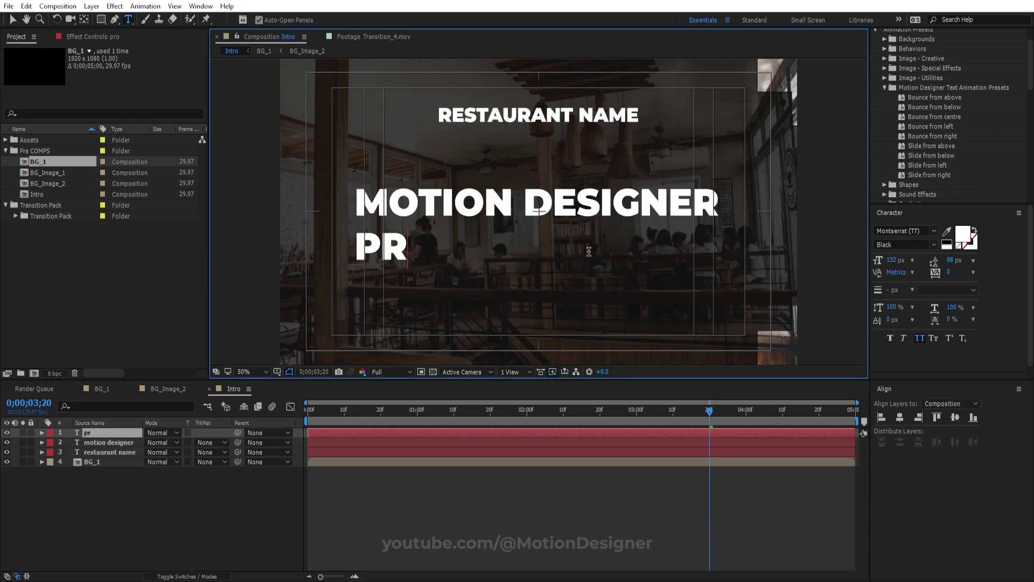
pyautogui.click(13, 20)
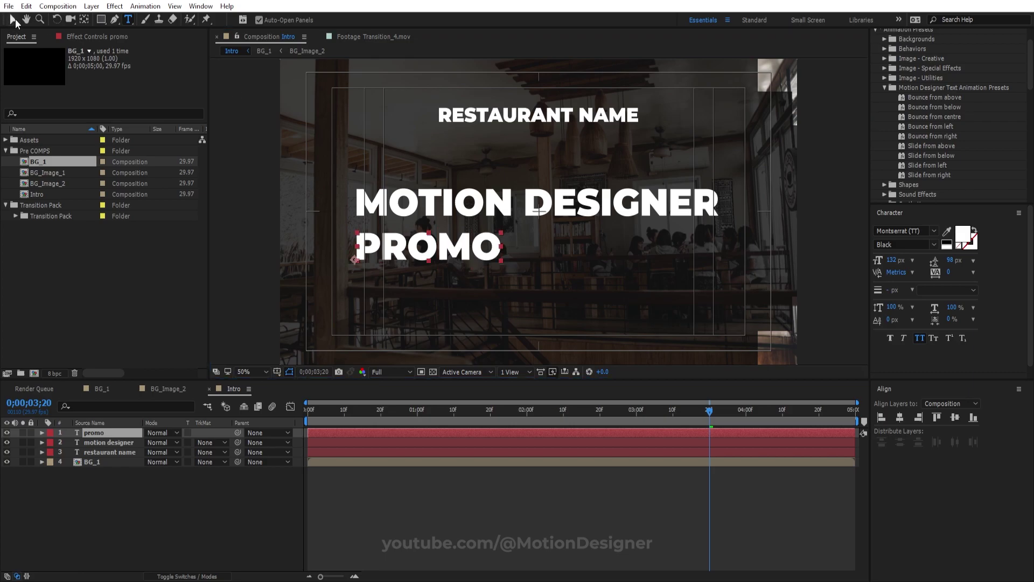
# Style the promo text as Montserrat Light at 85 px and centre it horizontally, close beneath MOTION DESIGNER.
pyautogui.click(901, 419)
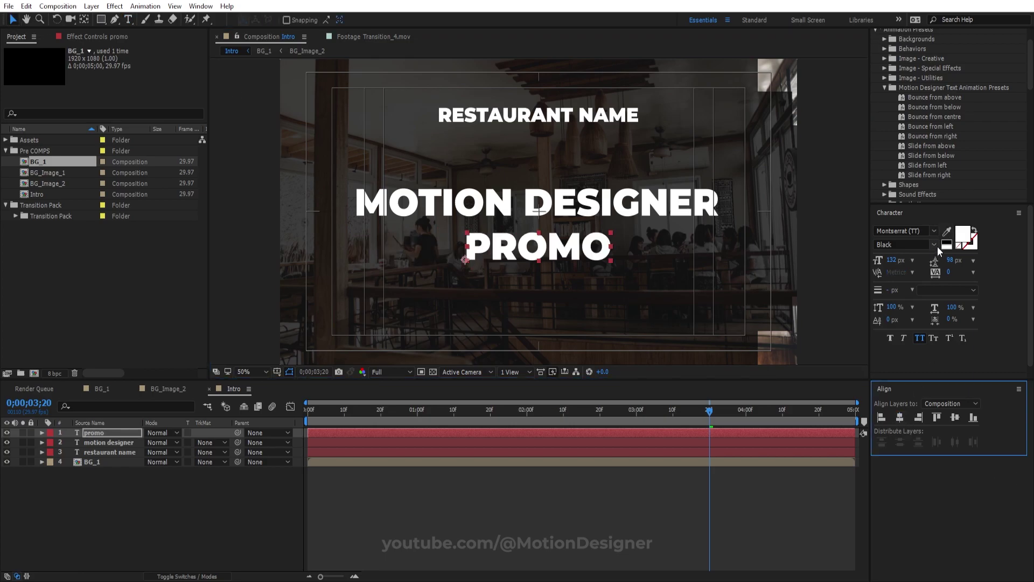
pyautogui.click(937, 246)
pyautogui.click(918, 313)
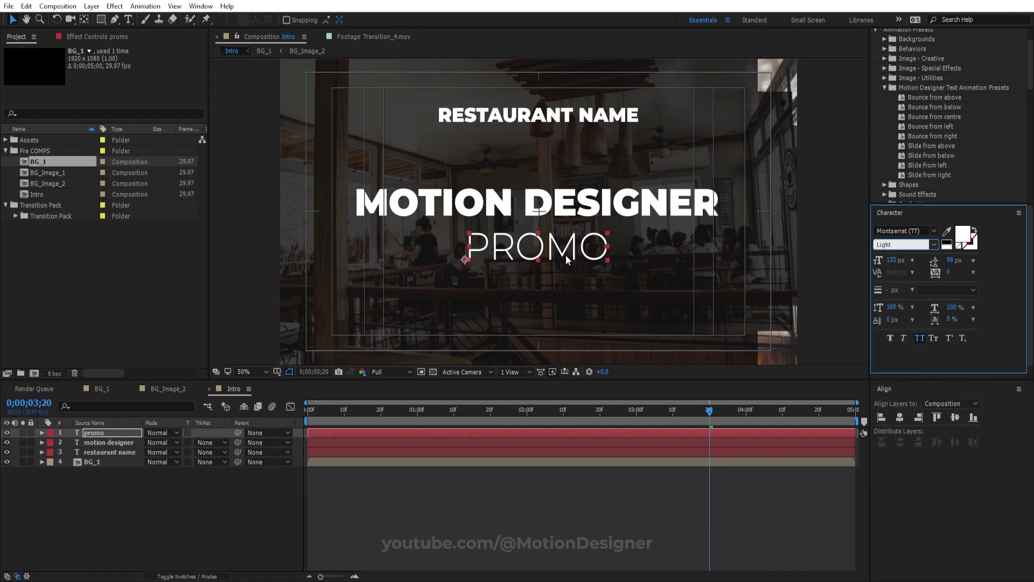
pyautogui.moveTo(894, 263); pyautogui.dragTo(874, 269)
pyautogui.click(900, 417)
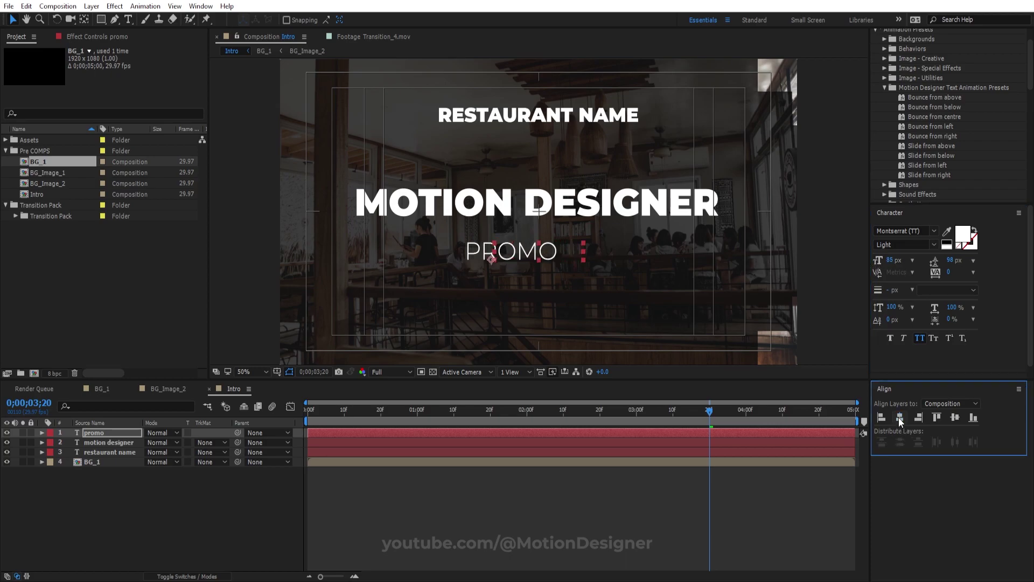
pyautogui.click(565, 247)
pyautogui.moveTo(565, 248); pyautogui.dragTo(565, 235)
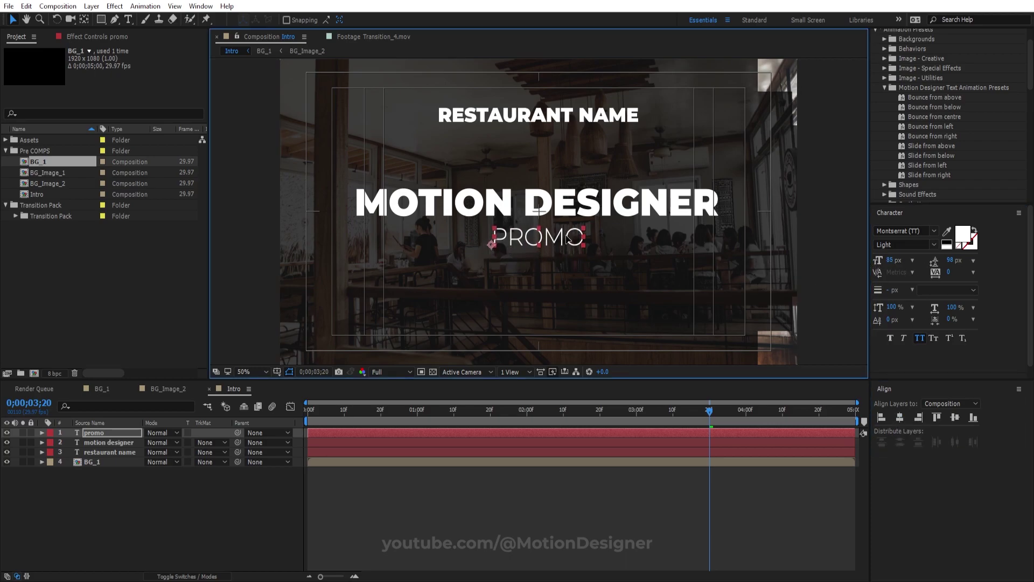
# With no layer selected, set up the Rectangle tool with no stroke and a lime C4FF10 fill.
pyautogui.press('q')
pyautogui.click(247, 485)
pyautogui.click(106, 24)
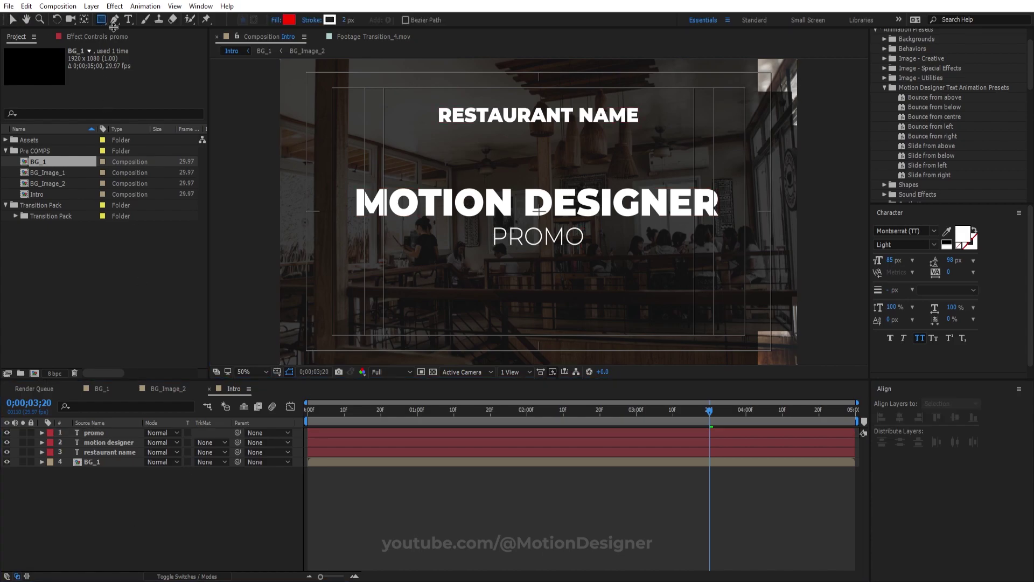
pyautogui.click(332, 20)
pyautogui.press('Escape')
pyautogui.keyDown('alt'); pyautogui.click(312, 20); pyautogui.keyUp('alt')
pyautogui.click(290, 20)
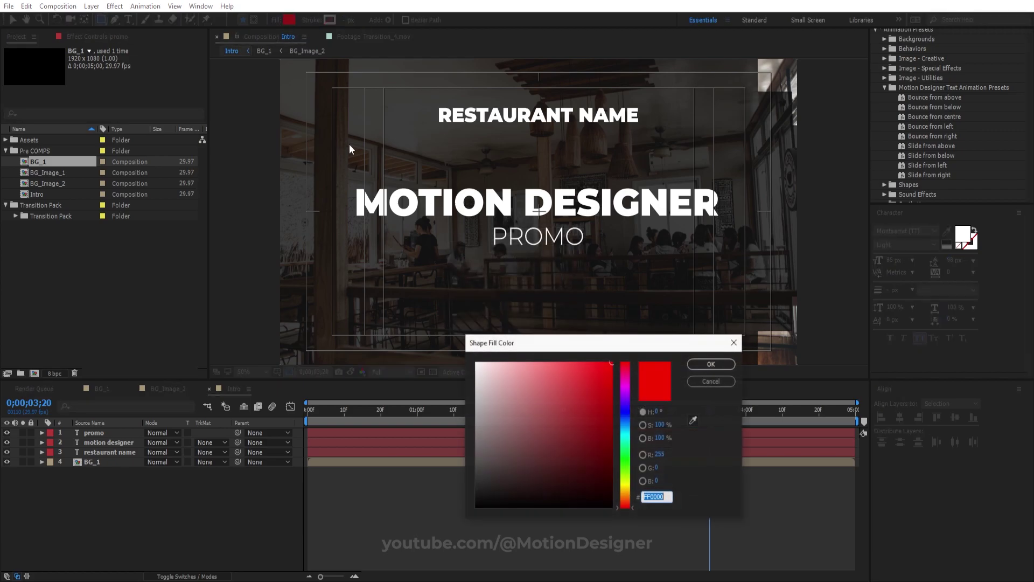
pyautogui.click(625, 477)
pyautogui.moveTo(601, 378); pyautogui.dragTo(604, 362)
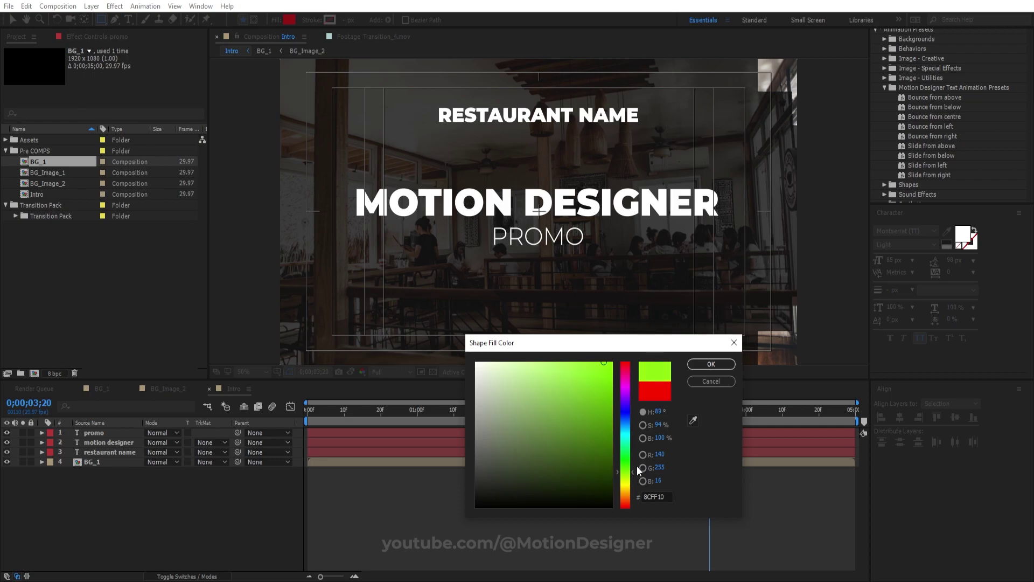
pyautogui.press('Return')
# Draw a rectangle around RESTAURANT NAME and place its shape layer directly beneath the restaurant name text layer.
pyautogui.moveTo(433, 101)
pyautogui.mouseDown()
pyautogui.moveTo(565, 128)
pyautogui.moveTo(644, 128)
pyautogui.mouseUp()
pyautogui.press('v')
pyautogui.moveTo(115, 429); pyautogui.dragTo(114, 458)
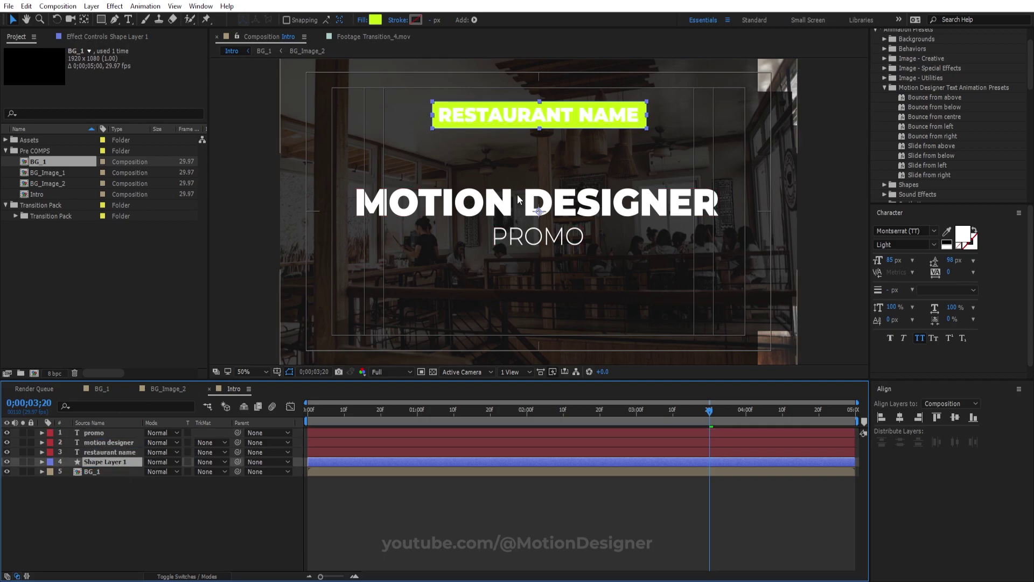
# Change the restaurant name text colour to black and deselect all layers.
pyautogui.click(116, 453)
pyautogui.click(967, 240)
pyautogui.click(479, 503)
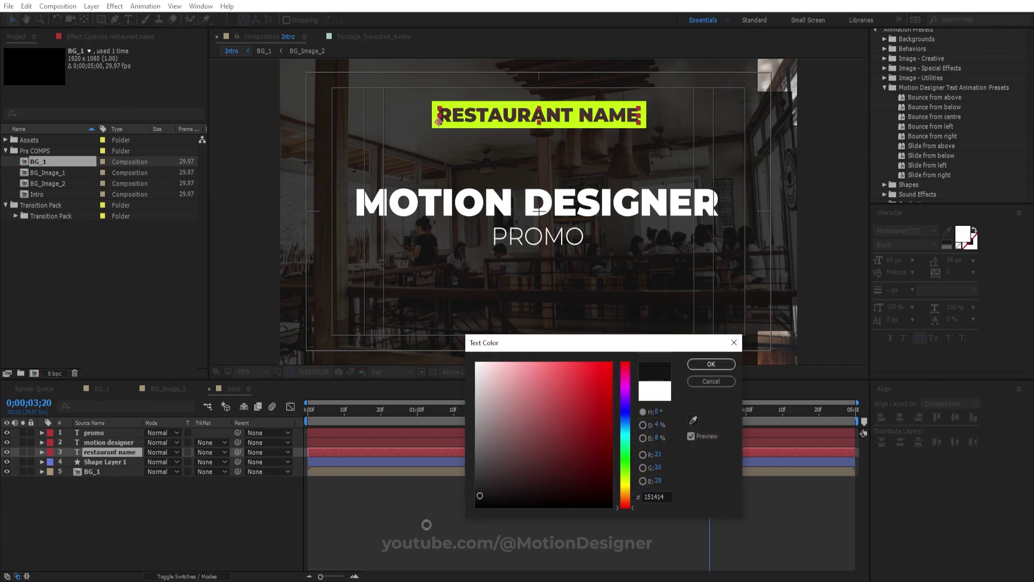
pyautogui.click(706, 366)
pyautogui.press('F2')
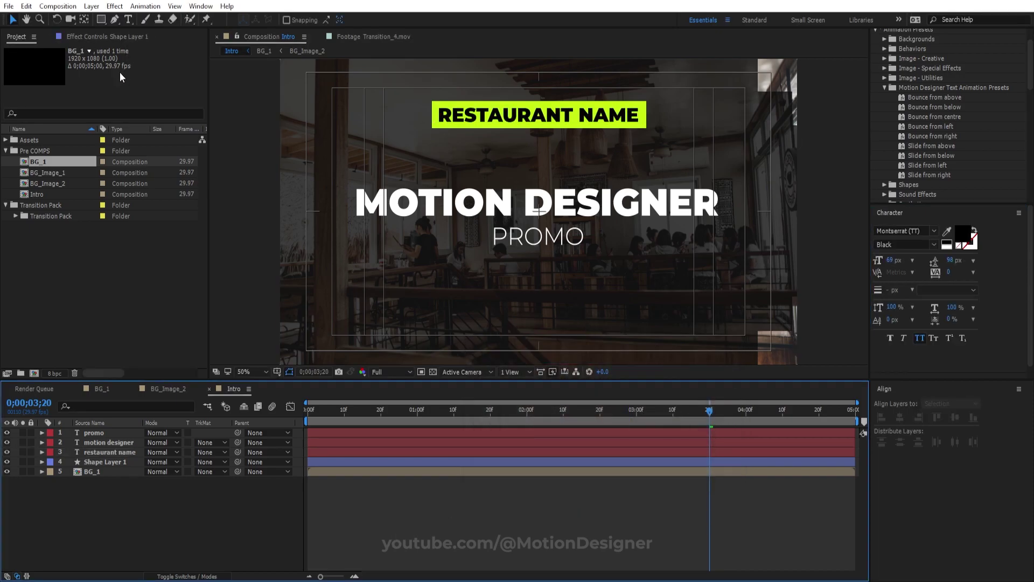
# Set up the Pen tool with no fill and a stroke colour sampled from the lime rectangle, C4FF10.
pyautogui.click(115, 19)
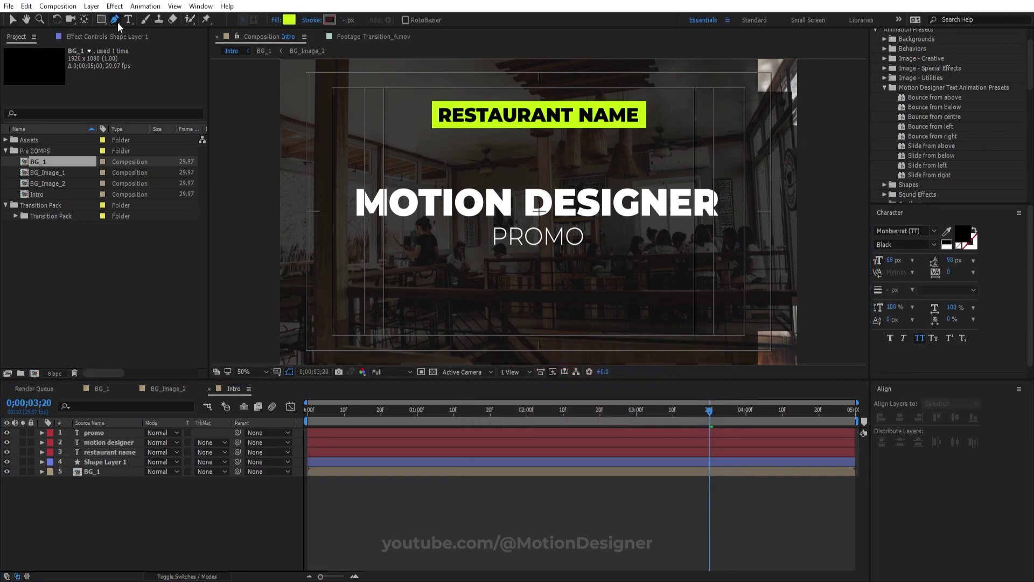
pyautogui.click(275, 20)
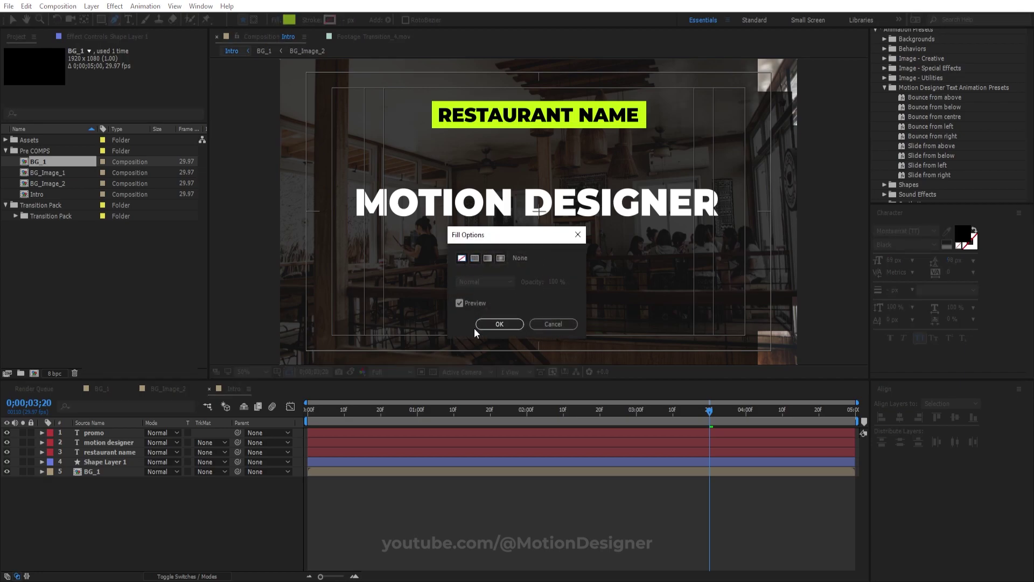
pyautogui.click(480, 325)
pyautogui.click(329, 20)
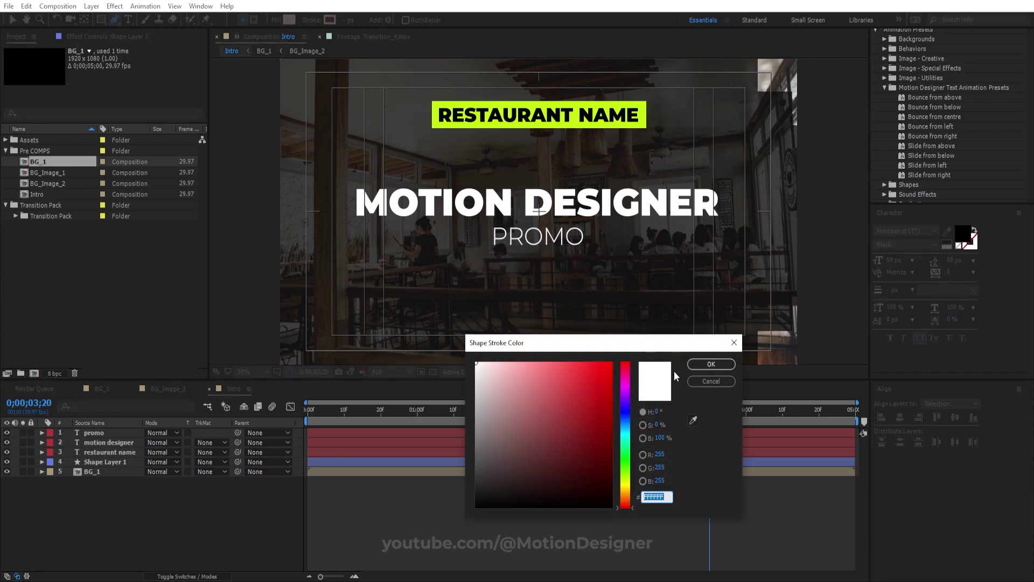
pyautogui.click(694, 421)
pyautogui.click(642, 103)
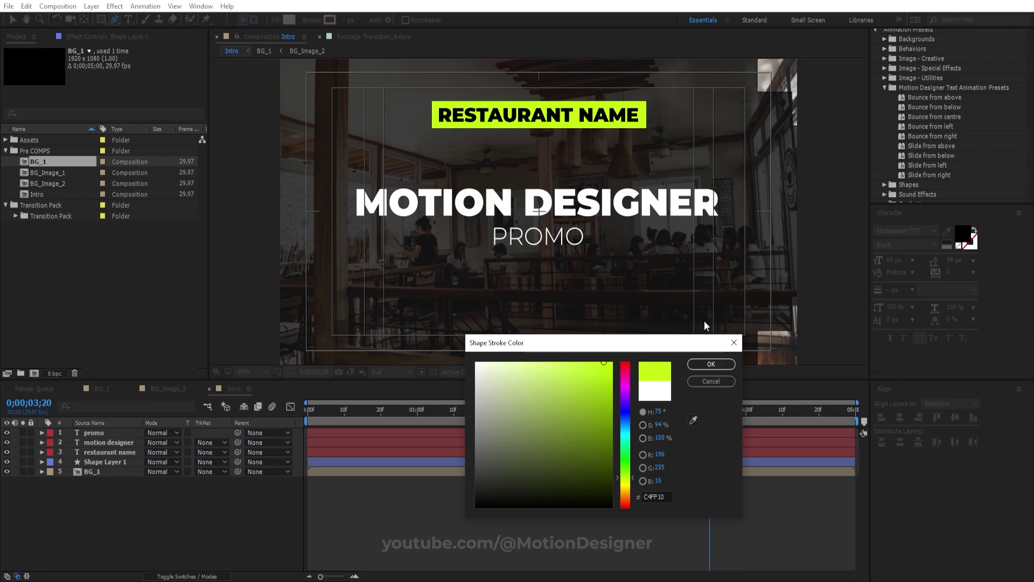
pyautogui.click(711, 364)
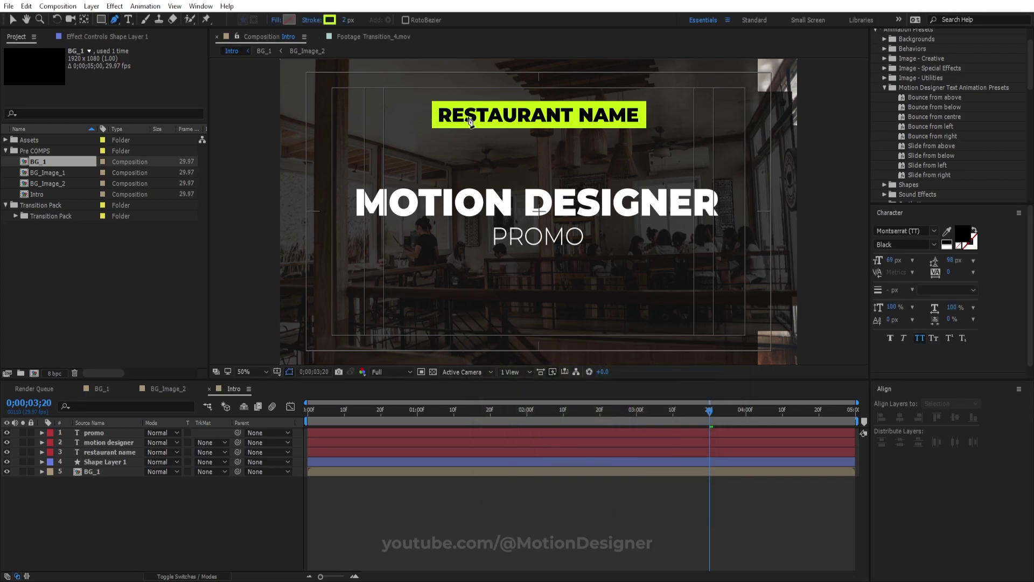
# Draw an open path from the lime rectangle's left edge to the title-safe left side, down, and along to the bottom centre, then deselect.
pyautogui.click(436, 113)
pyautogui.click(331, 114)
pyautogui.click(331, 334)
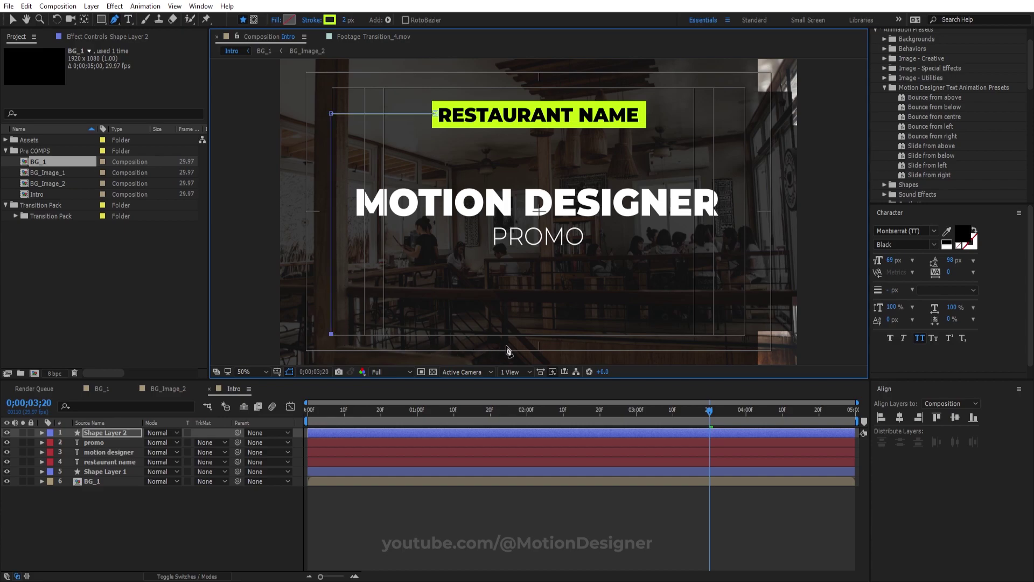
pyautogui.click(539, 334)
pyautogui.press('v')
pyautogui.click(219, 492)
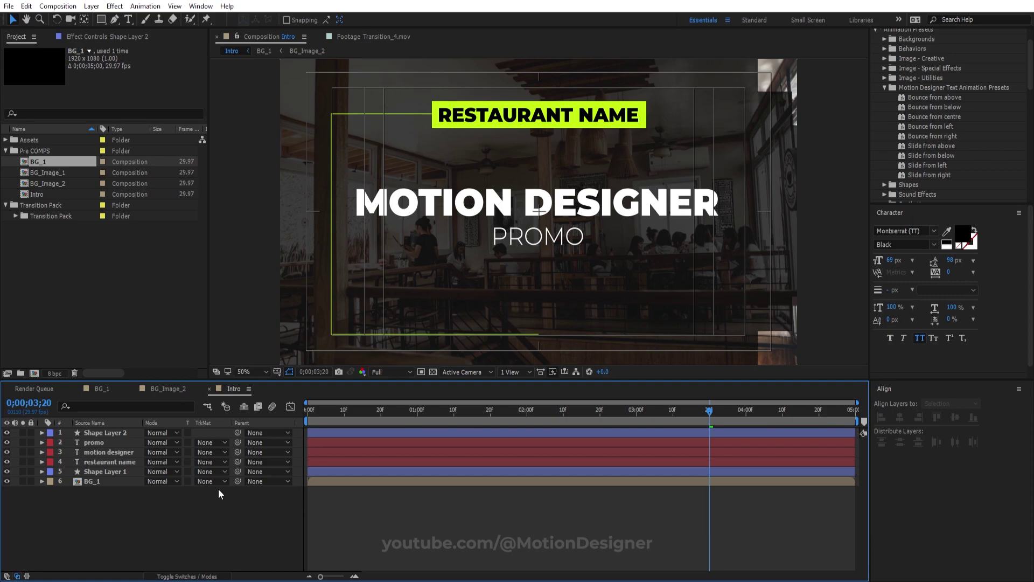
# Unlink the scale proportions of Shape Layer 1 and set its horizontal scale to 0% for the composition start.
pyautogui.click(107, 471)
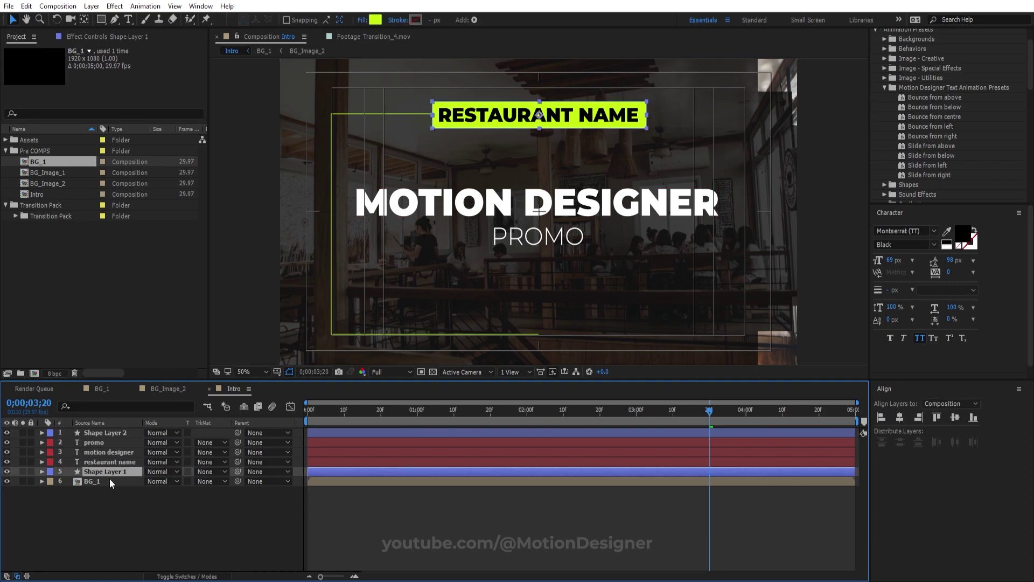
pyautogui.press('s')
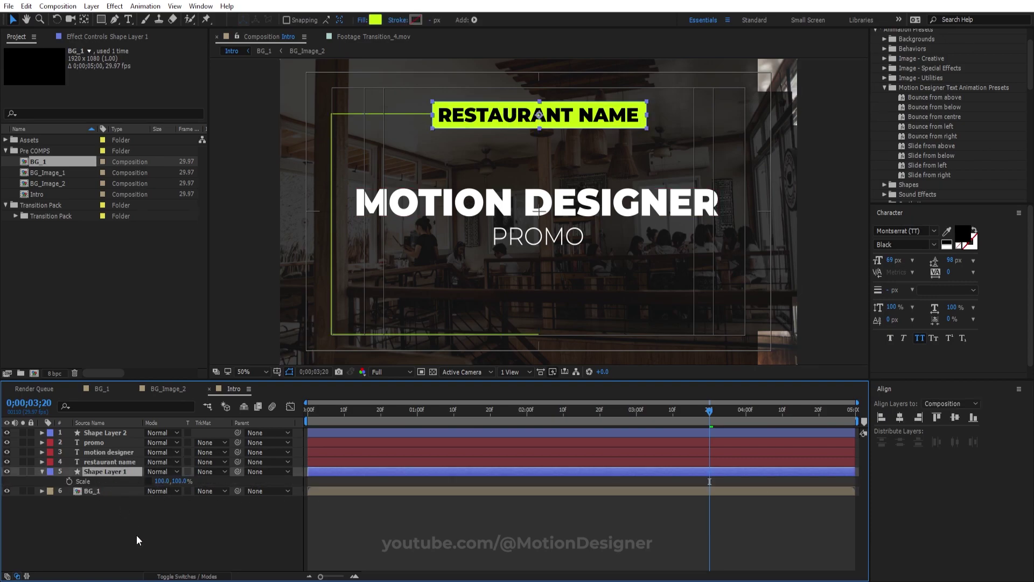
pyautogui.click(148, 482)
pyautogui.click(157, 481)
pyautogui.write('0')
pyautogui.press('Return')
pyautogui.press('Home')
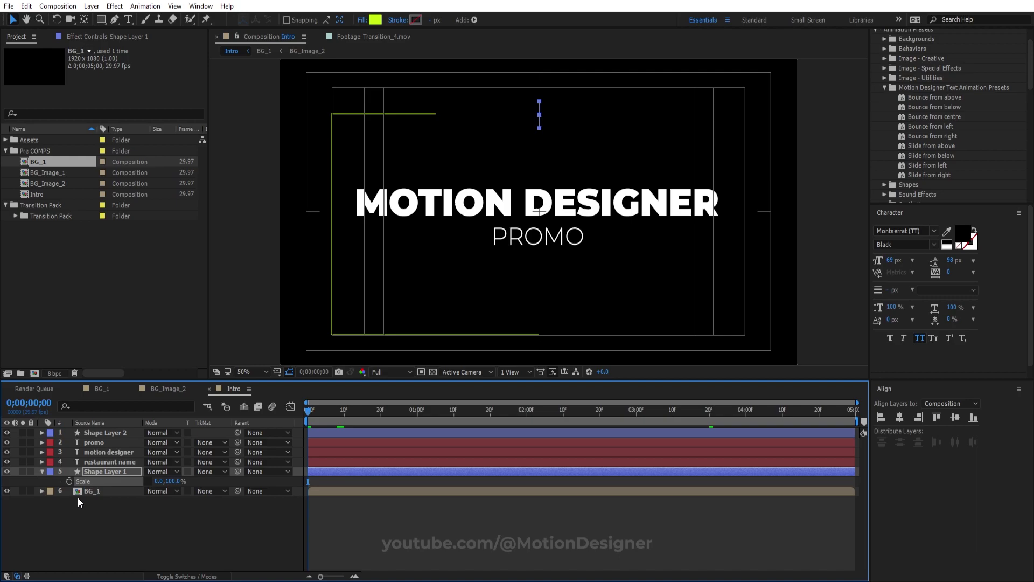
# Animate Shape Layer 1's horizontal scale to 100% about 17 frames in with eased keyframes, and preview it.
pyautogui.moveTo(310, 415); pyautogui.dragTo(375, 423)
pyautogui.click(159, 481)
pyautogui.write('100')
pyautogui.press('Return')
pyautogui.press('space')
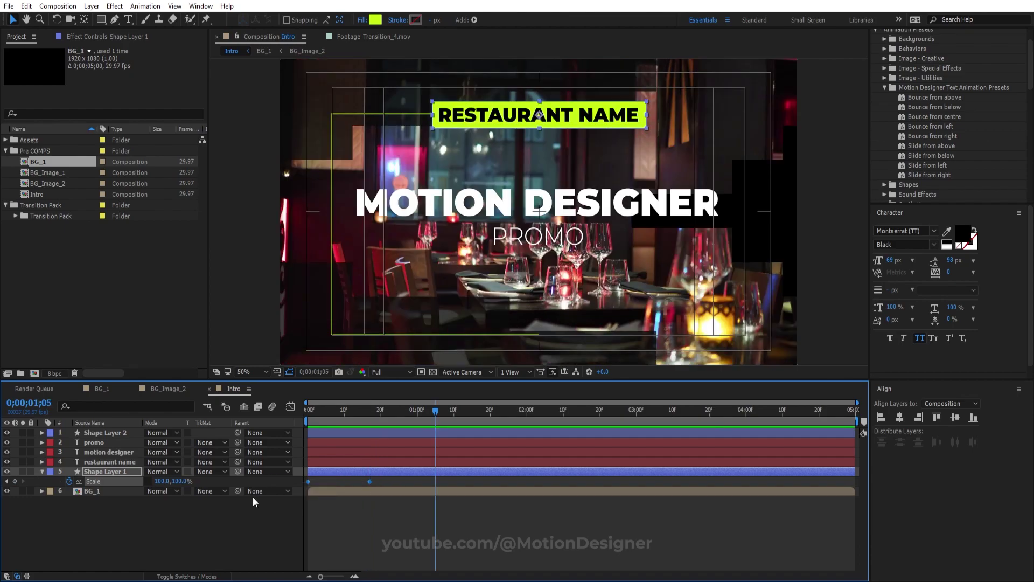
pyautogui.press('Home')
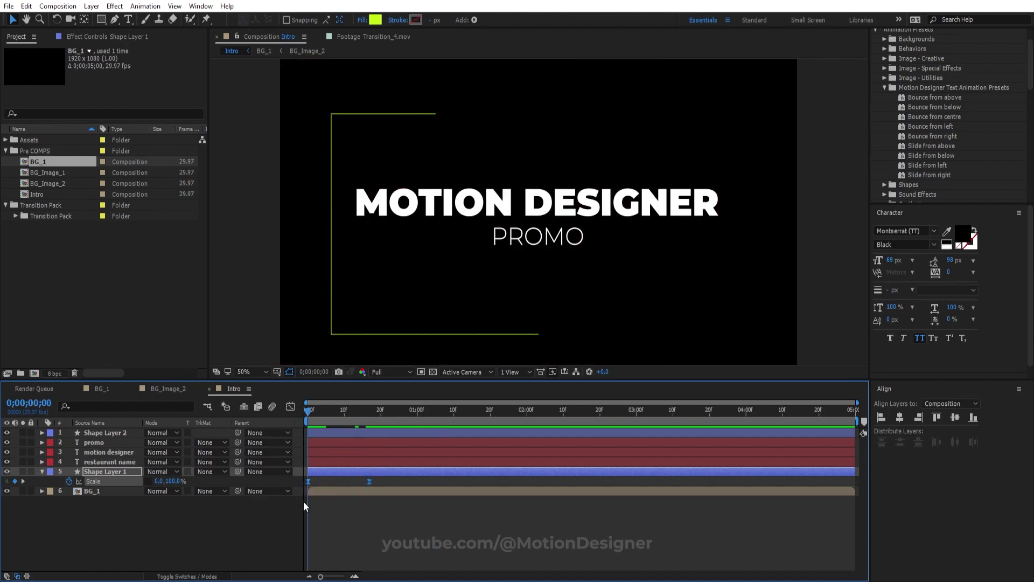
pyautogui.press('space')
pyautogui.press('u')
# Duplicate Shape Layer 1 above the restaurant name text layer and use the duplicate as that text's alpha matte.
pyautogui.click(98, 471)
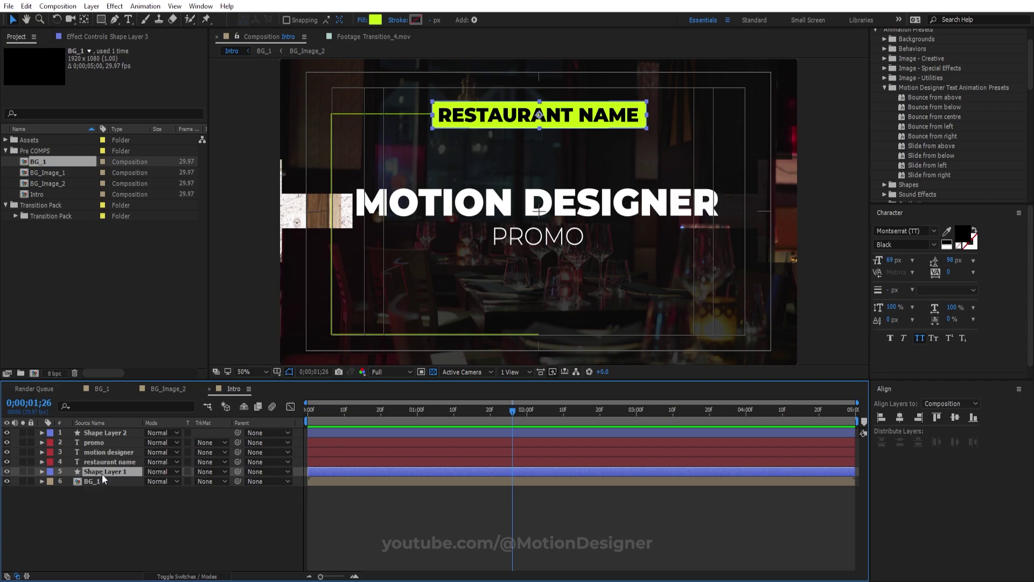
pyautogui.hotkey('ctrl', 'd')
pyautogui.click(118, 461)
pyautogui.moveTo(111, 461)
pyautogui.mouseDown()
pyautogui.moveTo(125, 474)
pyautogui.moveTo(107, 472)
pyautogui.mouseUp()
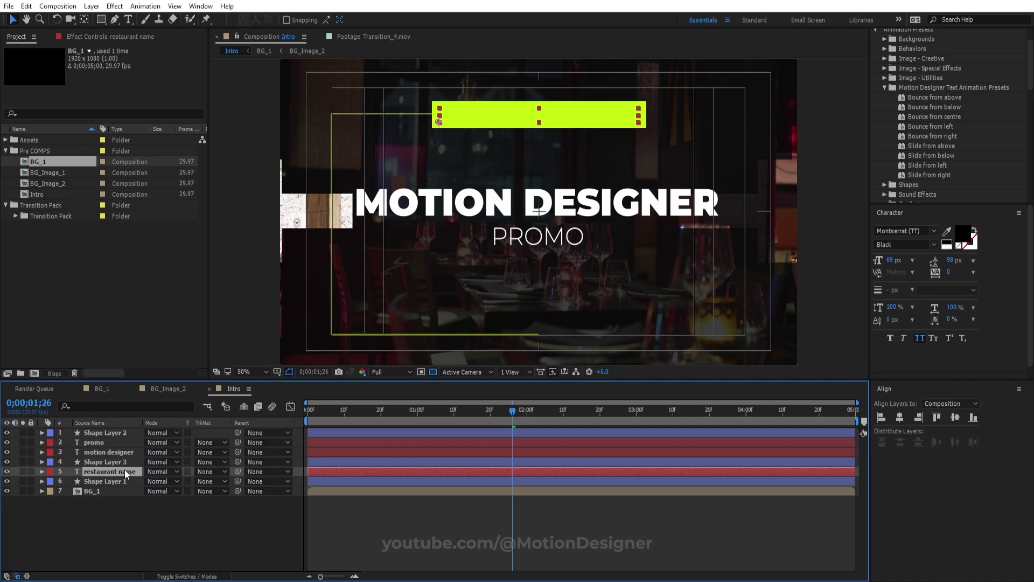
pyautogui.click(205, 472)
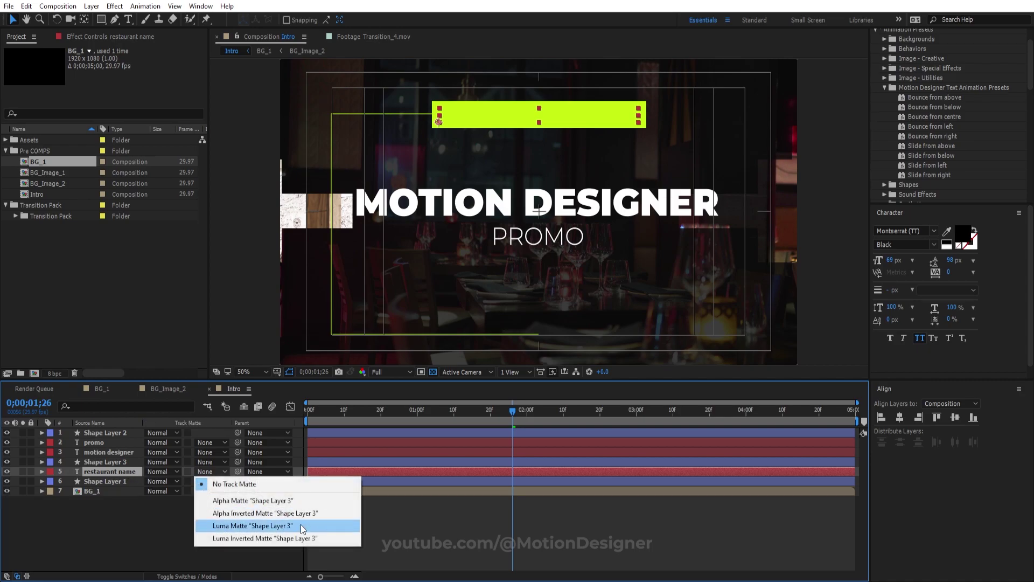
pyautogui.click(250, 500)
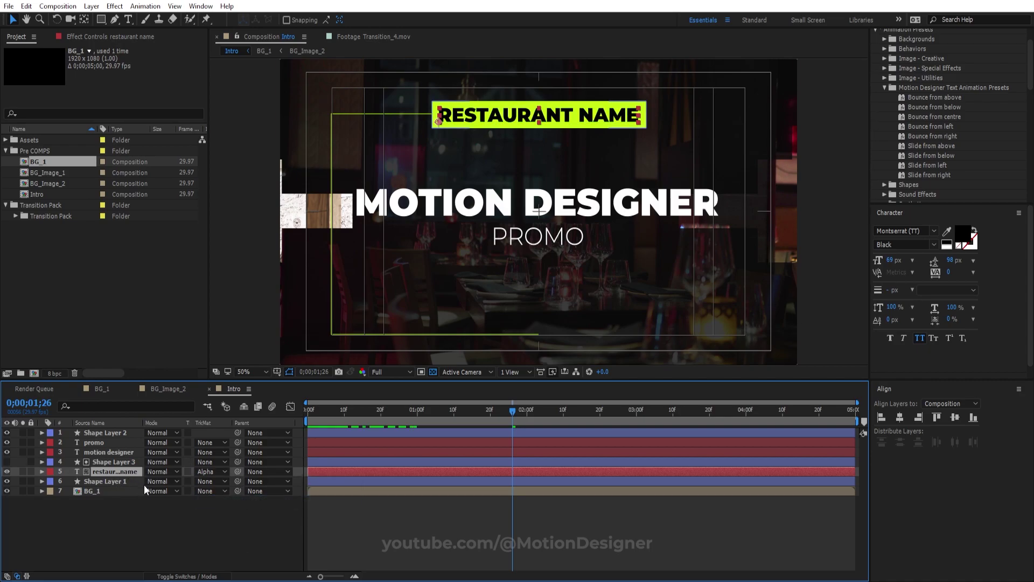
pyautogui.press('space')
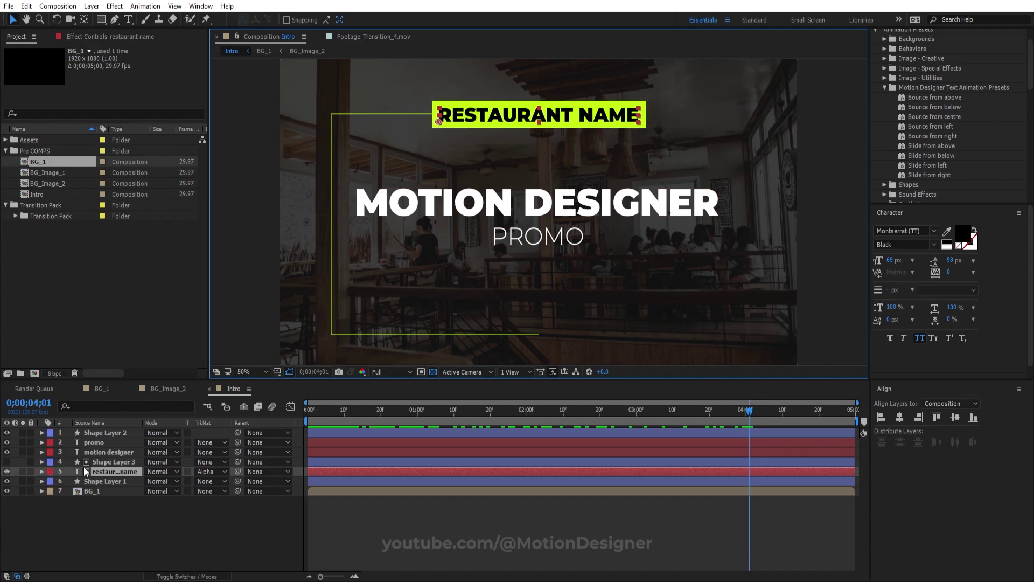
# Rename Shape Layer 2 as stroke and add Trim Paths to it.
pyautogui.click(114, 432)
pyautogui.press('Return')
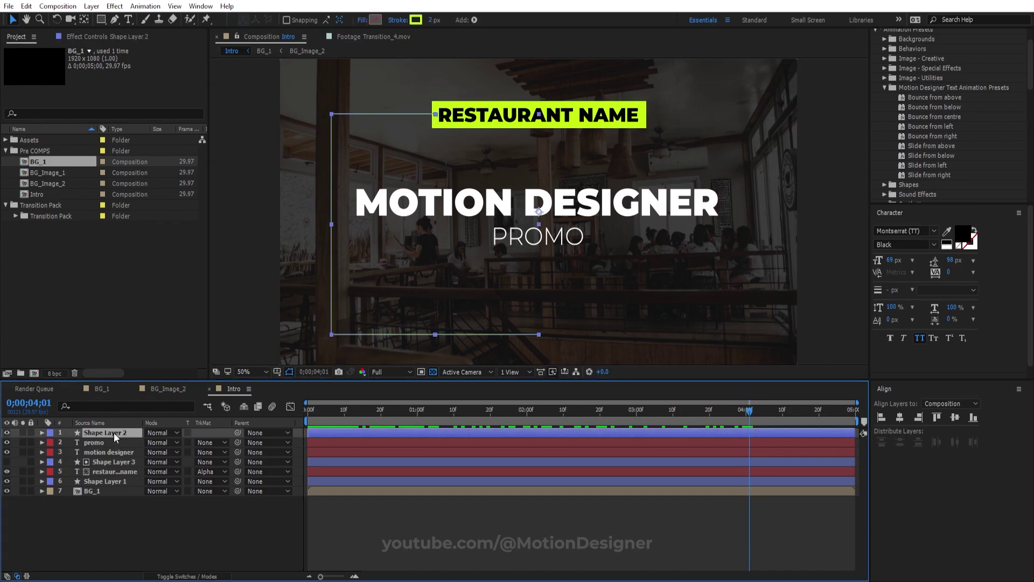
pyautogui.write('stroke')
pyautogui.click(42, 433)
pyautogui.click(225, 442)
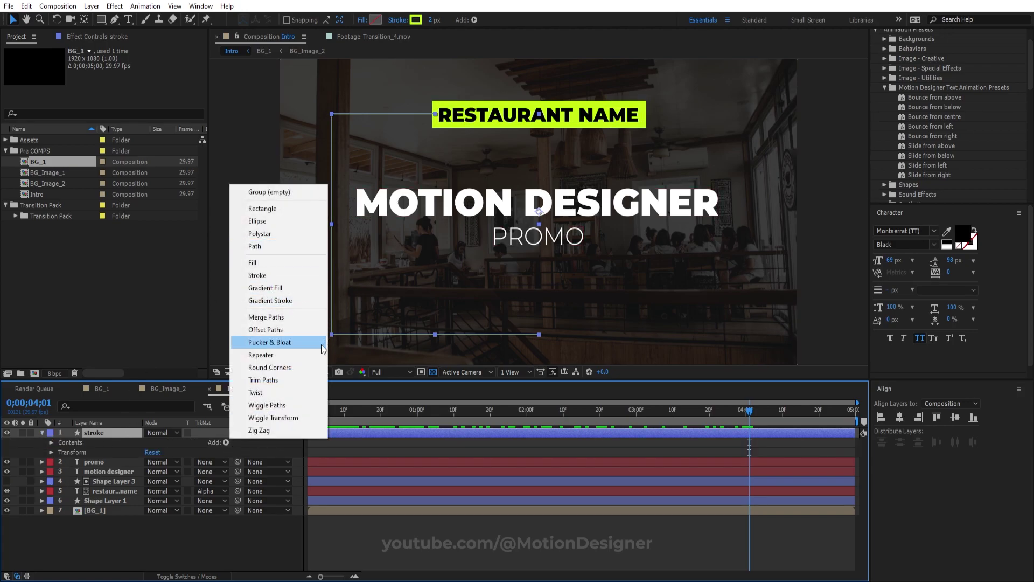
pyautogui.click(280, 380)
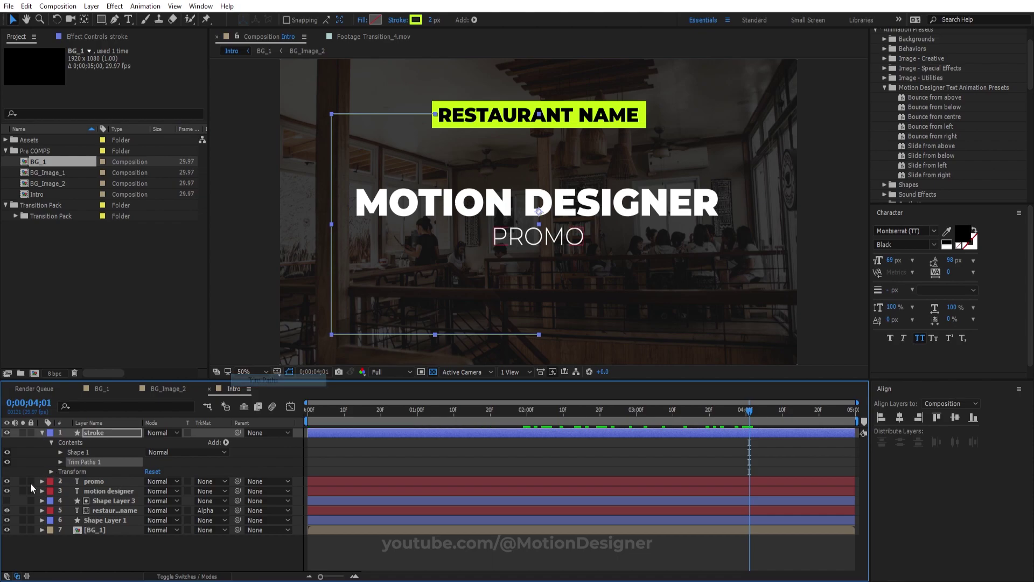
pyautogui.click(60, 462)
pyautogui.hotkey('ctrl', 'shift', 'h')
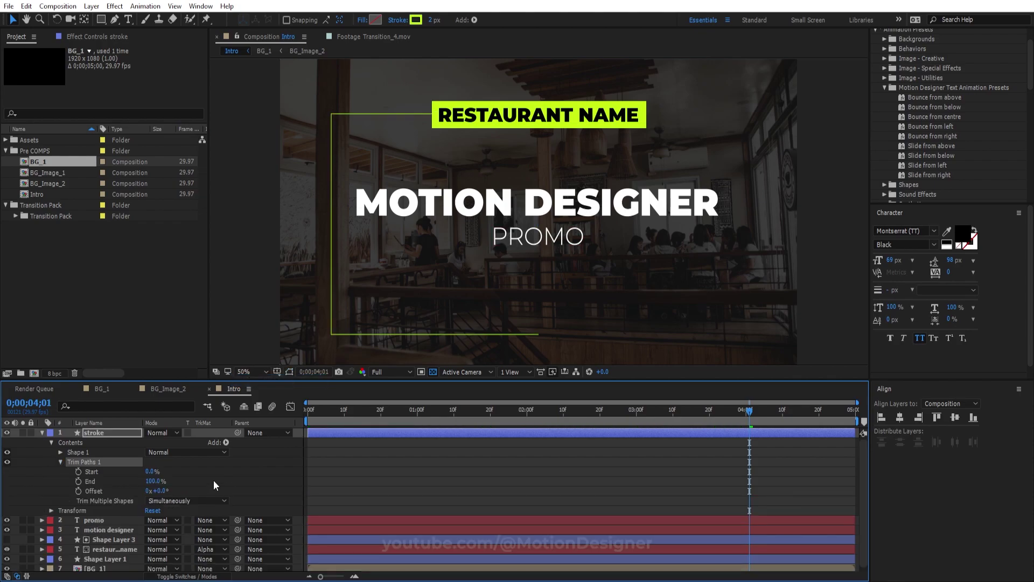
# Keyframe the stroke's Trim Paths End from 0% at 0;00;00;16 to 100% at about 0;00;01;11.
pyautogui.moveTo(160, 480); pyautogui.dragTo(105, 481)
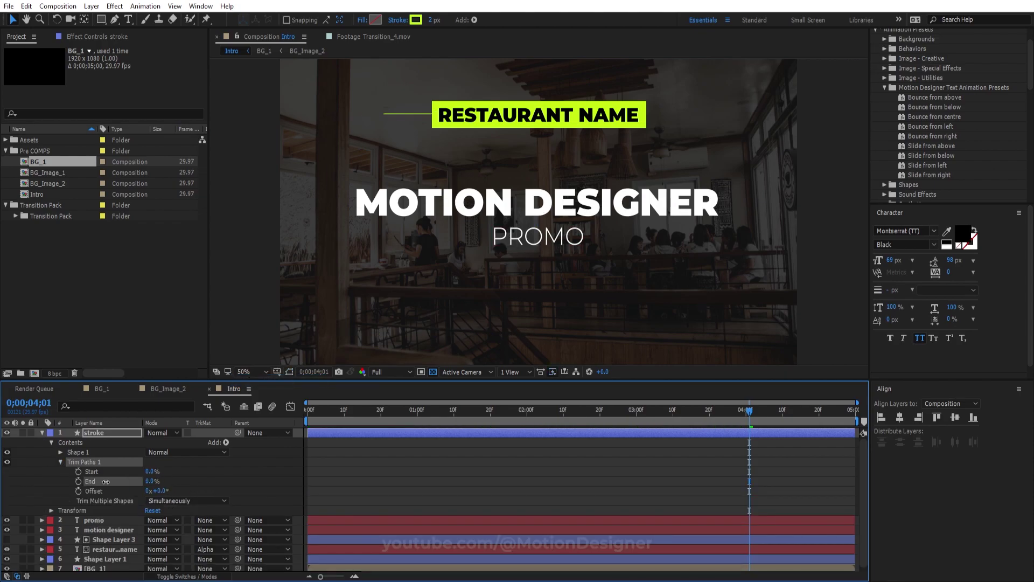
pyautogui.moveTo(357, 418)
pyautogui.mouseDown()
pyautogui.moveTo(260, 422)
pyautogui.moveTo(364, 425)
pyautogui.mouseUp()
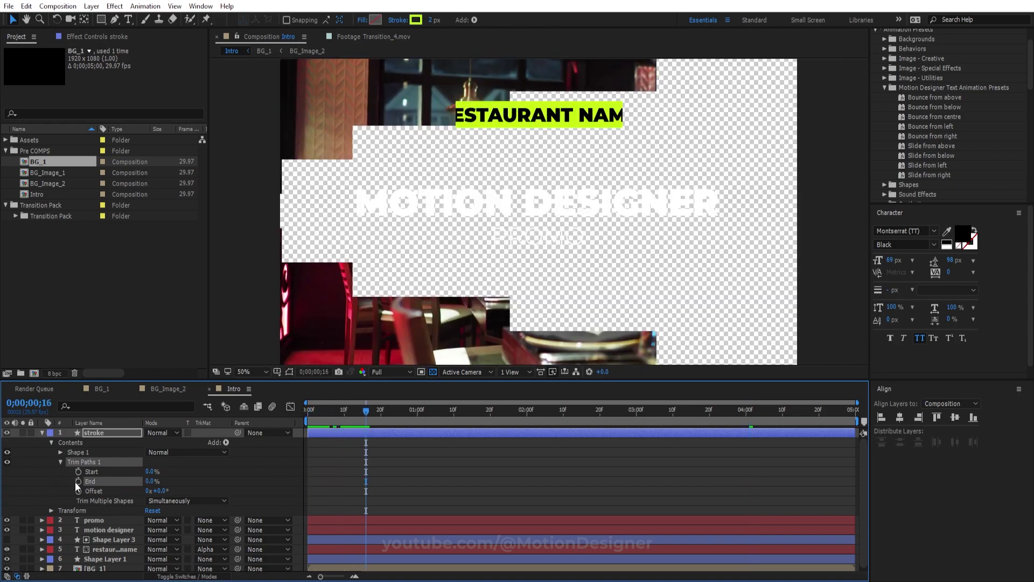
pyautogui.click(458, 411)
pyautogui.click(153, 481)
pyautogui.write('100')
pyautogui.press('Return')
pyautogui.press('space')
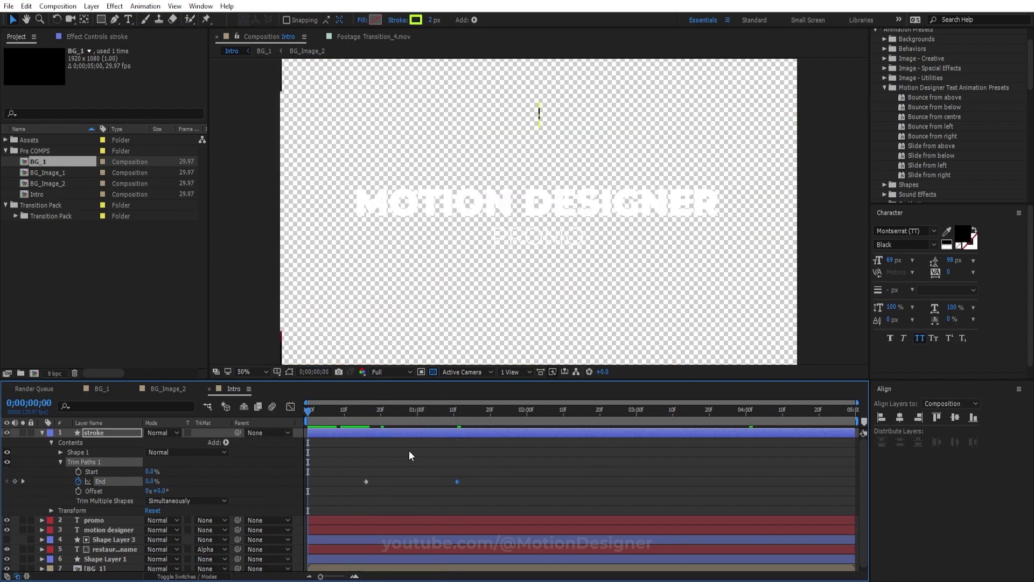
pyautogui.moveTo(549, 482); pyautogui.dragTo(317, 502)
# Duplicate the stroke layer and flip the duplicate horizontally to complete the frame around the titles.
pyautogui.click(42, 432)
pyautogui.hotkey('ctrl', 'd')
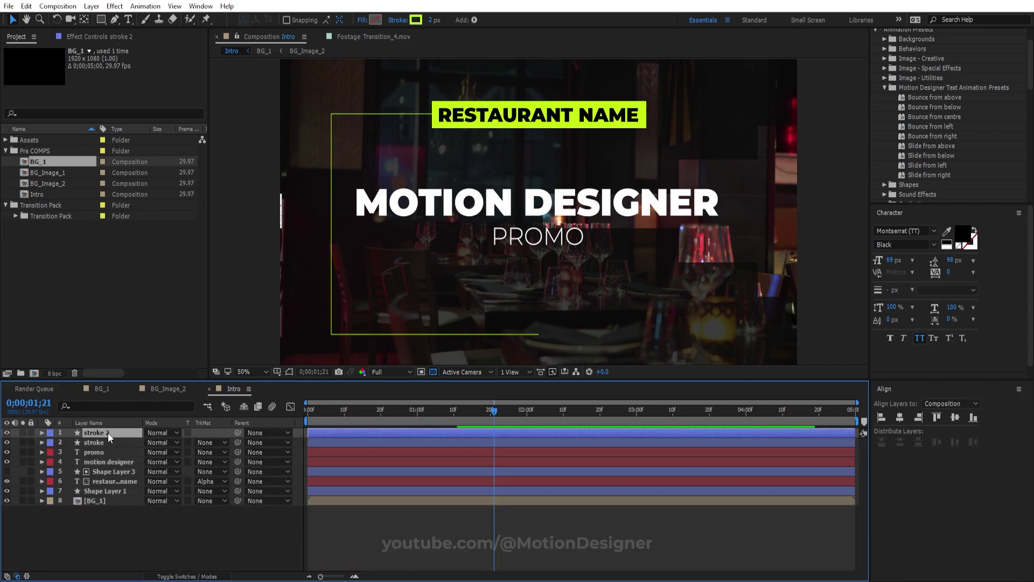
pyautogui.rightClick(108, 432)
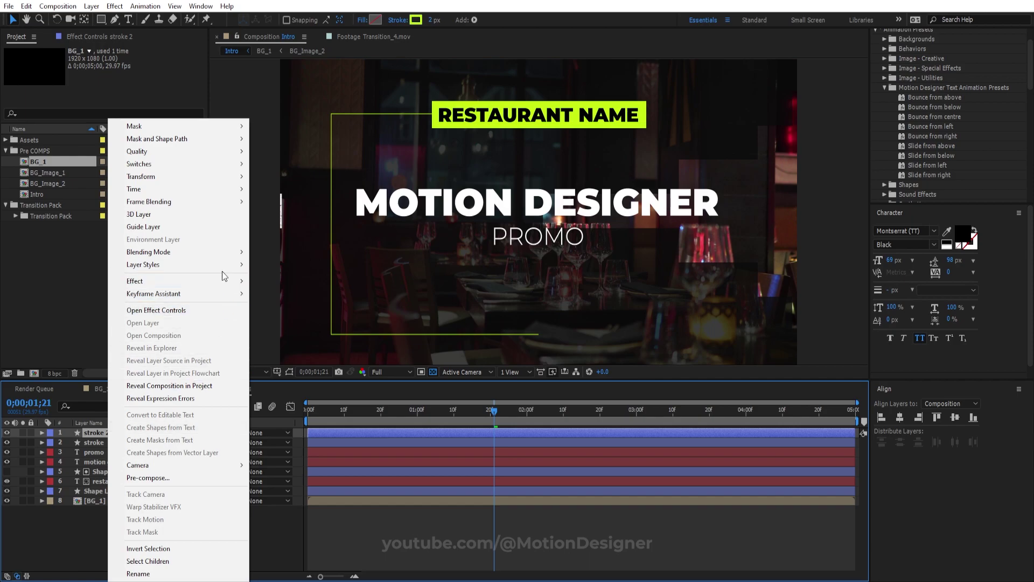
pyautogui.moveTo(188, 178)
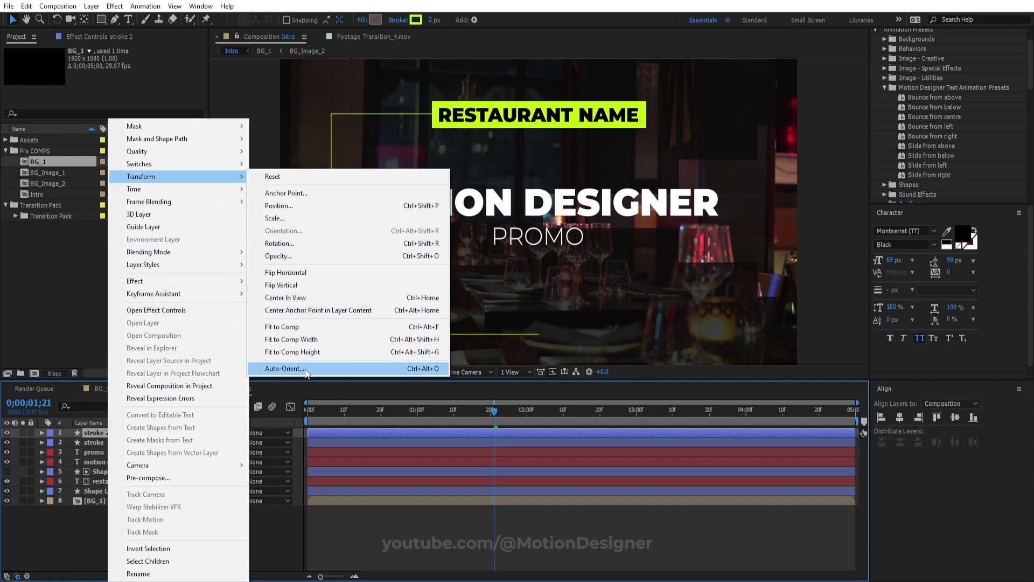
pyautogui.click(331, 274)
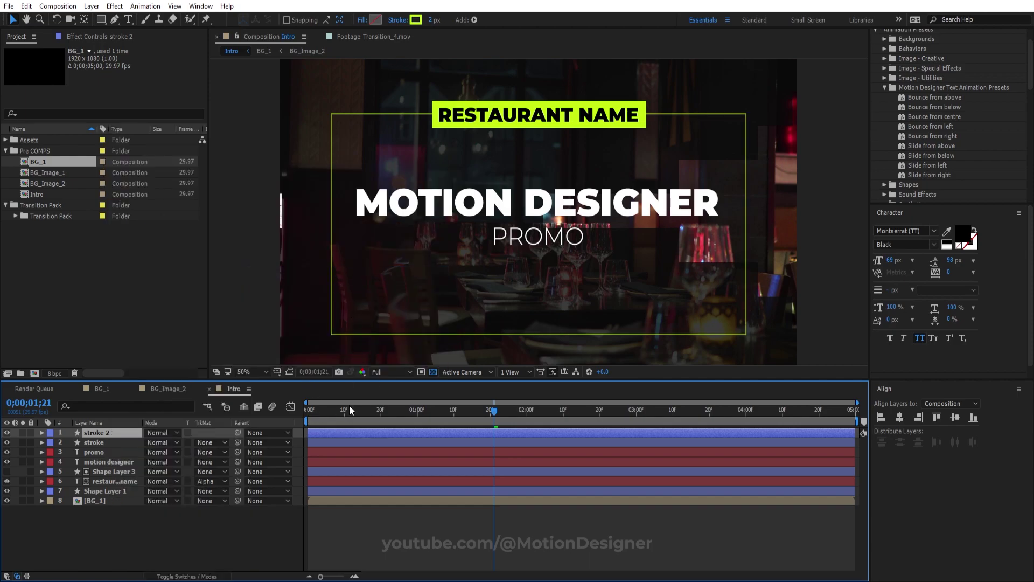
pyautogui.press('space')
pyautogui.press('space')
pyautogui.press('space')
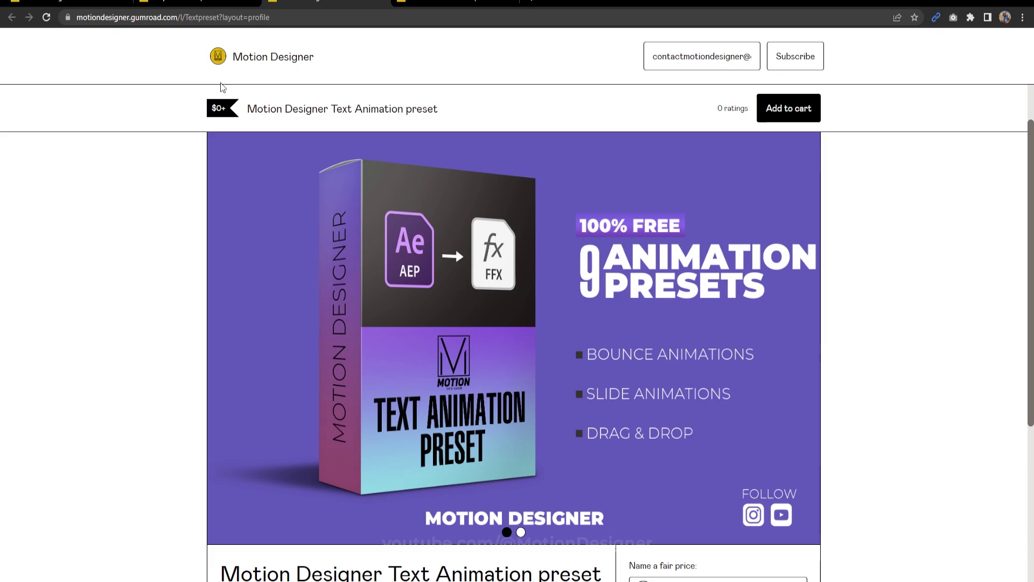
# Look over the Motion Designer Text Animation preset page on Gumroad and its preset folder in After Effects.
pyautogui.scroll(-5, 538, 361)
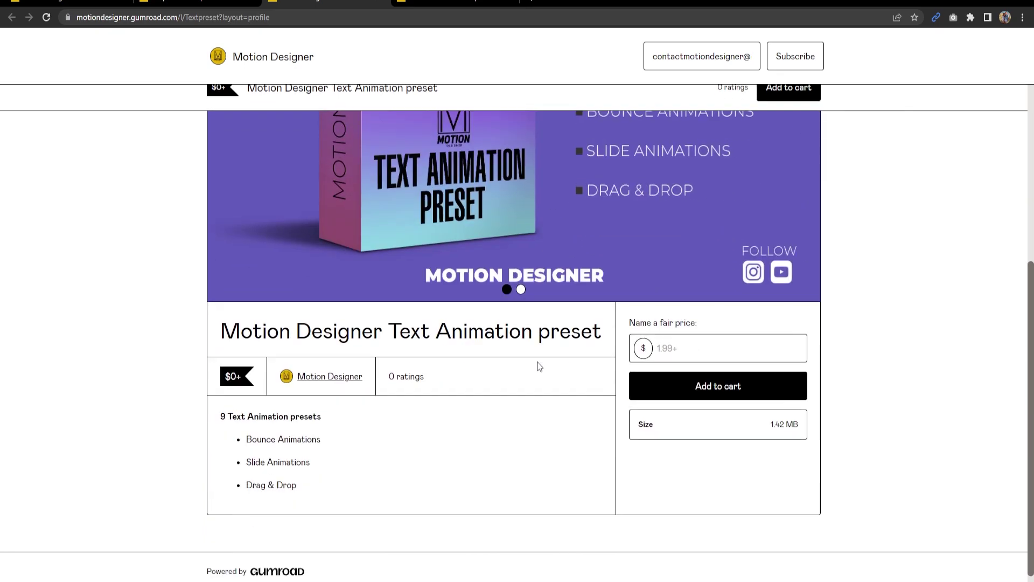
pyautogui.scroll(6, 541, 381)
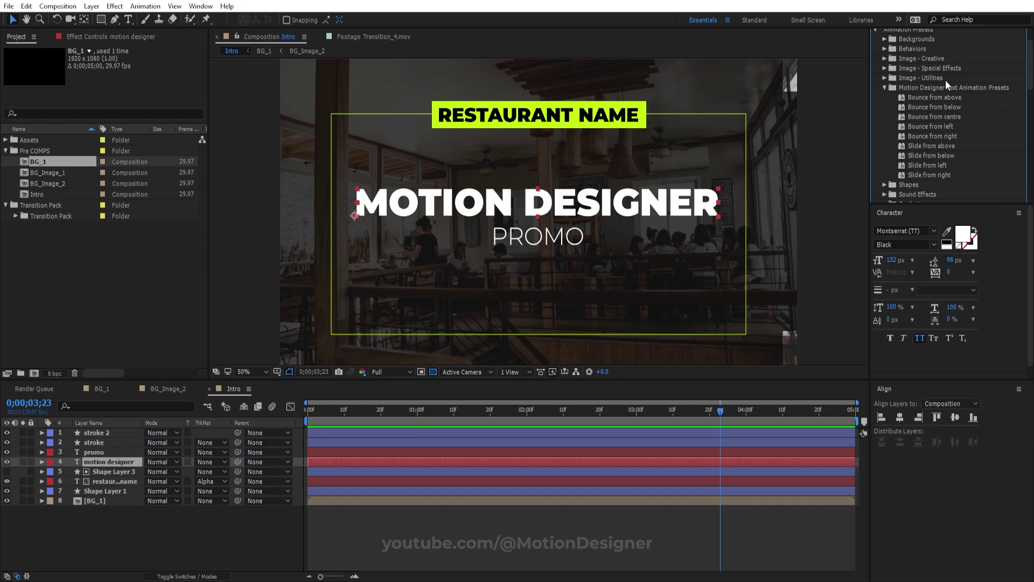
pyautogui.scroll(3, 910, 81)
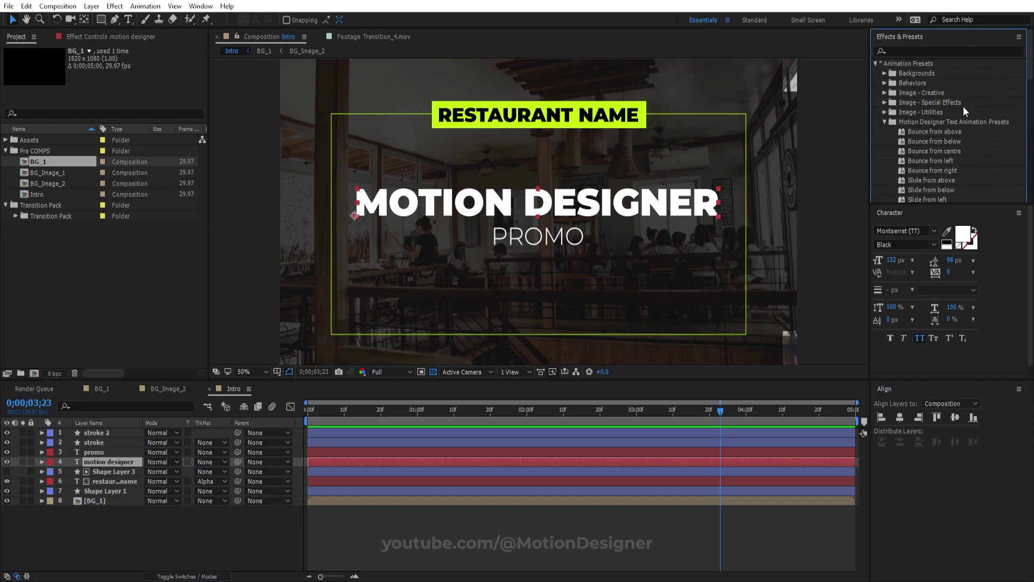
pyautogui.scroll(-3, 963, 106)
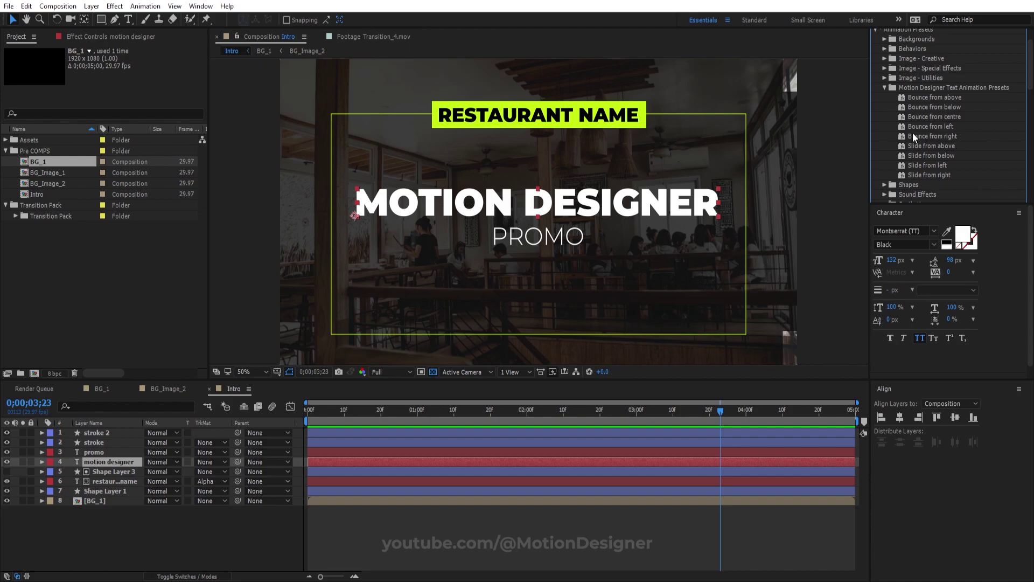
# Apply the Slide from above preset to the motion designer text layer at 0;00;01;02 and preview it.
pyautogui.moveTo(931, 147); pyautogui.dragTo(464, 308)
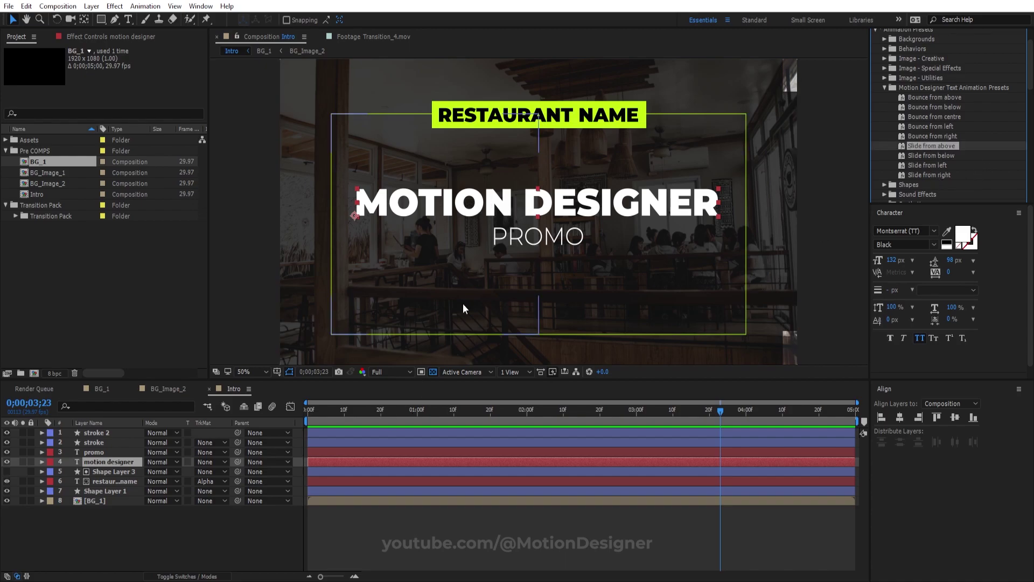
pyautogui.moveTo(333, 417); pyautogui.dragTo(425, 450)
pyautogui.moveTo(930, 146); pyautogui.dragTo(326, 471)
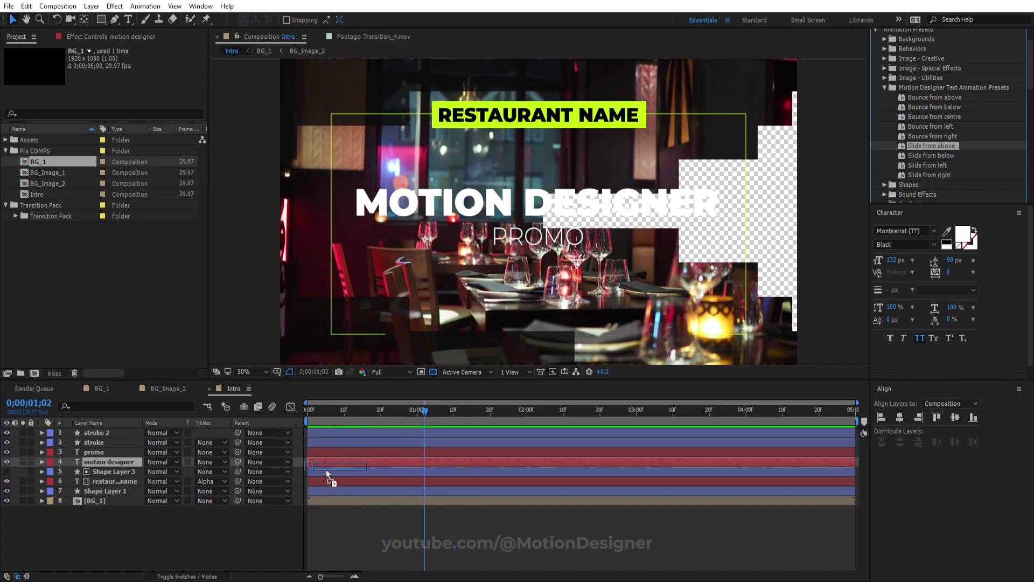
pyautogui.moveTo(398, 461); pyautogui.dragTo(399, 461)
pyautogui.press('space')
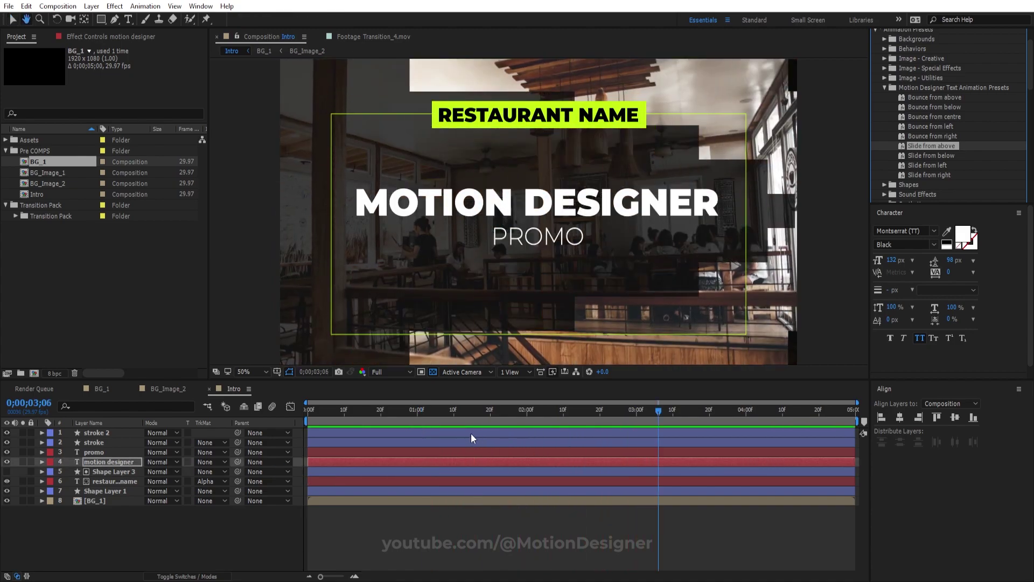
# Apply the Slide from below preset to the promo text layer at 0;00;01;27 and preview it.
pyautogui.click(106, 452)
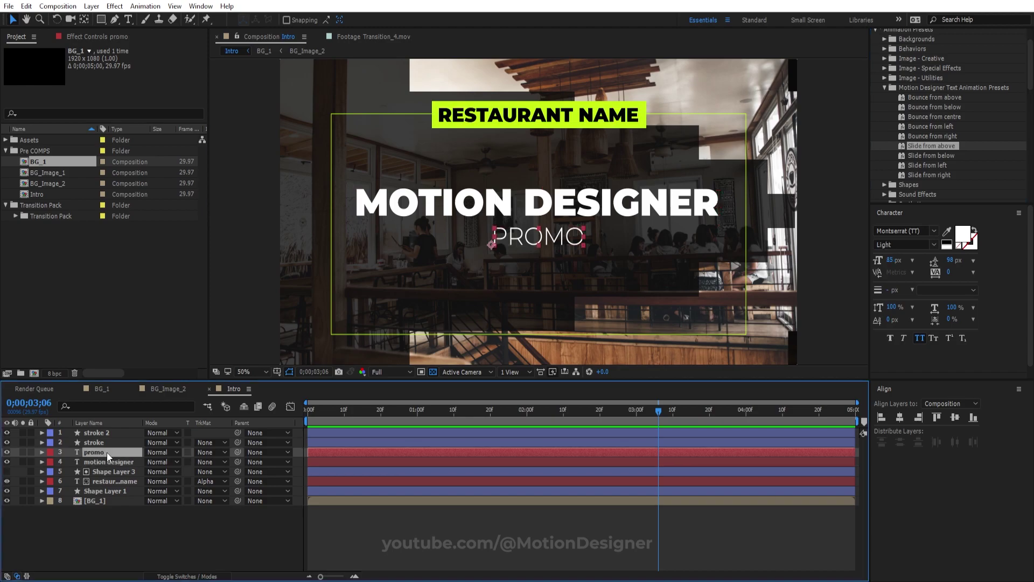
pyautogui.moveTo(393, 408); pyautogui.dragTo(515, 429)
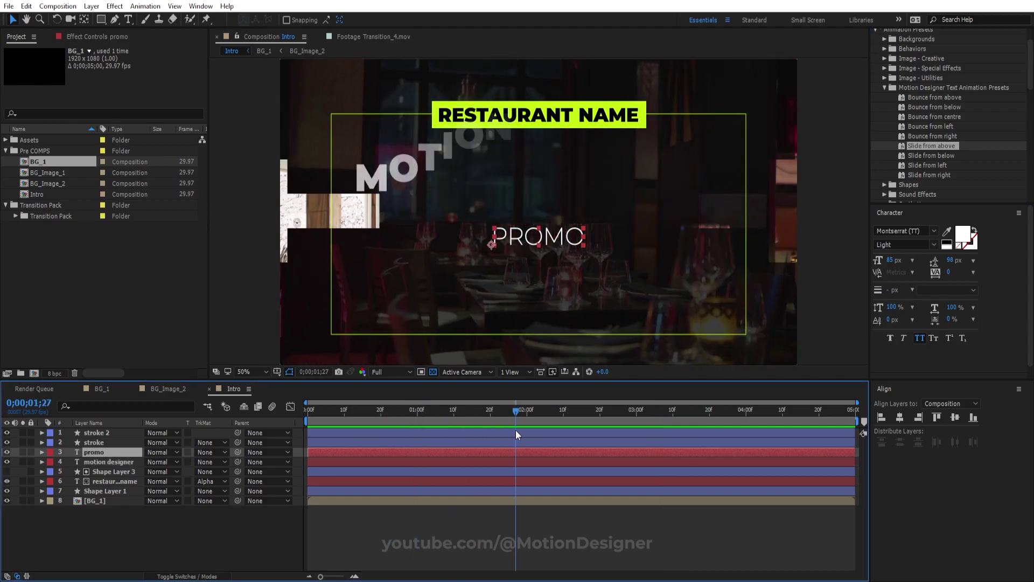
pyautogui.click(926, 156)
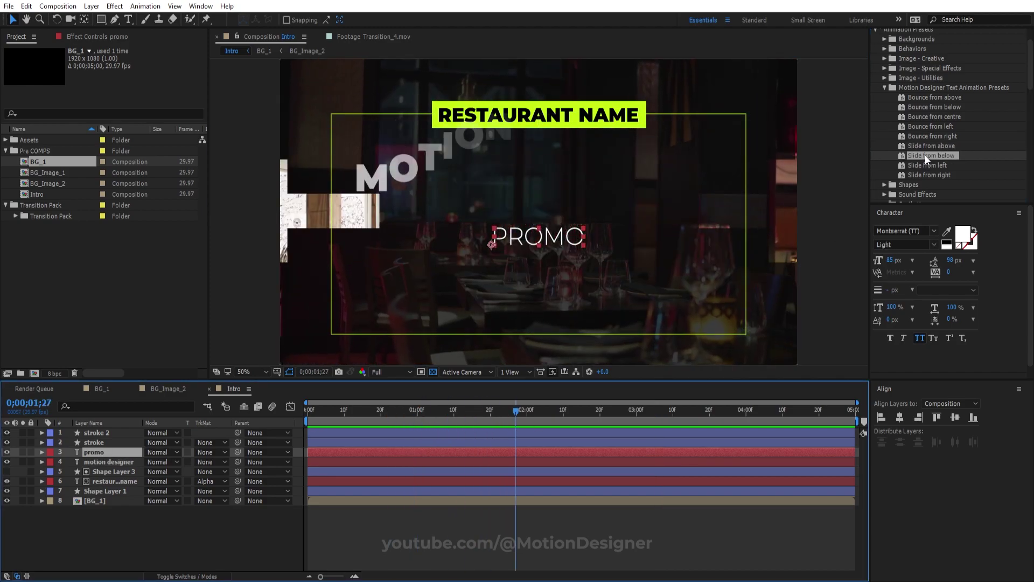
pyautogui.click(926, 155)
pyautogui.moveTo(796, 211); pyautogui.dragTo(145, 454)
pyautogui.moveTo(467, 454); pyautogui.dragTo(489, 448)
pyautogui.press('space')
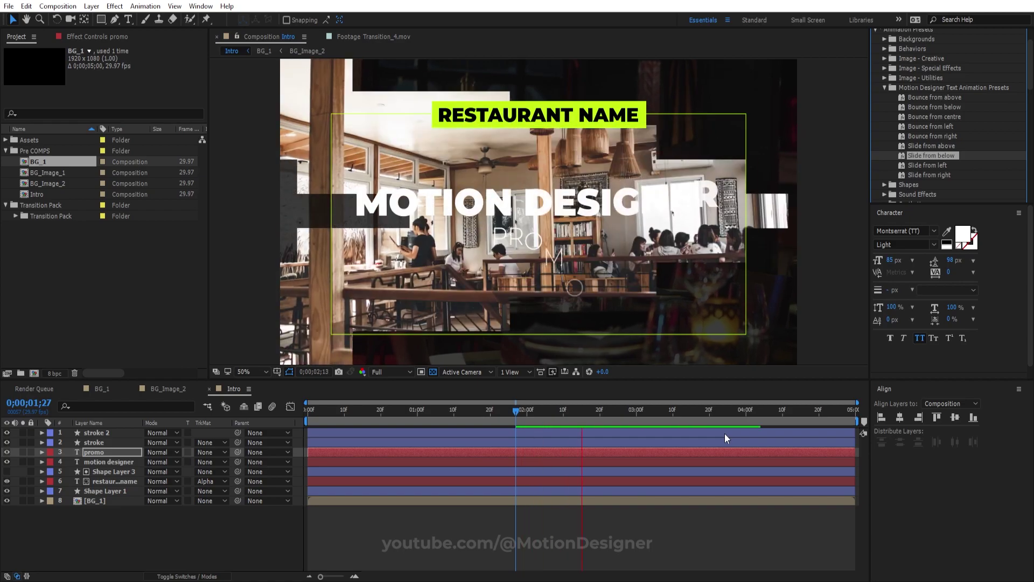
# Shift all title, rectangle and stroke layers above BG_1 in the Intro timeline to start about one second in.
pyautogui.click(460, 451)
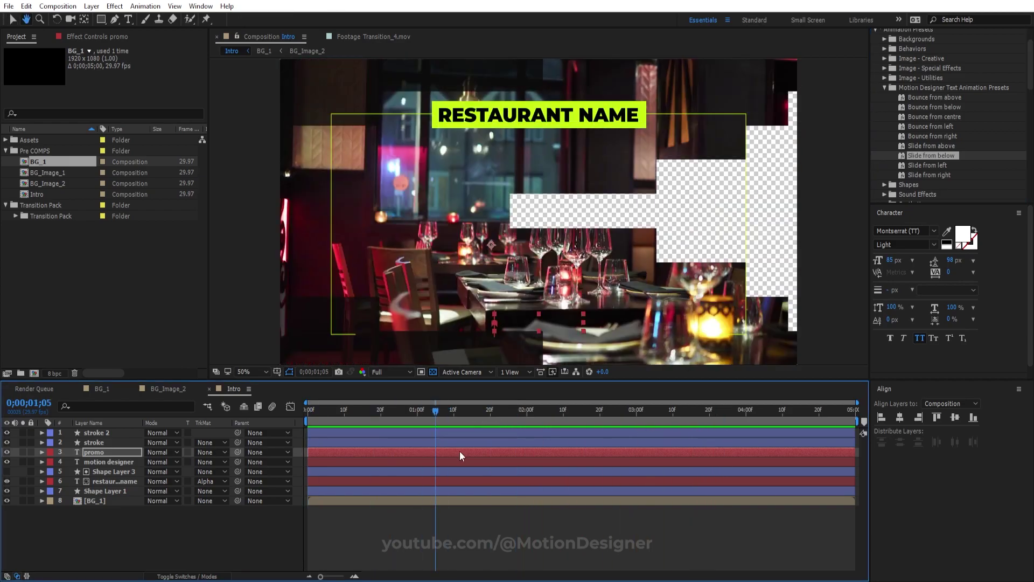
pyautogui.click(326, 492)
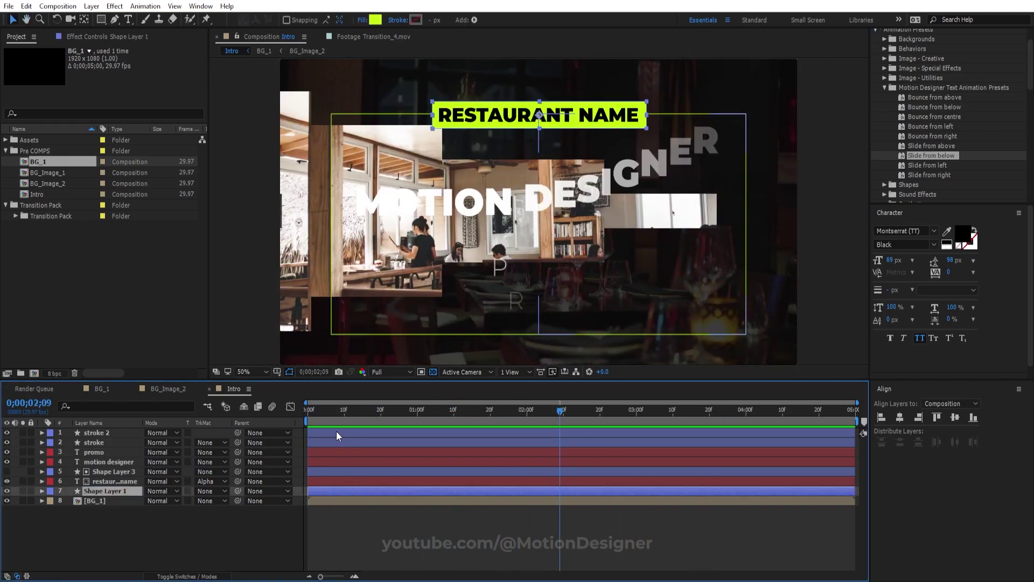
pyautogui.hotkey('ctrl', 'a')
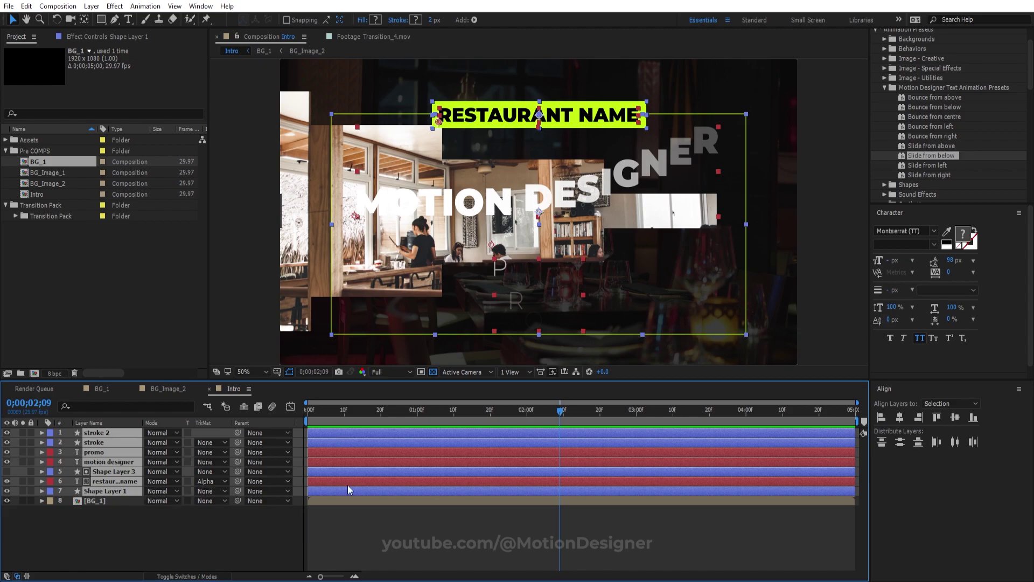
pyautogui.moveTo(334, 491); pyautogui.dragTo(448, 489)
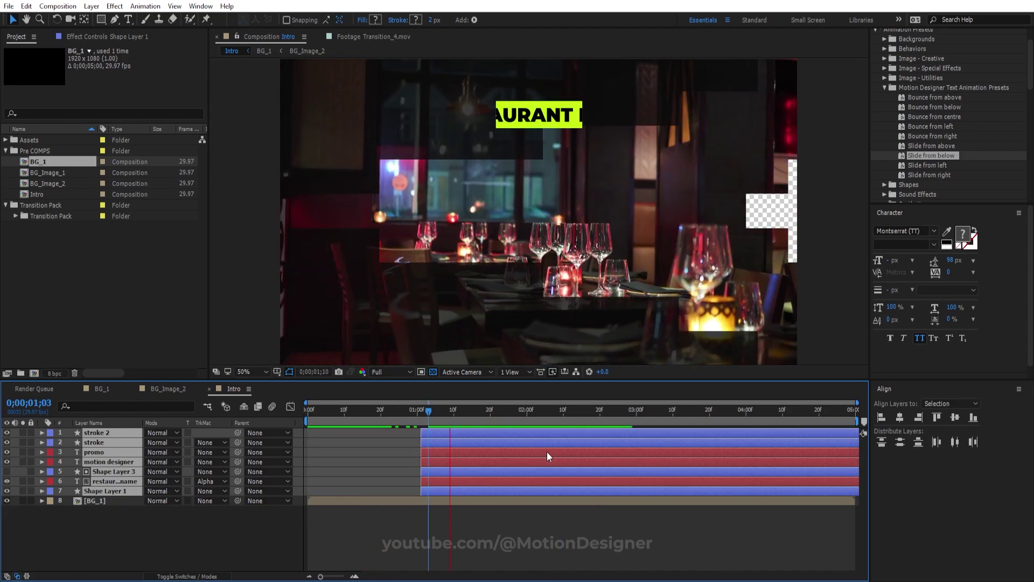
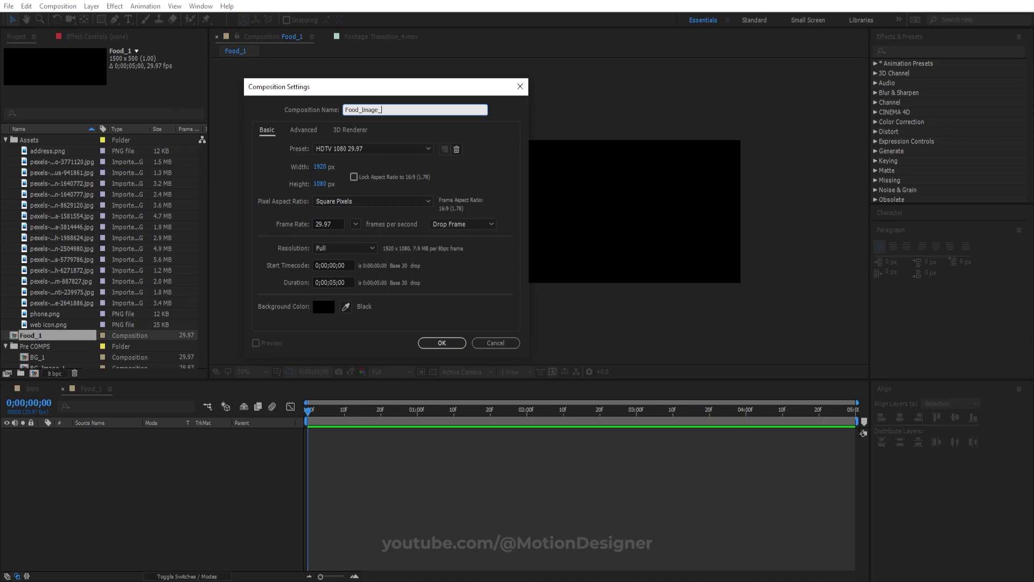
# Create a 1920 x 1080, five-second composition named Food_Image_1 and add the 1640777.jpg vegetable bowl photo to it.
pyautogui.write('od_Image_1')
pyautogui.click(441, 342)
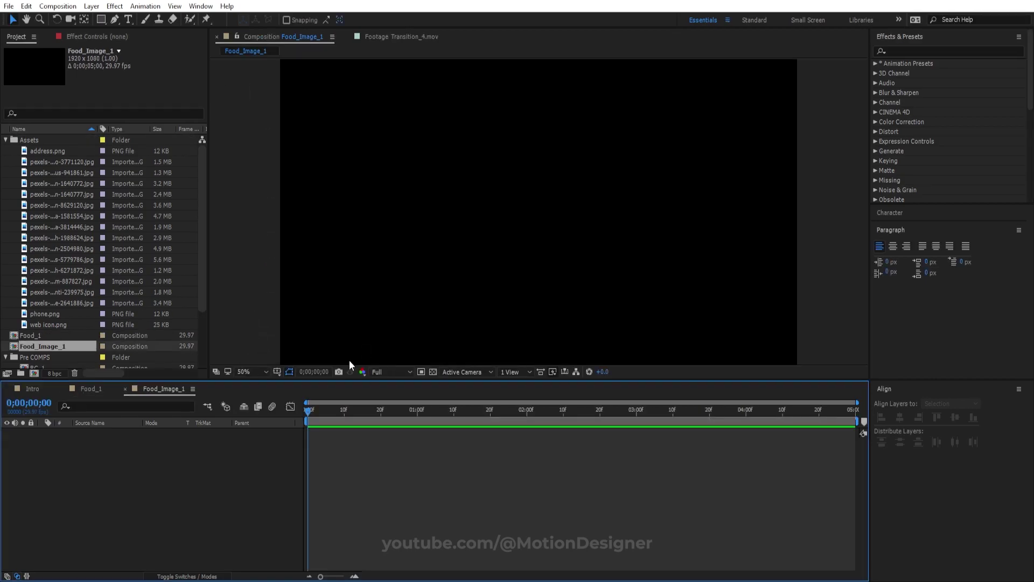
pyautogui.click(59, 192)
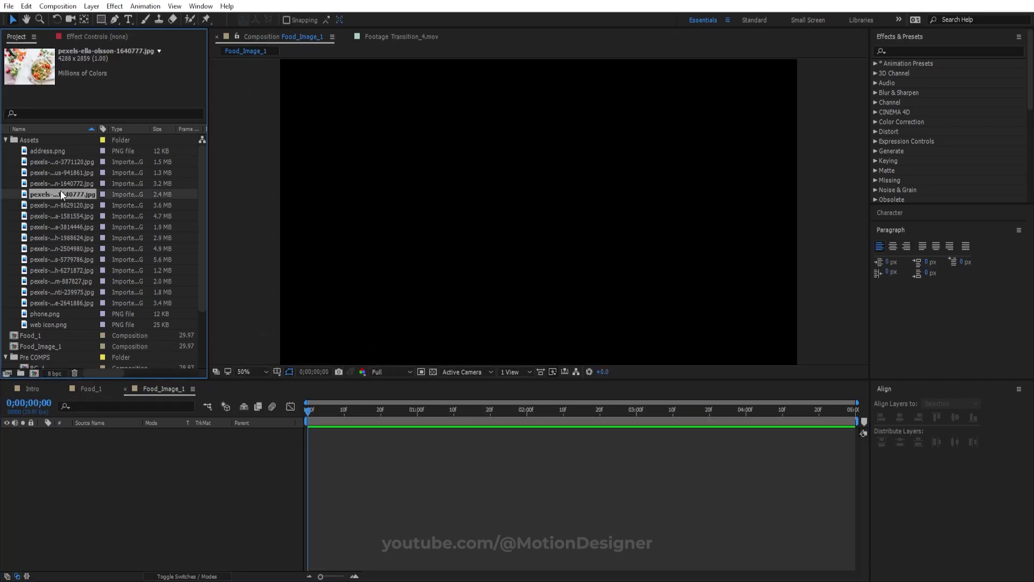
pyautogui.moveTo(222, 505); pyautogui.dragTo(218, 506)
# Scale the vegetable bowl photo down proportionally until it just overfills the Food_Image_1 frame.
pyautogui.press(',')
pyautogui.press(',')
pyautogui.press(',')
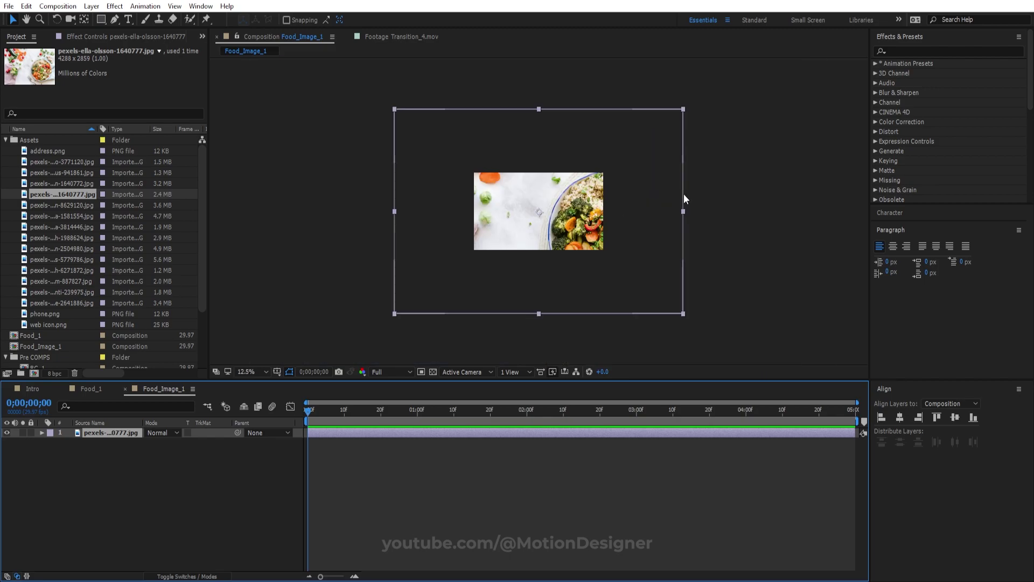
pyautogui.moveTo(640, 211); pyautogui.dragTo(606, 213)
pyautogui.press('.')
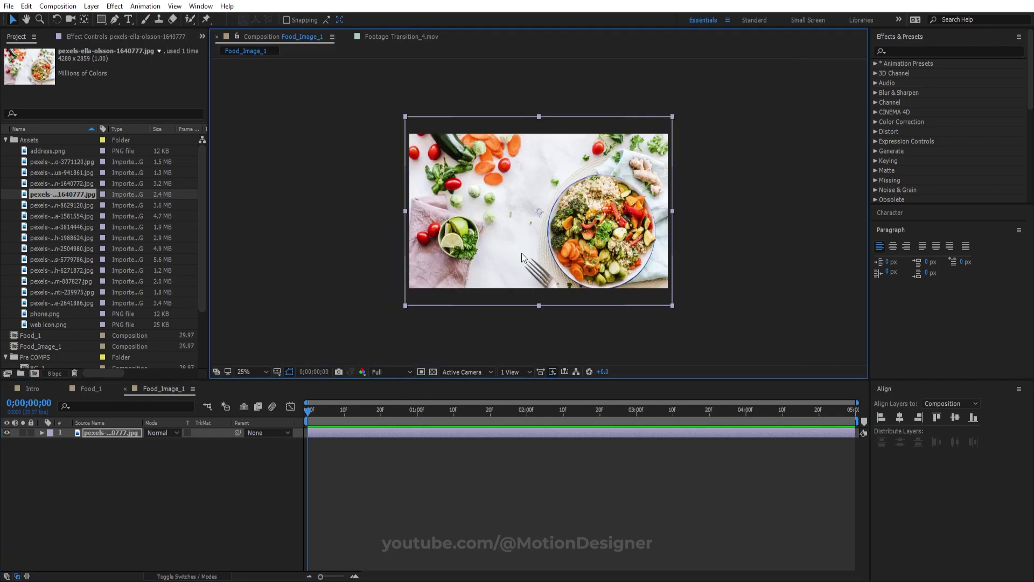
# Add Food_Image_1 as a layer in the Food_1 composition and move both compositions into the Pre COMPS folder.
pyautogui.click(125, 389)
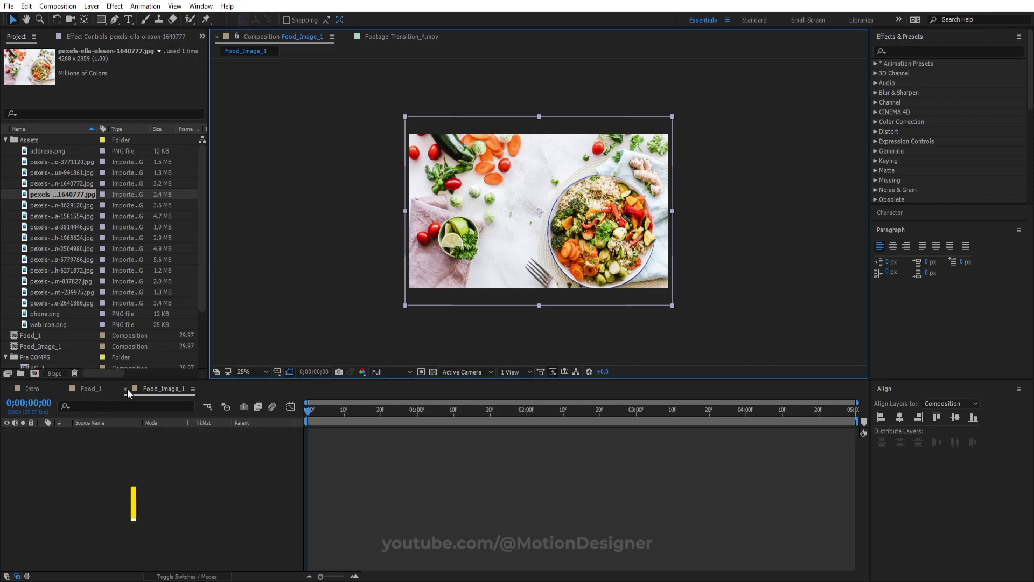
pyautogui.scroll(-3, 110, 273)
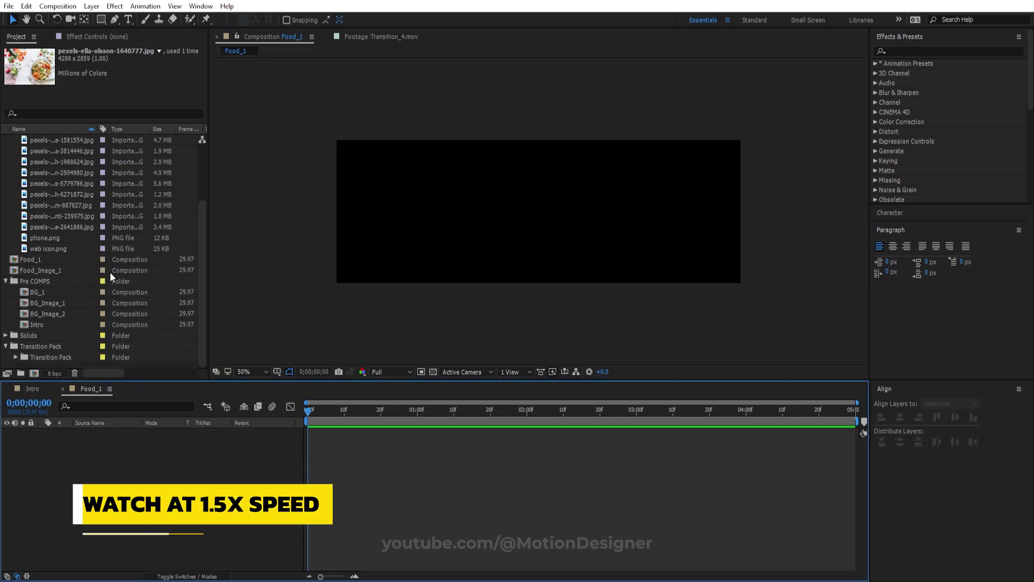
pyautogui.moveTo(50, 267); pyautogui.dragTo(215, 547)
pyautogui.keyDown('ctrl'); pyautogui.click(37, 260); pyautogui.keyUp('ctrl')
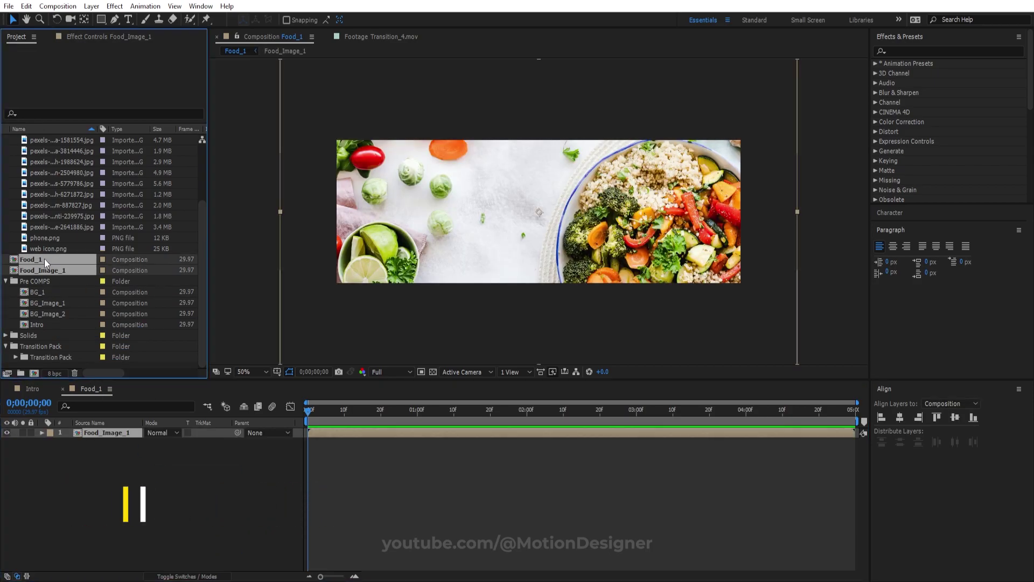
pyautogui.moveTo(44, 258); pyautogui.dragTo(56, 281)
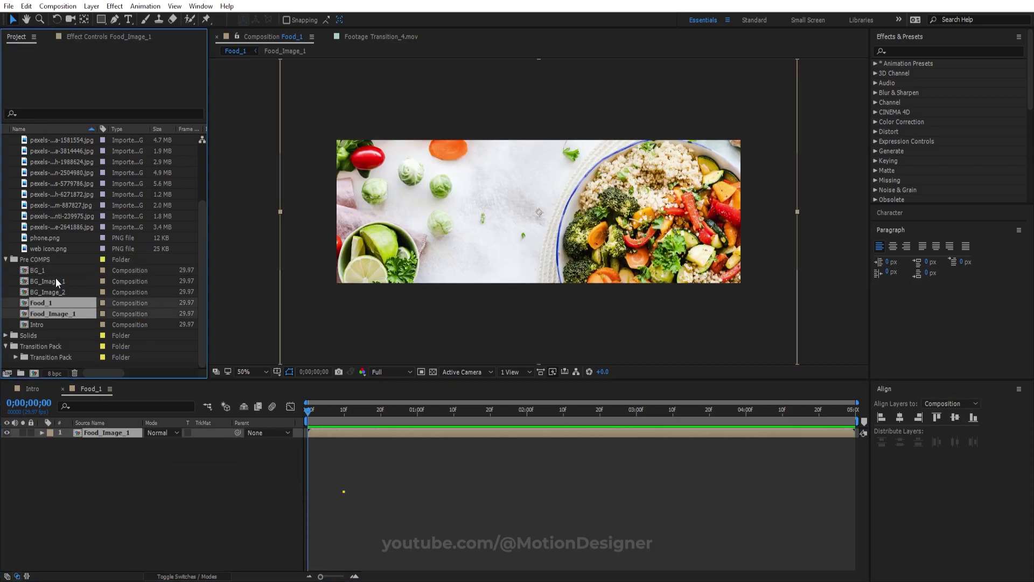
# Scale the Food_Image_1 layer to about 52.8% and position it against the left edge of the Food_1 frame.
pyautogui.click(161, 505)
pyautogui.press('s')
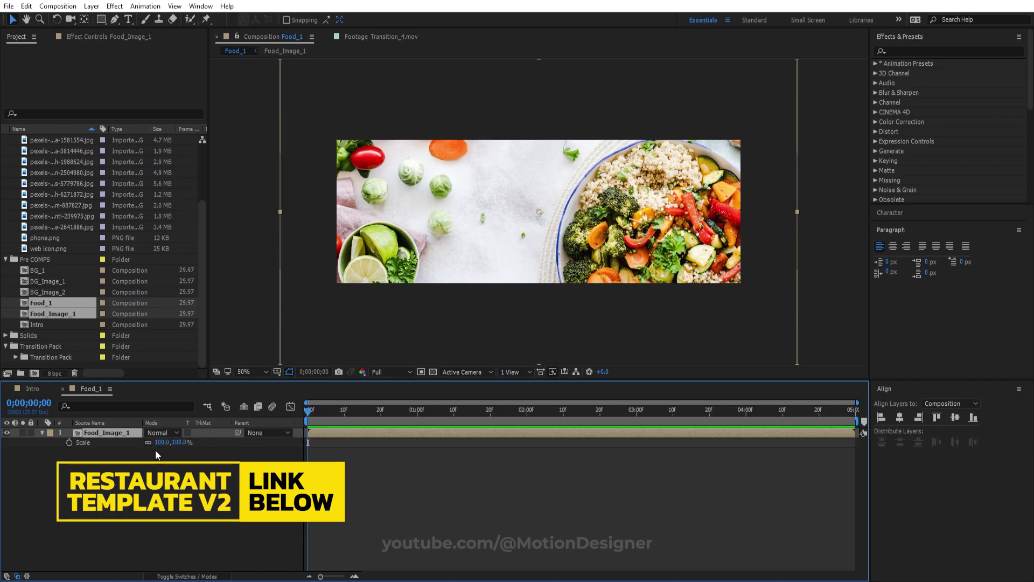
pyautogui.moveTo(157, 440); pyautogui.dragTo(125, 441)
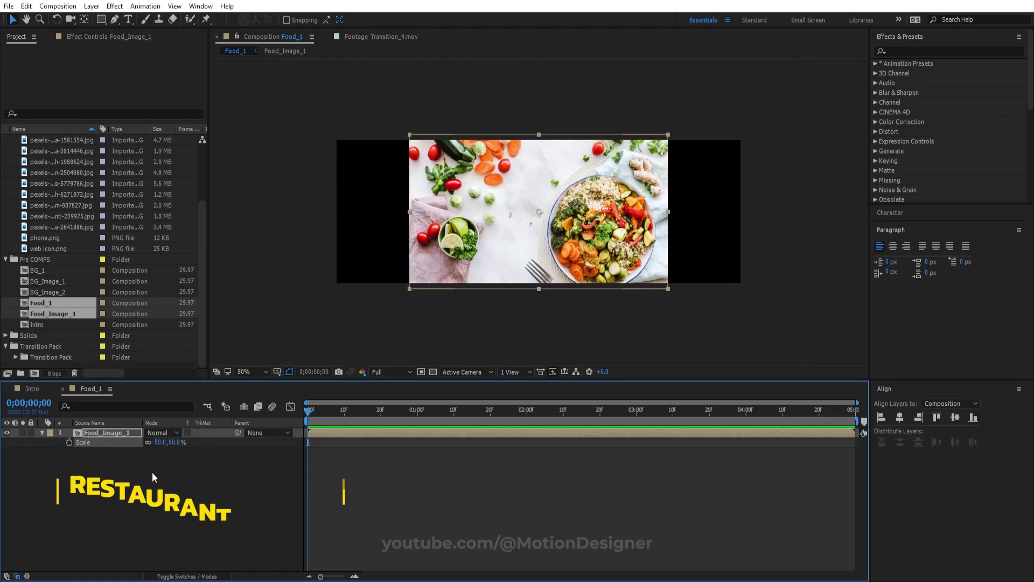
pyautogui.moveTo(564, 222); pyautogui.dragTo(498, 222)
pyautogui.moveTo(602, 288); pyautogui.dragTo(612, 295)
# Draw a white rectangle with no stroke on a new shape layer, filling the black area right of the photo.
pyautogui.click(163, 528)
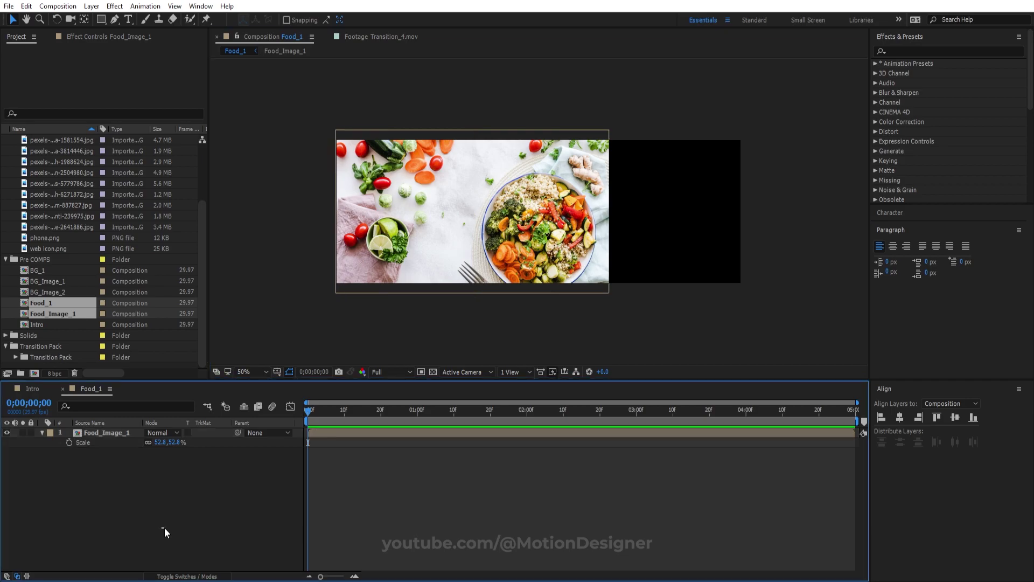
pyautogui.click(101, 19)
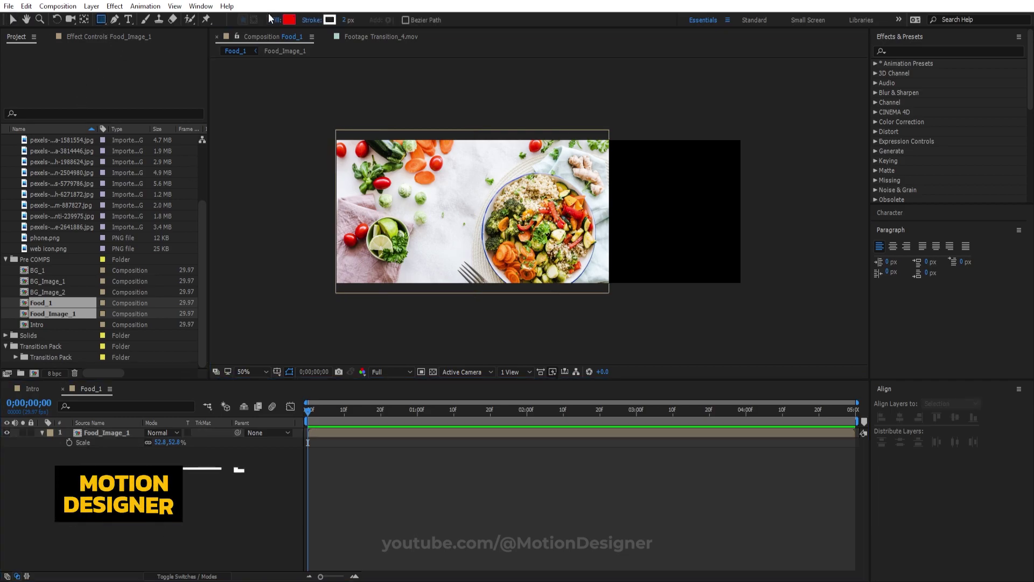
pyautogui.click(318, 20)
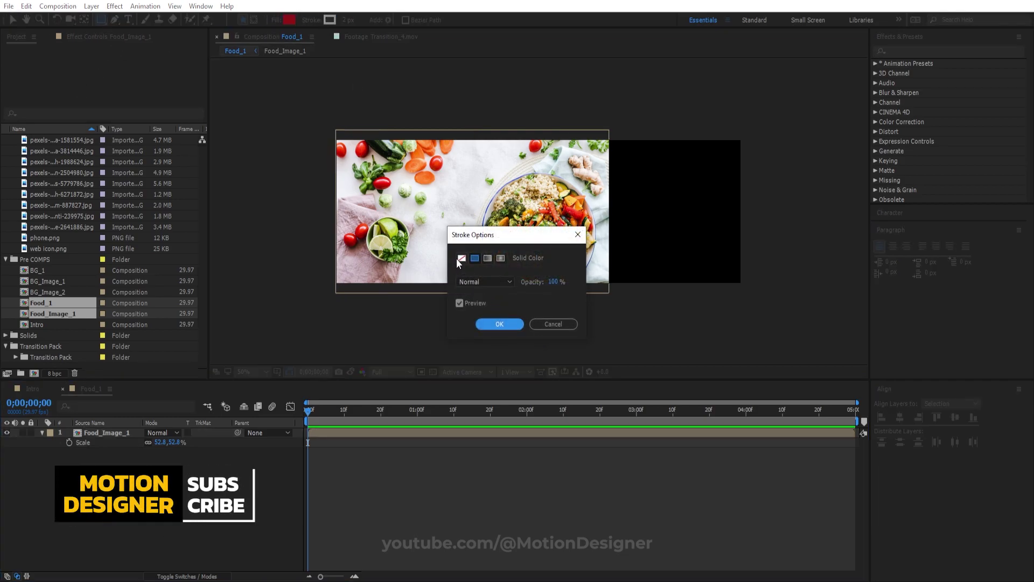
pyautogui.click(496, 323)
pyautogui.click(289, 19)
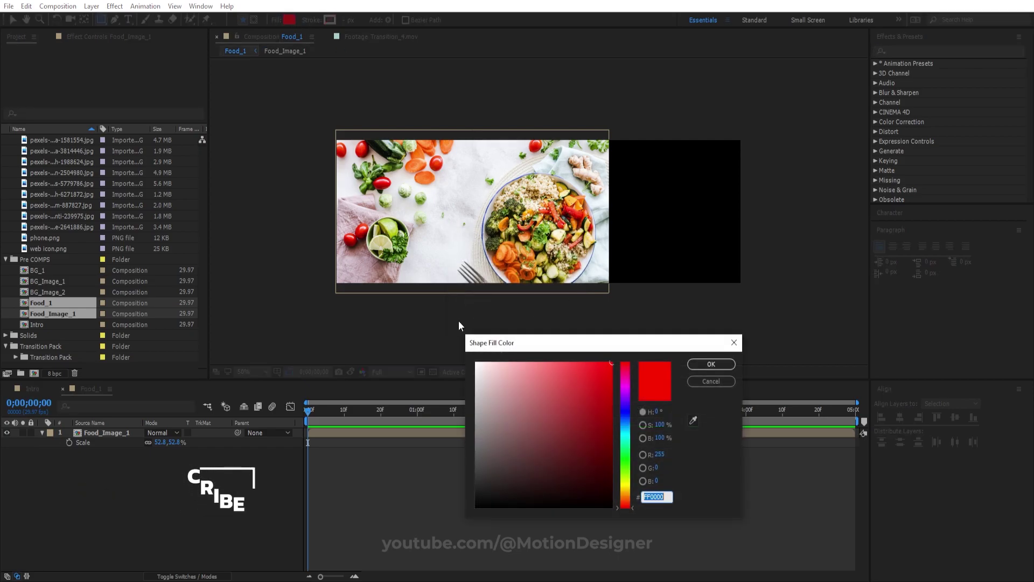
pyautogui.click(476, 362)
pyautogui.click(711, 364)
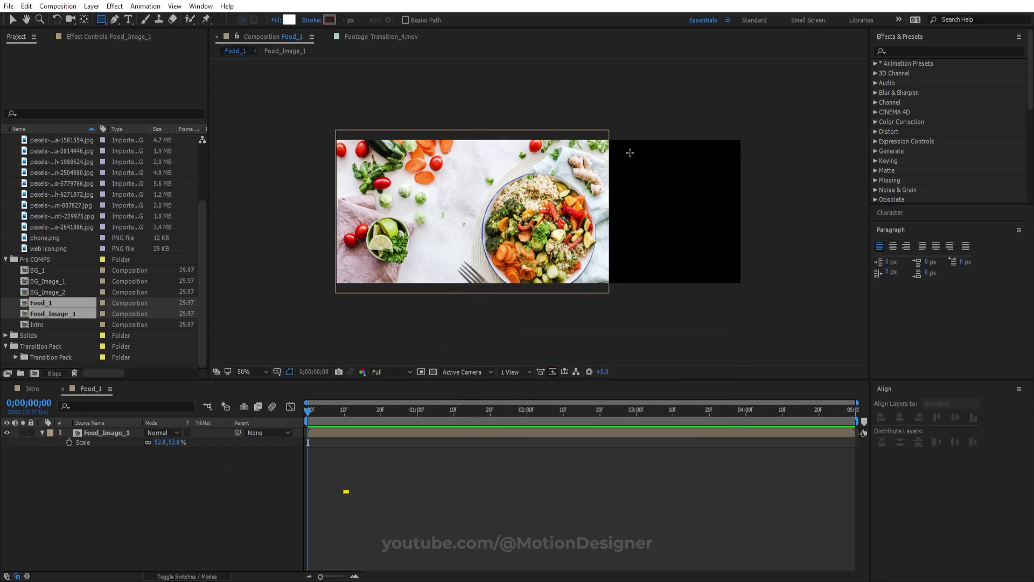
pyautogui.moveTo(604, 137)
pyautogui.mouseDown()
pyautogui.moveTo(705, 285)
pyautogui.moveTo(743, 286)
pyautogui.mouseUp()
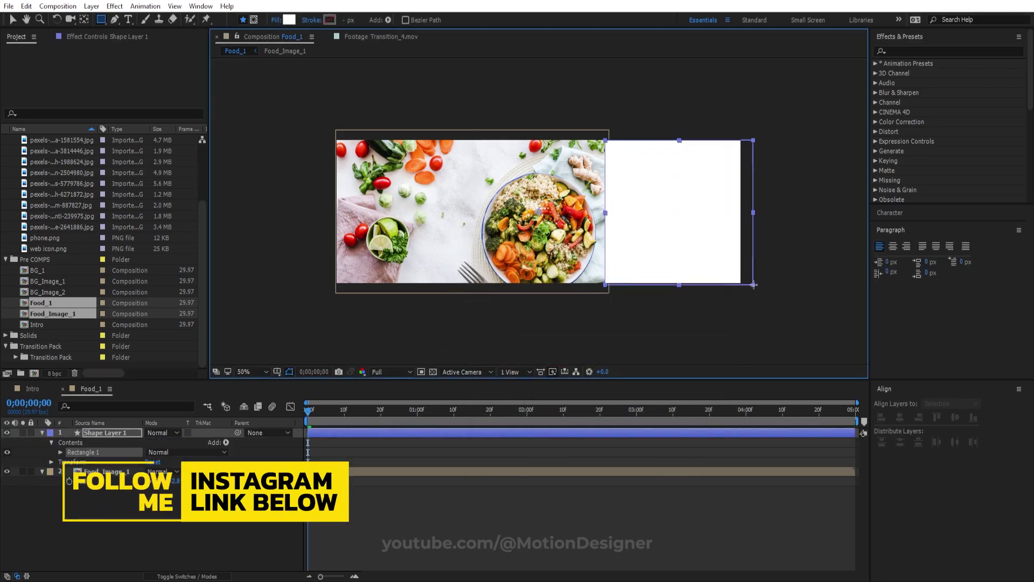
# Keyframe the Food_Image_1 layer's scale from its current size at 0;00;00;00 to 55% at 0;00;04;29.
pyautogui.click(119, 464)
pyautogui.click(110, 443)
pyautogui.press('s')
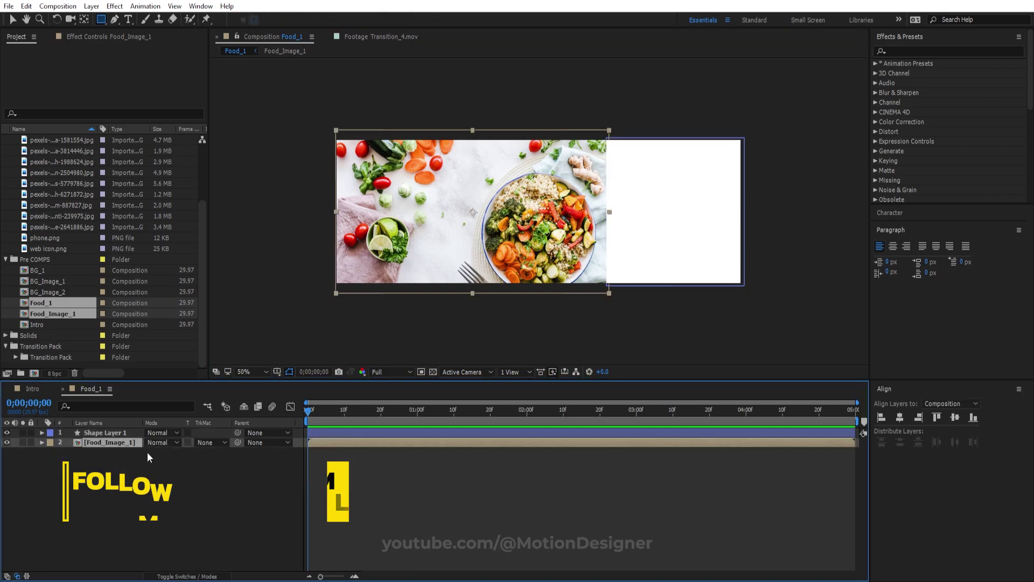
pyautogui.click(69, 452)
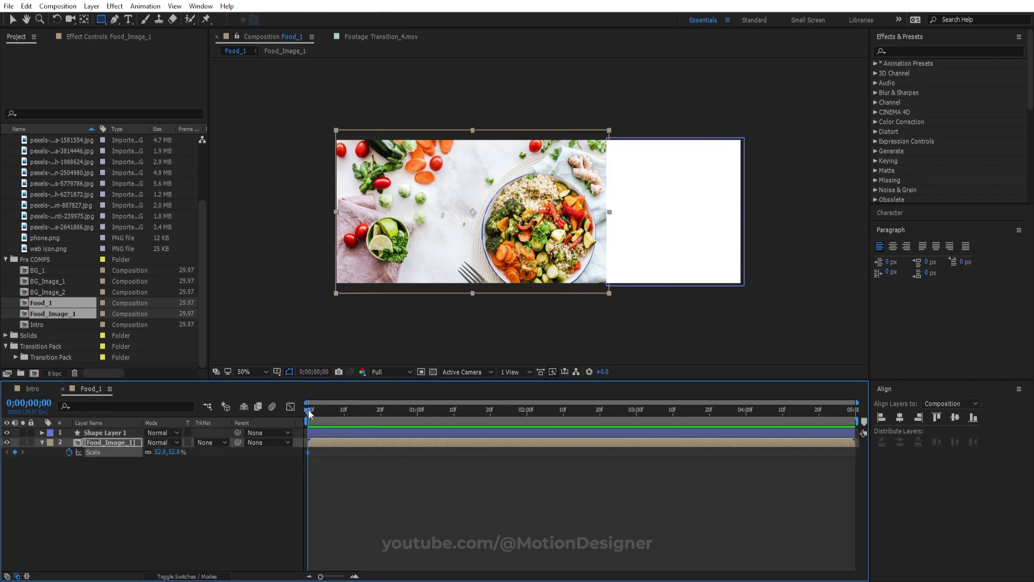
pyautogui.moveTo(310, 414); pyautogui.dragTo(922, 443)
pyautogui.click(157, 452)
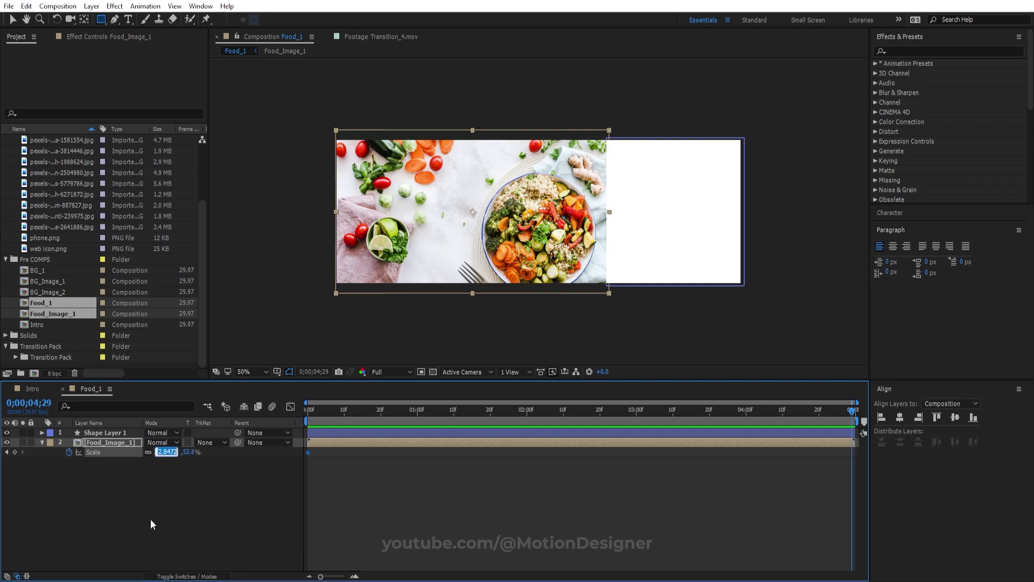
pyautogui.write('55')
pyautogui.press('Return')
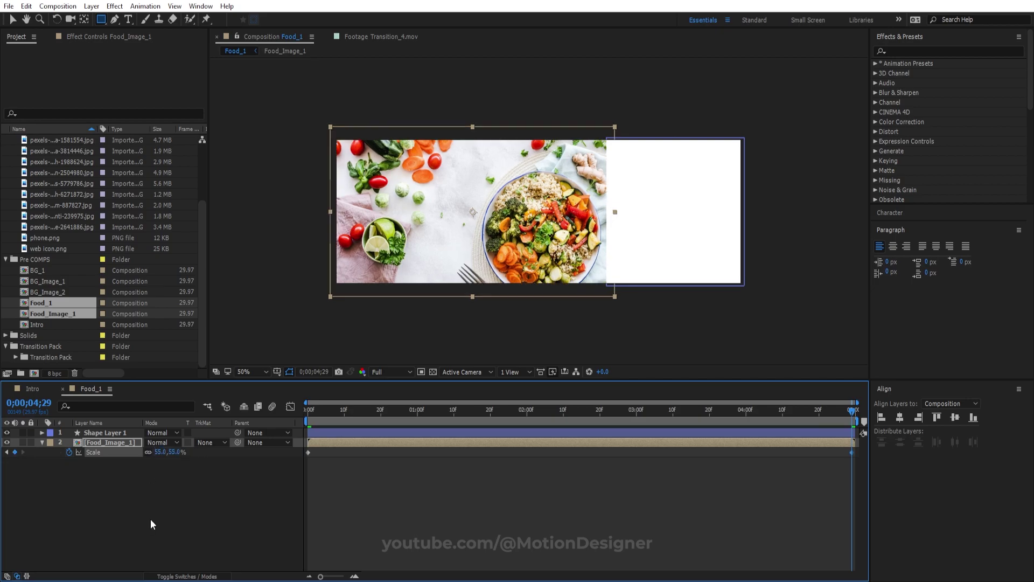
# Move the white rectangle layer below Food_Image_1 in the layer stack and return to the start of the timeline.
pyautogui.click(103, 432)
pyautogui.moveTo(103, 432); pyautogui.dragTo(313, 456)
pyautogui.press('Home')
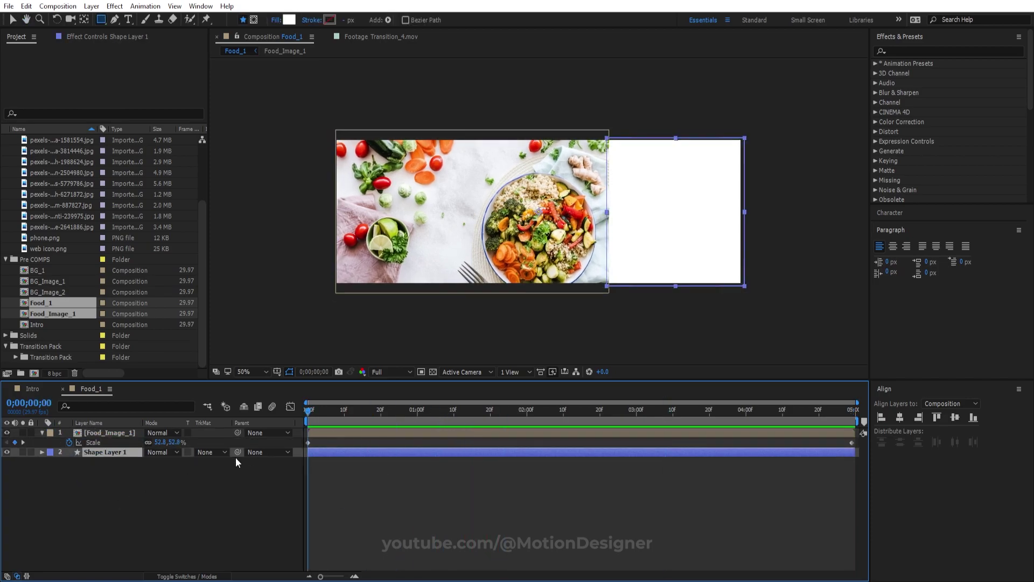
# Draw a white rectangle covering the food photo on a new shape layer and rename that layer mask.
pyautogui.click(102, 506)
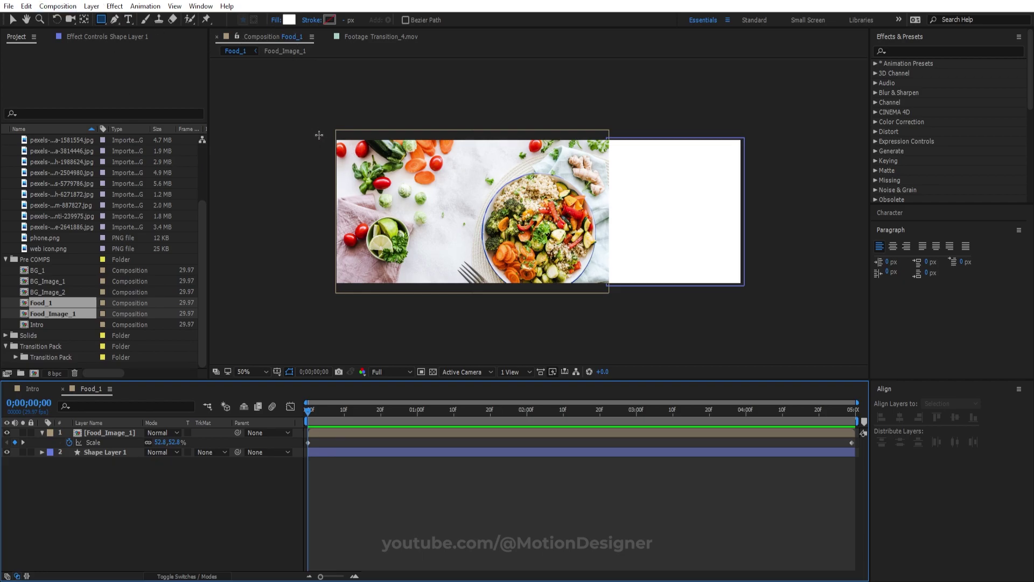
pyautogui.moveTo(319, 134); pyautogui.dragTo(610, 313)
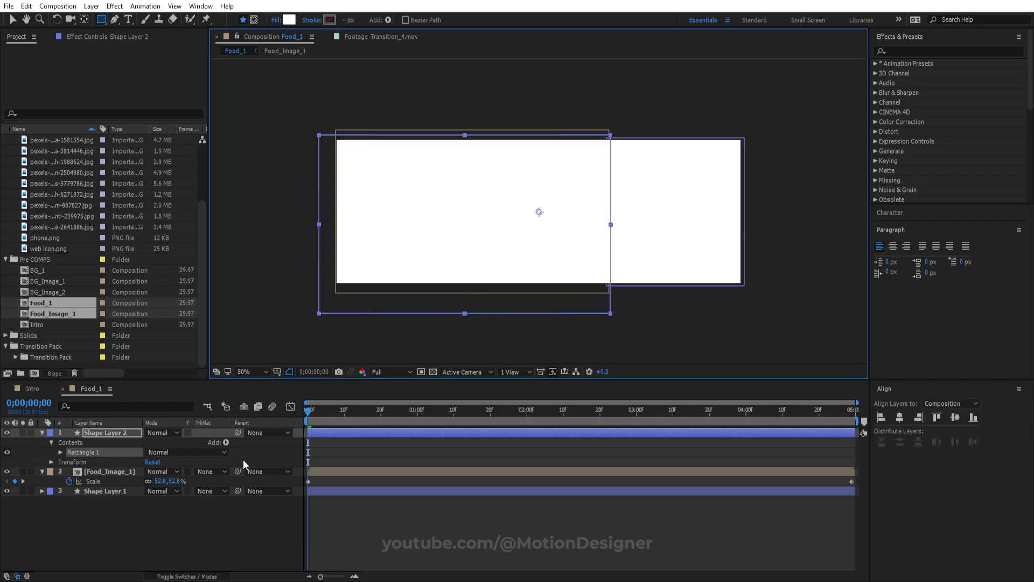
pyautogui.click(106, 435)
pyautogui.press('Return')
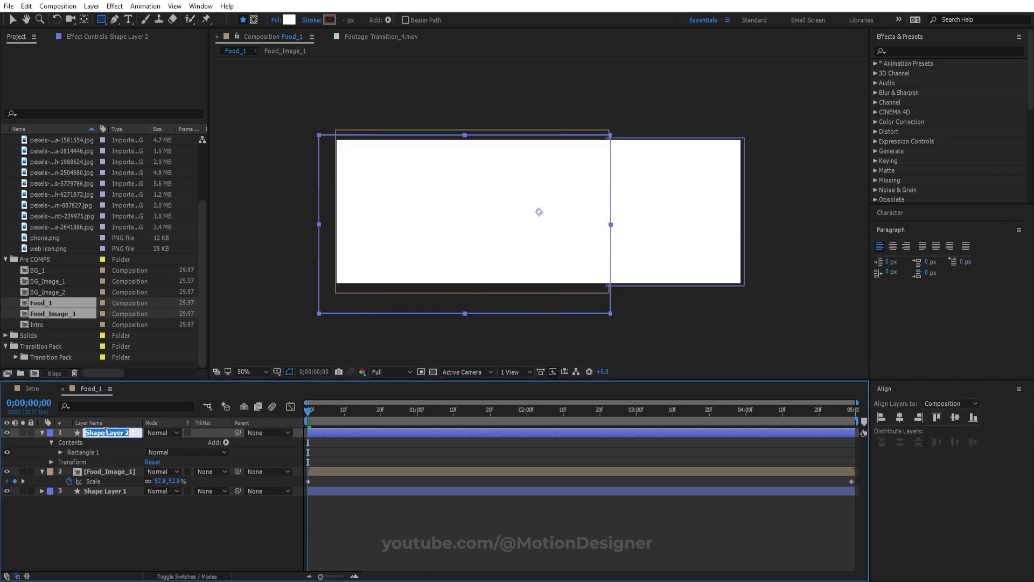
pyautogui.write('mask')
pyautogui.press('Return')
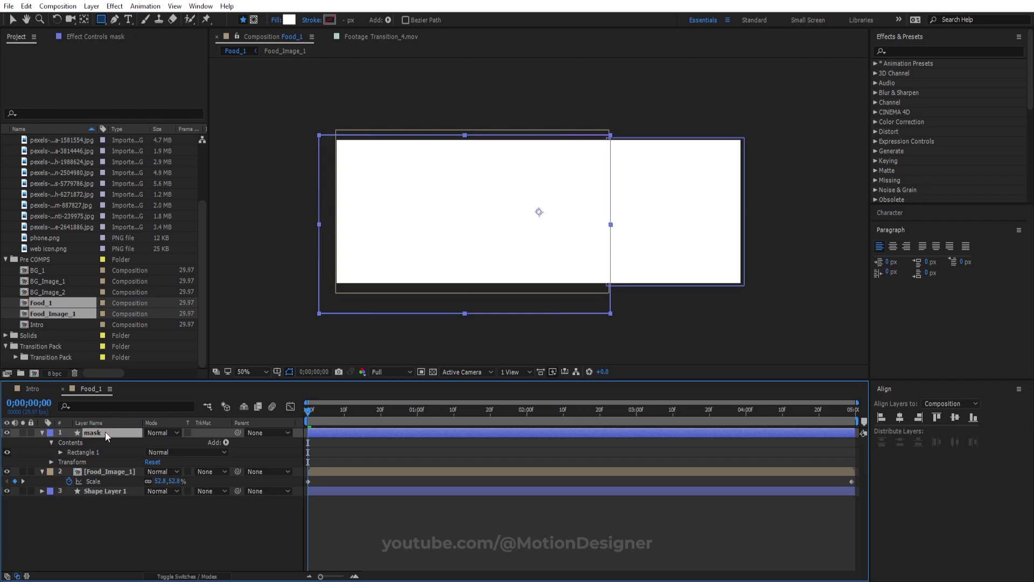
# Set an alpha track matte on the Food_Image_1 layer using the mask layer, and preview the slow zoom.
pyautogui.click(42, 433)
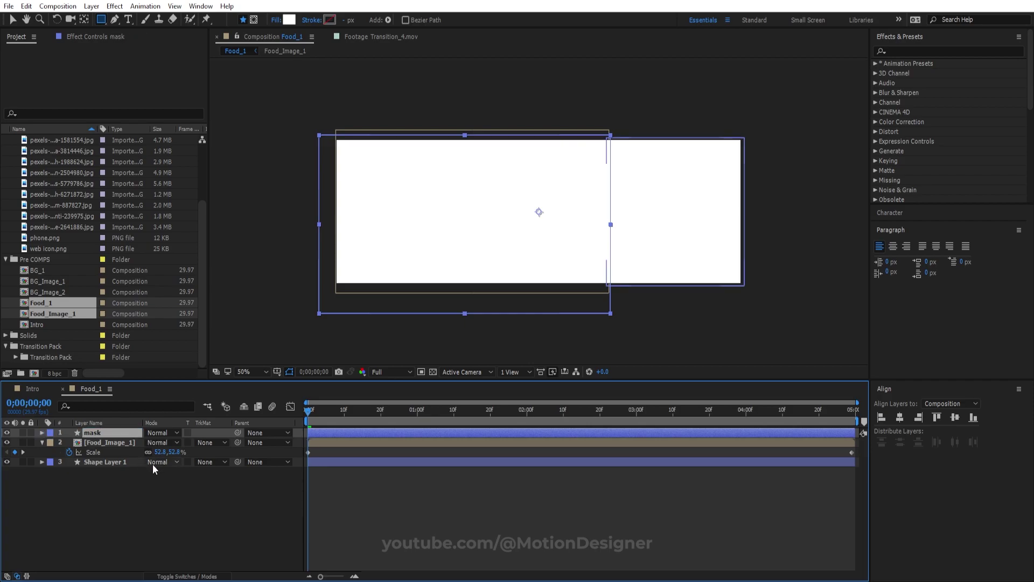
pyautogui.click(212, 442)
pyautogui.click(245, 472)
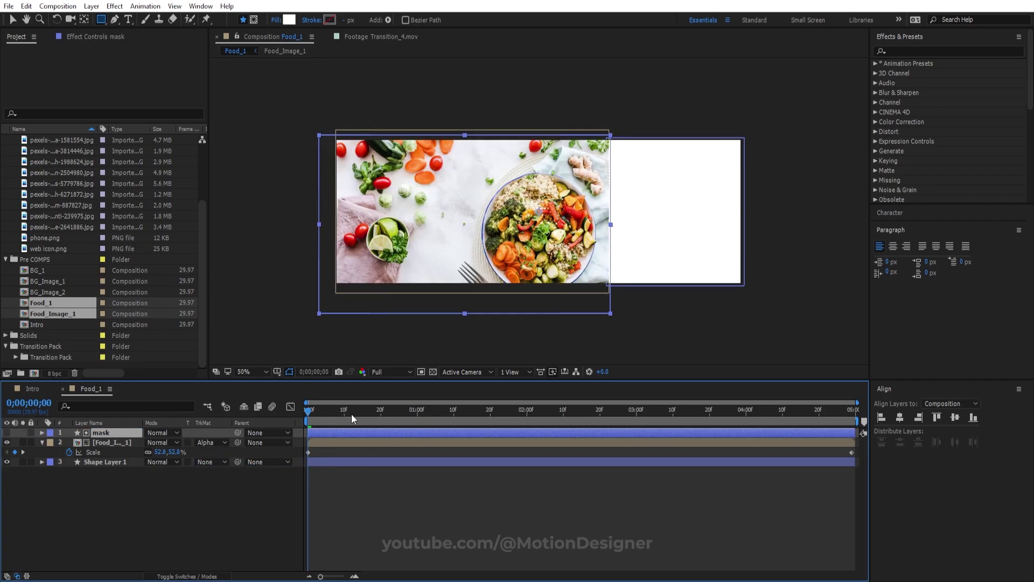
pyautogui.press('space')
pyautogui.click(505, 515)
pyautogui.press('space')
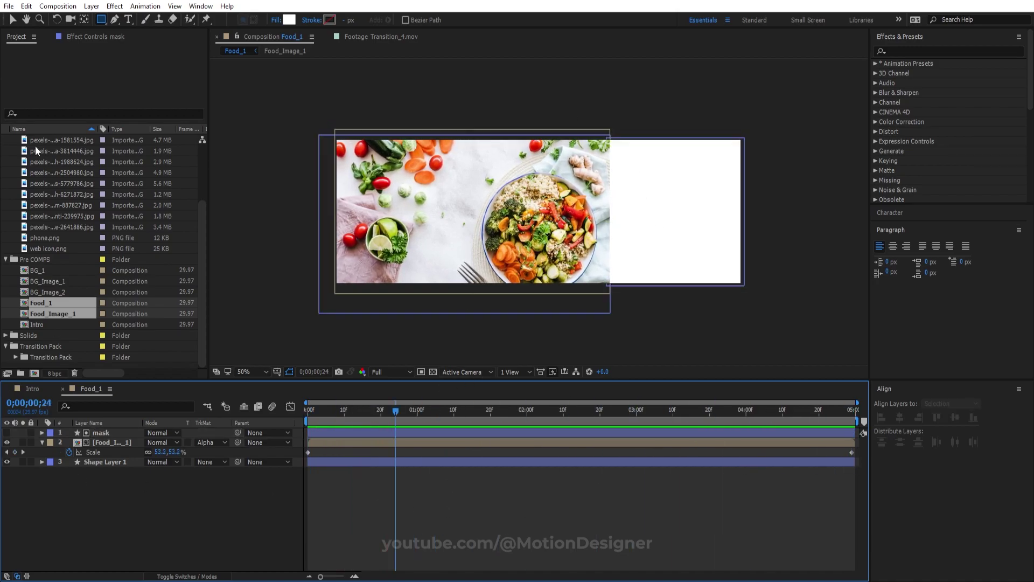
# Move the anchor point of Rectangle 1 in Shape Layer 1 to the white panel's left edge beside the food photo.
pyautogui.click(14, 24)
pyautogui.click(115, 464)
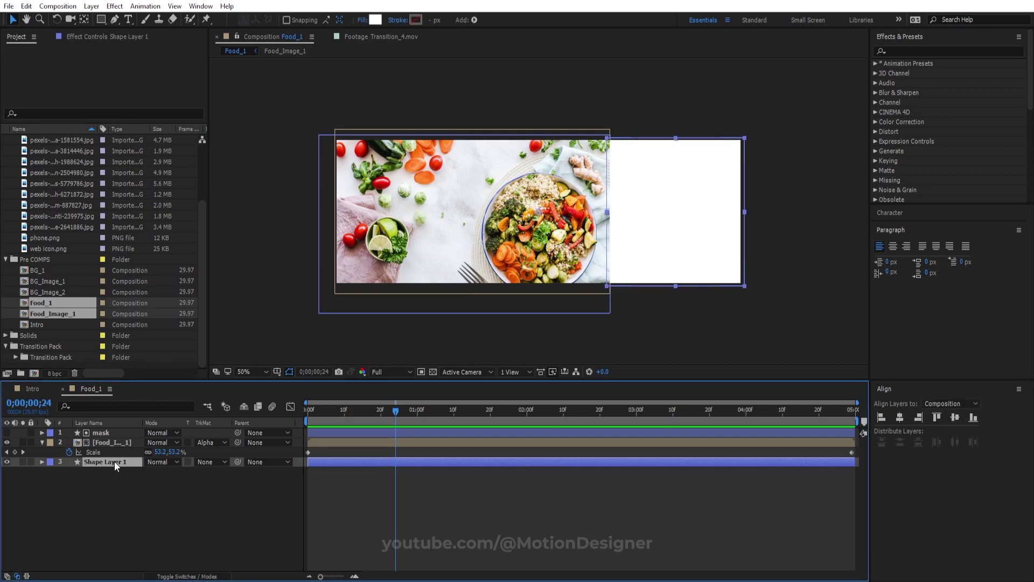
pyautogui.click(42, 462)
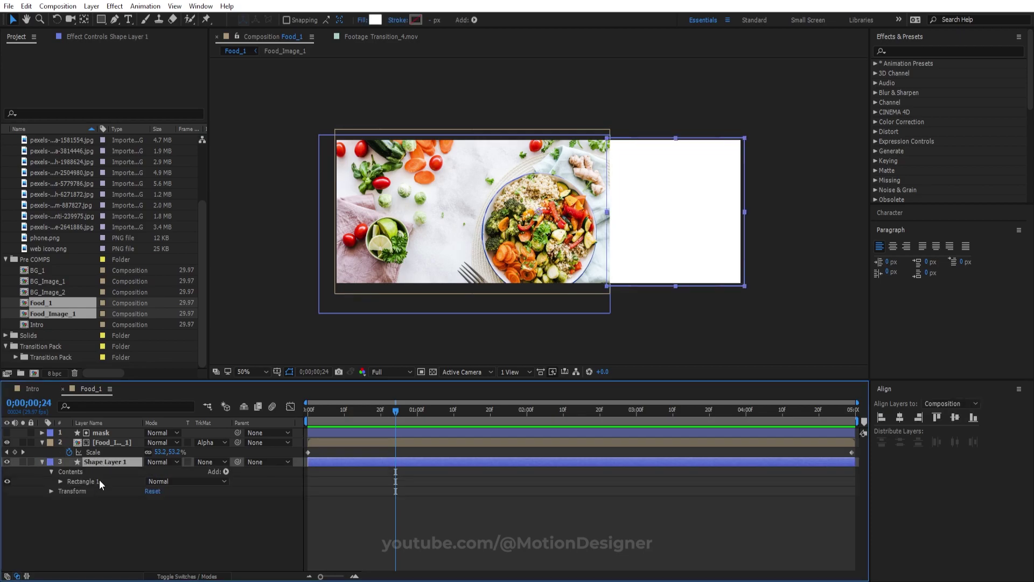
pyautogui.click(69, 480)
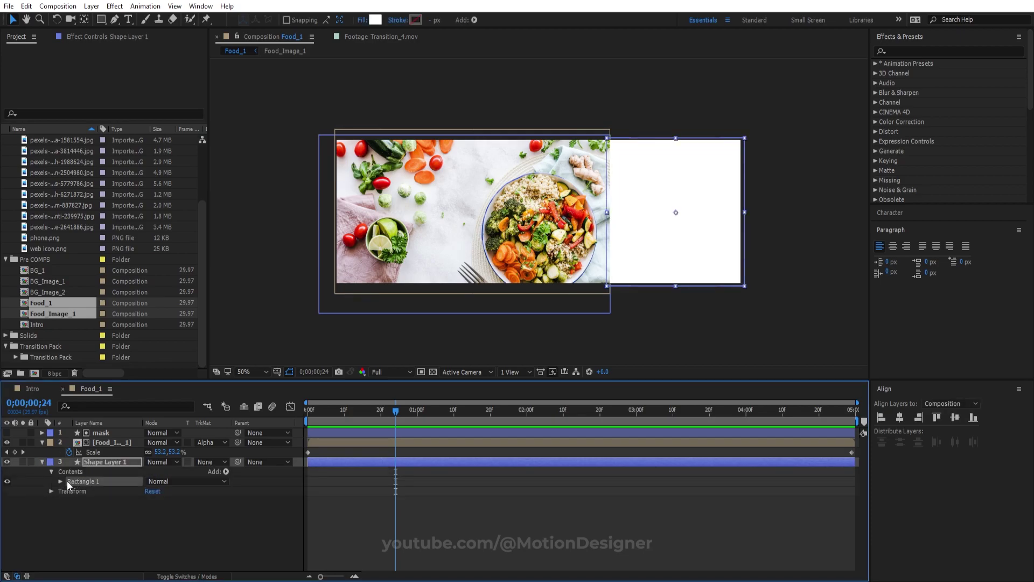
pyautogui.click(59, 481)
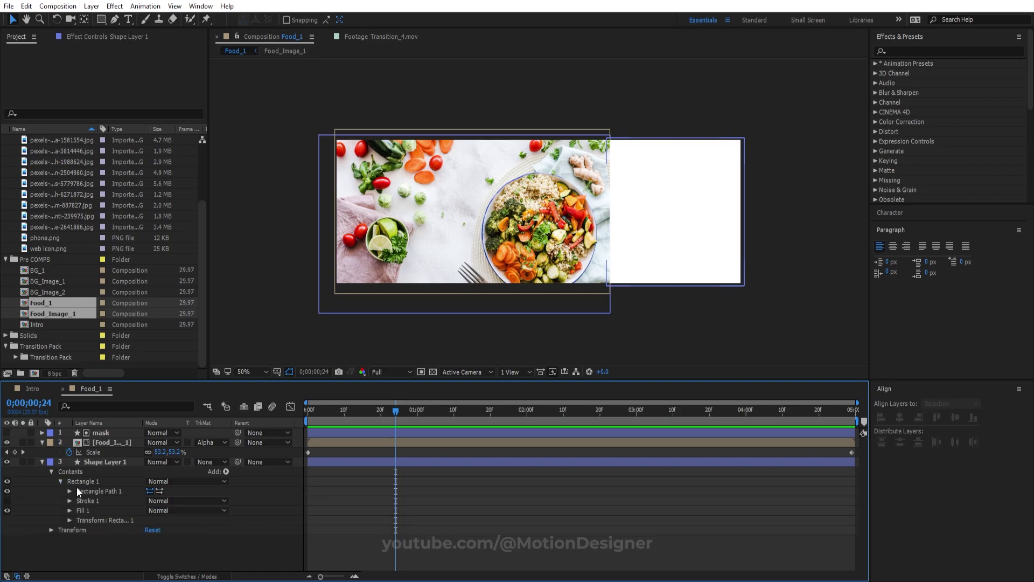
pyautogui.click(97, 520)
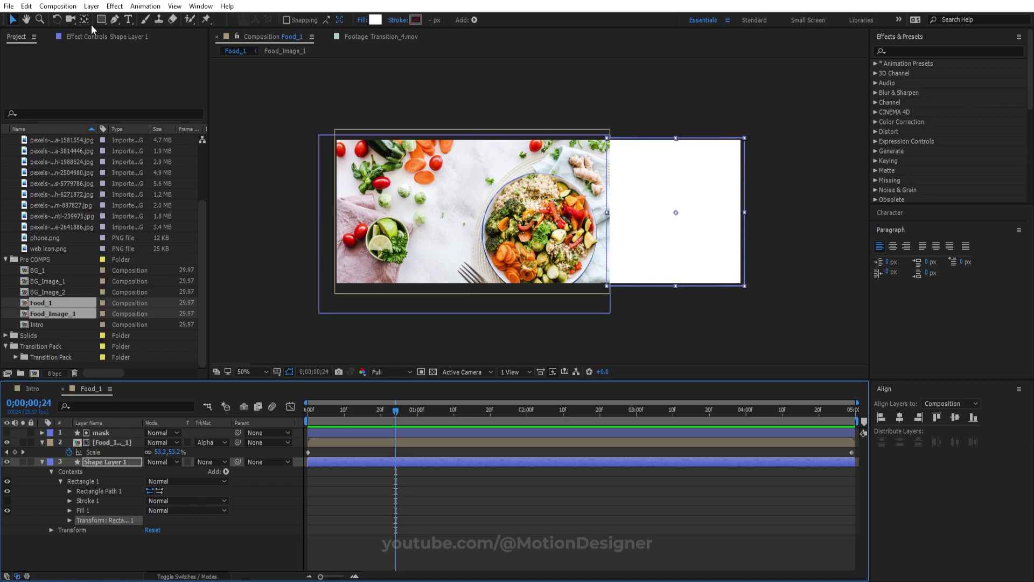
pyautogui.press('y')
pyautogui.click(676, 215)
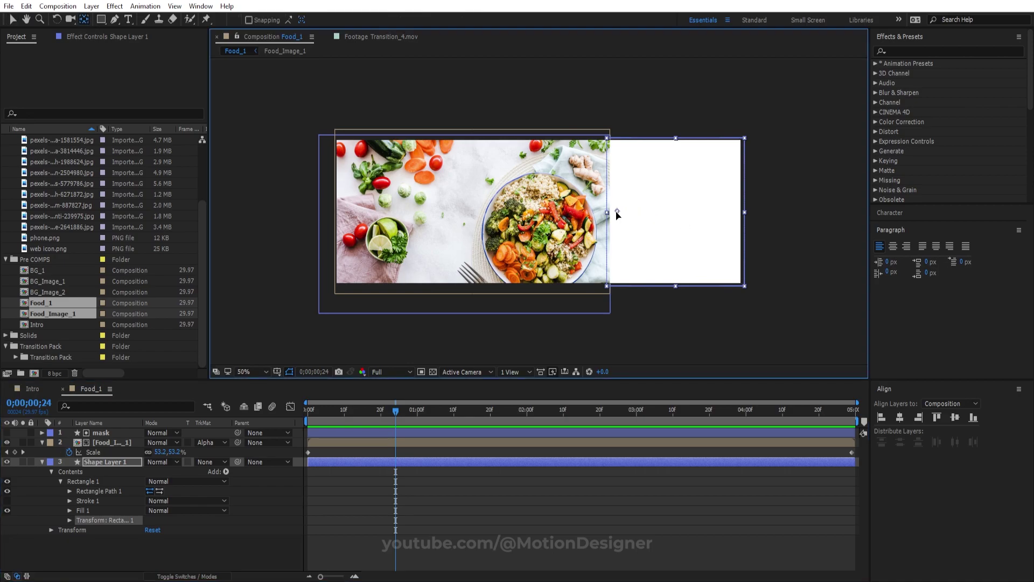
pyautogui.moveTo(617, 212); pyautogui.dragTo(607, 214)
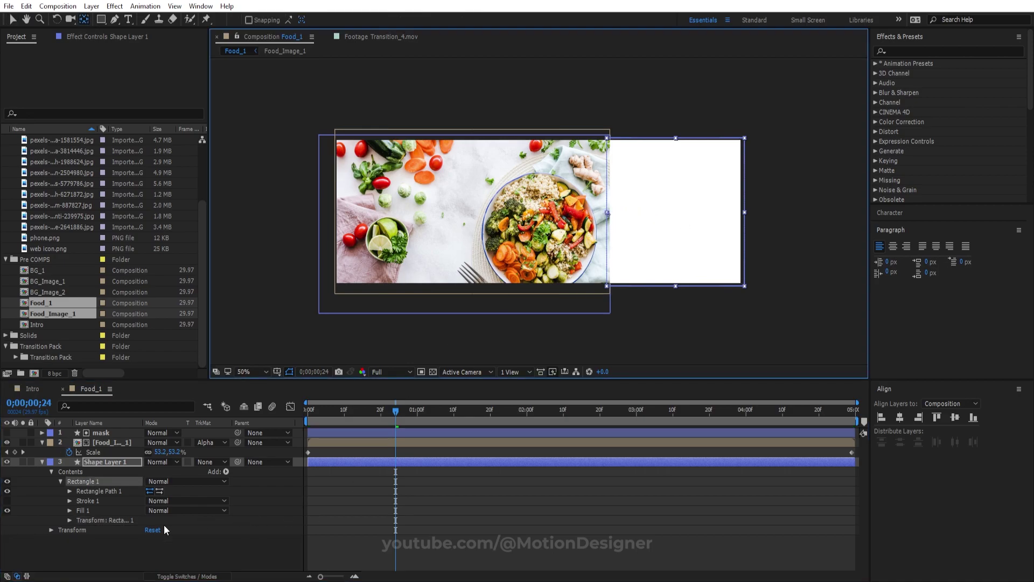
# Unlink Rectangle 1's scale proportions in Shape Layer 1 and keyframe its horizontal scale at 0% at 0;00;00;00.
pyautogui.click(68, 519)
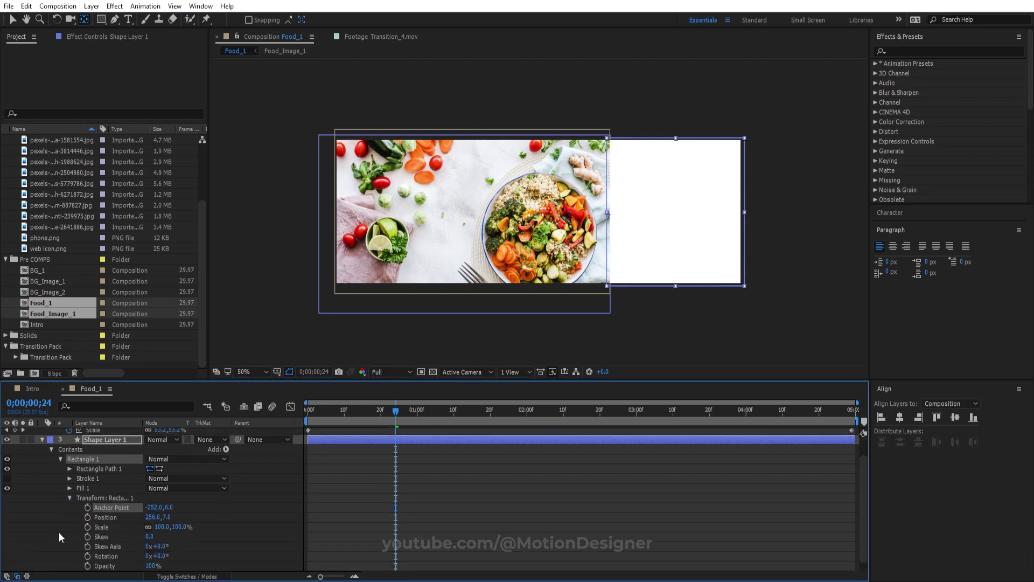
pyautogui.click(147, 528)
pyautogui.moveTo(160, 527)
pyautogui.mouseDown()
pyautogui.moveTo(108, 528)
pyautogui.moveTo(178, 528)
pyautogui.mouseUp()
pyautogui.press('Home')
pyautogui.click(87, 527)
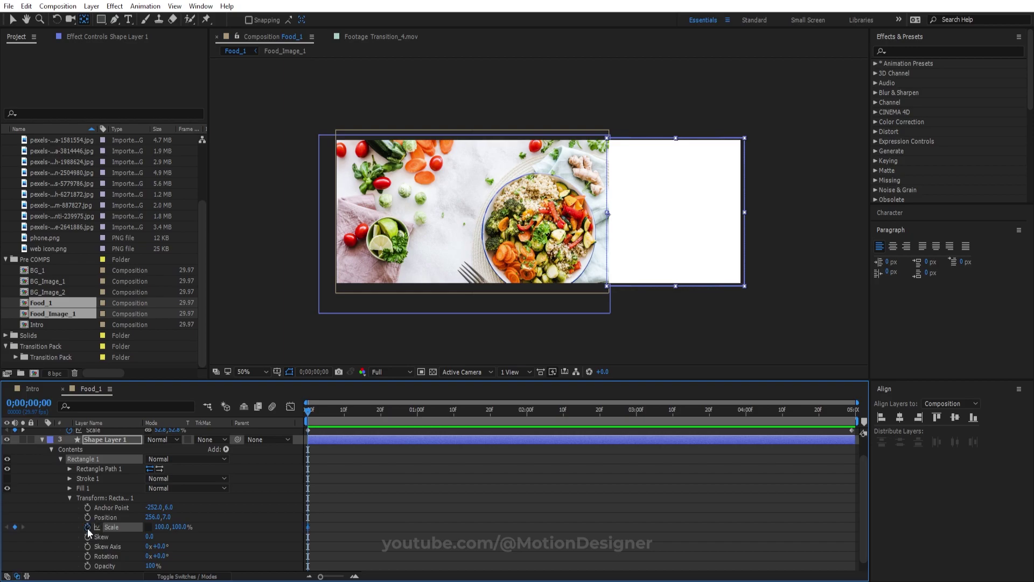
pyautogui.click(161, 527)
pyautogui.press('Return')
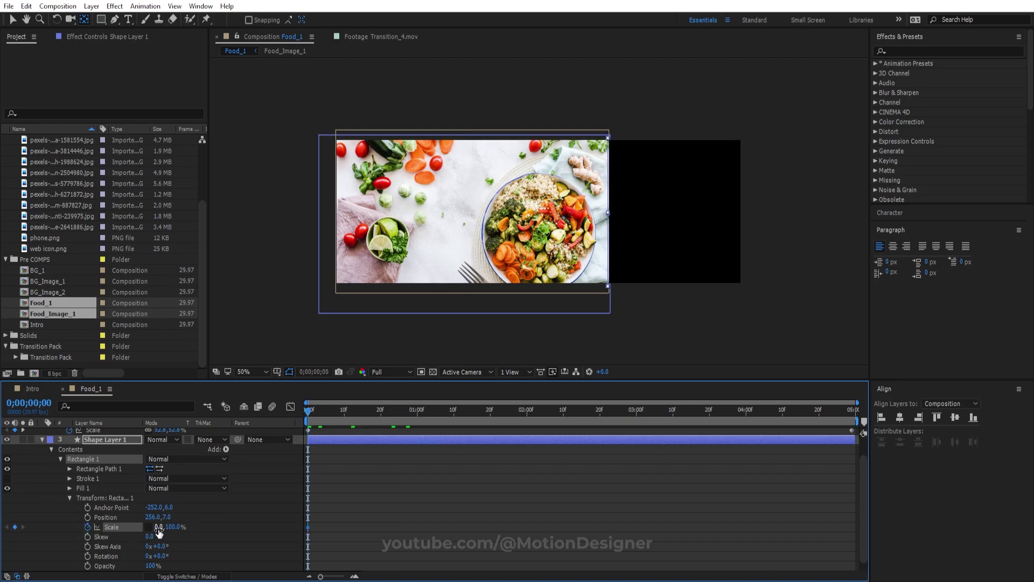
# Keyframe Rectangle 1's horizontal scale at 100% at 0;00;00;27.
pyautogui.click(332, 408)
pyautogui.press('space')
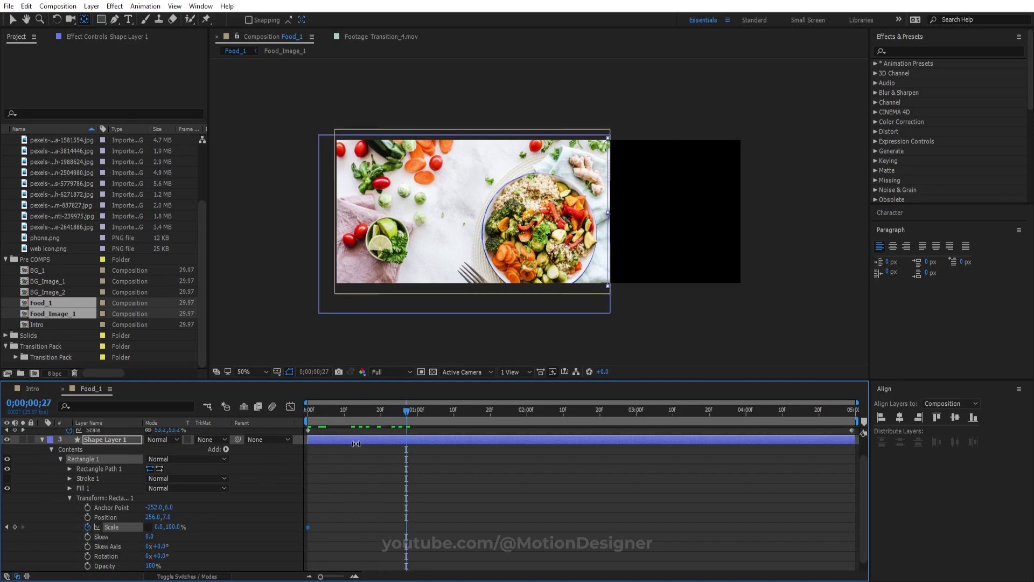
pyautogui.click(160, 527)
pyautogui.write('10')
pyautogui.press('Return')
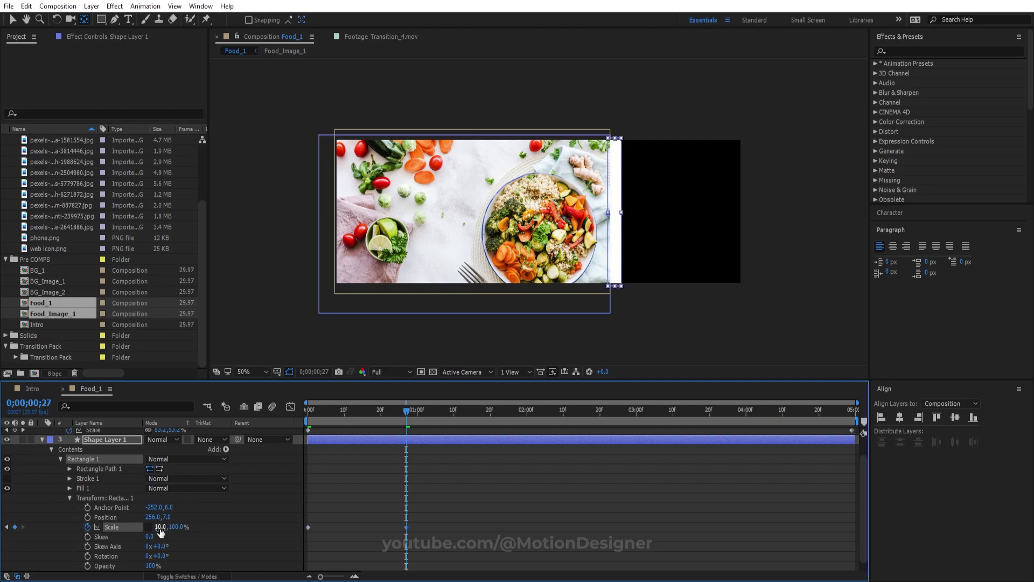
pyautogui.moveTo(160, 532); pyautogui.dragTo(167, 529)
pyautogui.click(161, 527)
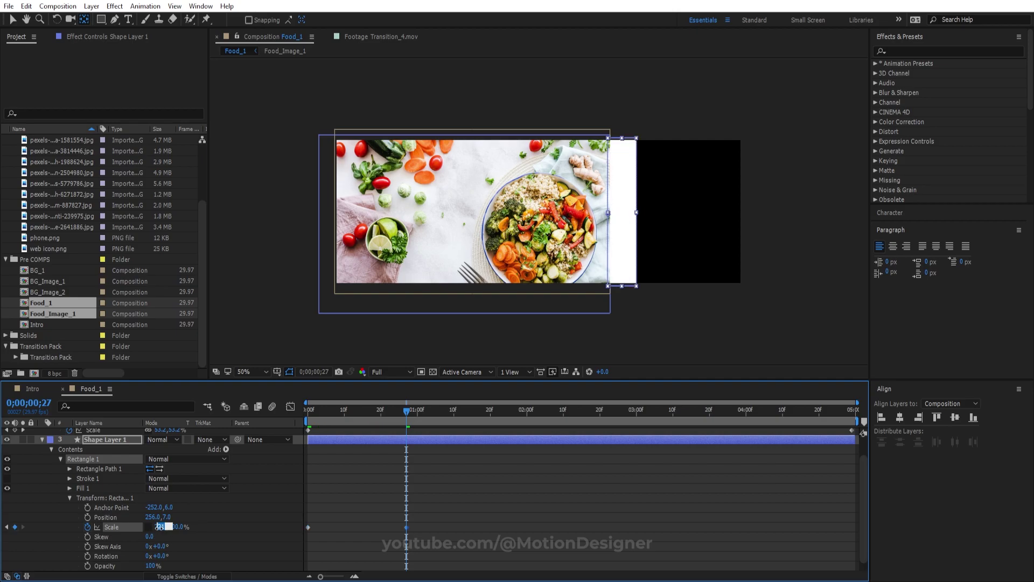
pyautogui.press('Return')
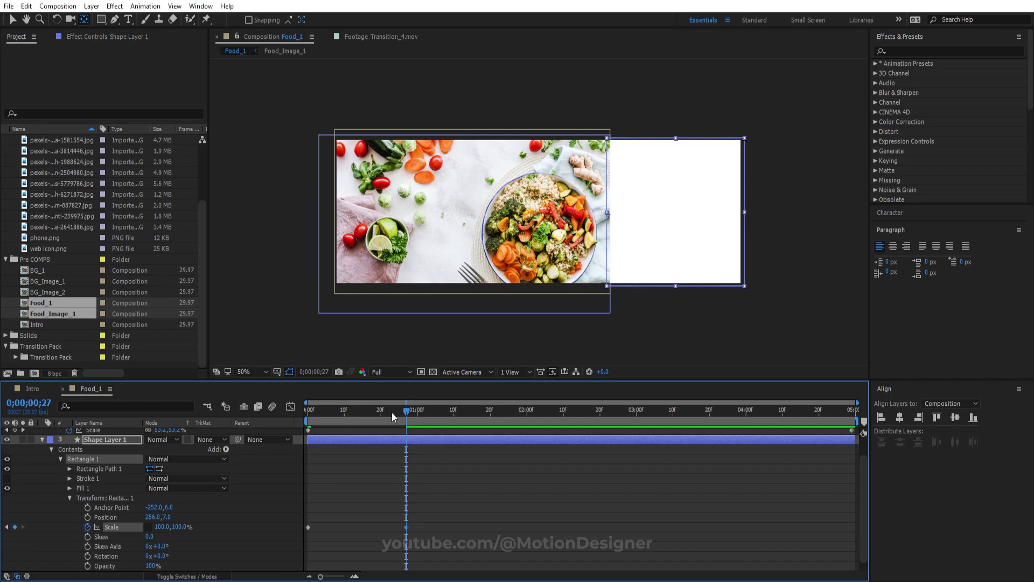
# Apply Easy Ease to both scale keyframes of the white rectangle, preview the reveal and collapse Shape Layer 1's properties.
pyautogui.press('space')
pyautogui.press('space')
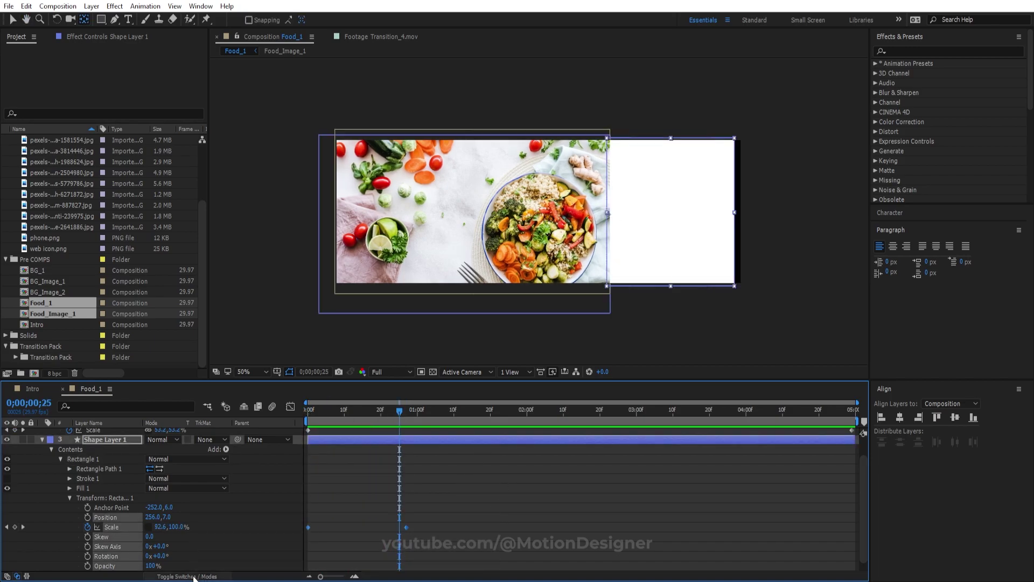
pyautogui.press('F9')
pyautogui.press('space')
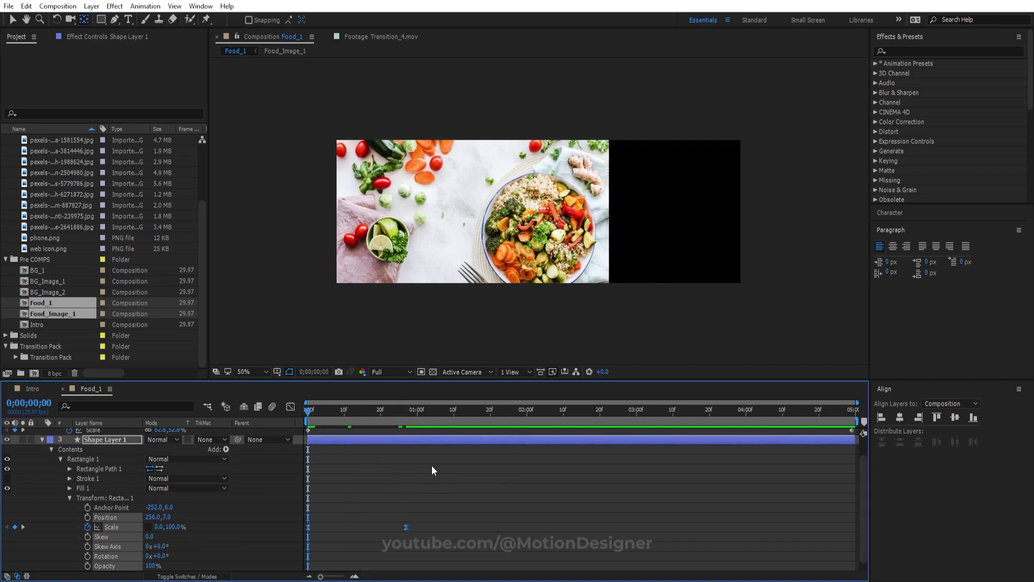
pyautogui.press('space')
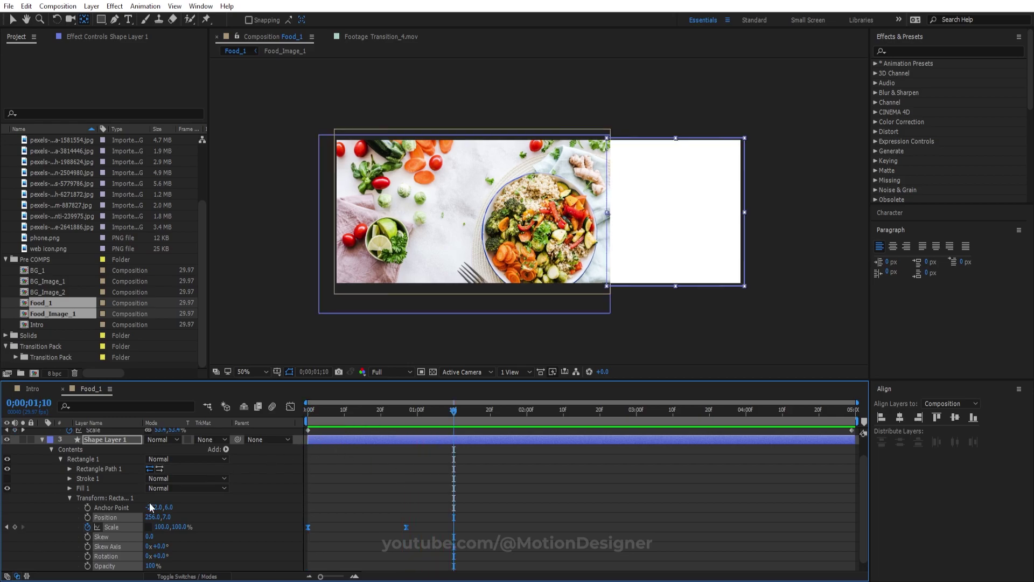
pyautogui.click(41, 438)
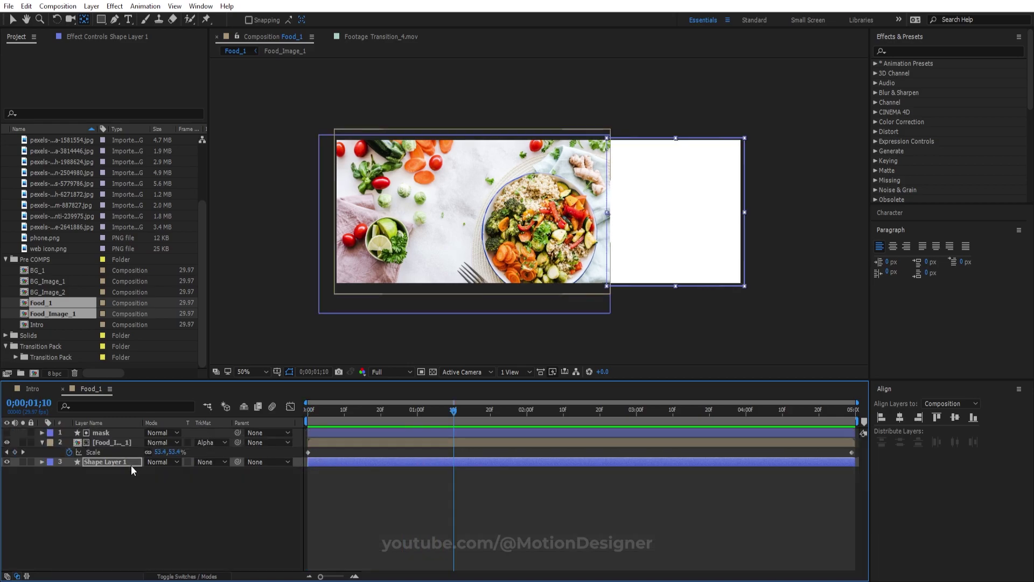
# Keyframe Food_Image_1's position from 504, 798 below the frame at 0;00;00;00 to its current place at 0;00;00;22, and preview the slide.
pyautogui.click(99, 442)
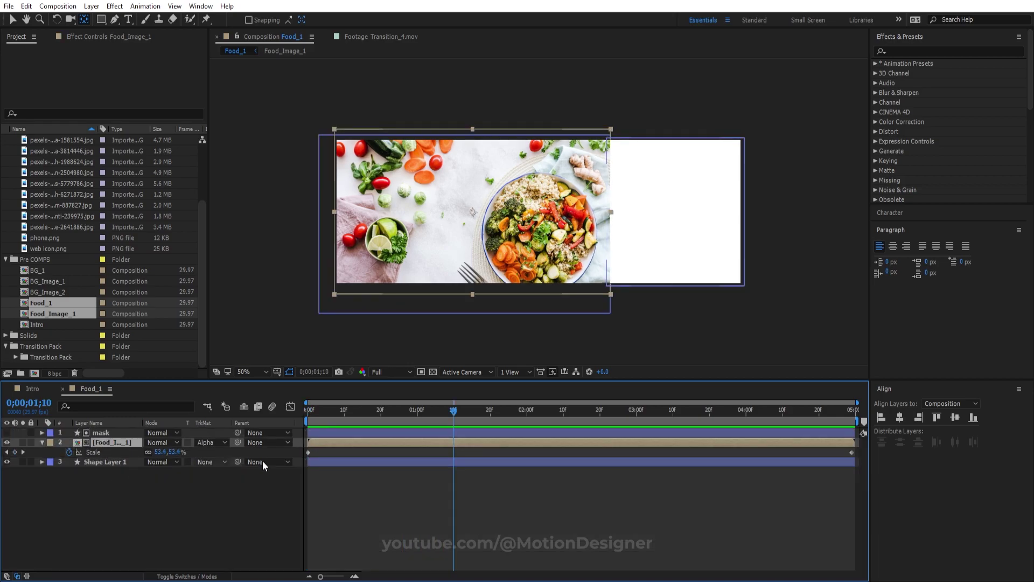
pyautogui.press('p')
pyautogui.press('Home')
pyautogui.moveTo(345, 419); pyautogui.dragTo(389, 421)
pyautogui.click(69, 451)
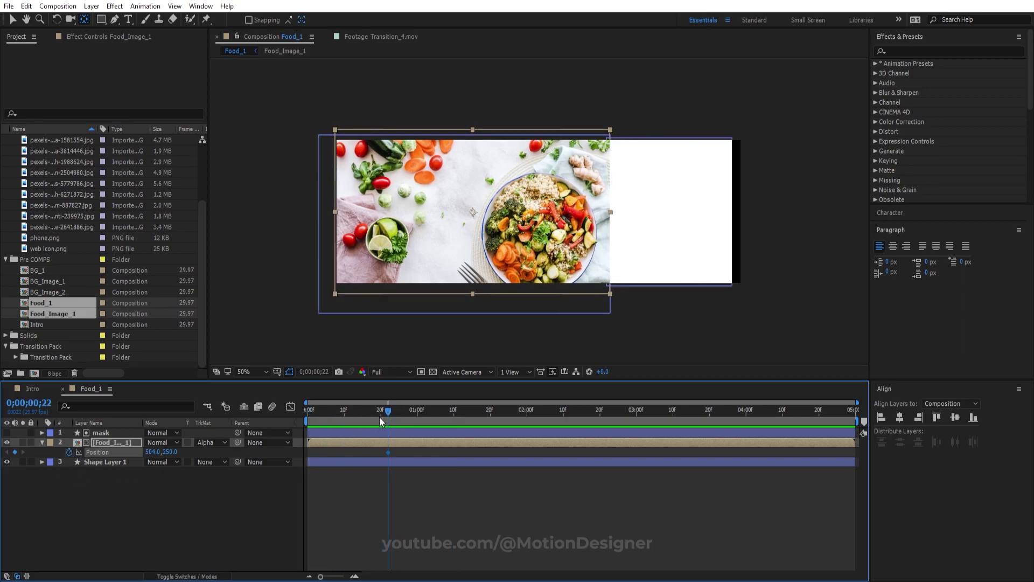
pyautogui.press('Home')
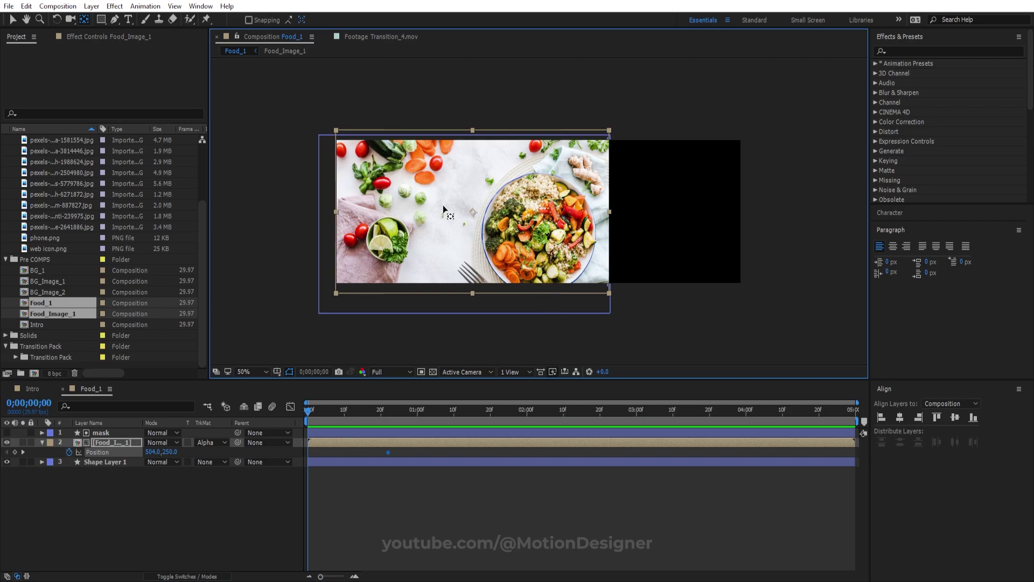
pyautogui.click(13, 19)
pyautogui.moveTo(525, 164); pyautogui.dragTo(520, 344)
pyautogui.press('space')
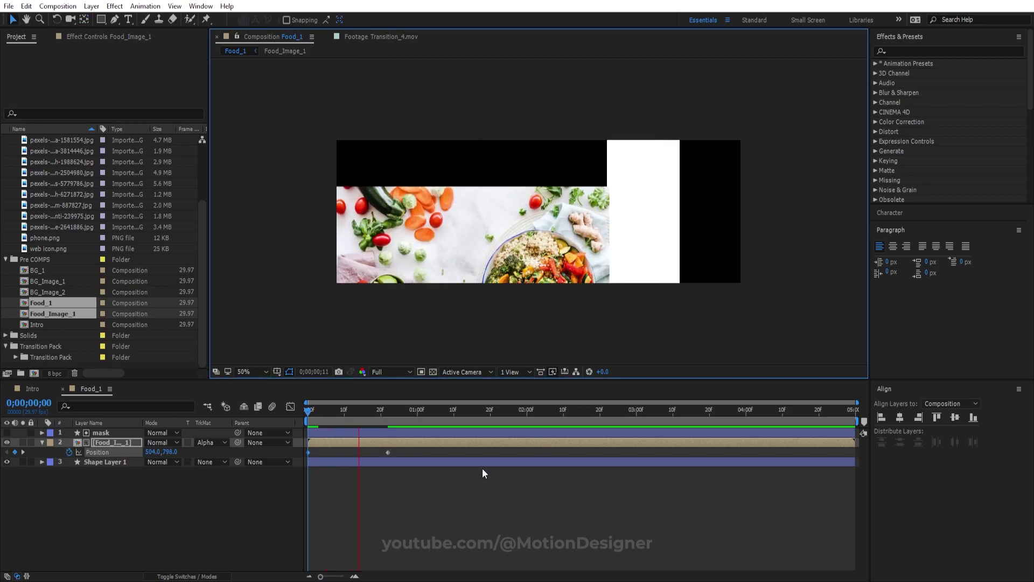
pyautogui.press('space')
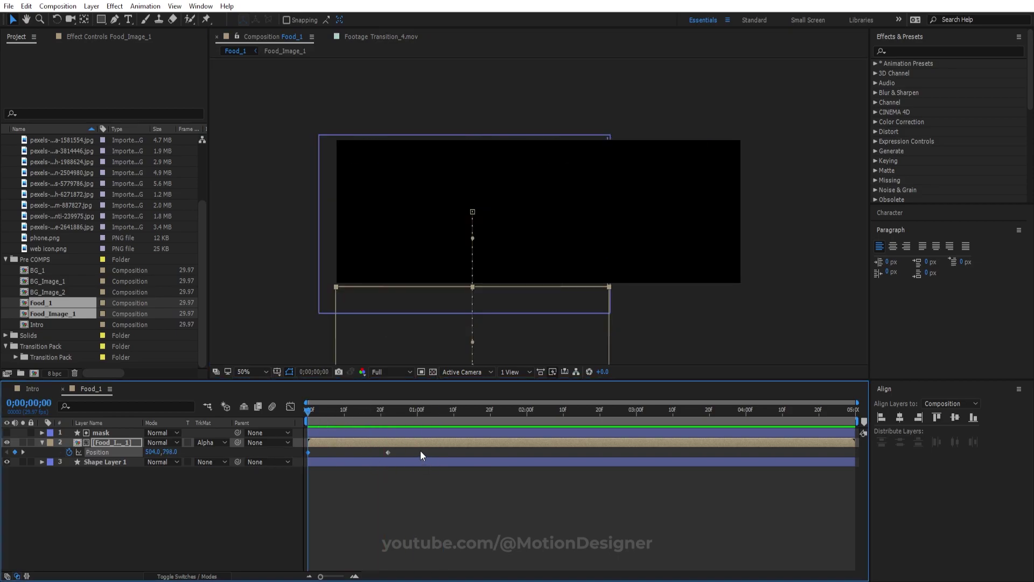
# Apply Easy Ease to both Food_Image_1 position keyframes and preview the eased slide-in.
pyautogui.moveTo(420, 450); pyautogui.dragTo(232, 461)
pyautogui.press('F9')
pyautogui.press('space')
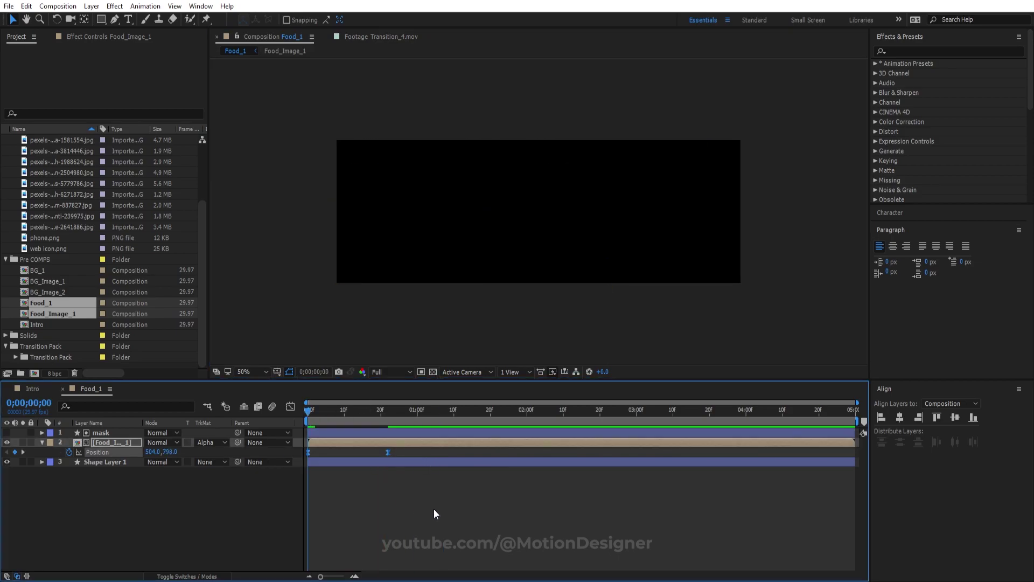
pyautogui.press('space')
pyautogui.press('space')
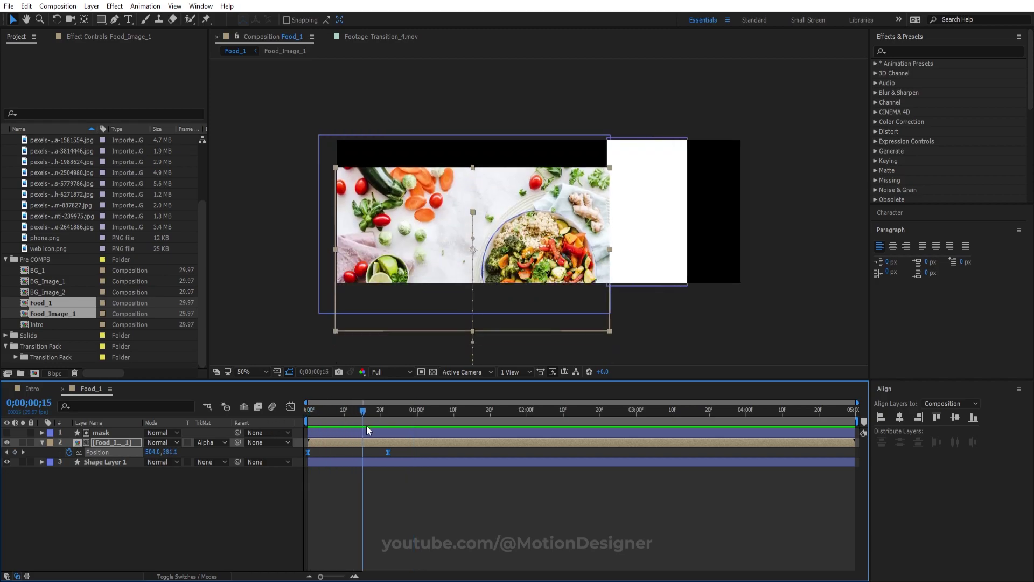
pyautogui.press('space')
pyautogui.press('space')
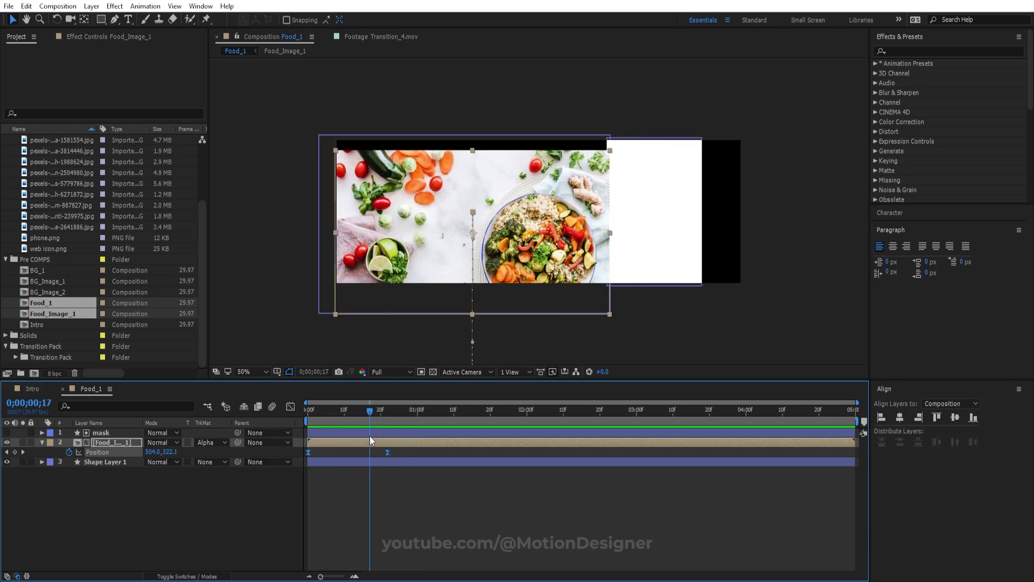
# Shift Shape Layer 1 in time so it starts at about 0;00;00;22, preview the timing and collapse the open layer properties.
pyautogui.click(114, 538)
pyautogui.click(108, 462)
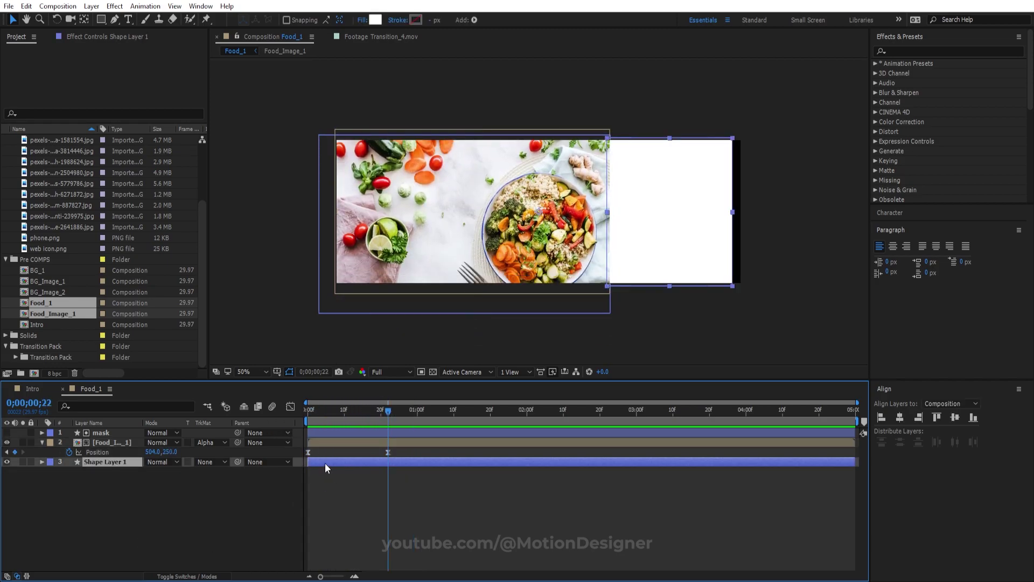
pyautogui.moveTo(325, 463); pyautogui.dragTo(400, 465)
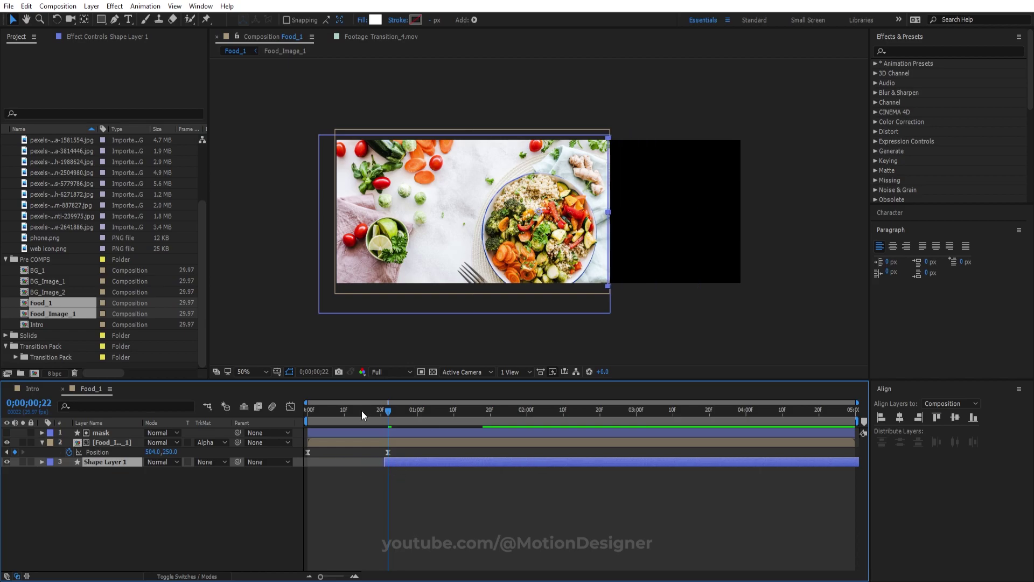
pyautogui.press('space')
pyautogui.click(192, 467)
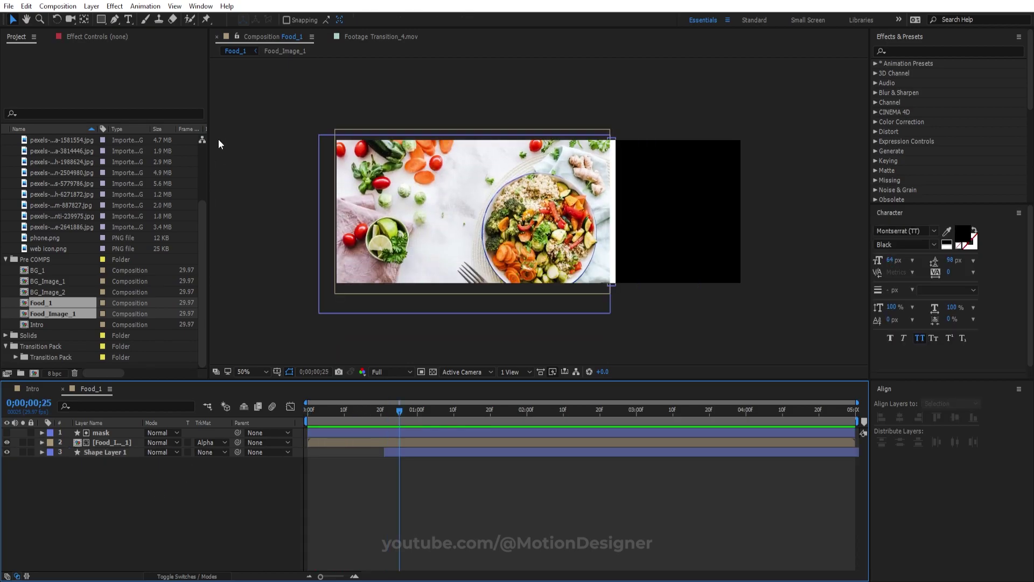
# Add a black FOOD text near the white panel's upper edge and a duplicate reading $40 near its lower edge.
pyautogui.click(128, 22)
pyautogui.click(644, 177)
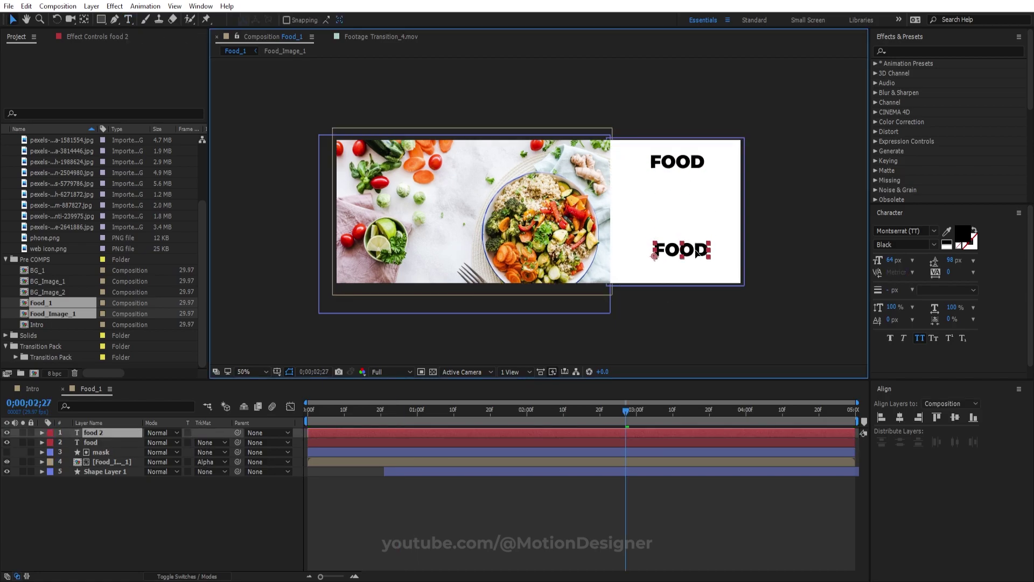
pyautogui.doubleClick(697, 250)
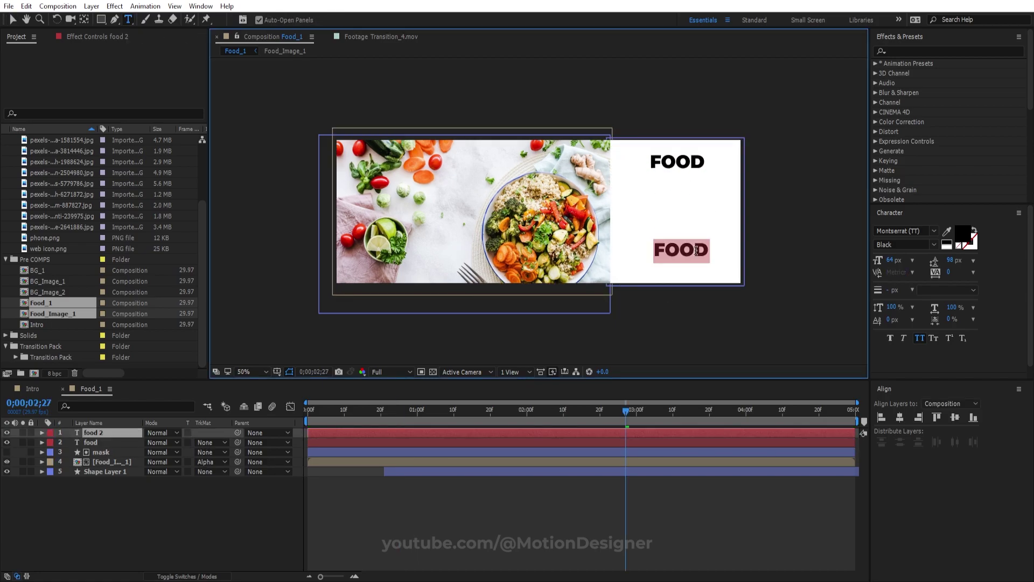
pyautogui.write('$40')
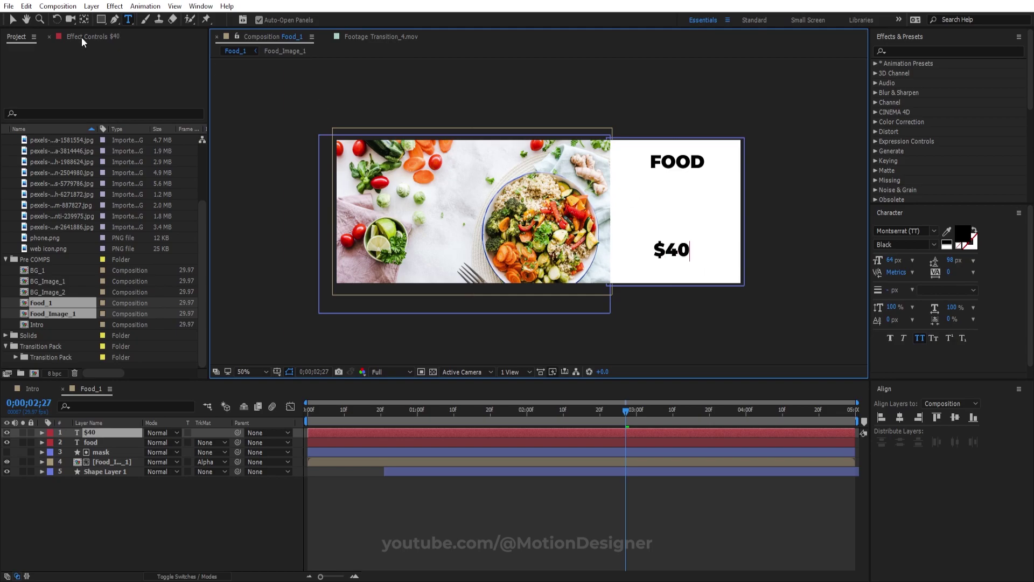
pyautogui.click(13, 19)
pyautogui.click(92, 441)
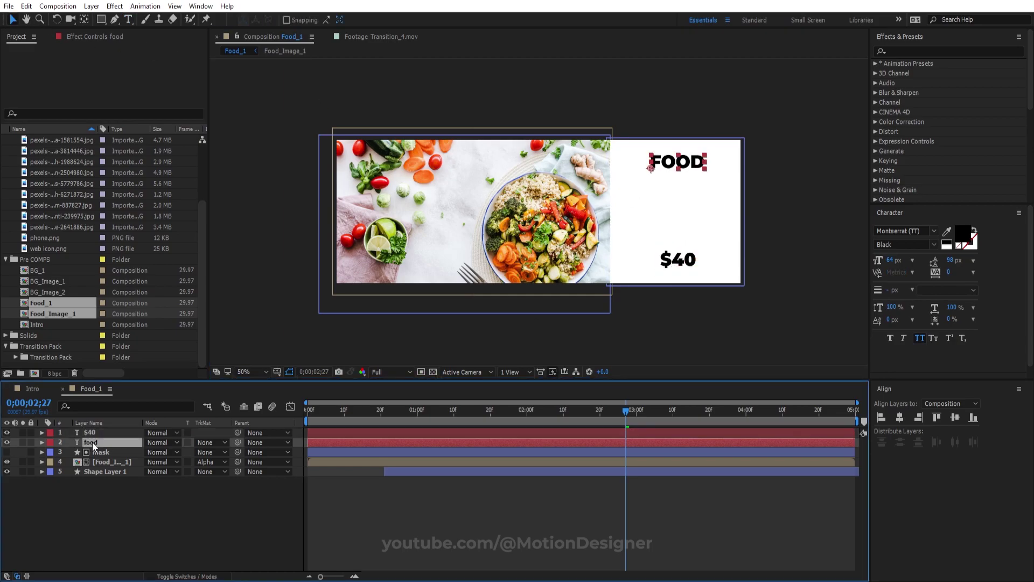
pyautogui.hotkey('ctrl', 'd')
pyautogui.moveTo(685, 163); pyautogui.dragTo(685, 212)
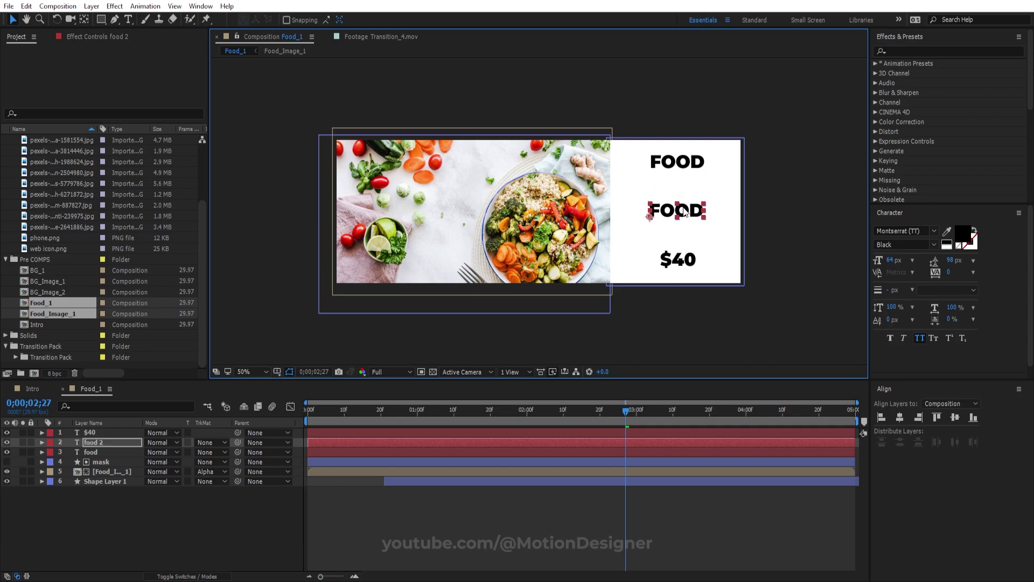
pyautogui.press('Delete')
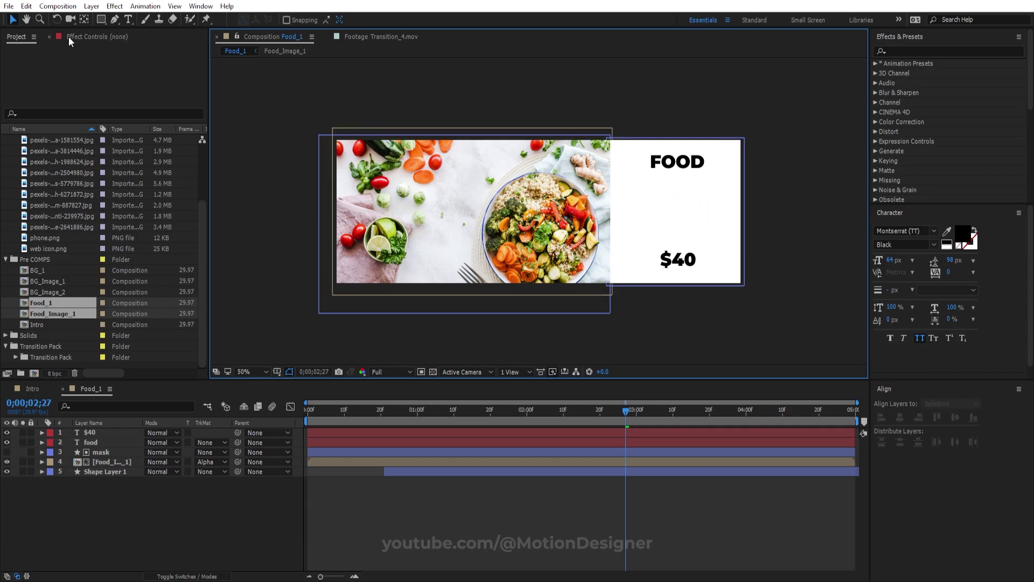
# Set the new text's font style to Light, and on lipsum.com copy the first two sentences under What is Lorem Ipsum?
pyautogui.click(129, 19)
pyautogui.click(934, 245)
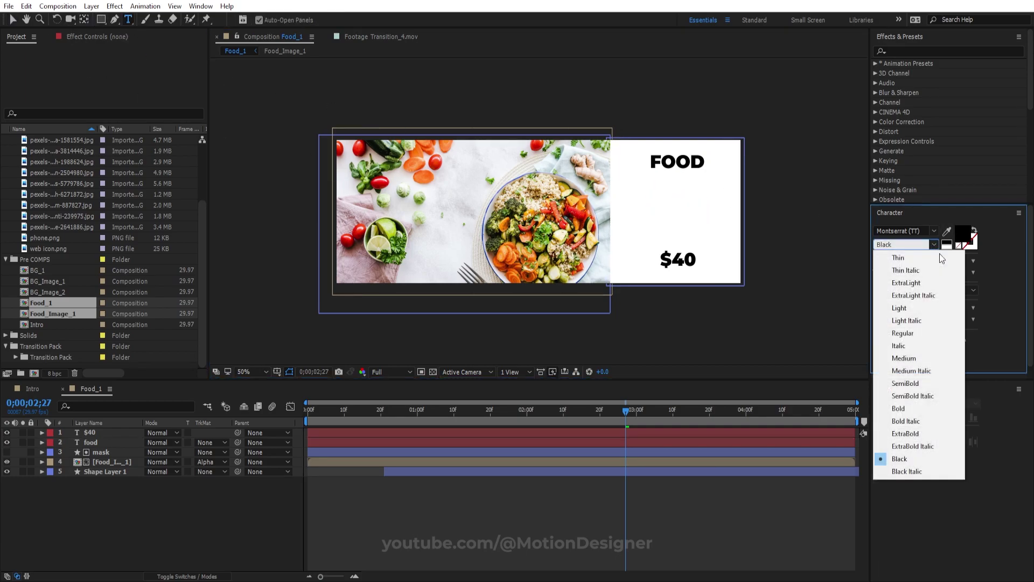
pyautogui.click(905, 307)
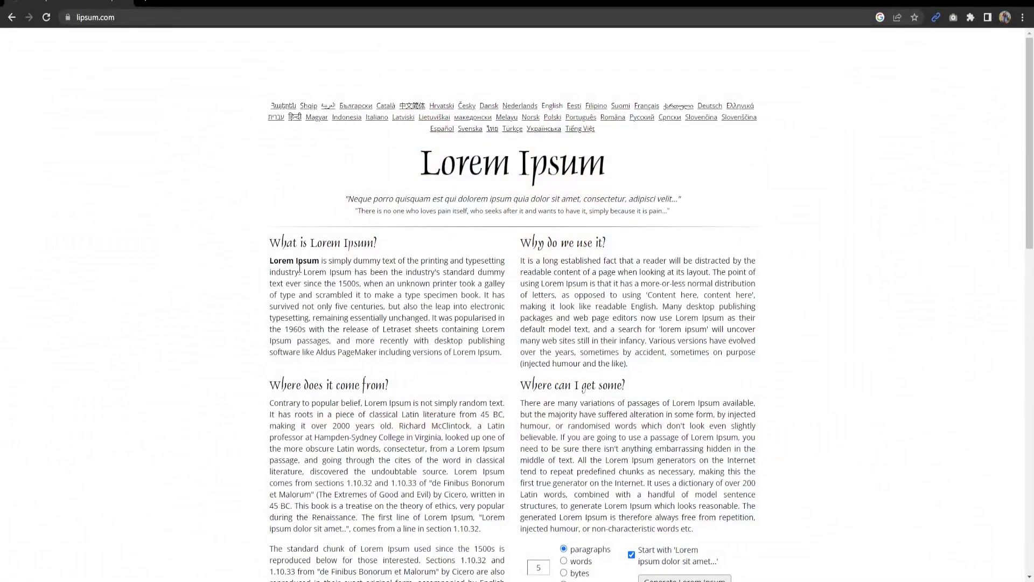
pyautogui.moveTo(269, 264); pyautogui.dragTo(480, 295)
pyautogui.rightClick(459, 274)
pyautogui.click(485, 286)
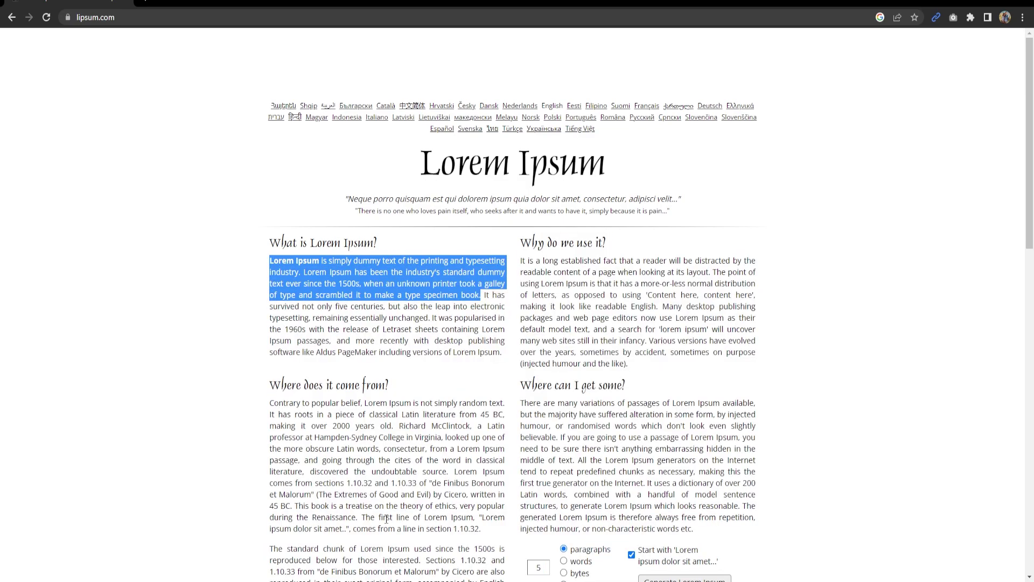
# Switch back to After Effects and paste the copied sentences into a paragraph text box between FOOD and $40.
pyautogui.hotkey('alt', 'Tab')
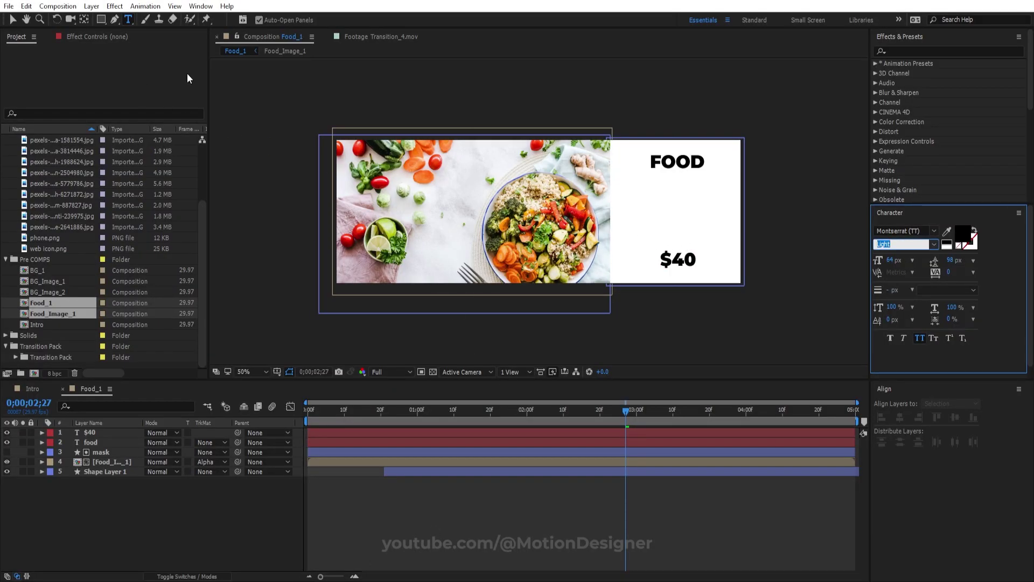
pyautogui.moveTo(621, 182); pyautogui.dragTo(738, 242)
pyautogui.hotkey('ctrl', 'v')
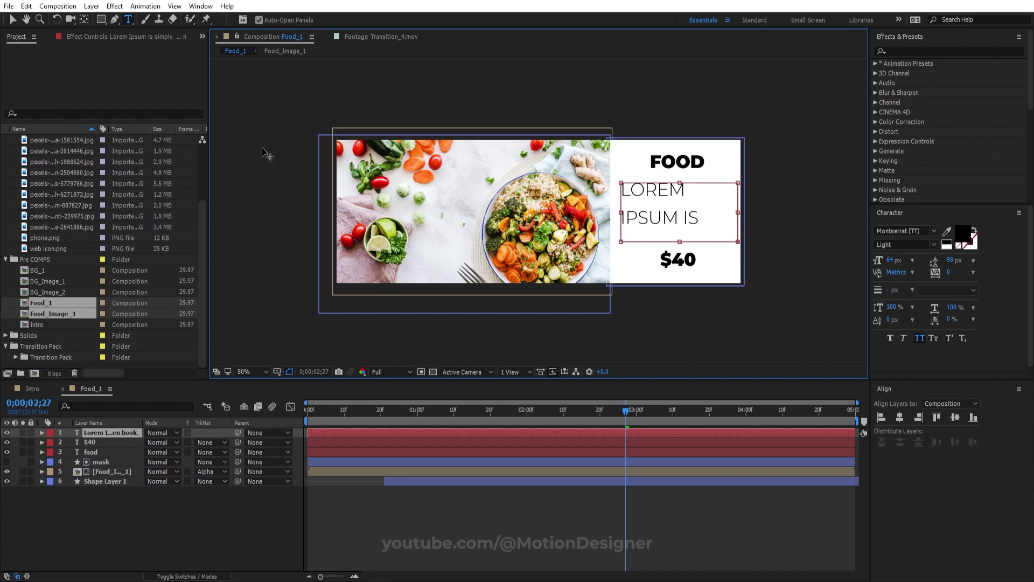
# Set the Lorem Ipsum paragraph to 18 px with 27 px leading and fit it on the white panel between FOOD and $40.
pyautogui.click(12, 20)
pyautogui.moveTo(884, 260); pyautogui.dragTo(874, 264)
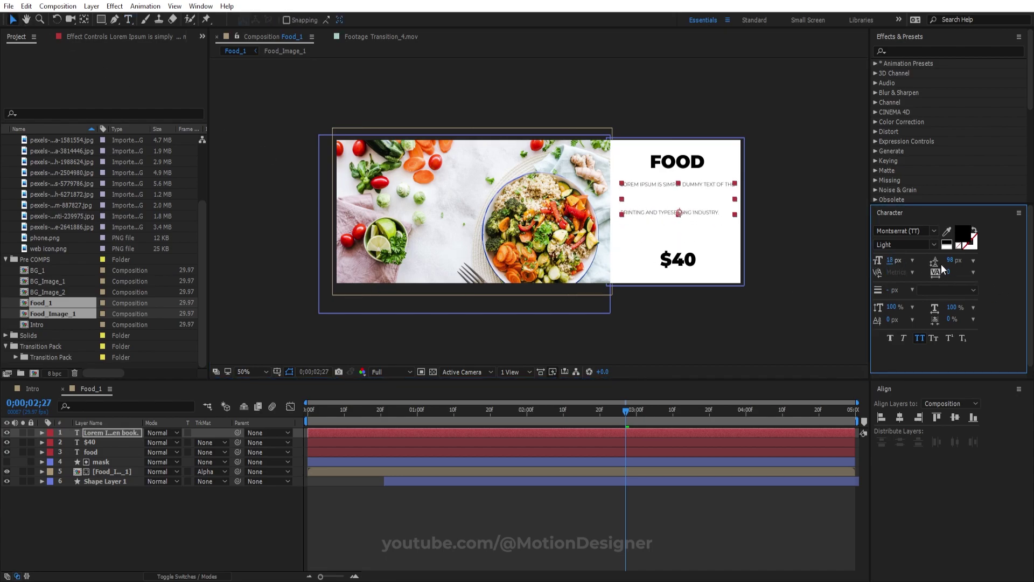
pyautogui.moveTo(949, 264); pyautogui.dragTo(688, 210)
pyautogui.click(677, 261)
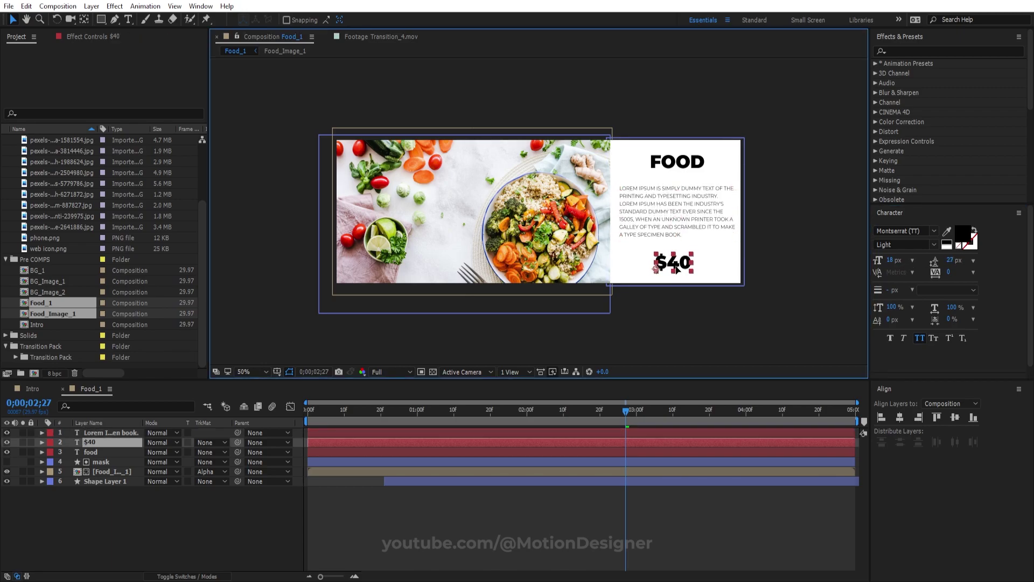
# Apply the Bounce from above text animation preset to the FOOD layer and Bounce from below to the $40 layer.
pyautogui.click(680, 171)
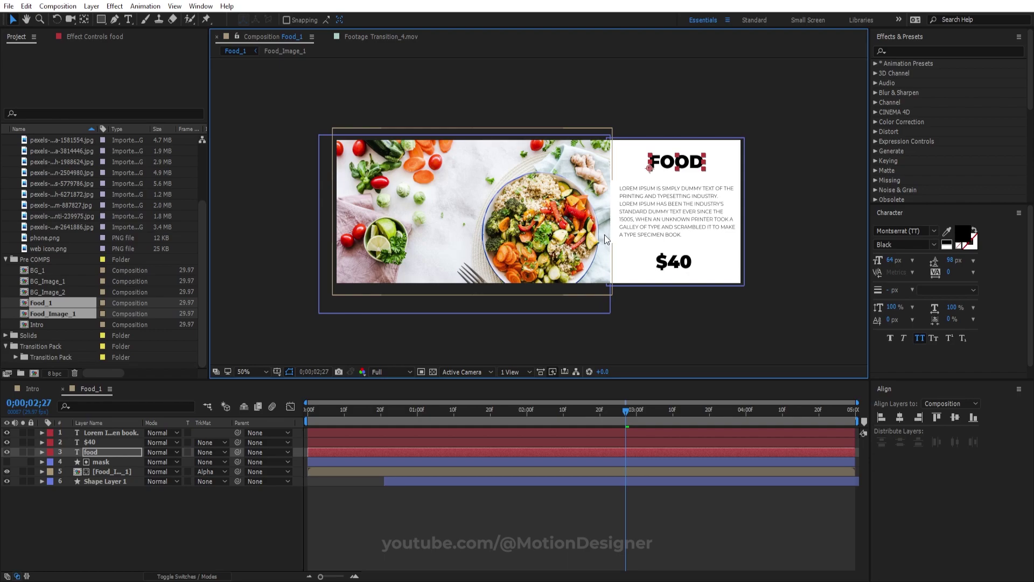
pyautogui.click(876, 65)
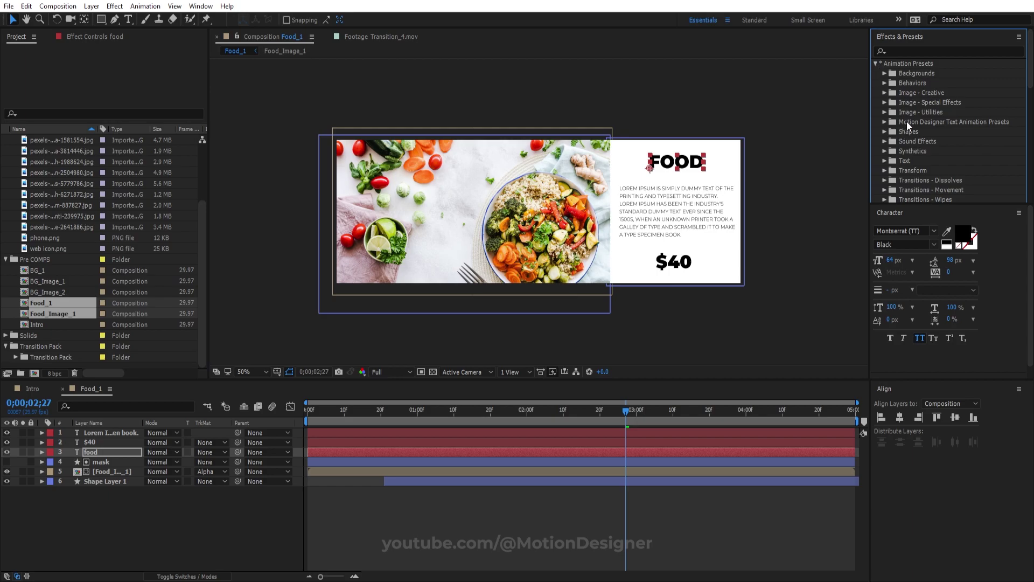
pyautogui.click(884, 122)
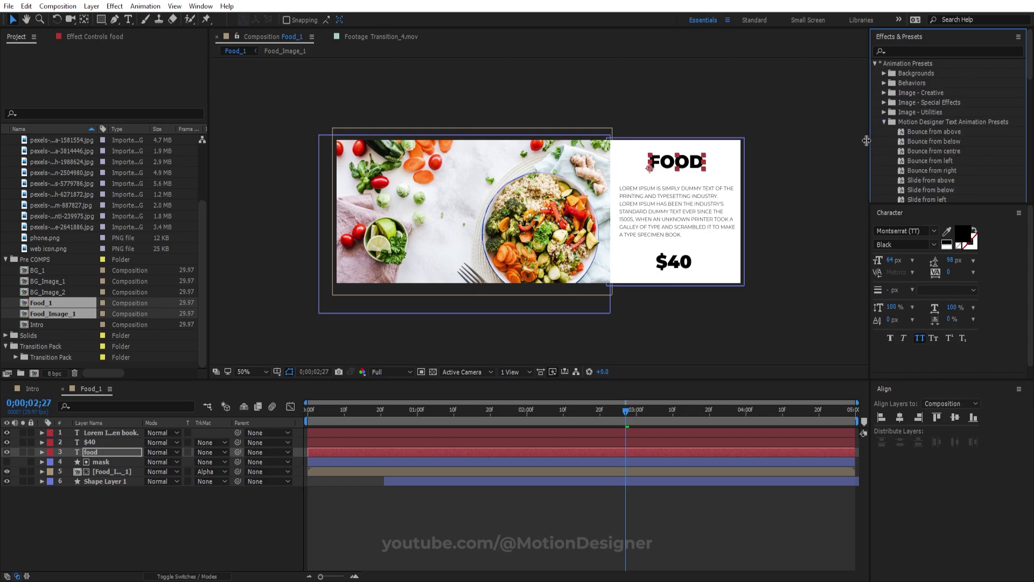
pyautogui.moveTo(869, 141); pyautogui.dragTo(857, 141)
pyautogui.press('space')
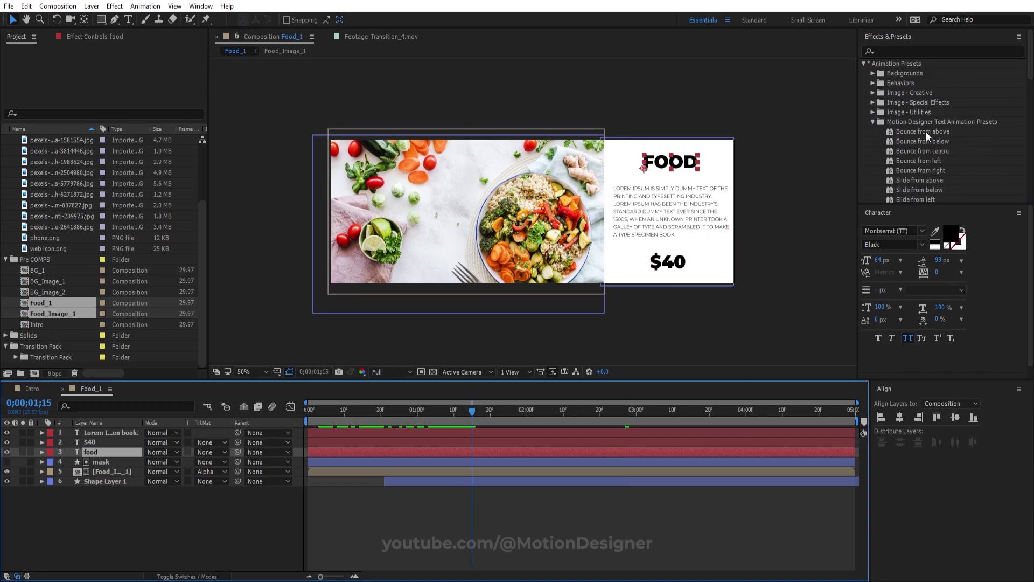
pyautogui.moveTo(926, 132); pyautogui.dragTo(399, 456)
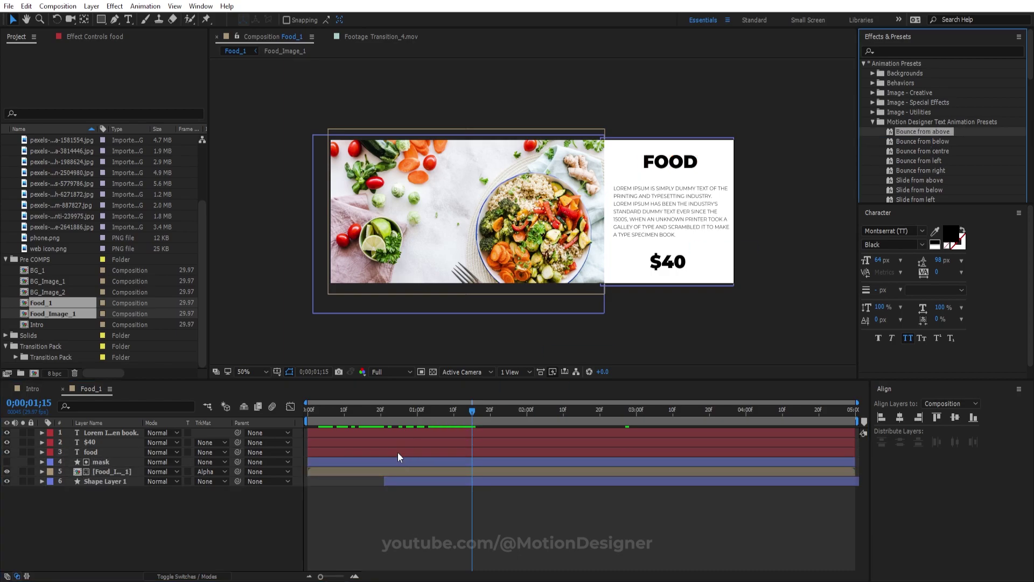
pyautogui.click(130, 441)
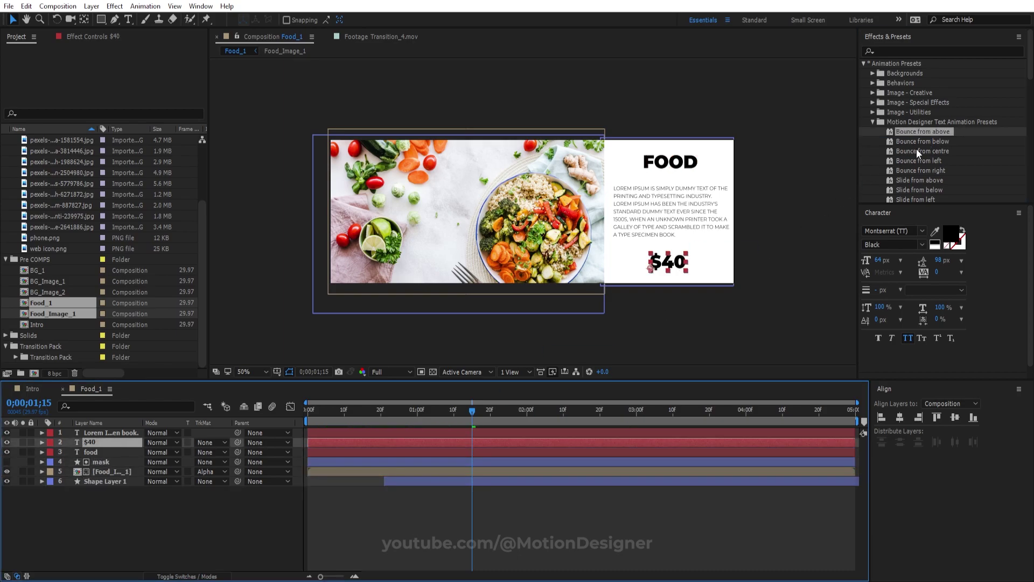
pyautogui.moveTo(922, 141); pyautogui.dragTo(364, 443)
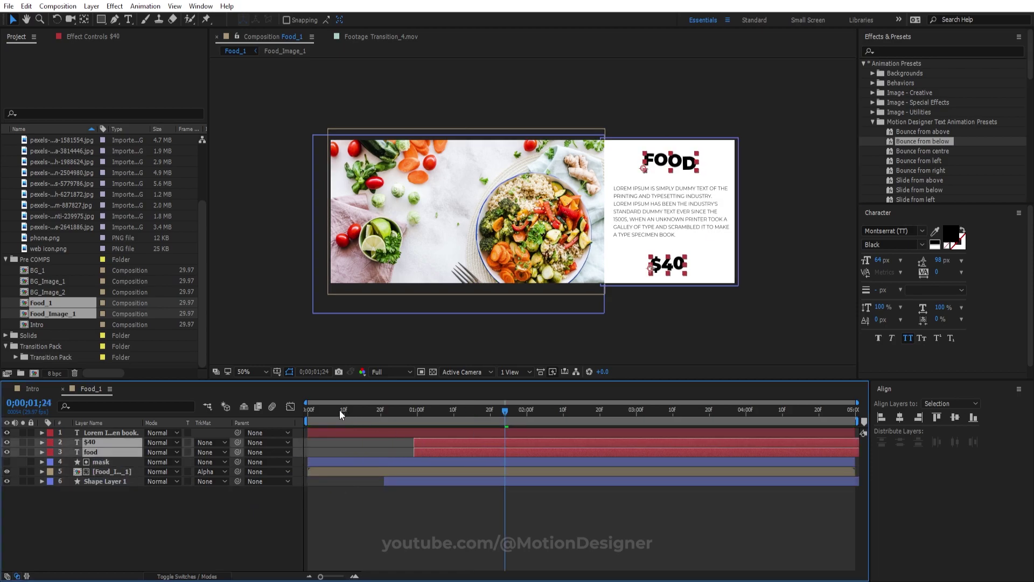
# Stagger the text layers so food starts at about 0;00;01;05 and $40 at about 0;00;02;04, previewing the timing.
pyautogui.moveTo(340, 410); pyautogui.dragTo(379, 418)
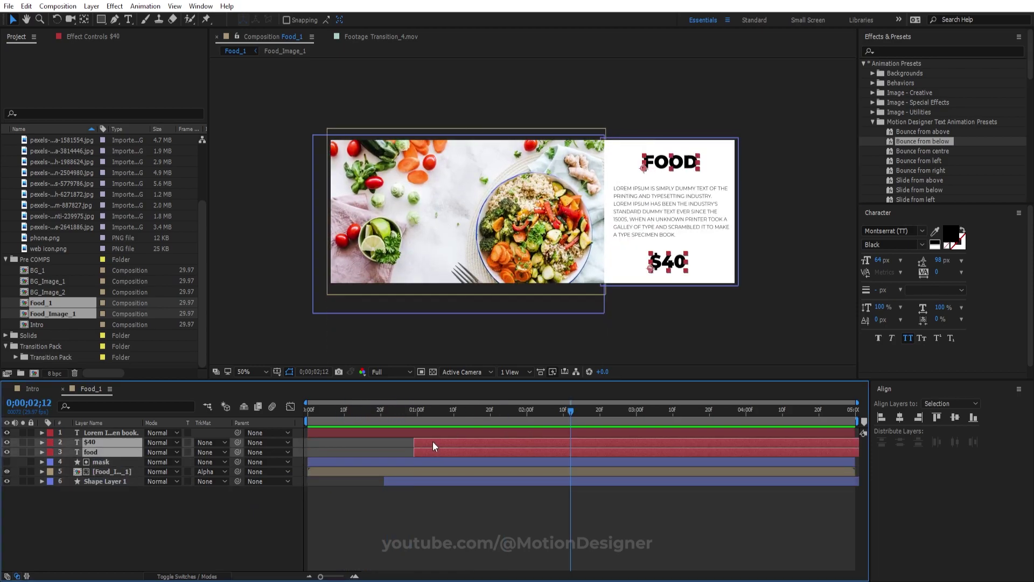
pyautogui.moveTo(432, 447); pyautogui.dragTo(496, 445)
pyautogui.click(457, 526)
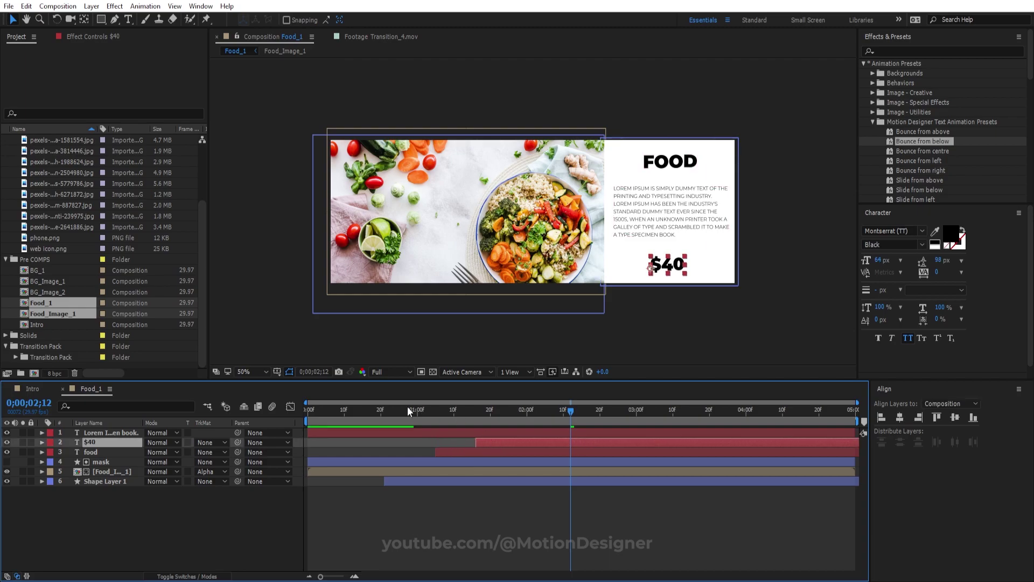
pyautogui.press('space')
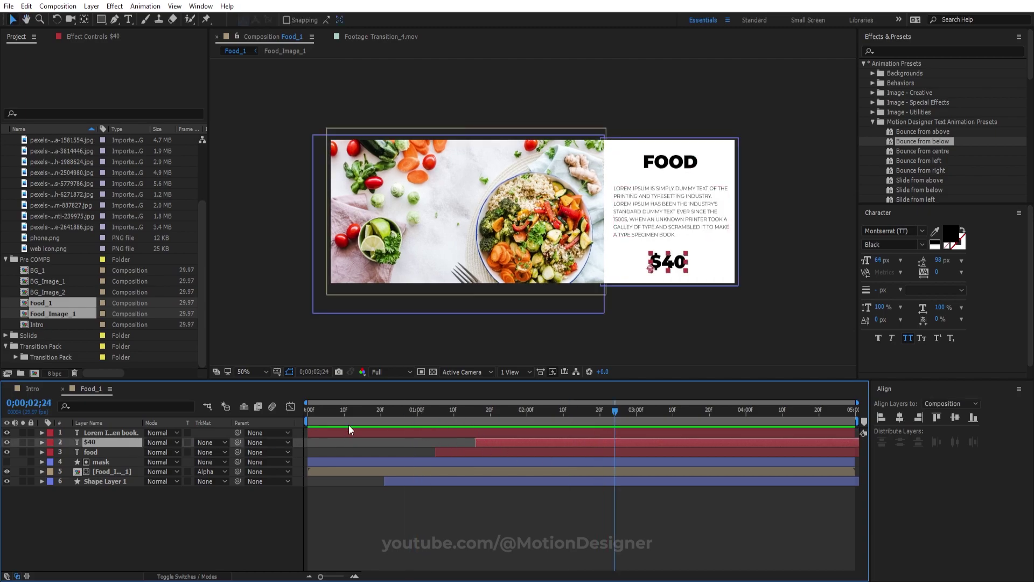
pyautogui.moveTo(416, 411); pyautogui.dragTo(482, 419)
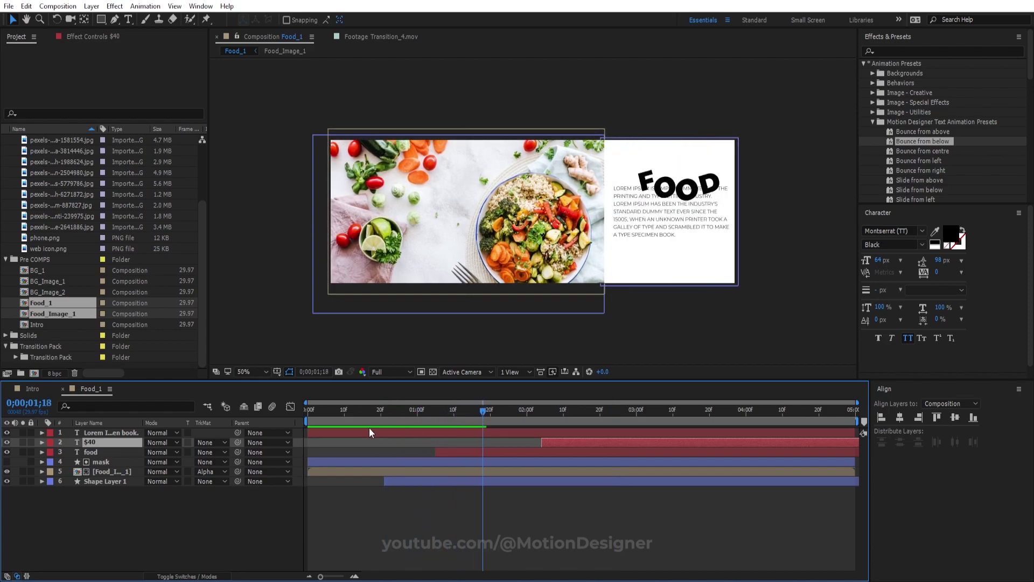
# Apply the Slide from right text animation preset to the Lorem Ipsum layer, preview it and reveal the layer's keyframes.
pyautogui.click(338, 433)
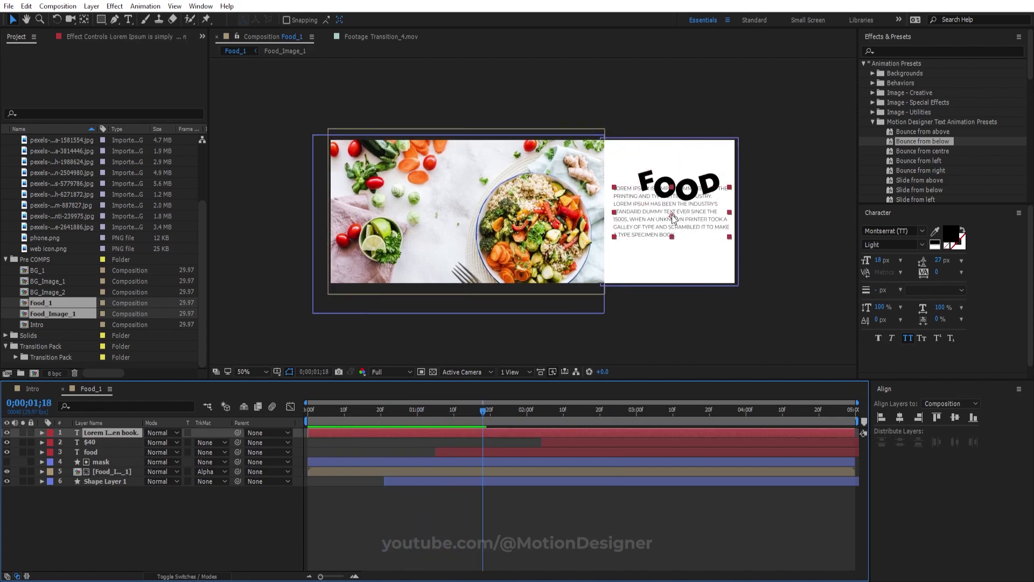
pyautogui.scroll(-2, 953, 131)
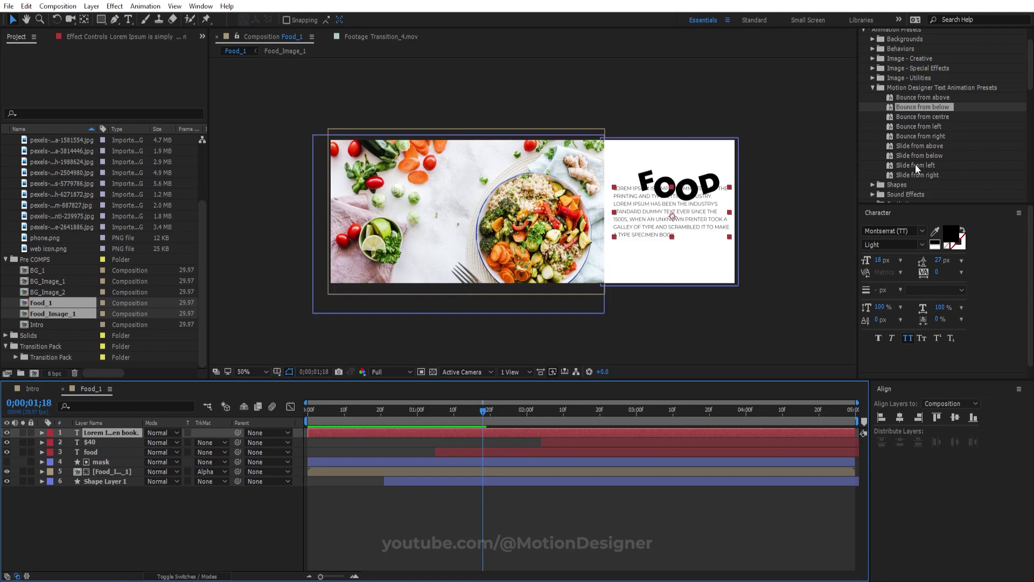
pyautogui.moveTo(908, 173); pyautogui.dragTo(498, 431)
pyautogui.press('space')
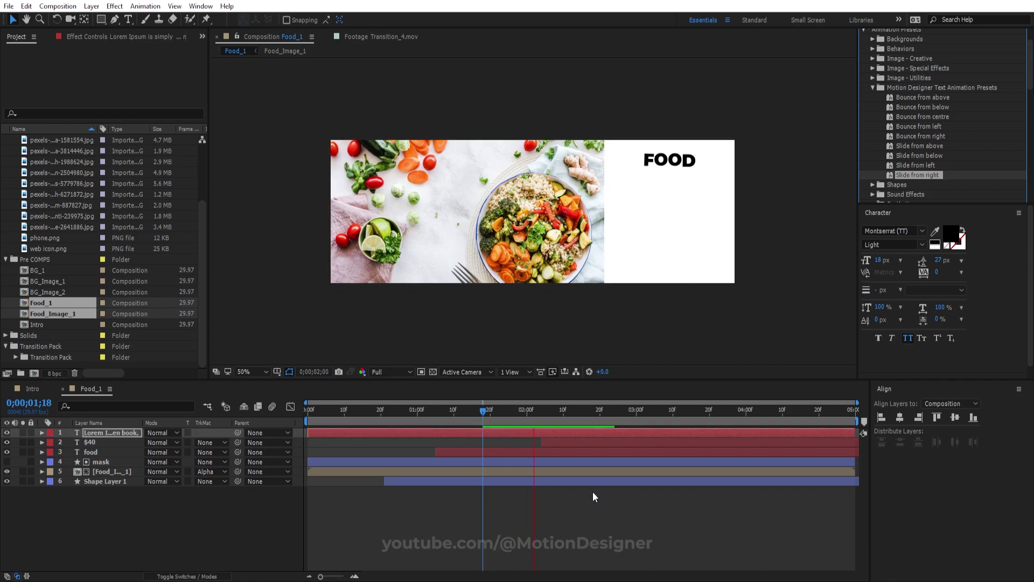
pyautogui.press('space')
pyautogui.press('u')
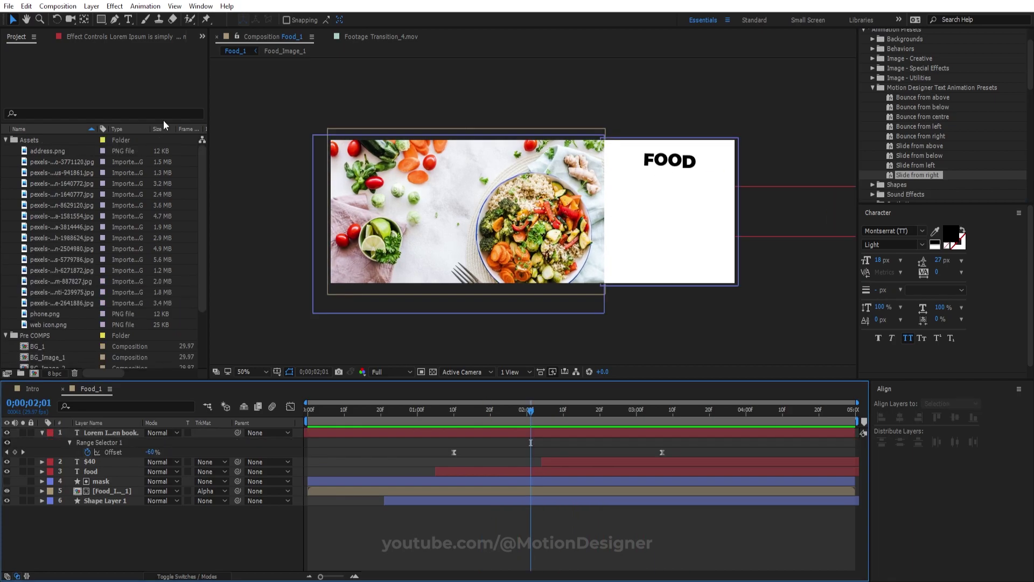
# Create a 1920 x 1080, five-second composition named Slide_1 and add Food_1 to it, scaled down to 84%.
pyautogui.hotkey('ctrl', 'n')
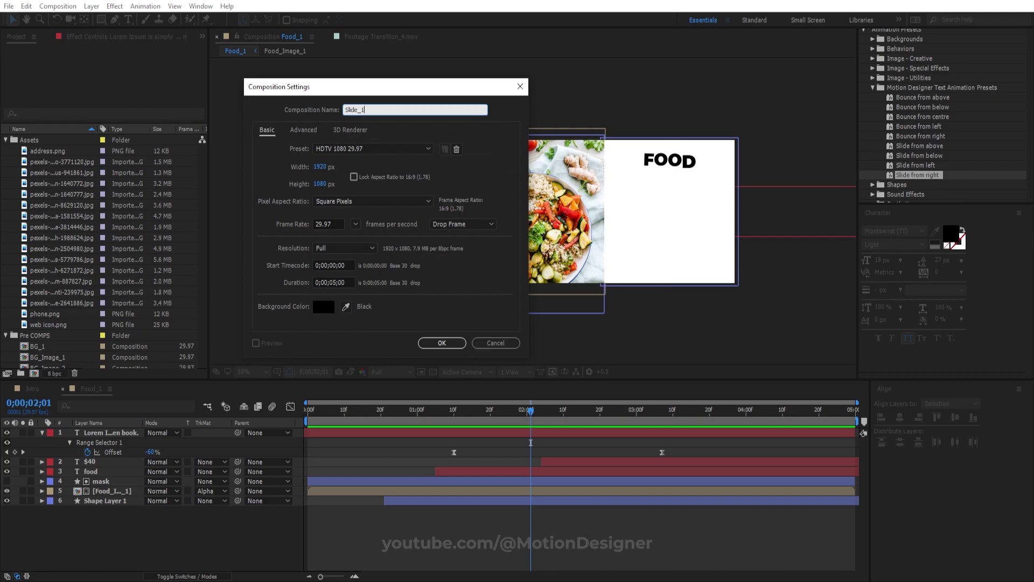
pyautogui.press('Return')
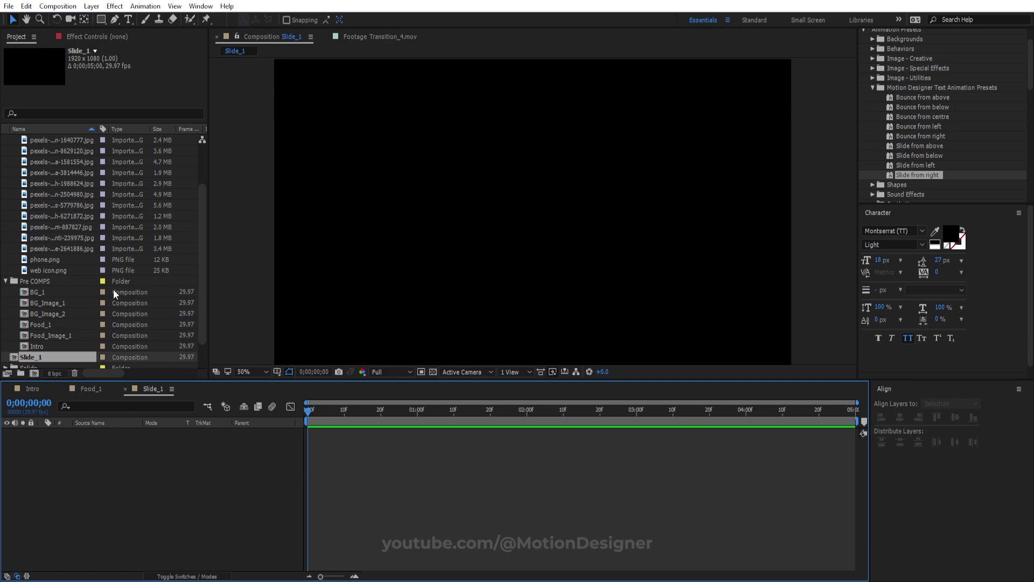
pyautogui.scroll(-3, 113, 291)
pyautogui.moveTo(54, 293); pyautogui.dragTo(215, 455)
pyautogui.moveTo(327, 415); pyautogui.dragTo(600, 431)
pyautogui.moveTo(730, 143); pyautogui.dragTo(703, 151)
# Show the title/action safe guides, move Food_1 to the frame's upper right and place a duplicate directly below it.
pyautogui.click(281, 372)
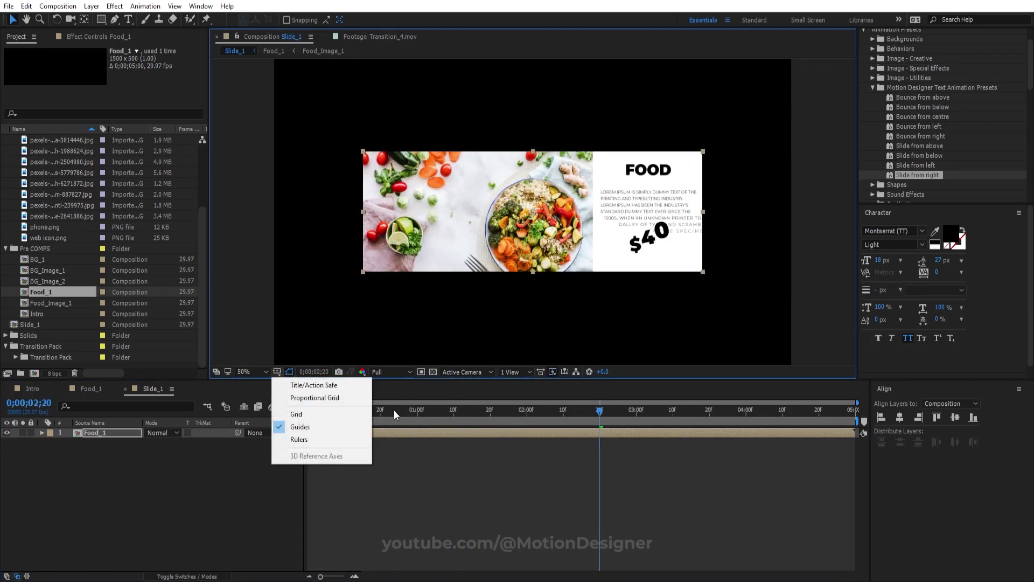
pyautogui.click(321, 390)
pyautogui.moveTo(579, 224); pyautogui.dragTo(641, 167)
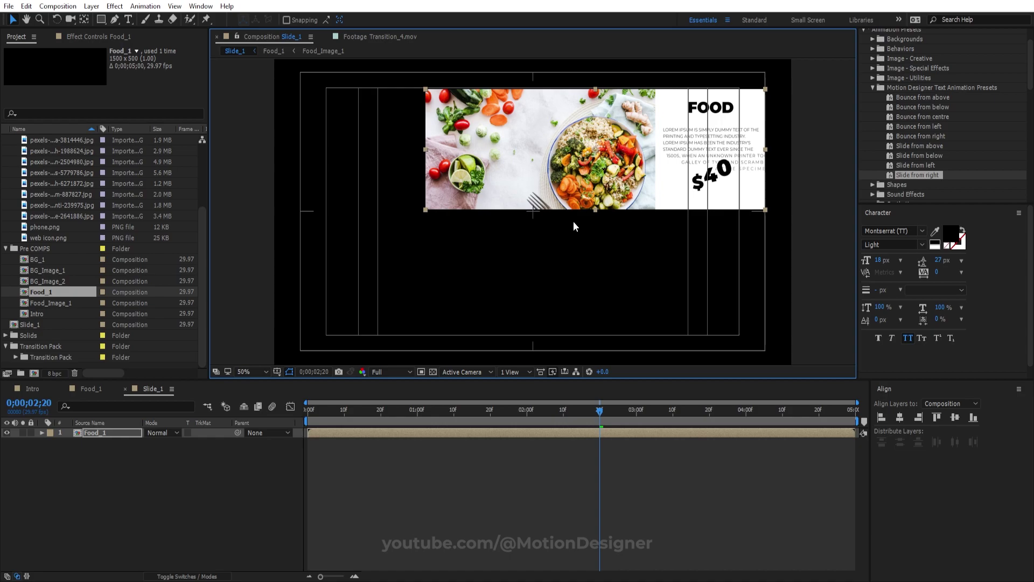
pyautogui.hotkey('ctrl', 'd')
pyautogui.moveTo(564, 186); pyautogui.dragTo(564, 303)
pyautogui.press('space')
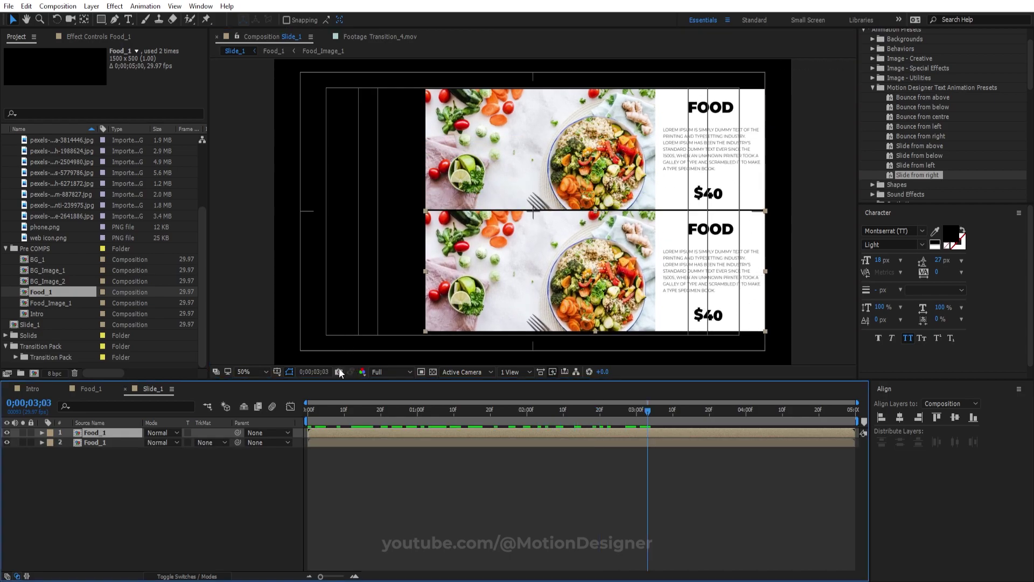
# Scale both Food_1 layers to 75% and stack them edge to edge near the frame's right side.
pyautogui.press('s')
pyautogui.click(160, 442)
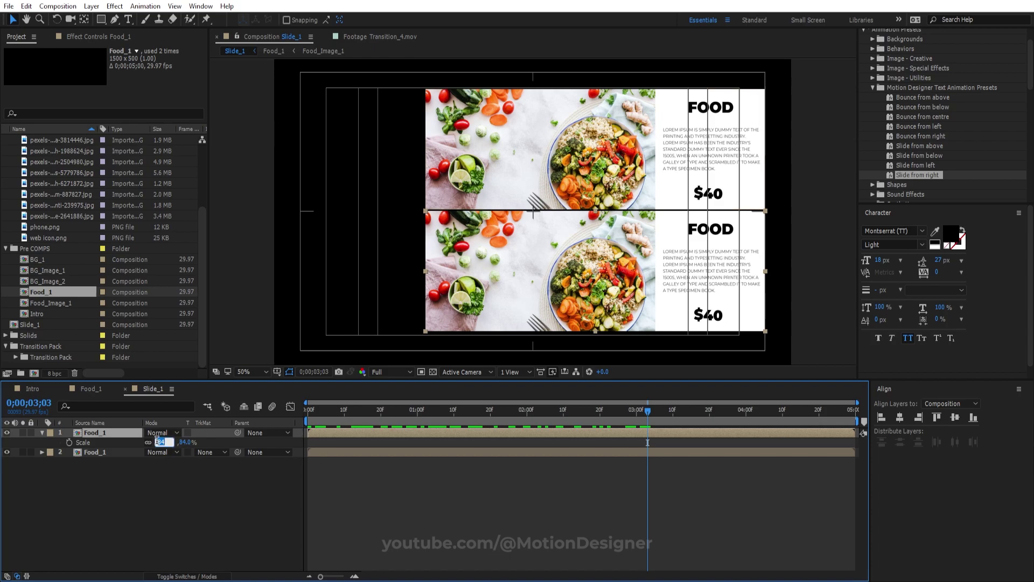
pyautogui.write('75')
pyautogui.press('Return')
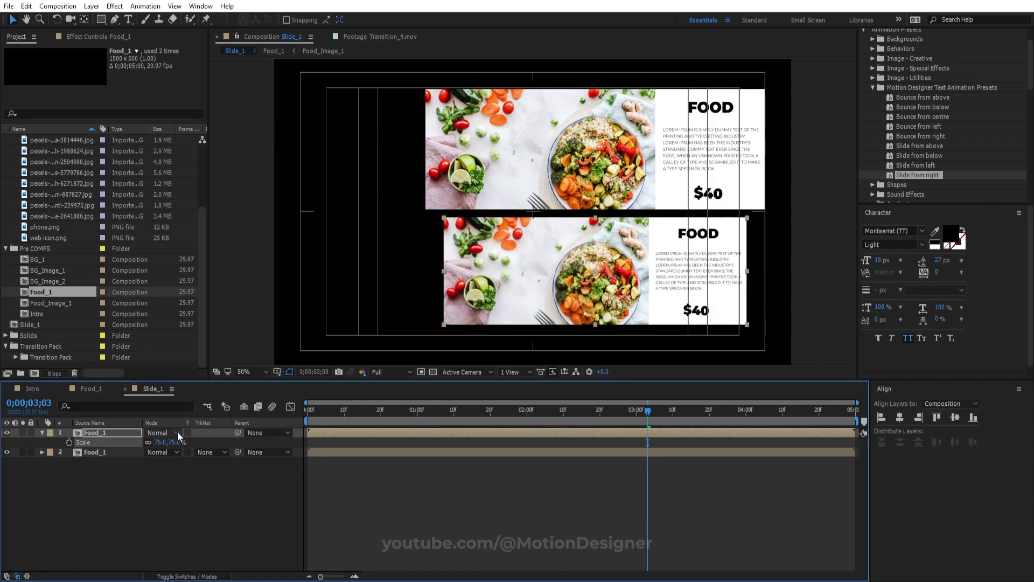
pyautogui.click(95, 453)
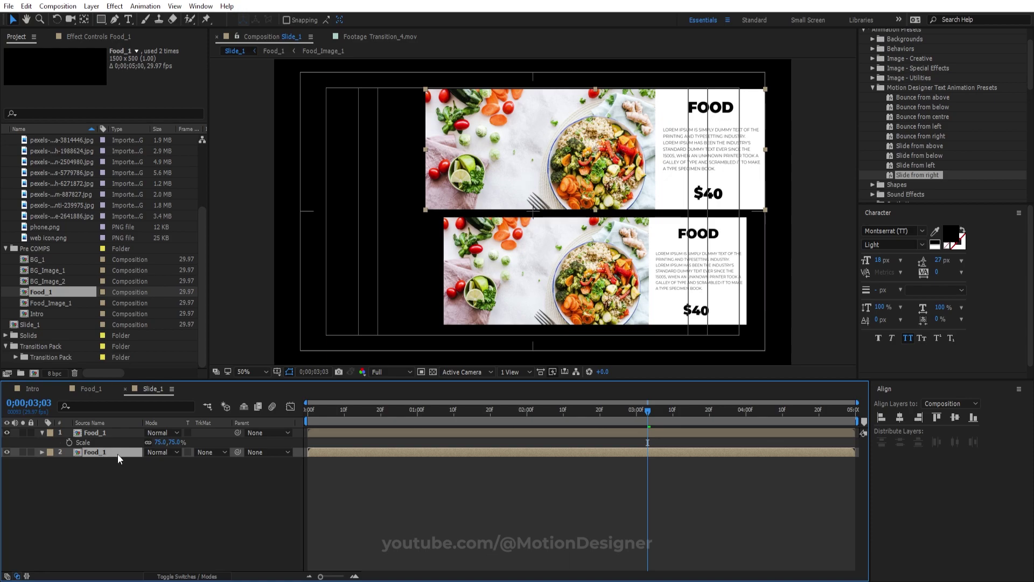
pyautogui.press('s')
pyautogui.click(162, 462)
pyautogui.write('75')
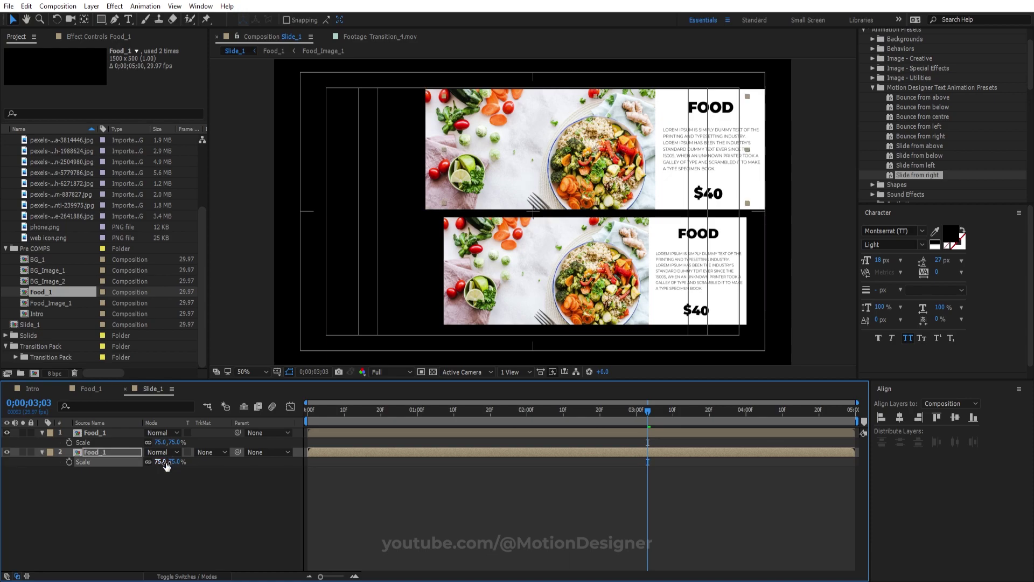
pyautogui.press('Return')
pyautogui.click(355, 402)
# Add a green OUR MENU heading and a smaller green NAME text in the empty area beside the food cards.
pyautogui.click(418, 494)
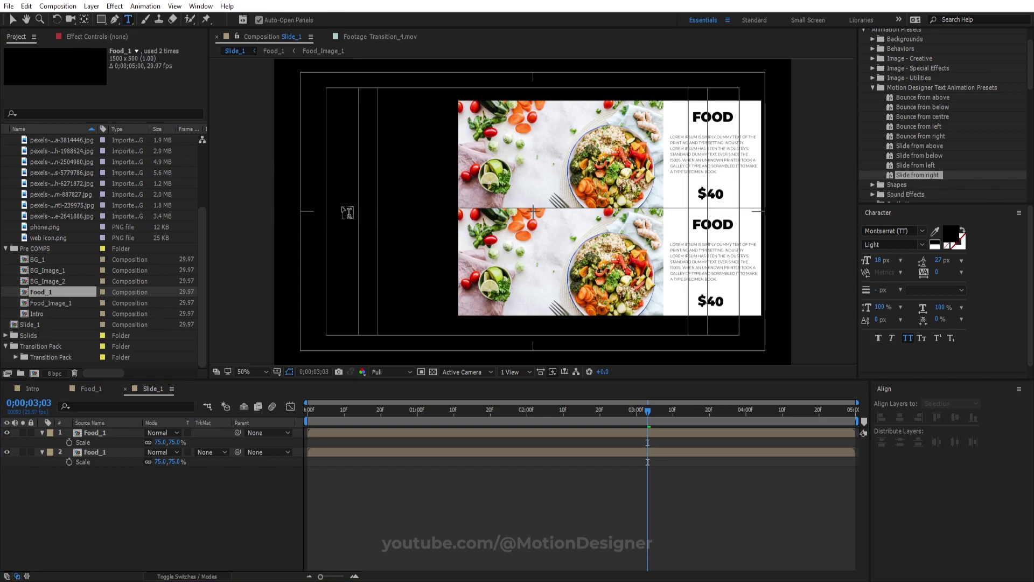
pyautogui.hotkey('ctrl', 'v')
pyautogui.click(188, 513)
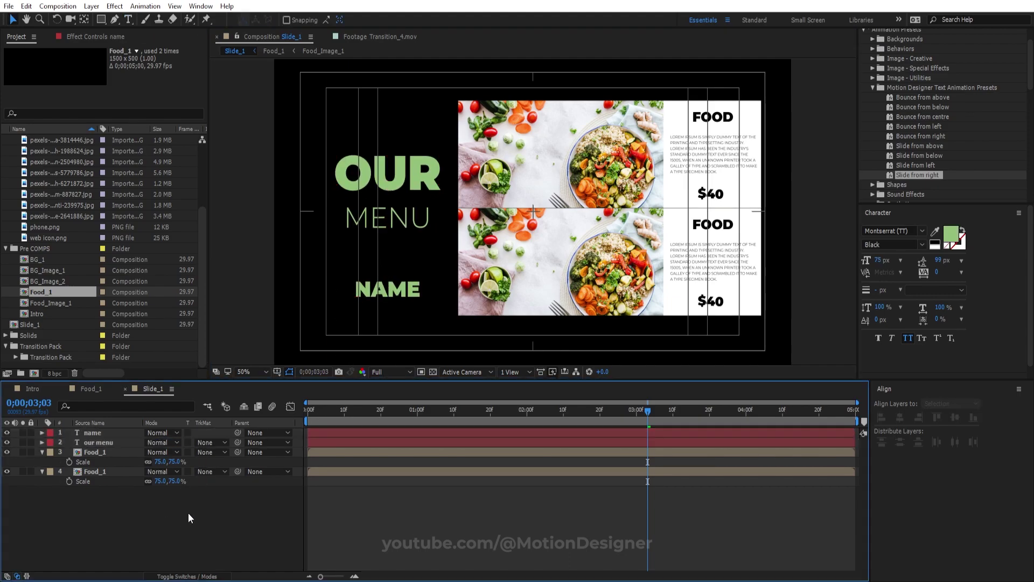
# Draw a rectangle filled with the heading's green over the NAME text and place its layer below the our menu layer.
pyautogui.click(100, 19)
pyautogui.click(289, 20)
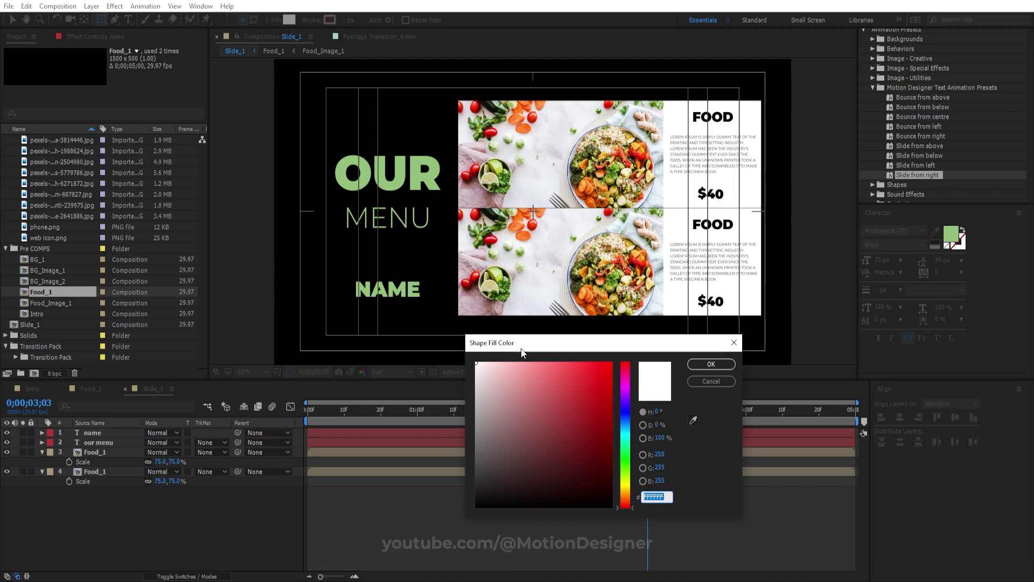
pyautogui.click(693, 425)
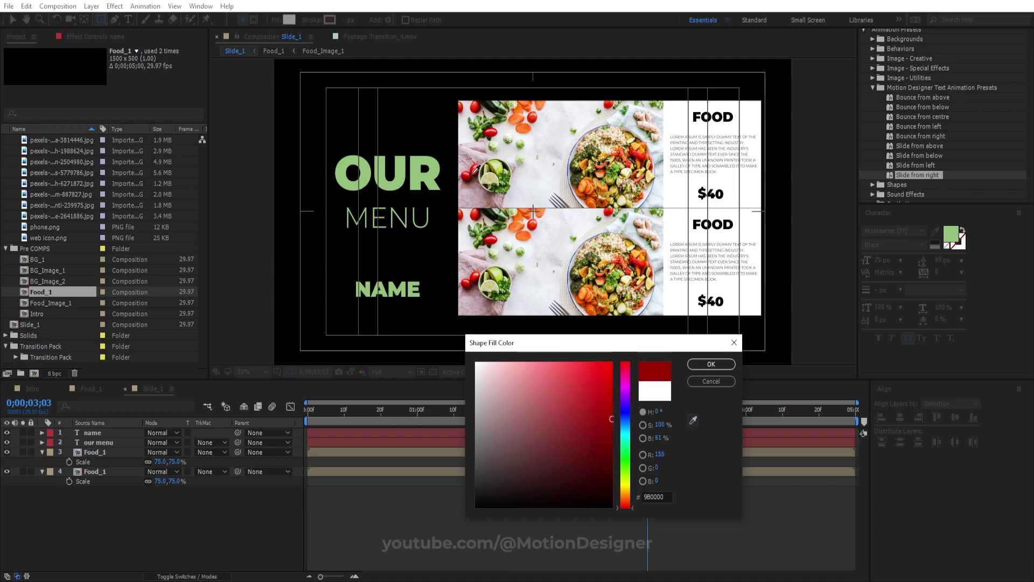
pyautogui.click(352, 289)
pyautogui.press('Return')
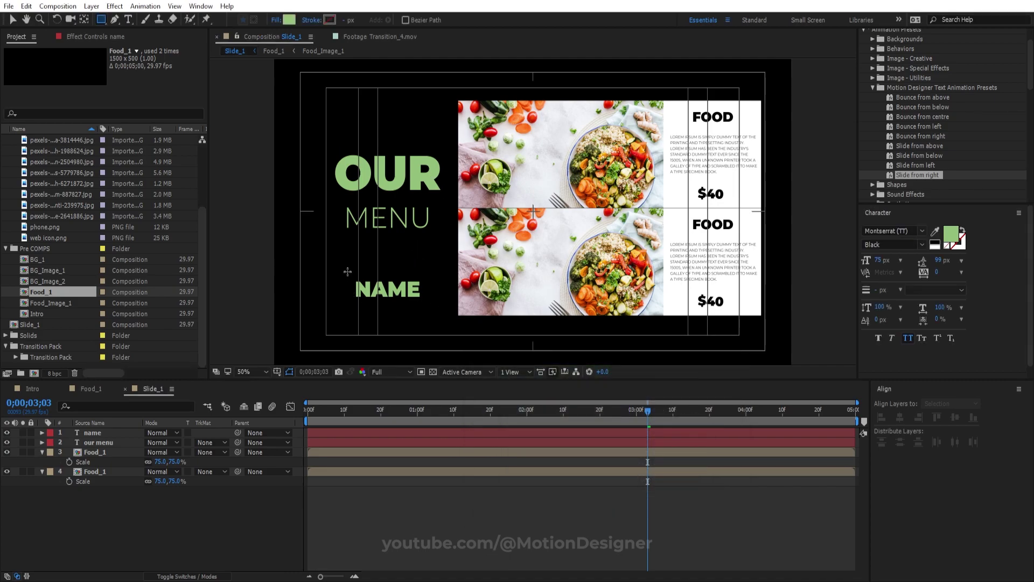
pyautogui.moveTo(348, 272)
pyautogui.mouseDown()
pyautogui.moveTo(438, 313)
pyautogui.moveTo(431, 304)
pyautogui.mouseUp()
pyautogui.press('v')
pyautogui.click(42, 433)
pyautogui.moveTo(121, 432); pyautogui.dragTo(139, 454)
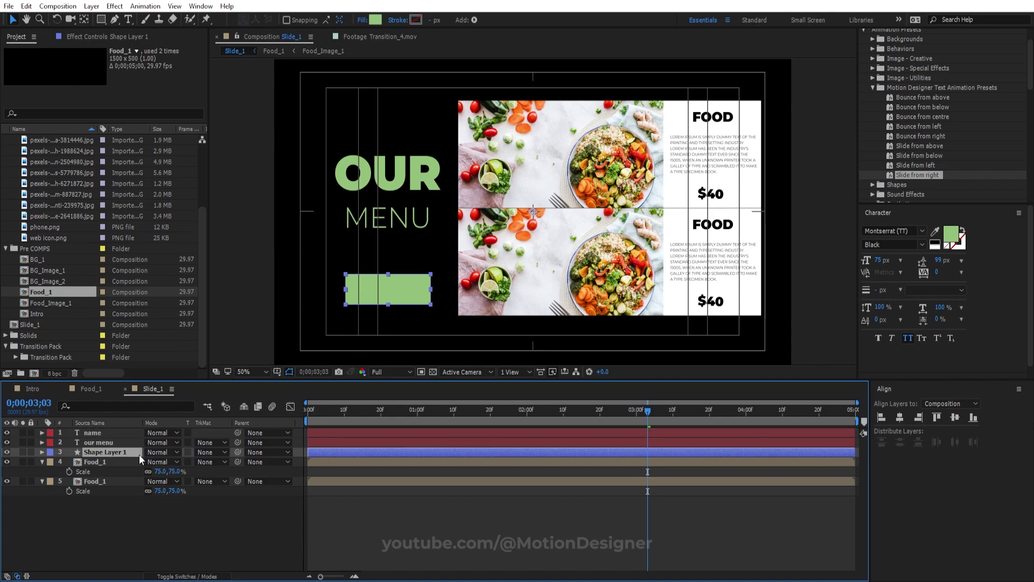
# Set the NAME text's fill color to black (000000).
pyautogui.click(103, 432)
pyautogui.click(957, 236)
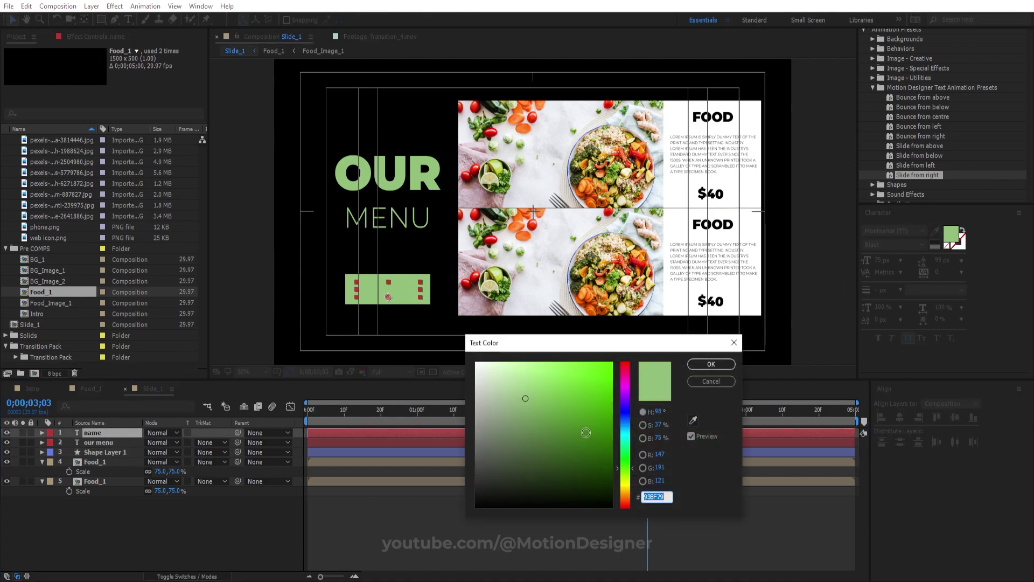
pyautogui.write('000000')
pyautogui.click(711, 365)
pyautogui.click(186, 522)
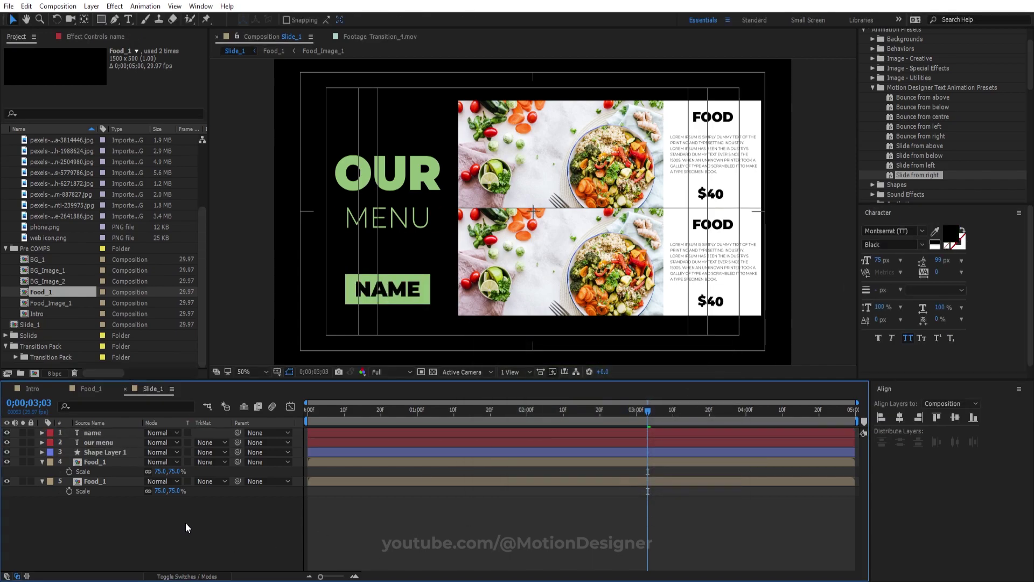
# Draw an unfilled rectangular frame with a green 2 px stroke around the OUR MENU heading, reaching into the food cards.
pyautogui.click(101, 20)
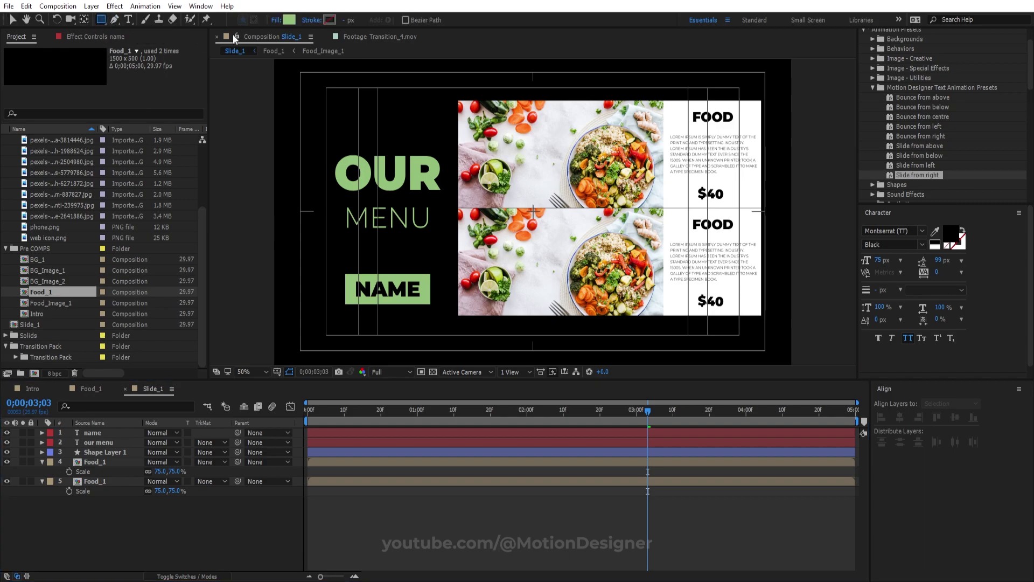
pyautogui.click(276, 20)
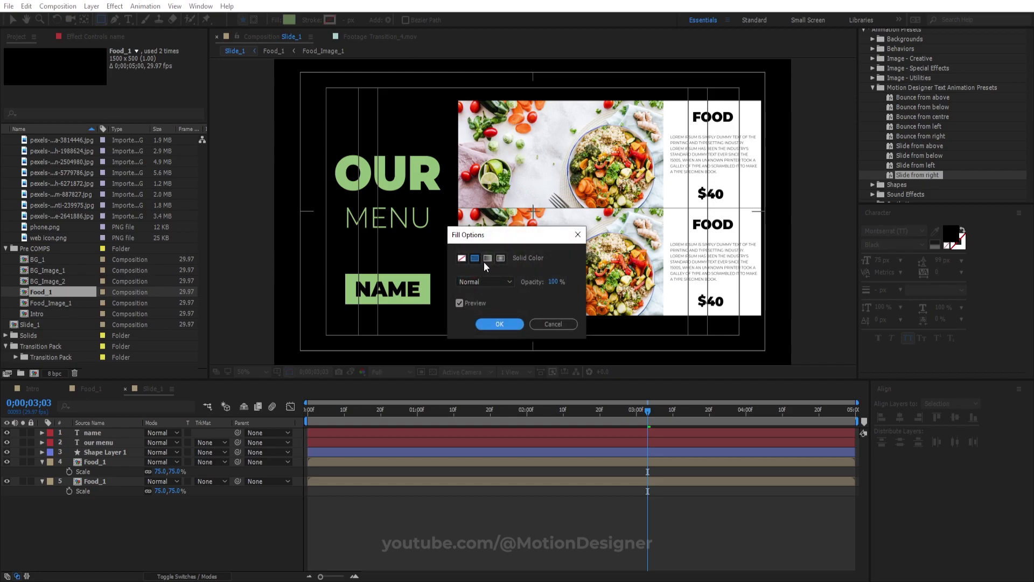
pyautogui.click(461, 258)
pyautogui.click(499, 324)
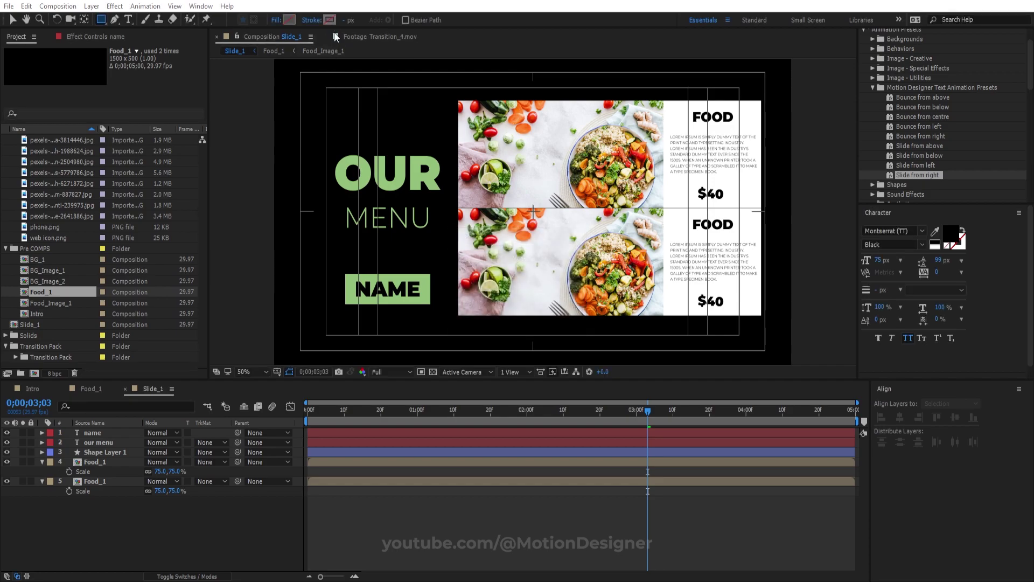
pyautogui.click(330, 20)
pyautogui.click(694, 420)
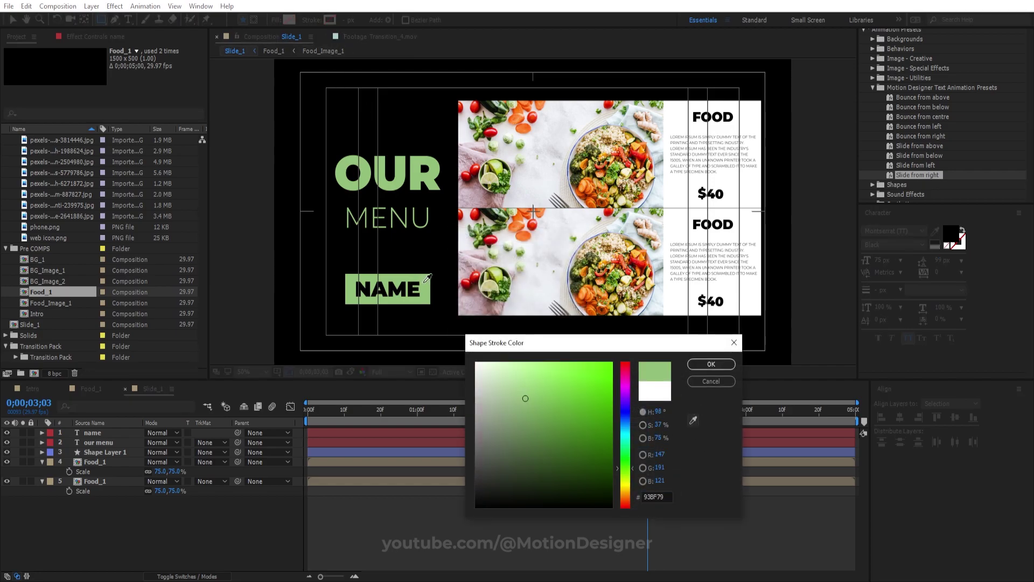
pyautogui.click(439, 288)
pyautogui.click(712, 365)
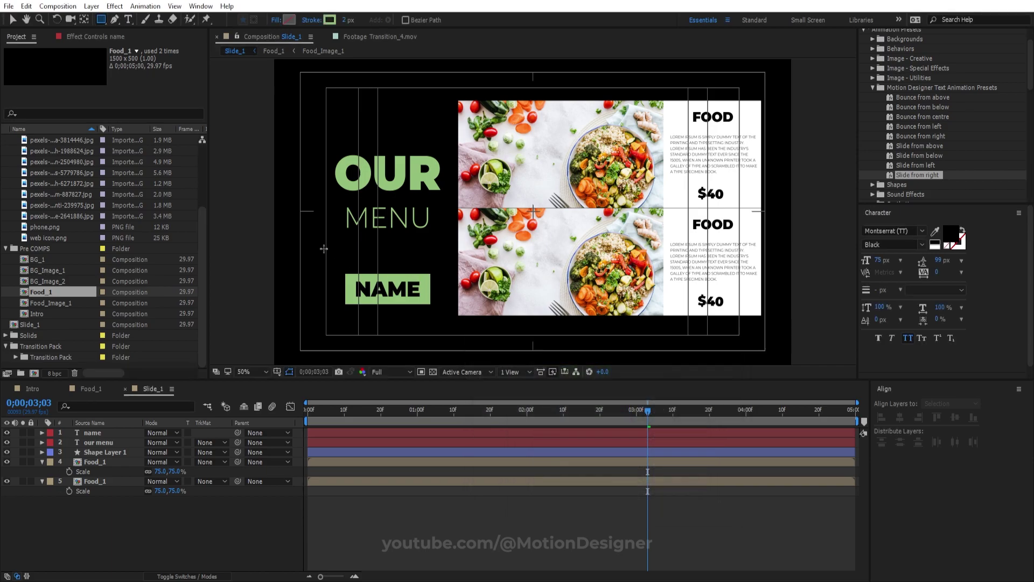
pyautogui.moveTo(303, 118); pyautogui.dragTo(457, 291)
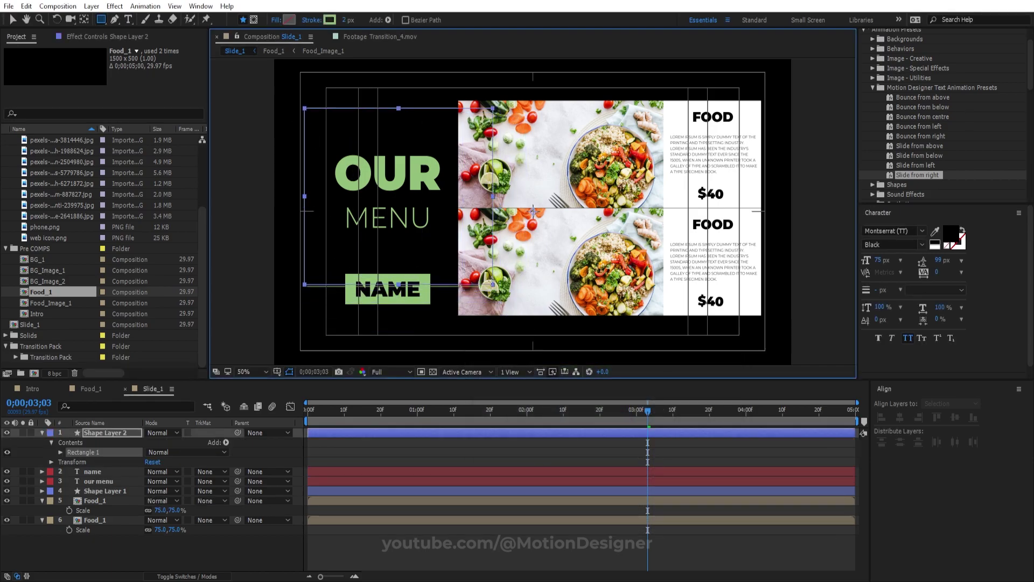
pyautogui.press('v')
pyautogui.click(428, 535)
# Move the frame's shape layer beneath both Food_1 layers and collapse the expanded layer properties.
pyautogui.click(118, 448)
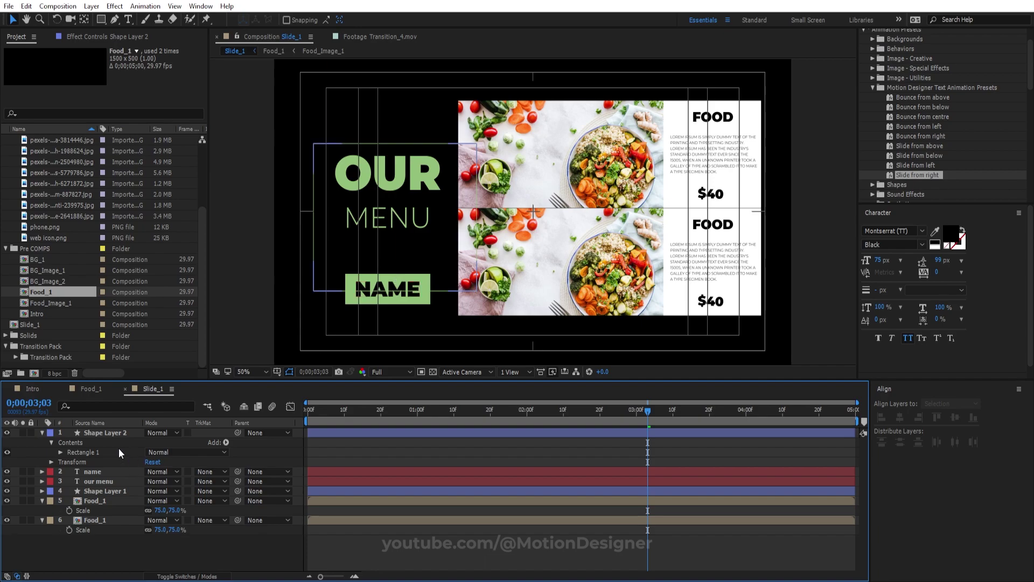
pyautogui.click(43, 432)
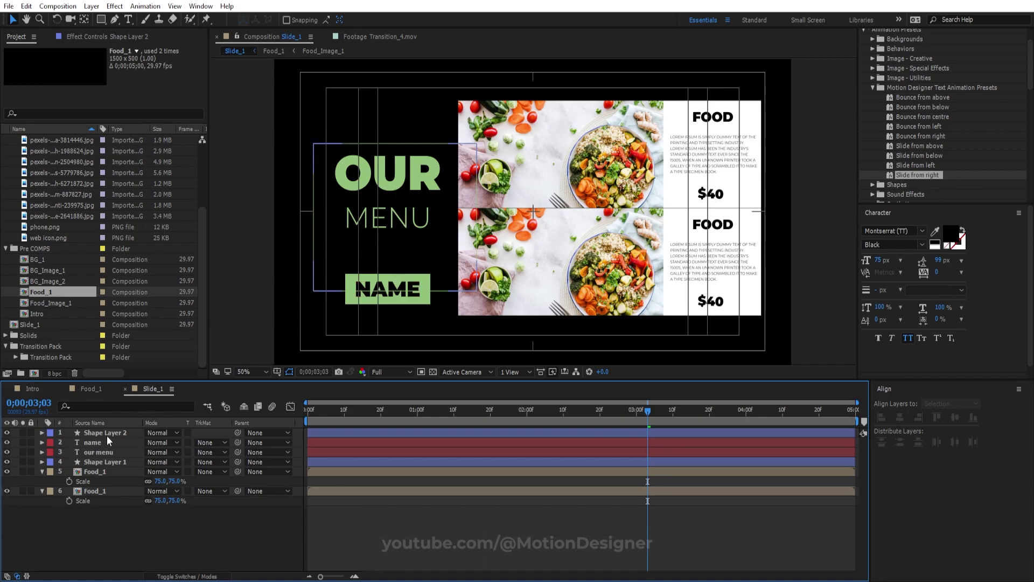
pyautogui.moveTo(107, 431); pyautogui.dragTo(141, 507)
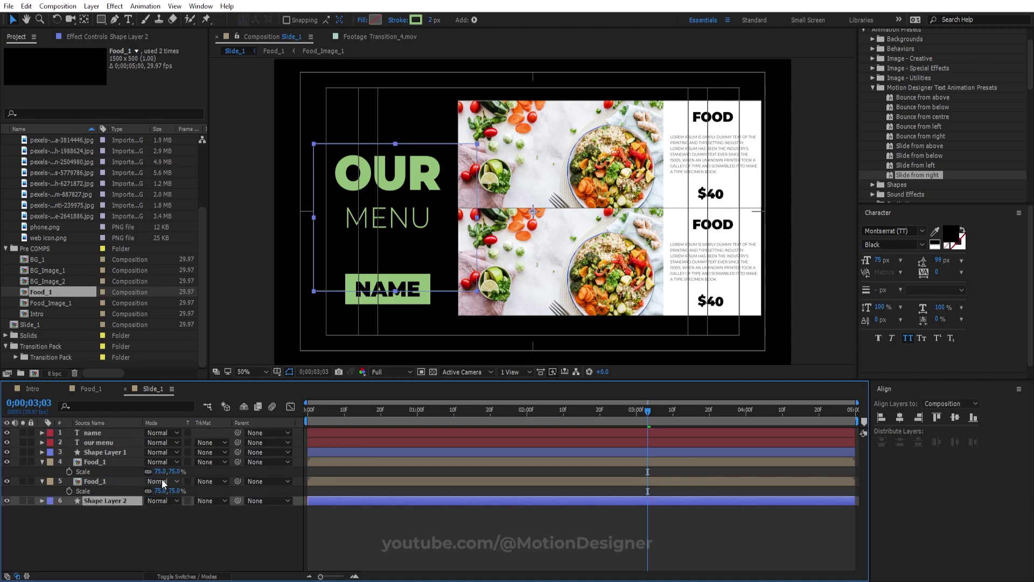
pyautogui.click(170, 529)
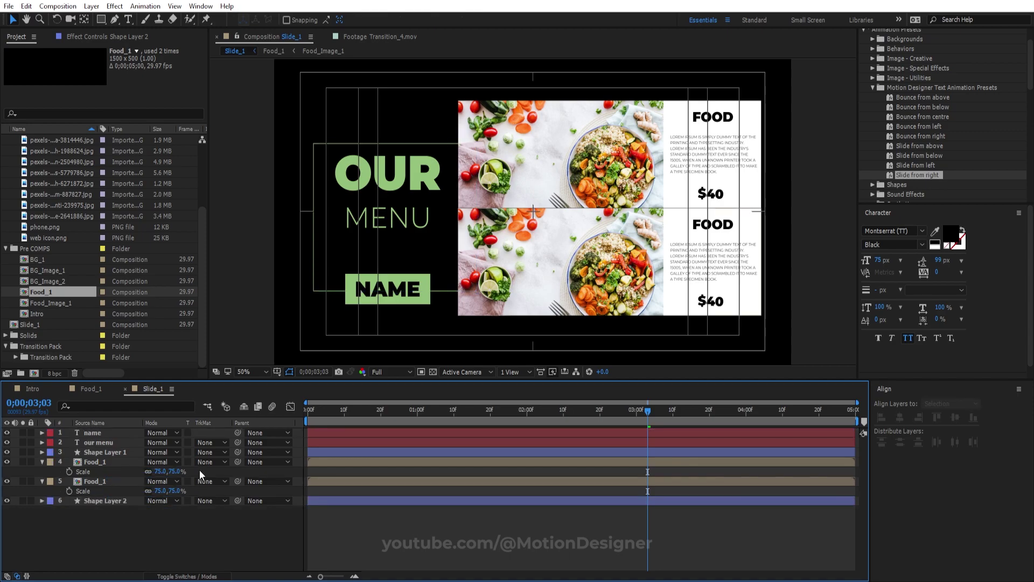
pyautogui.click(42, 462)
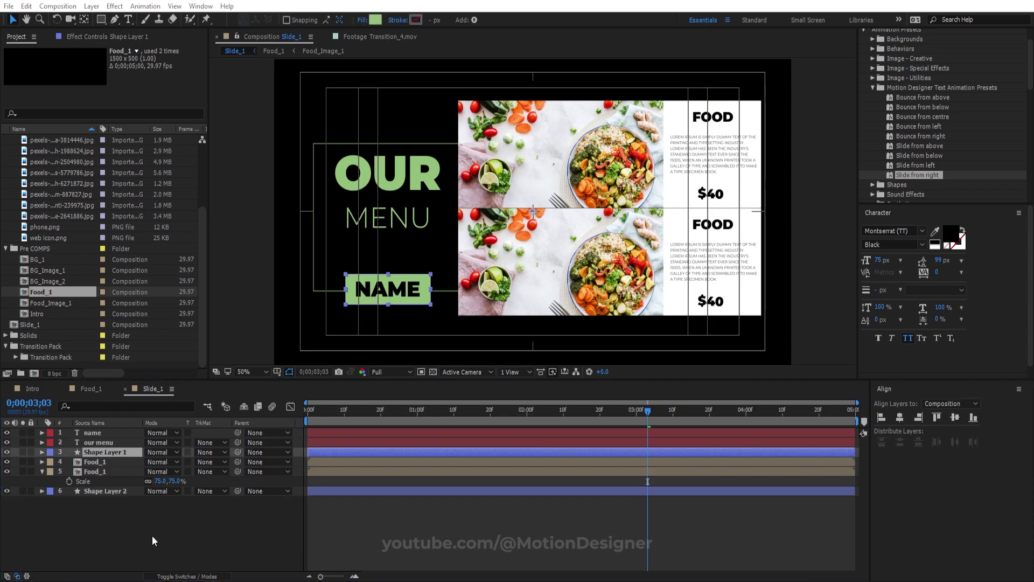
# Center the anchor point of the green NAME rectangle within its layer content.
pyautogui.click(120, 452)
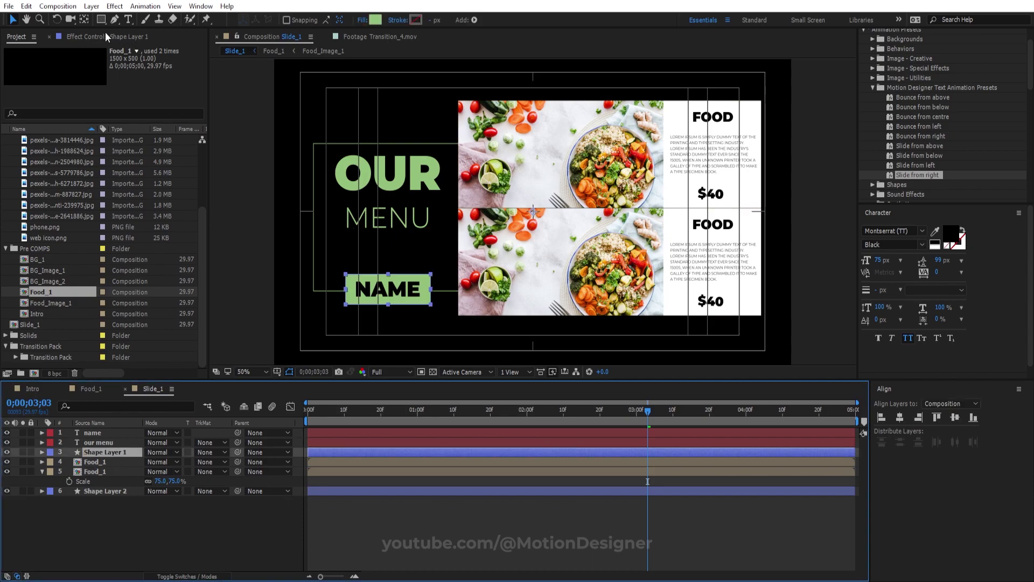
pyautogui.click(94, 7)
pyautogui.moveTo(242, 141)
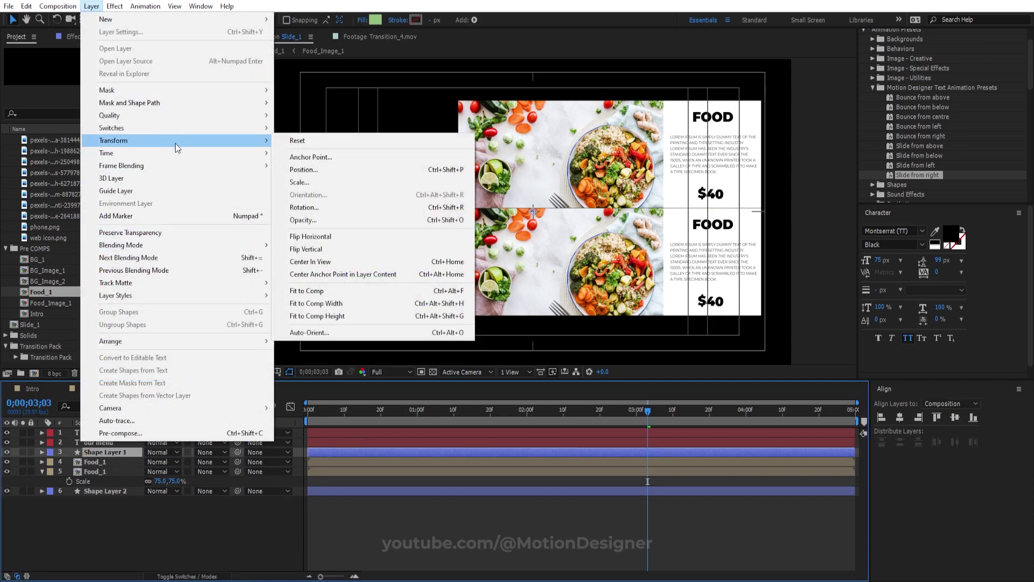
pyautogui.click(343, 275)
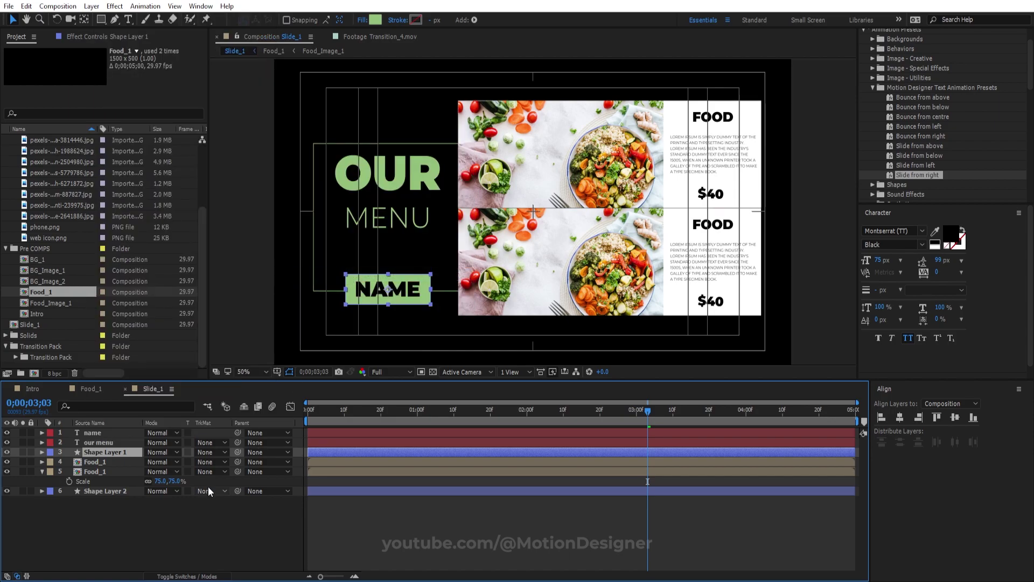
# Keyframe the NAME rectangle's scale from 0% width at the start to 100% at frame 13, with proportions unlinked.
pyautogui.press('s')
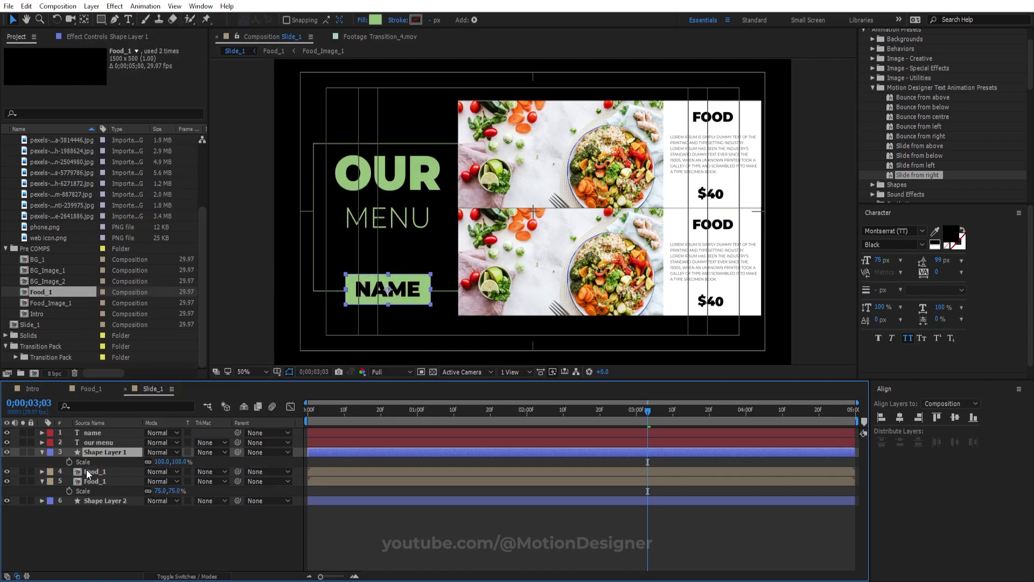
pyautogui.moveTo(357, 425); pyautogui.dragTo(244, 442)
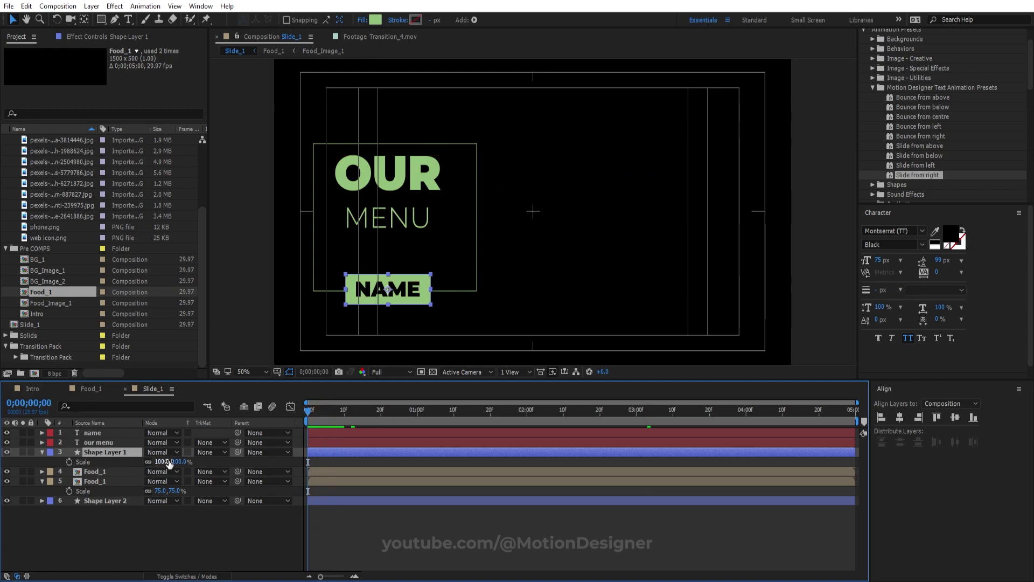
pyautogui.moveTo(321, 412); pyautogui.dragTo(360, 422)
pyautogui.click(69, 462)
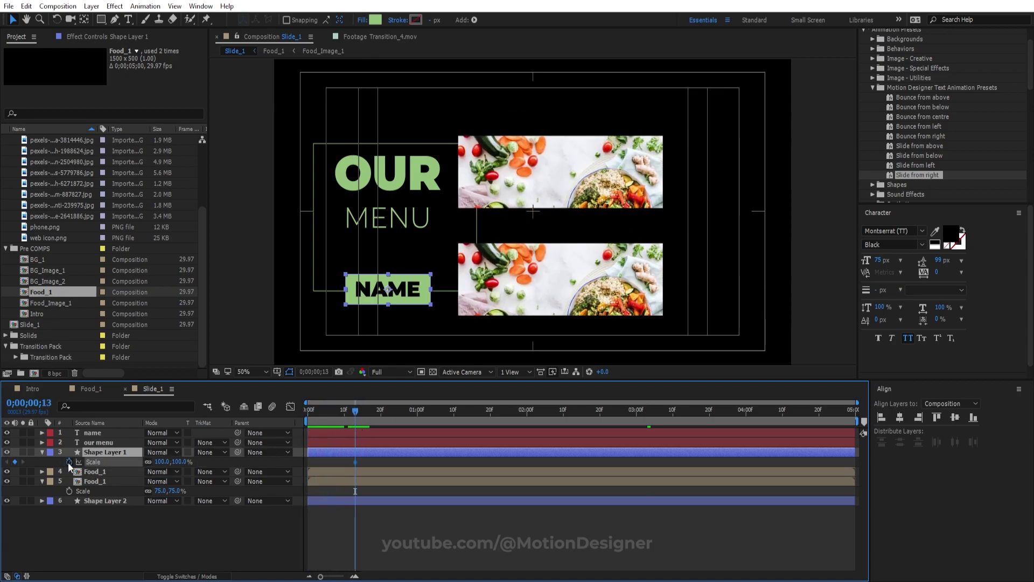
pyautogui.click(148, 462)
pyautogui.moveTo(341, 418); pyautogui.dragTo(307, 421)
pyautogui.click(162, 461)
pyautogui.press('Return')
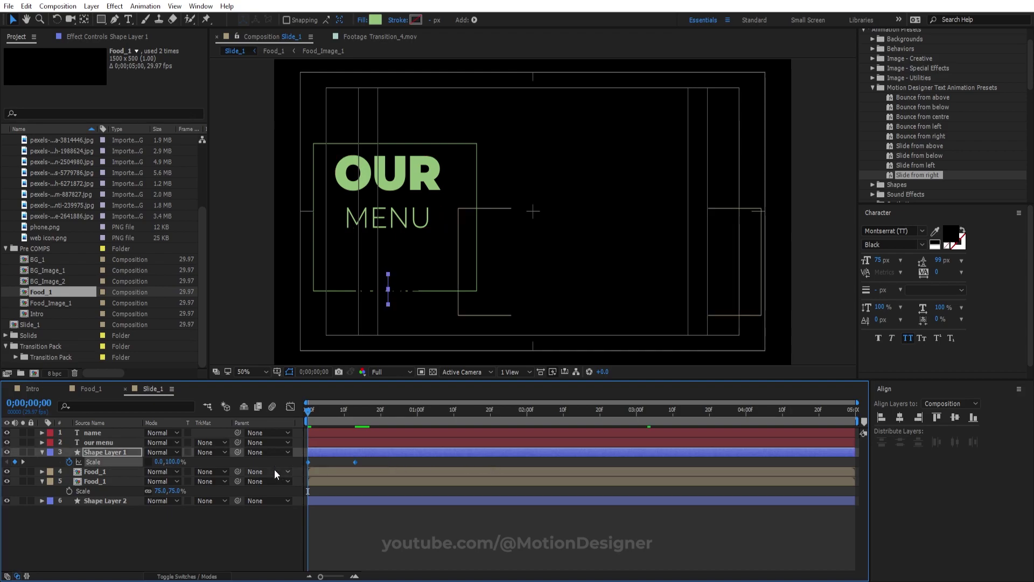
# Apply Easy Ease to the NAME rectangle's scale keyframes and preview the opening animation.
pyautogui.press('F9')
pyautogui.click(406, 519)
pyautogui.press('space')
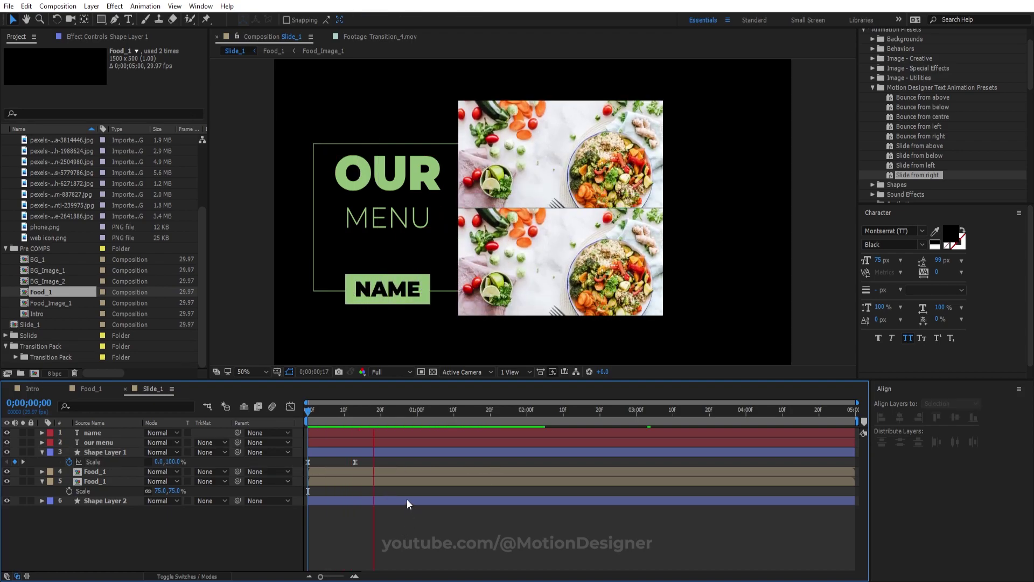
pyautogui.moveTo(345, 422); pyautogui.dragTo(351, 445)
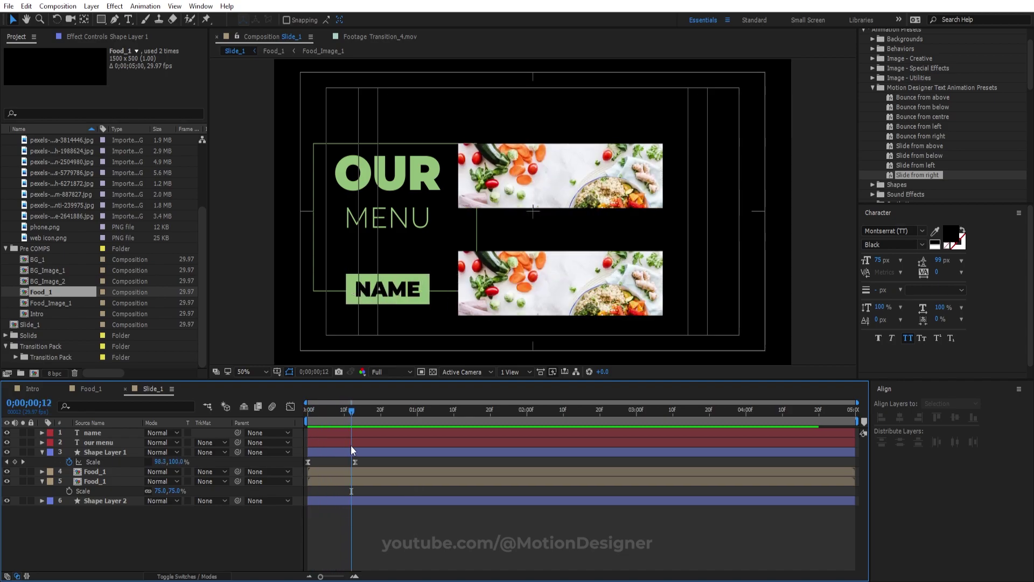
# With the transparency grid on, duplicate the NAME rectangle and use the copy as an alpha matte for the name text.
pyautogui.click(433, 372)
pyautogui.click(42, 452)
pyautogui.click(111, 452)
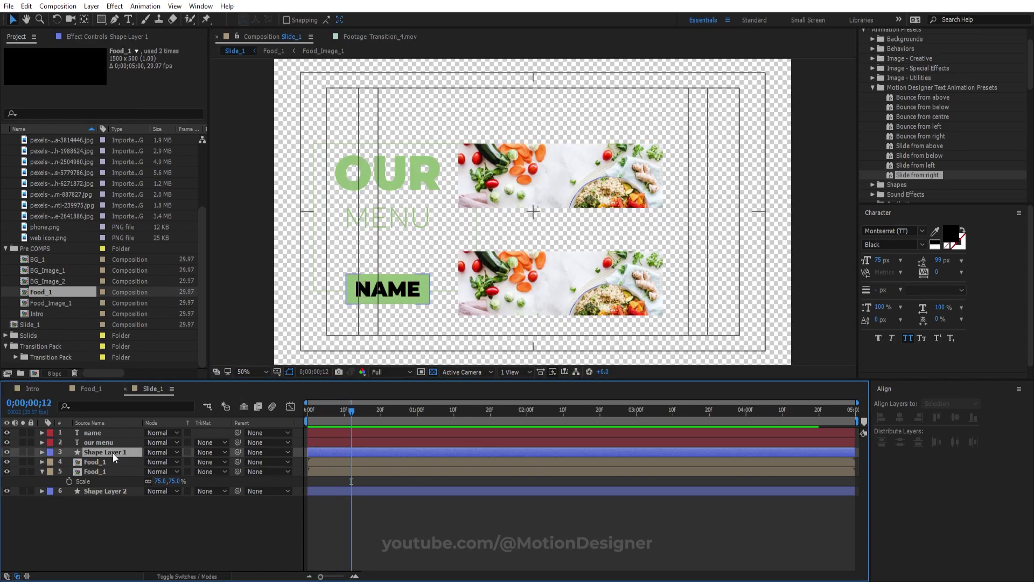
pyautogui.hotkey('ctrl', 'd')
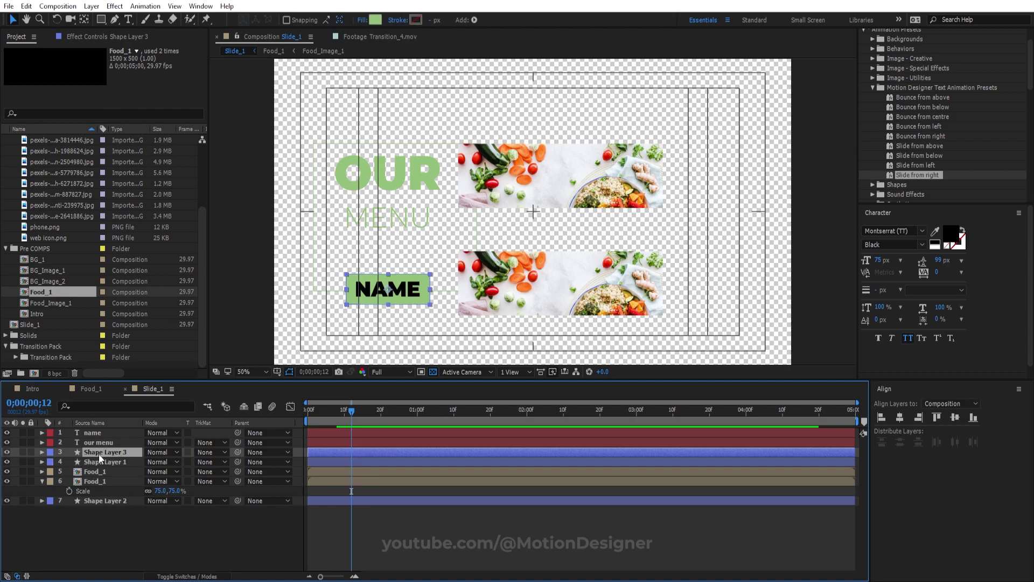
pyautogui.moveTo(99, 432); pyautogui.dragTo(122, 455)
pyautogui.click(211, 452)
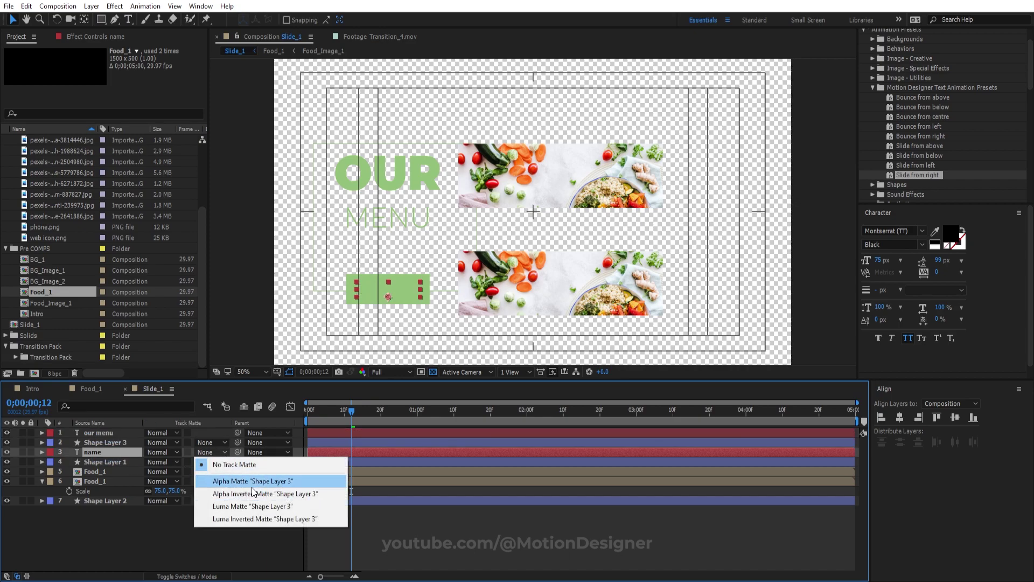
pyautogui.click(253, 477)
pyautogui.moveTo(328, 411); pyautogui.dragTo(380, 437)
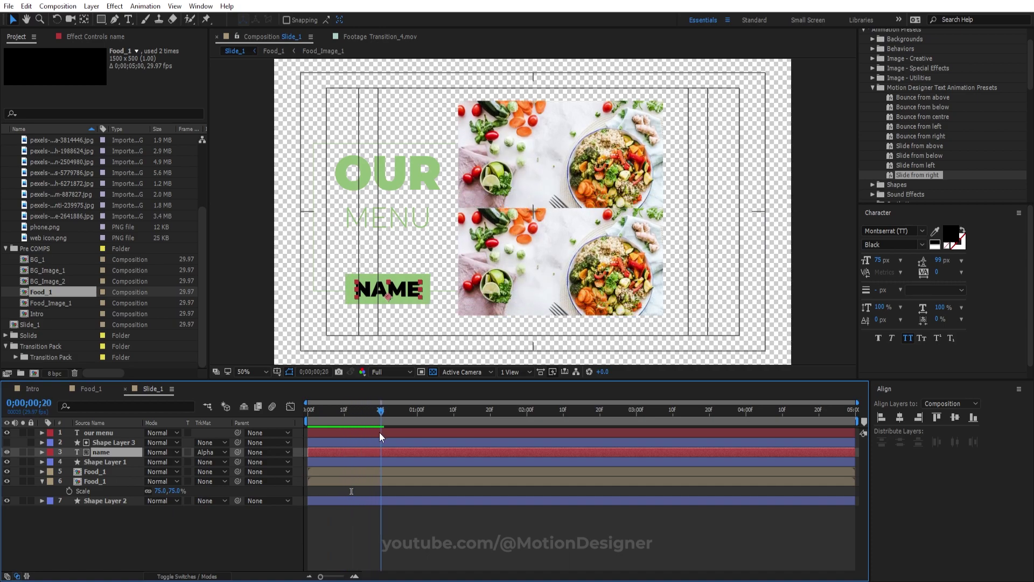
# Set the stroke width of the green frame around the OUR MENU heading to 5 px.
pyautogui.click(106, 501)
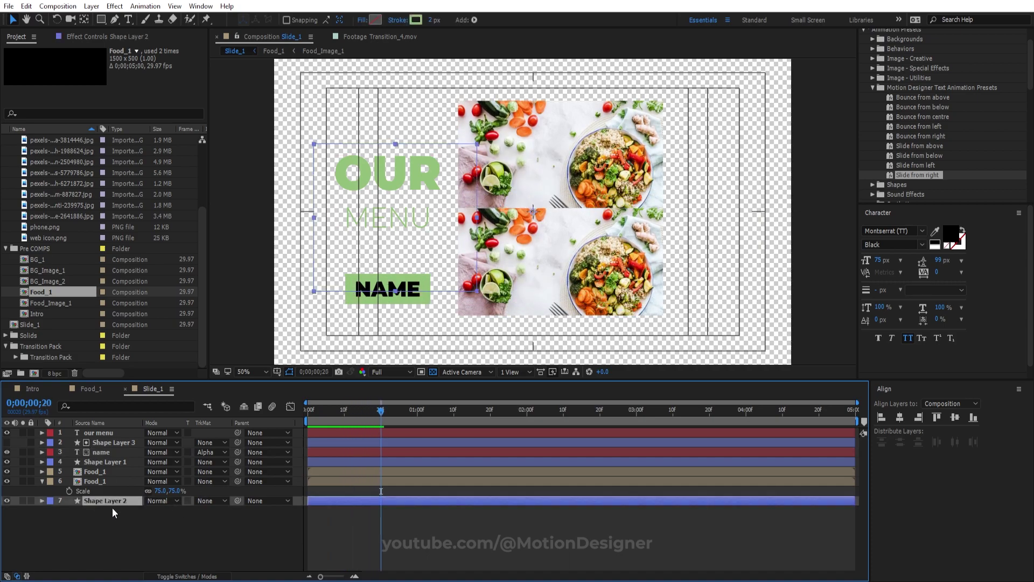
pyautogui.click(430, 21)
pyautogui.write('5')
pyautogui.press('Return')
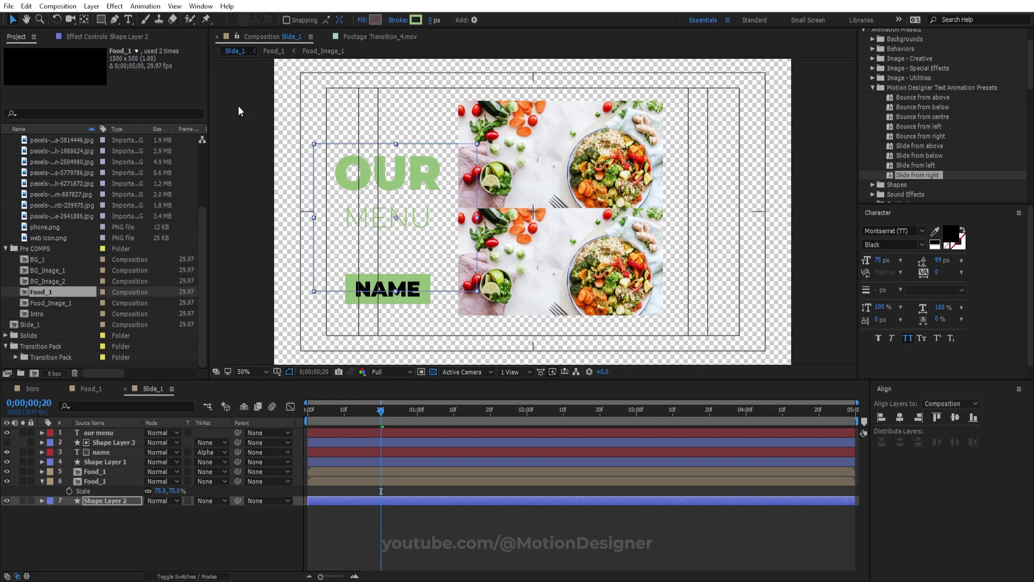
# Add Trim Paths to the green frame's shape layer and return the playhead to the composition's start.
pyautogui.click(42, 501)
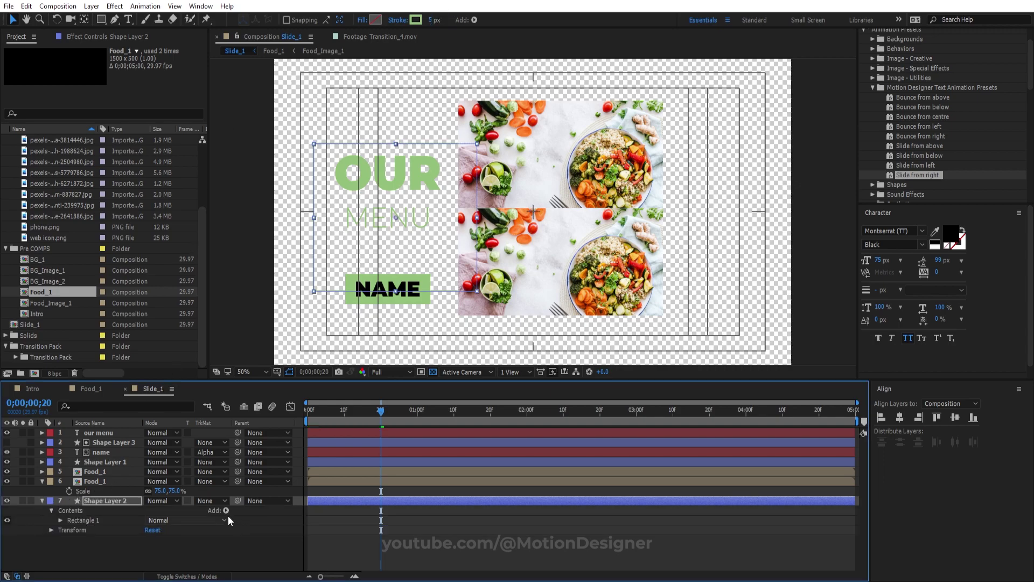
pyautogui.click(226, 510)
pyautogui.click(292, 452)
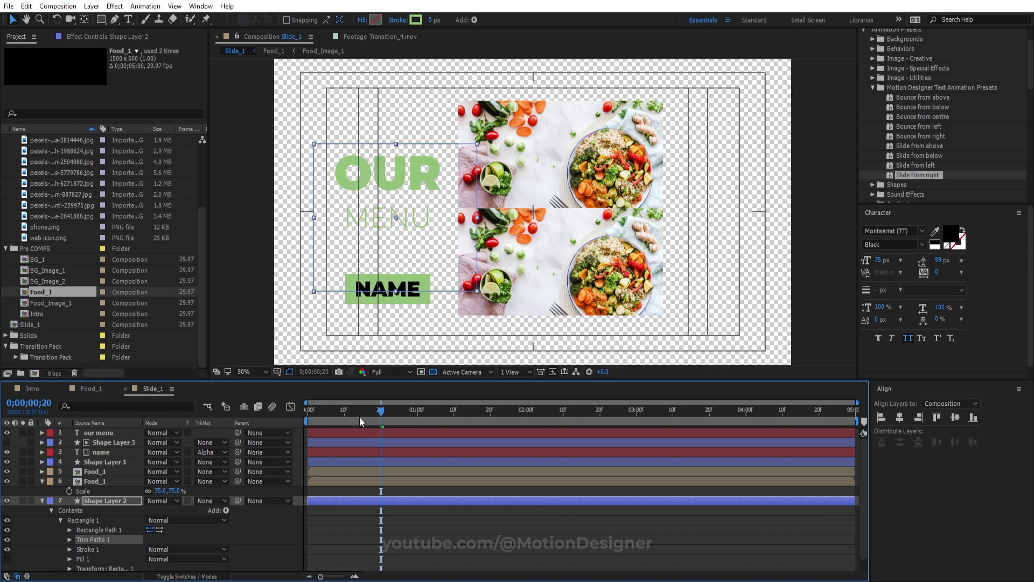
pyautogui.press('Home')
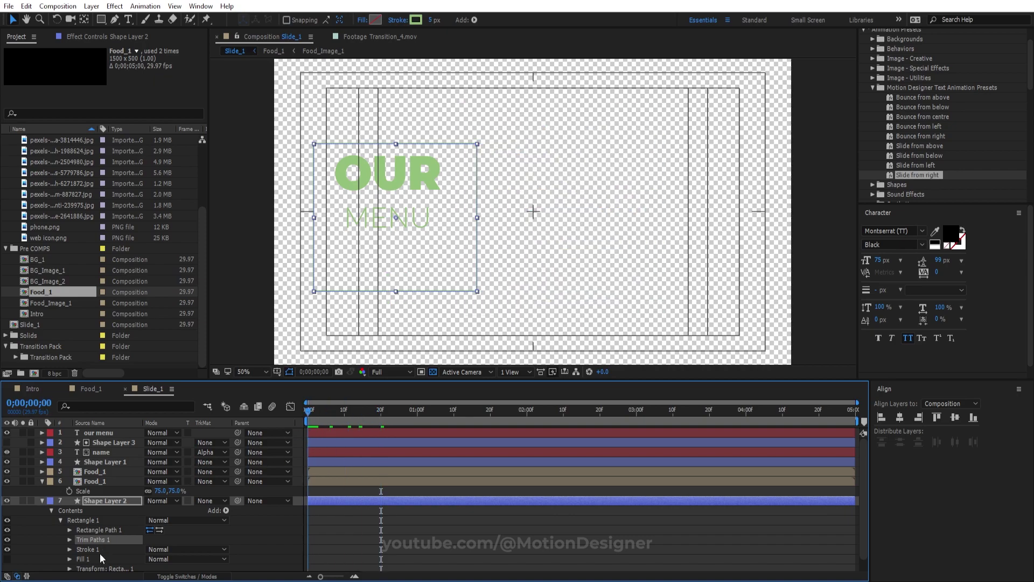
# Keyframe the green frame's Trim Paths End from 0% at the composition's start to 100% at 0;00;00;15.
pyautogui.click(70, 539)
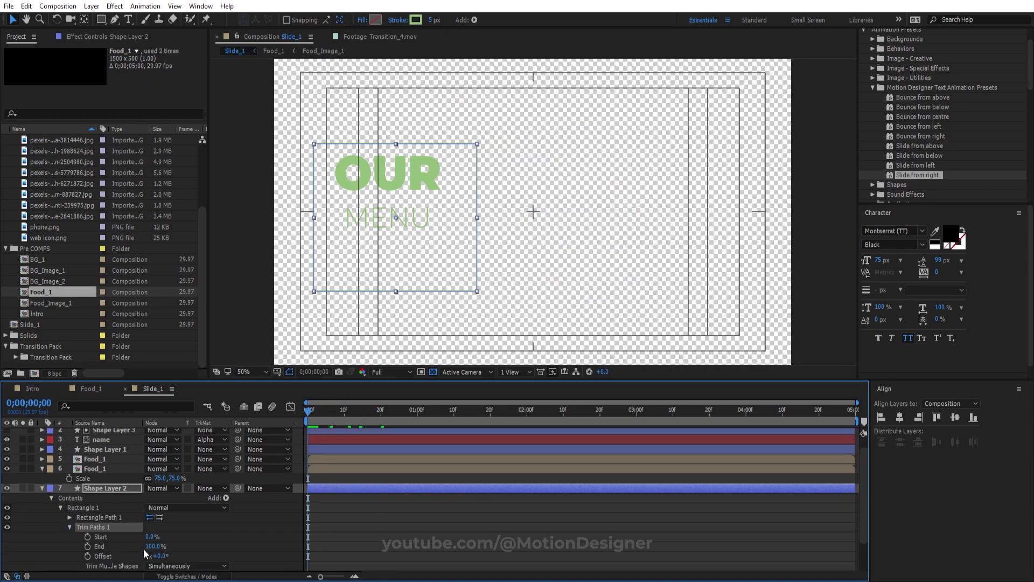
pyautogui.moveTo(145, 546)
pyautogui.mouseDown()
pyautogui.moveTo(97, 546)
pyautogui.moveTo(153, 550)
pyautogui.mouseUp()
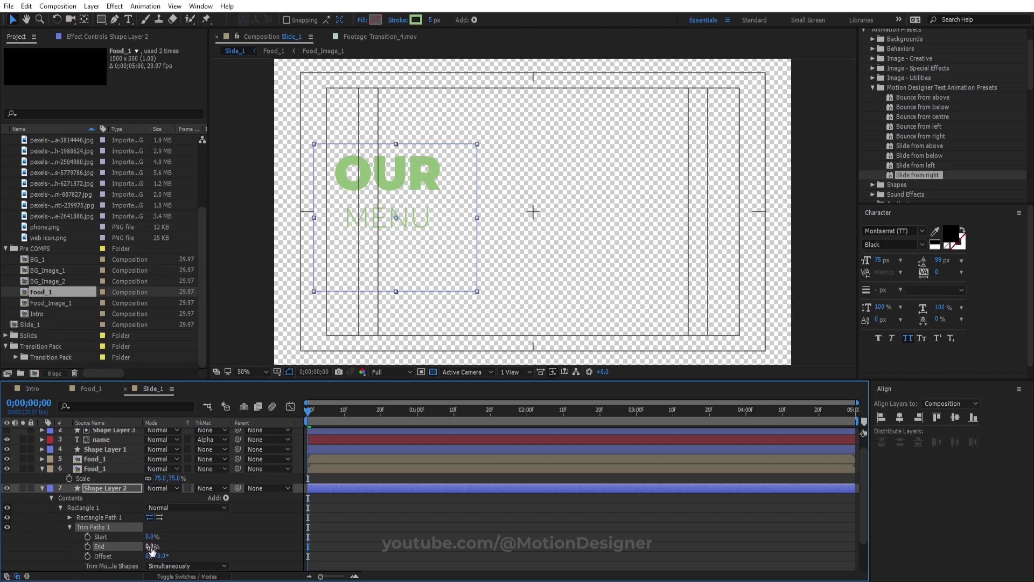
pyautogui.click(87, 546)
pyautogui.press('space')
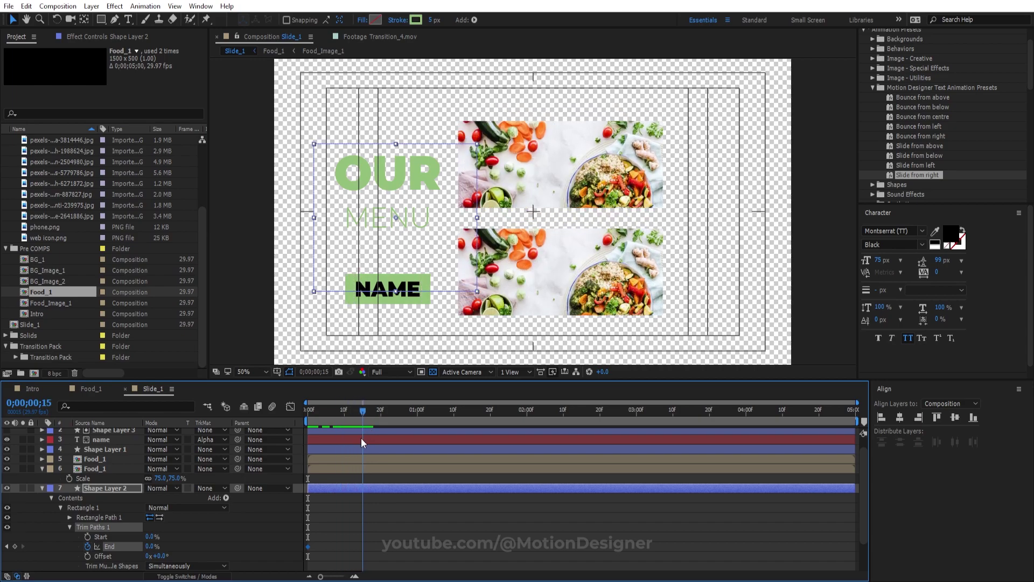
pyautogui.moveTo(153, 548); pyautogui.dragTo(431, 547)
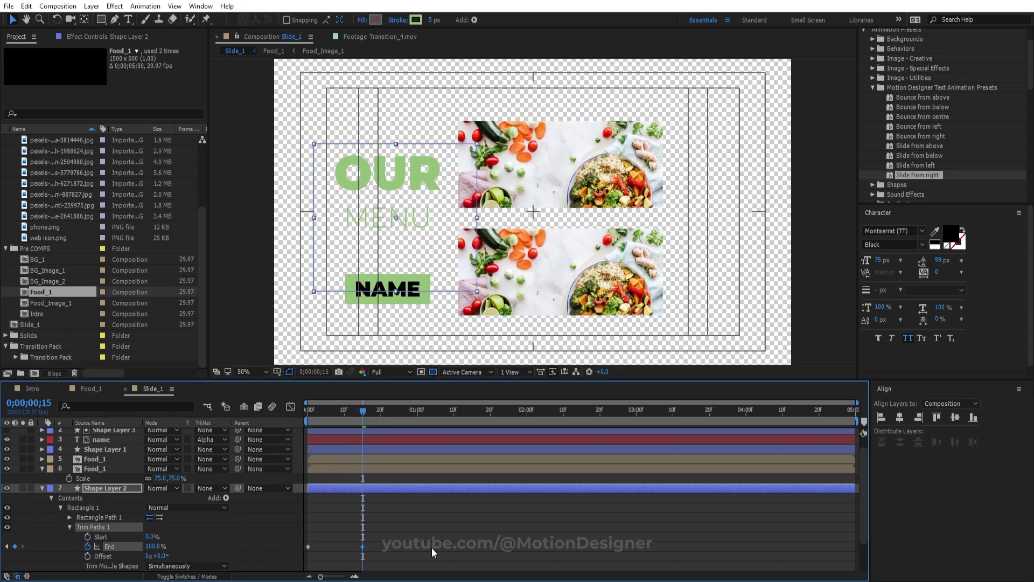
# Apply Easy Ease to the frame's Trim Paths End keyframes, turn off the transparency grid and preview the animation from the start.
pyautogui.press('F9')
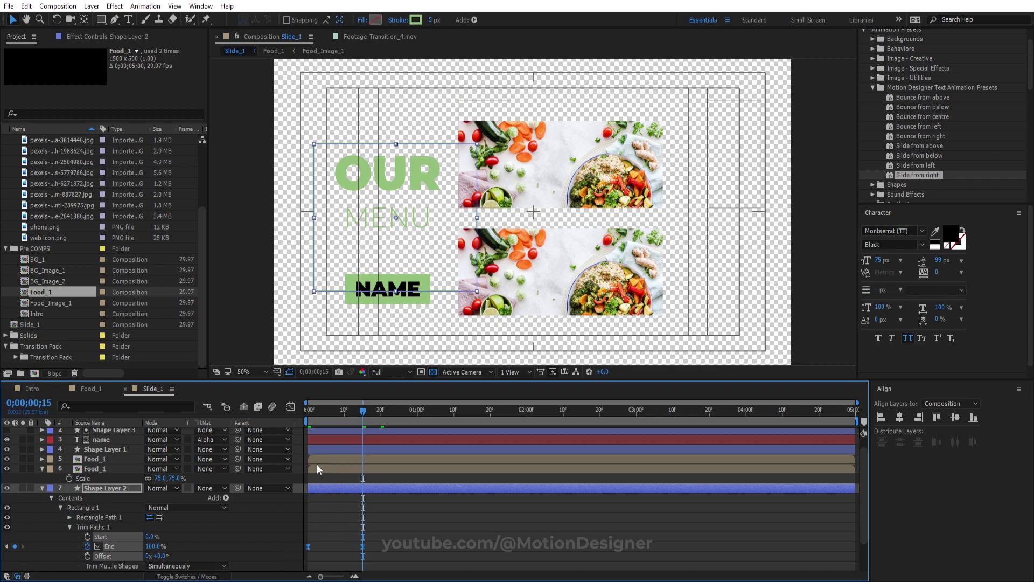
pyautogui.click(433, 373)
pyautogui.moveTo(347, 414); pyautogui.dragTo(305, 414)
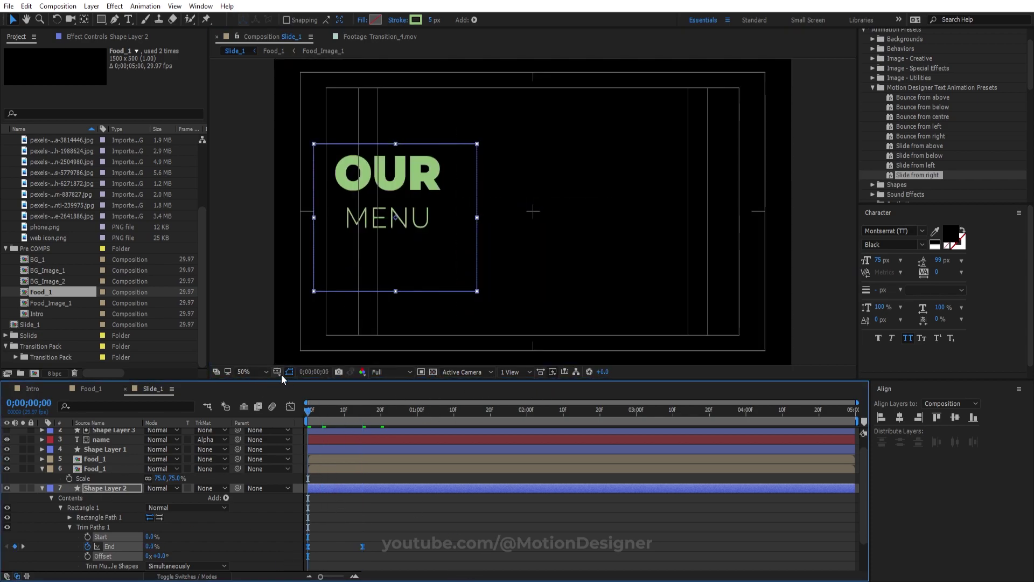
pyautogui.press('space')
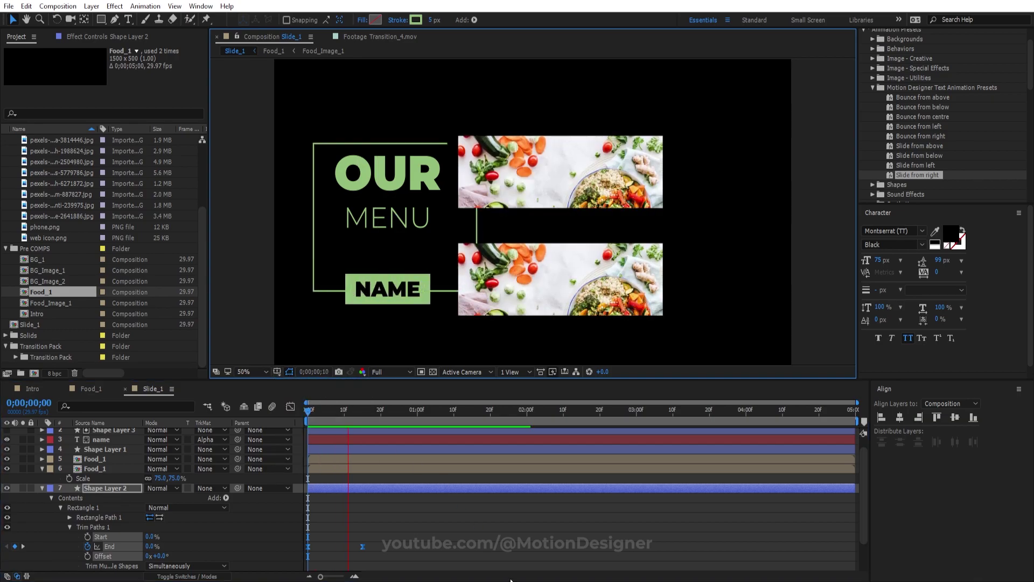
pyautogui.press('space')
# Shift the frame's second Trim Paths End keyframe to about 0;00;00;28, preview it, and collapse the expanded layer properties.
pyautogui.click(393, 556)
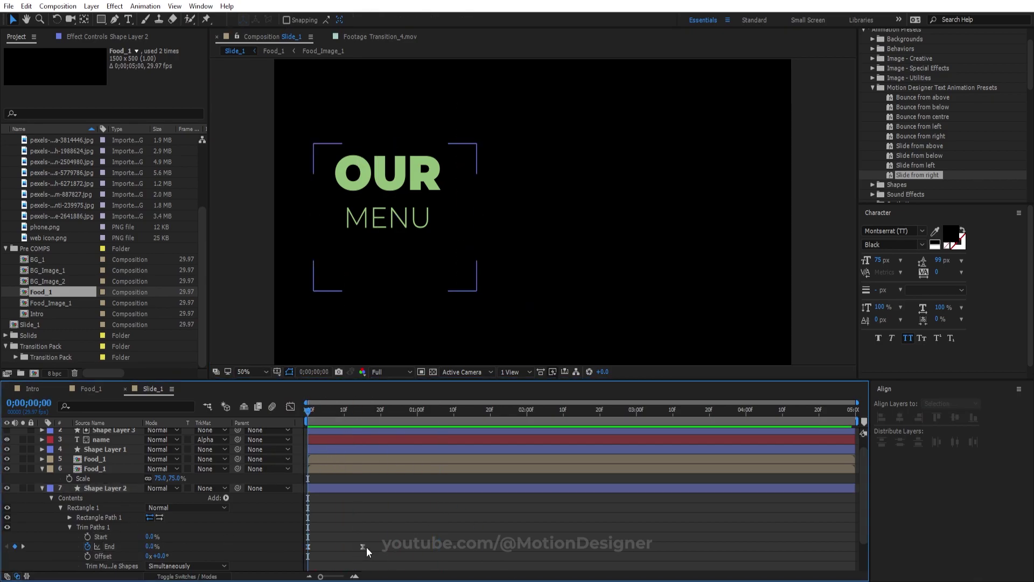
pyautogui.press('space')
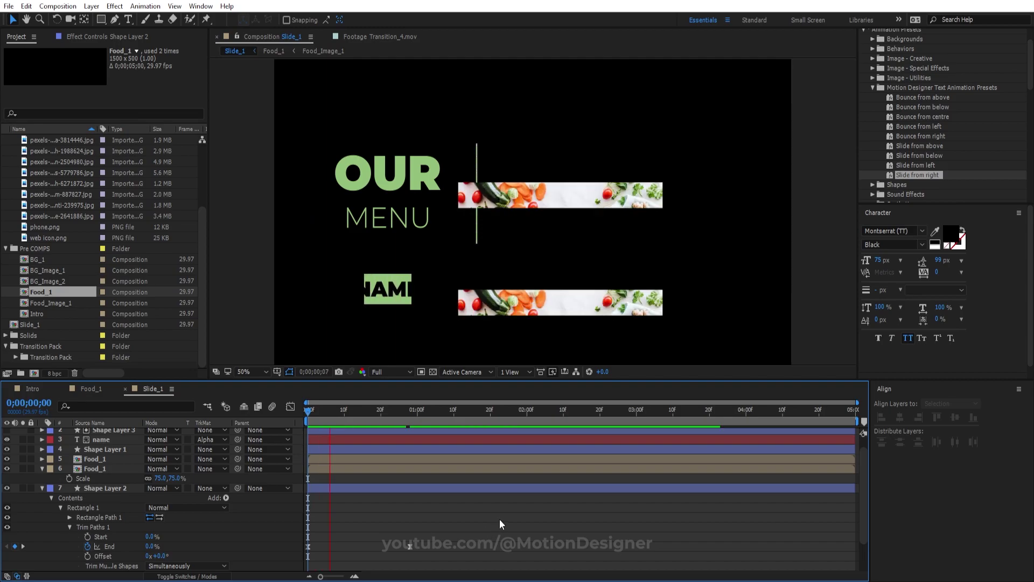
pyautogui.click(42, 469)
pyautogui.click(42, 479)
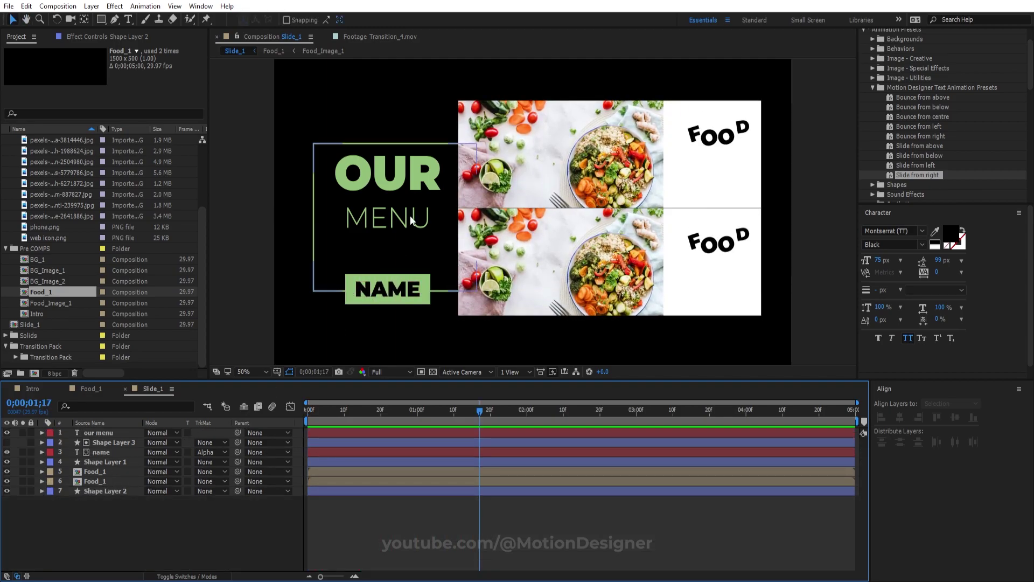
# Move the OUR MENU heading slightly down inside the green frame, closer to the NAME label.
pyautogui.click(401, 177)
pyautogui.click(399, 409)
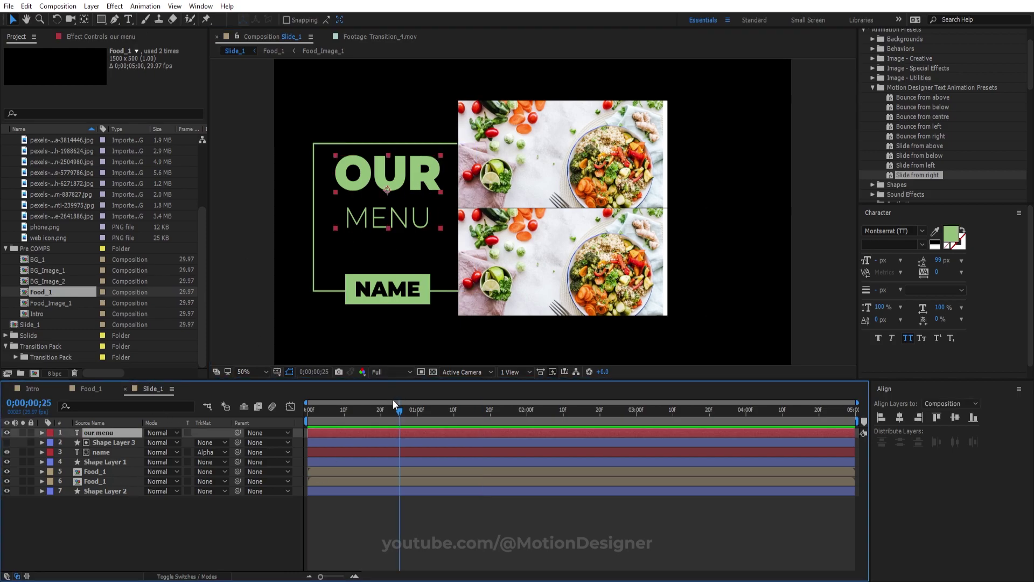
pyautogui.moveTo(394, 405); pyautogui.dragTo(435, 411)
pyautogui.moveTo(423, 200); pyautogui.dragTo(424, 205)
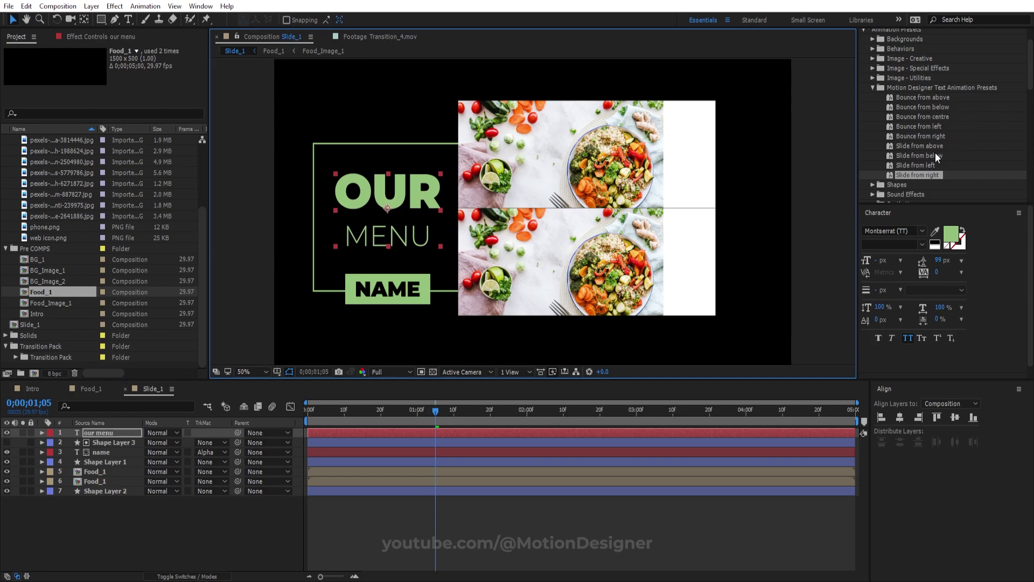
# Apply the Slide from above text preset to the OUR MENU heading at 0;00;00;25 and preview it.
pyautogui.click(915, 147)
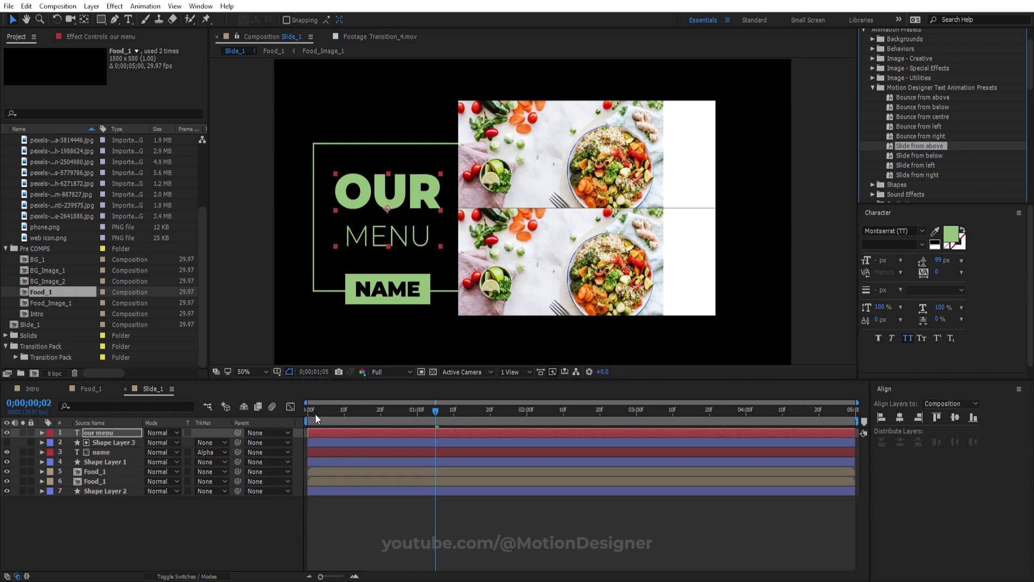
pyautogui.moveTo(316, 414); pyautogui.dragTo(400, 424)
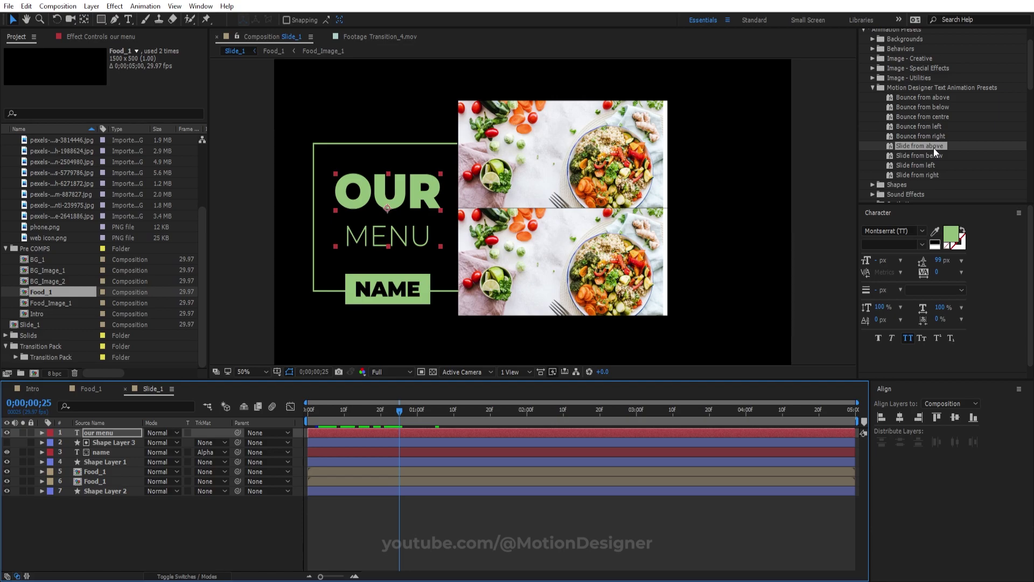
pyautogui.moveTo(940, 149); pyautogui.dragTo(407, 436)
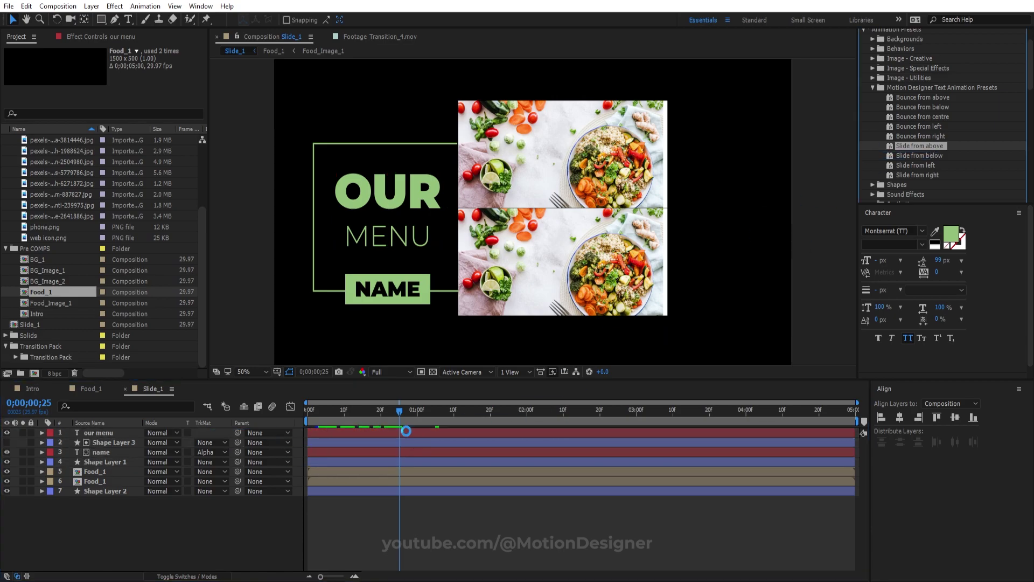
pyautogui.press('space')
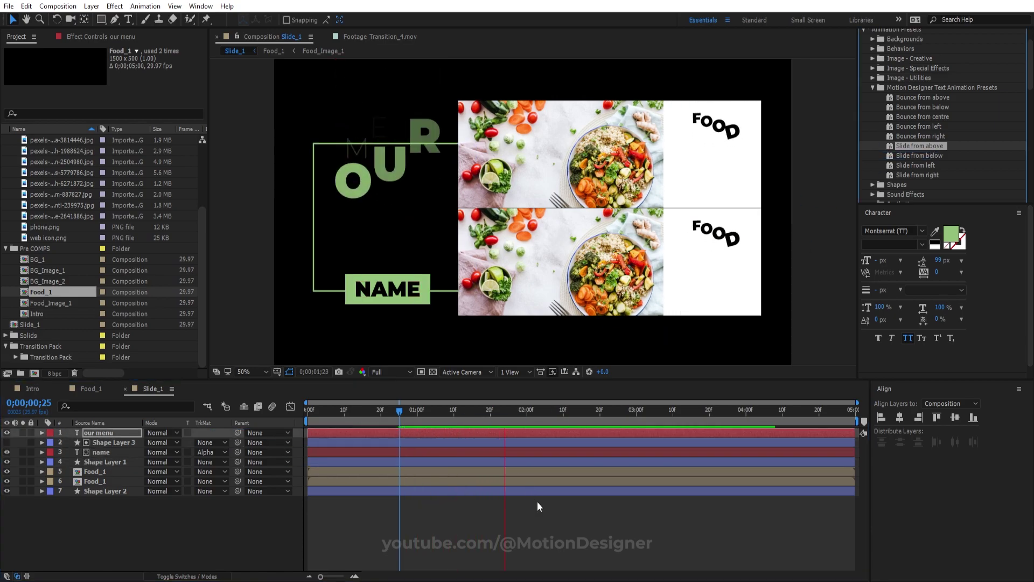
# Retime the OUR MENU heading's Range Selector Offset keyframes to run from near the composition's start to about 0;00;01;10, and preview.
pyautogui.press('Home')
pyautogui.press('space')
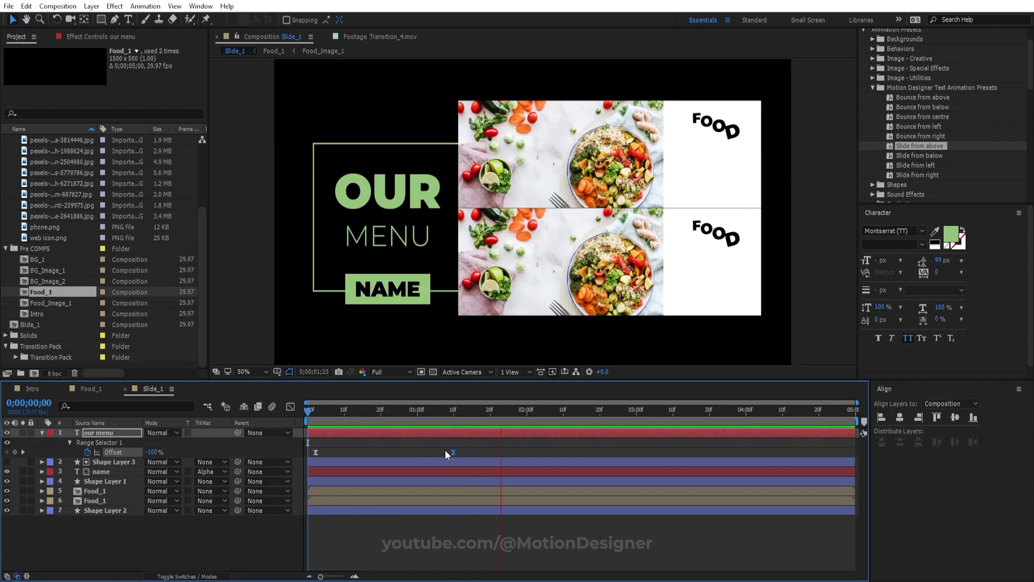
pyautogui.press('space')
pyautogui.press('u')
pyautogui.press('u')
pyautogui.press('Home')
pyautogui.press('space')
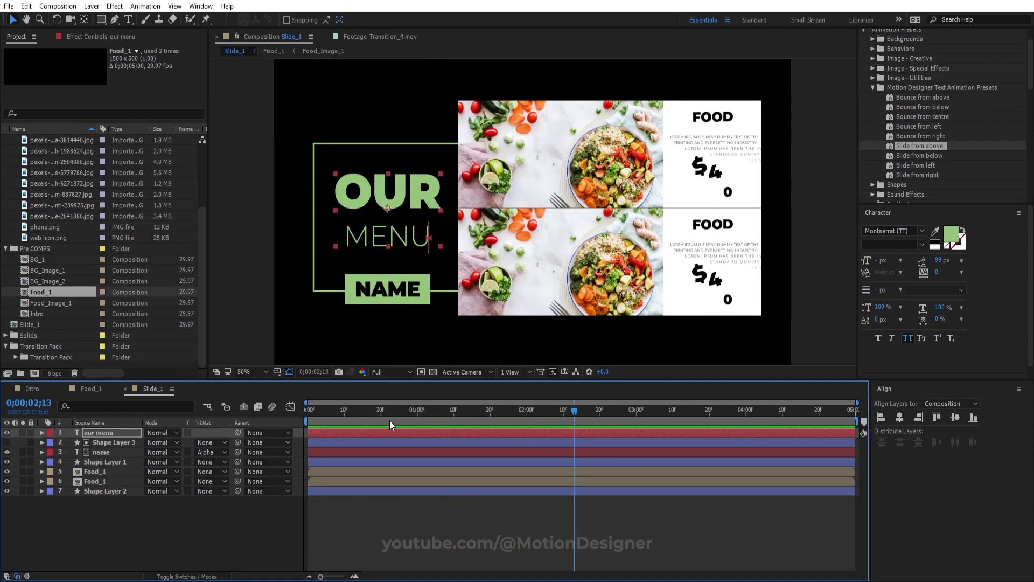
pyautogui.click(134, 517)
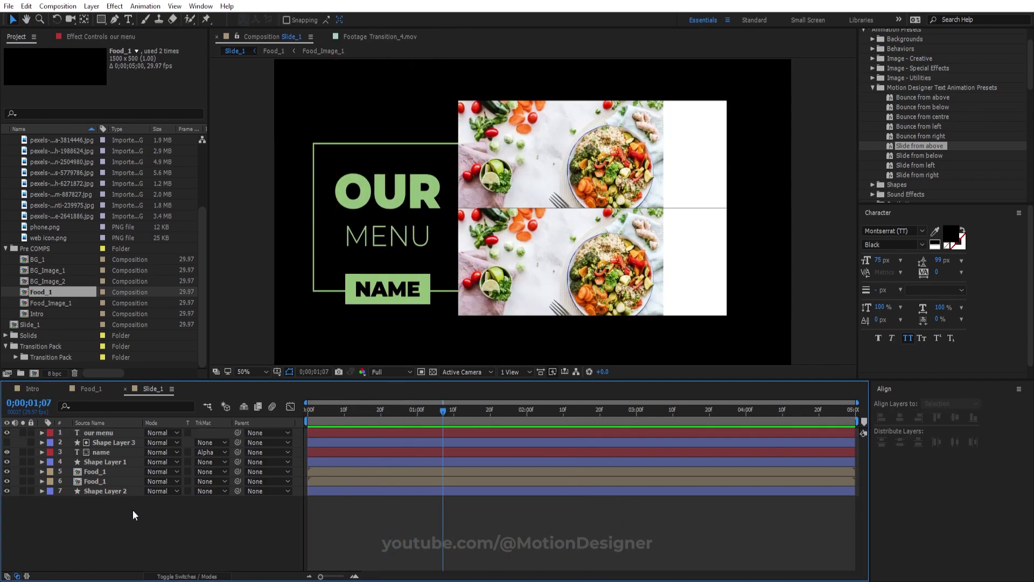
# Duplicate the BG_1 composition, place the copy beneath all other layers in Slide_1, and preview from the start.
pyautogui.click(41, 260)
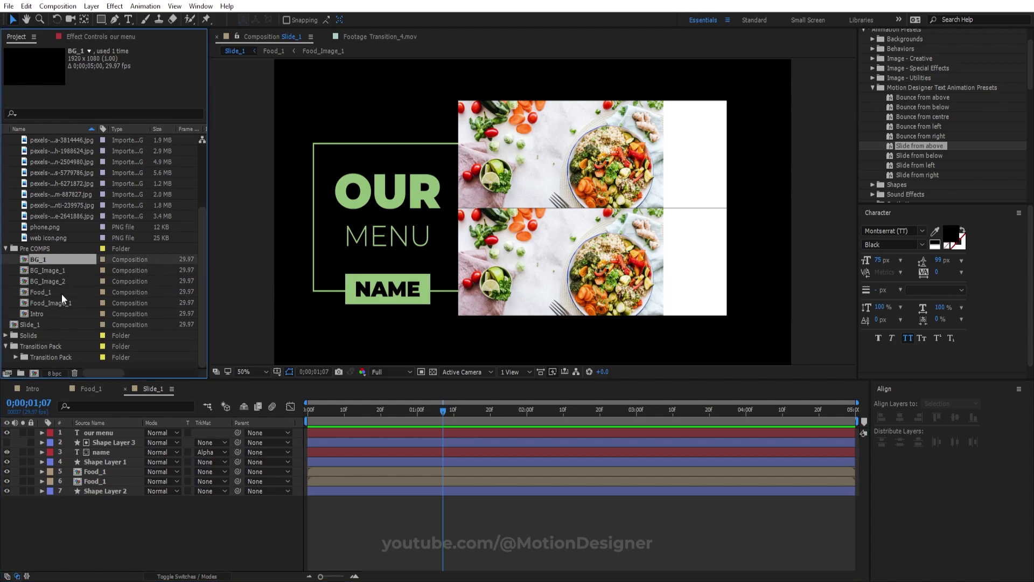
pyautogui.hotkey('ctrl', 'd')
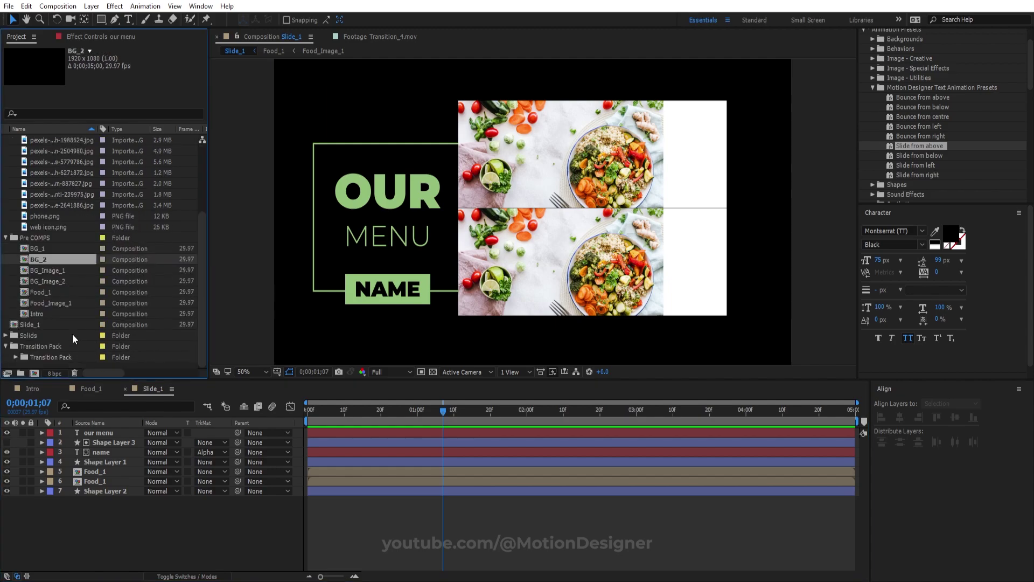
pyautogui.moveTo(63, 252); pyautogui.dragTo(148, 541)
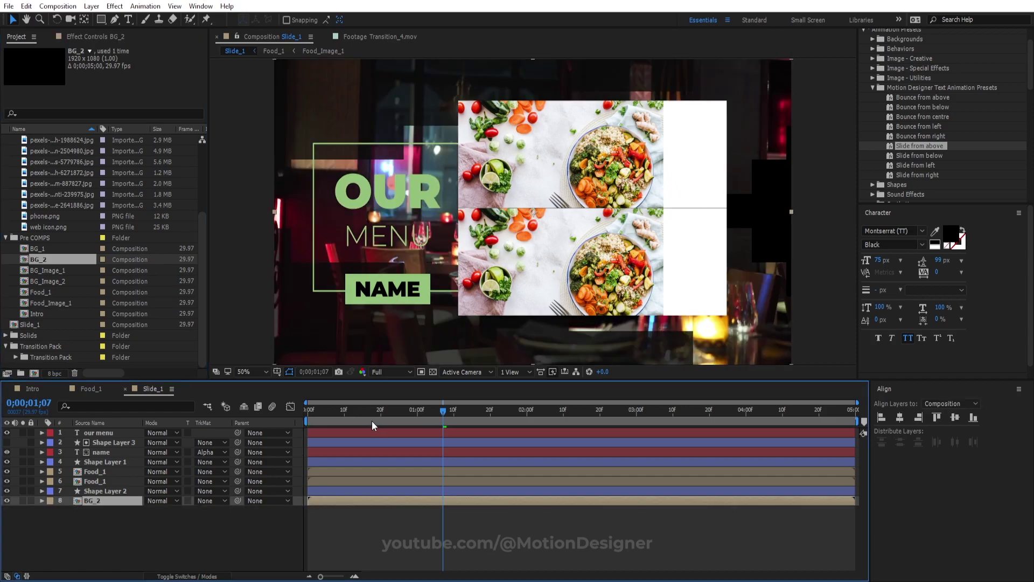
pyautogui.press('Home')
pyautogui.press('space')
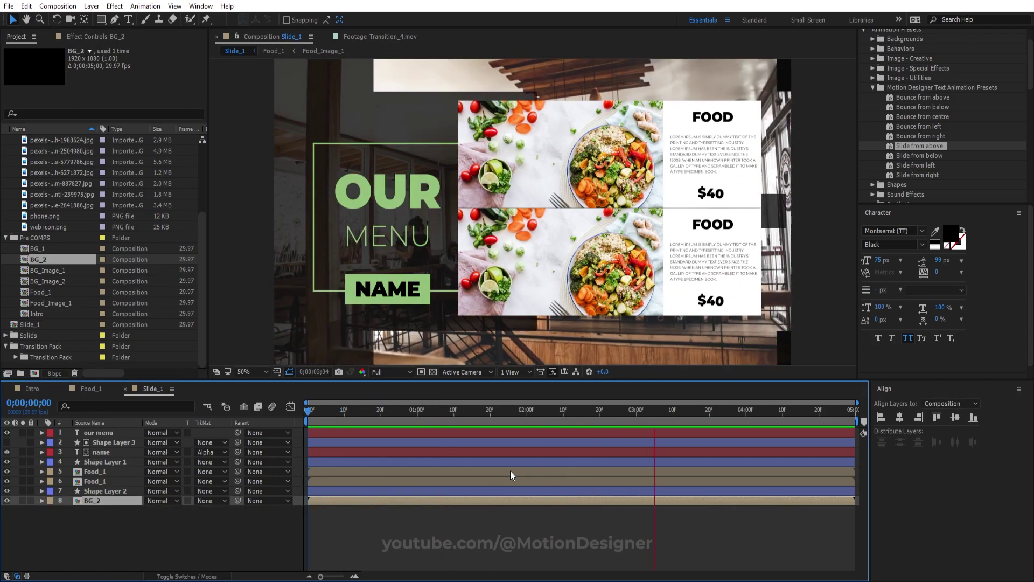
pyautogui.press('space')
# Duplicate the Food_1 composition in the project and open the copy for editing.
pyautogui.click(103, 472)
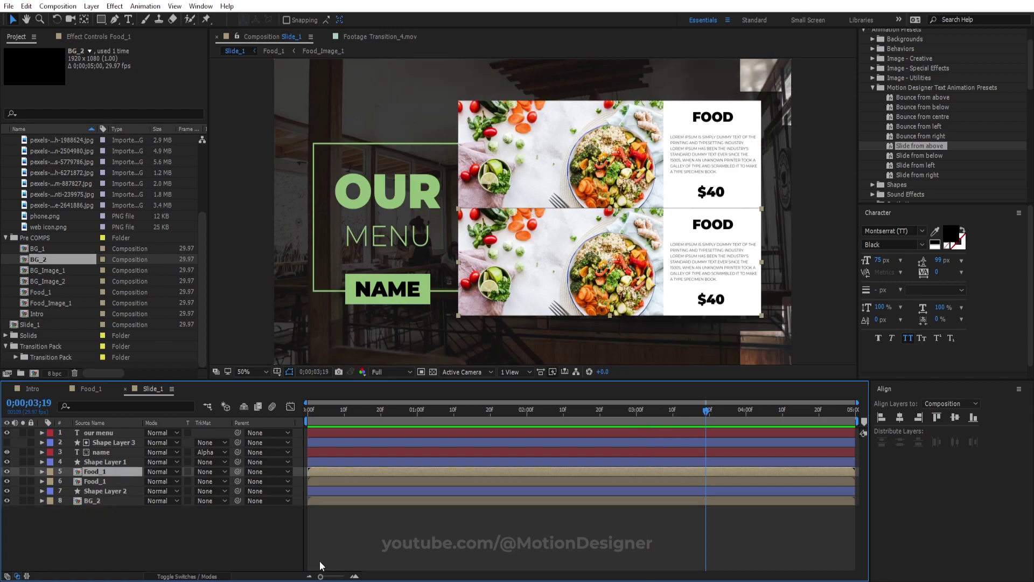
pyautogui.click(206, 546)
pyautogui.click(591, 255)
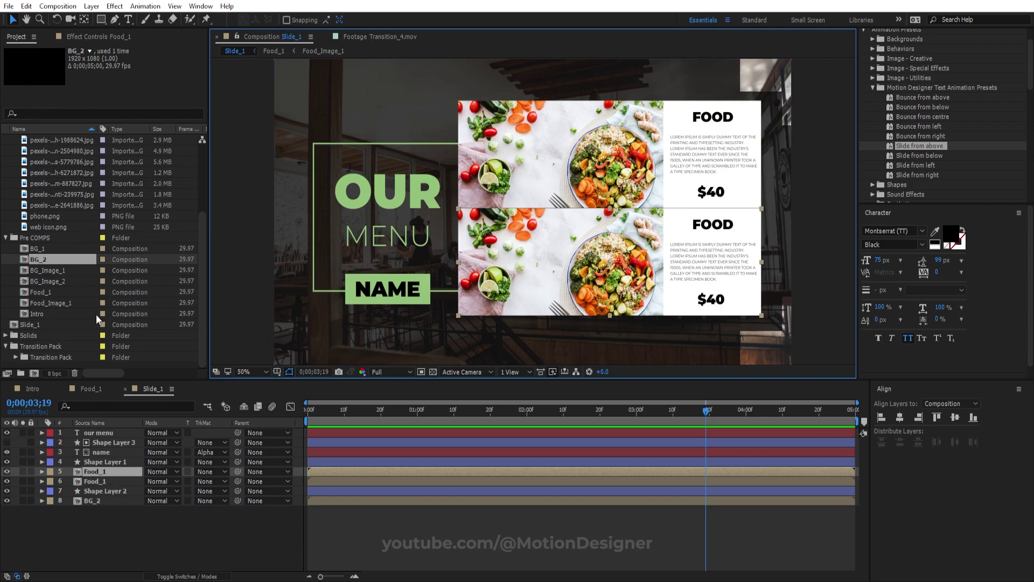
pyautogui.click(63, 291)
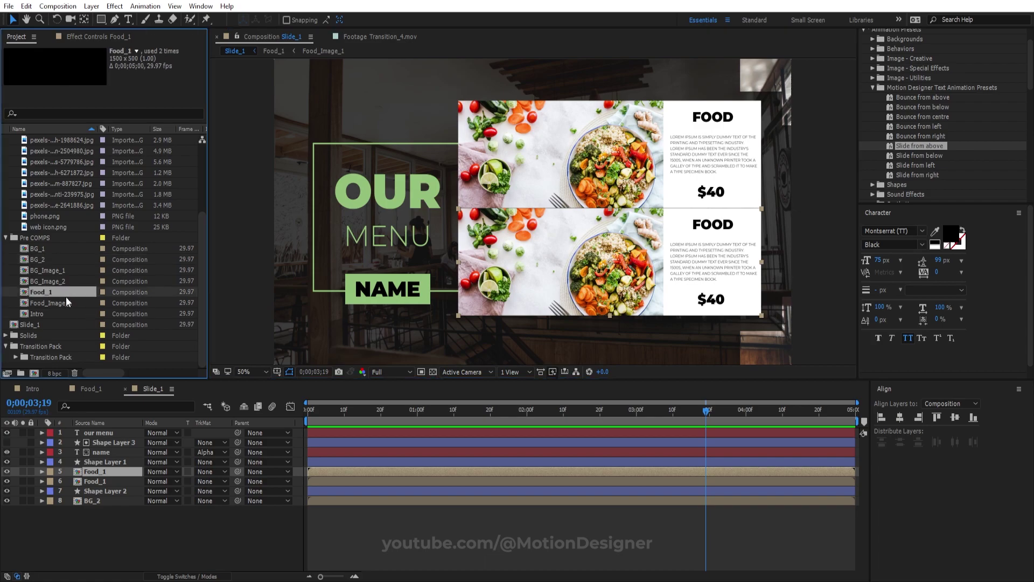
pyautogui.hotkey('ctrl', 'd')
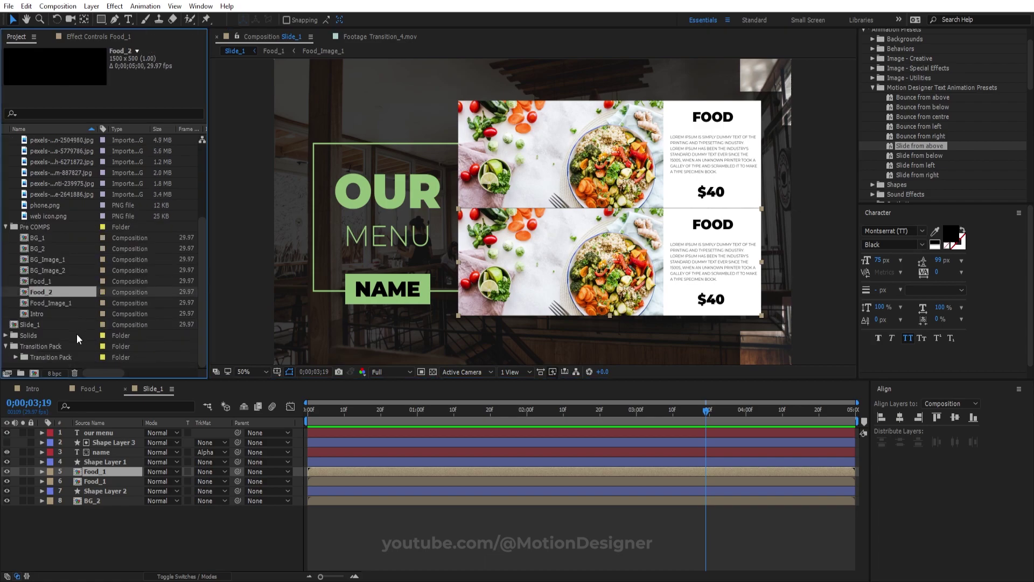
pyautogui.doubleClick(63, 292)
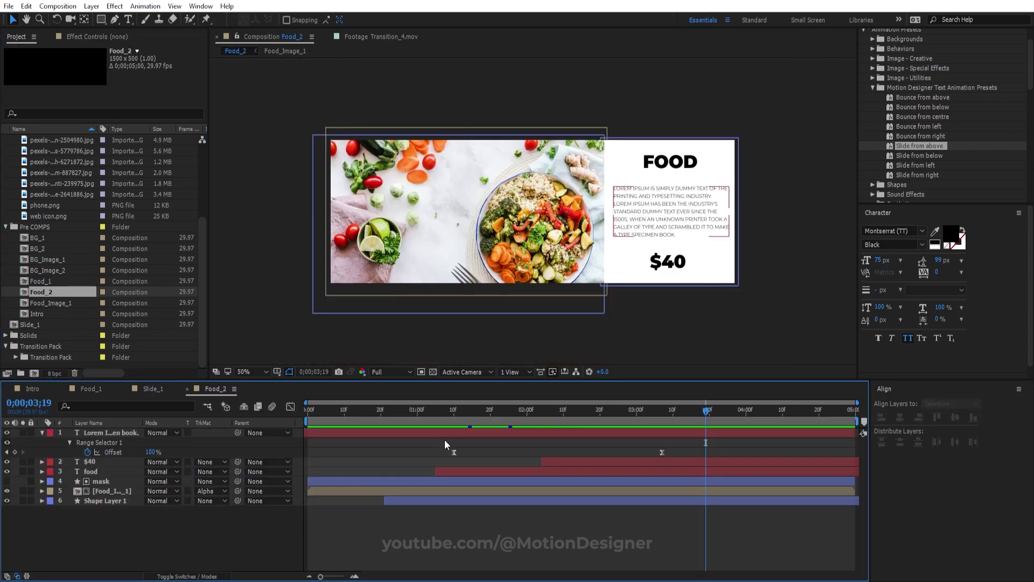
# Duplicate the Food_Image_1 composition and replace the food image layer in Food_2 with the copy.
pyautogui.click(366, 253)
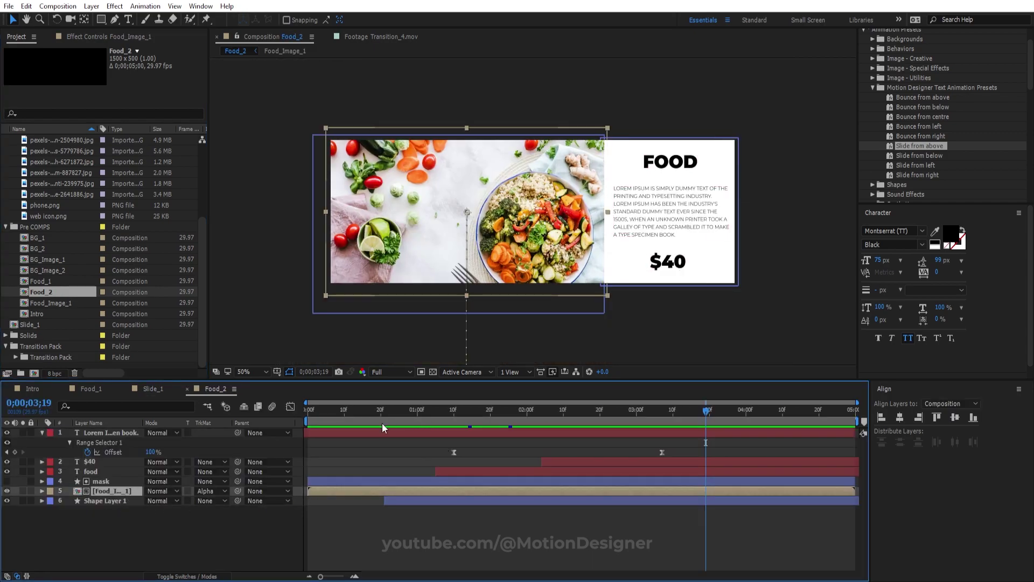
pyautogui.click(60, 284)
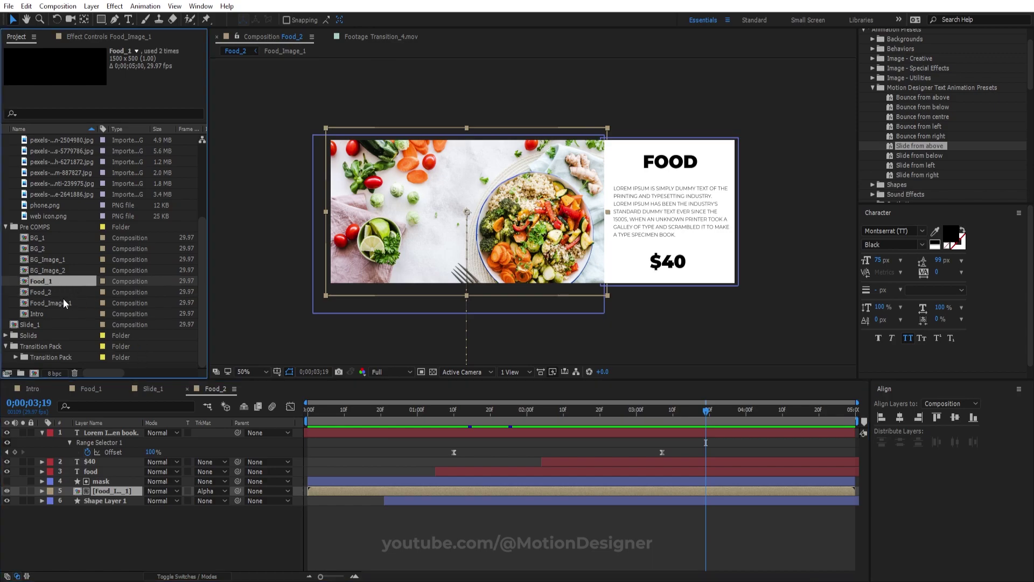
pyautogui.click(65, 303)
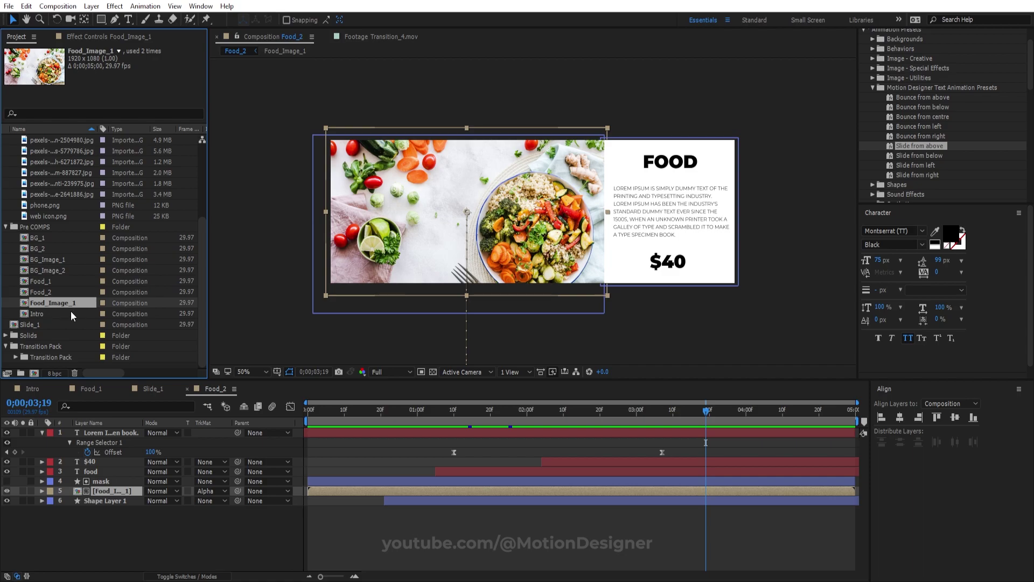
pyautogui.hotkey('ctrl', 'd')
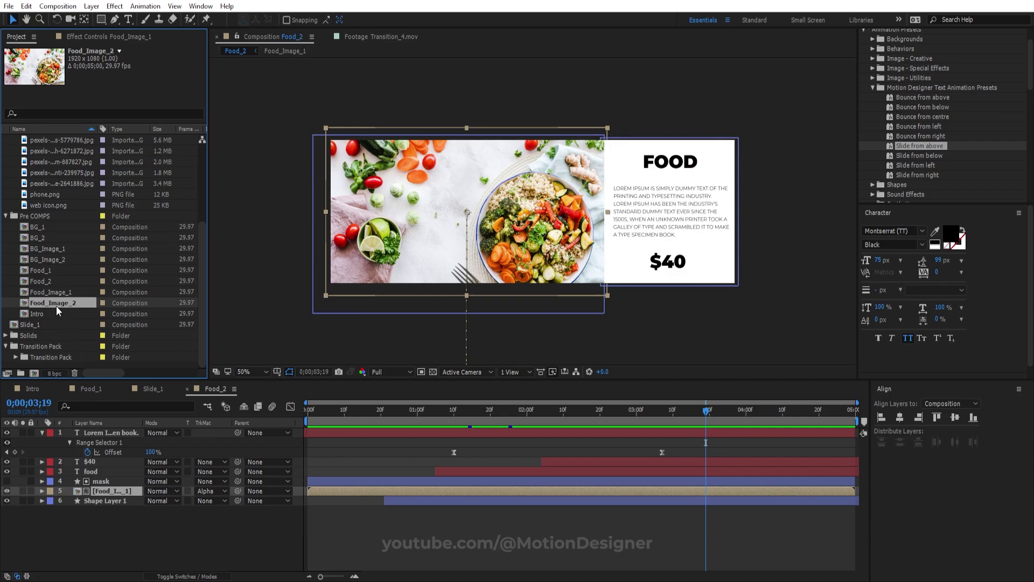
pyautogui.moveTo(56, 307); pyautogui.dragTo(107, 490)
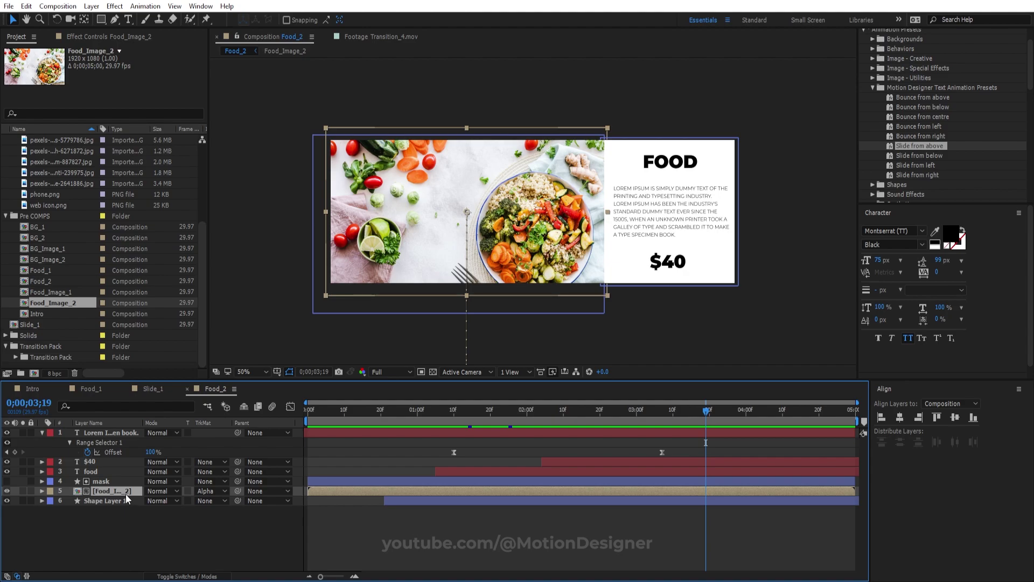
# Replace the picture inside the Food_Image_2 composition with the salad bowl image ending in 6271872.jpg.
pyautogui.doubleClick(114, 492)
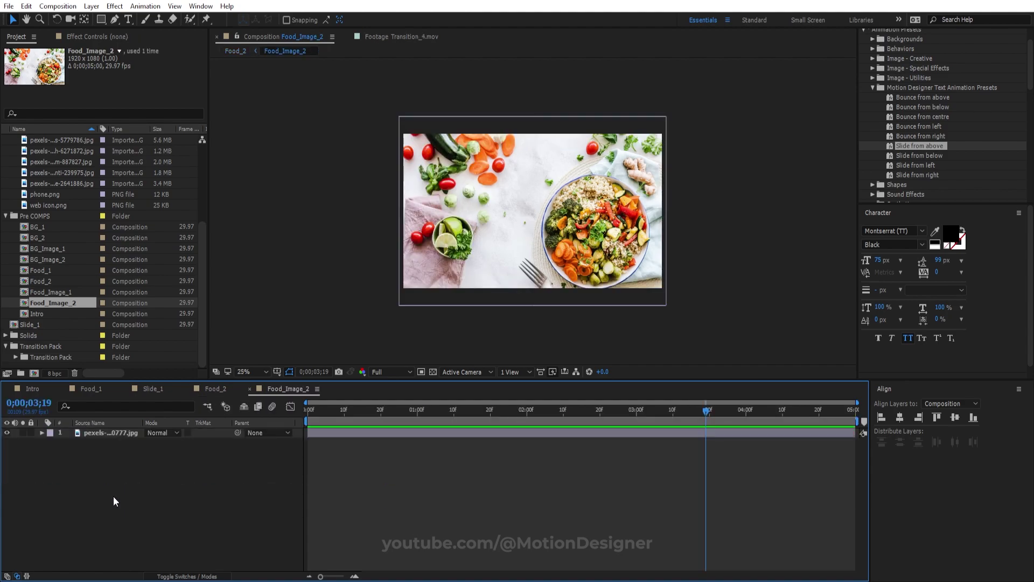
pyautogui.click(115, 434)
pyautogui.click(43, 161)
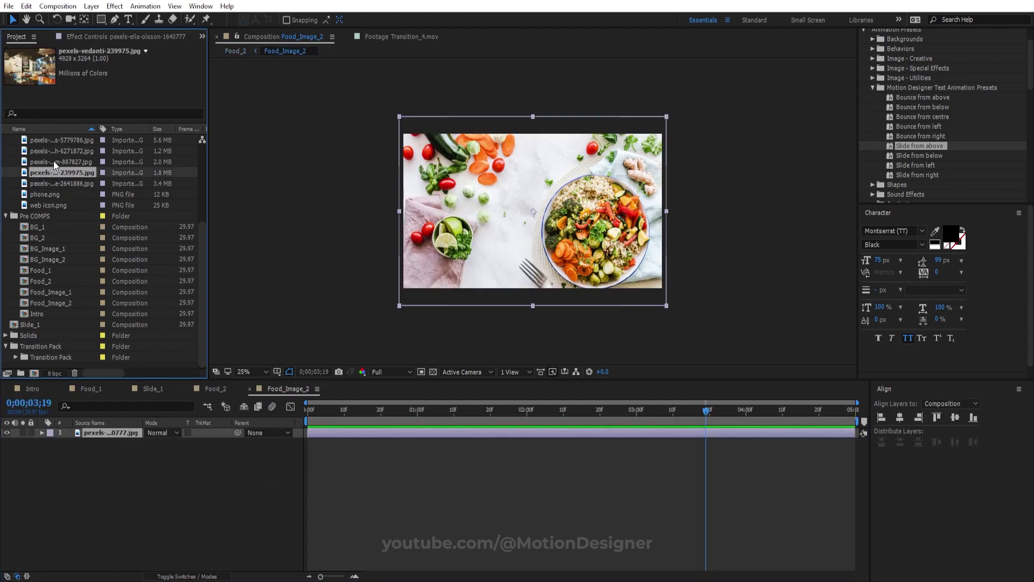
pyautogui.scroll(4, 60, 229)
pyautogui.click(67, 215)
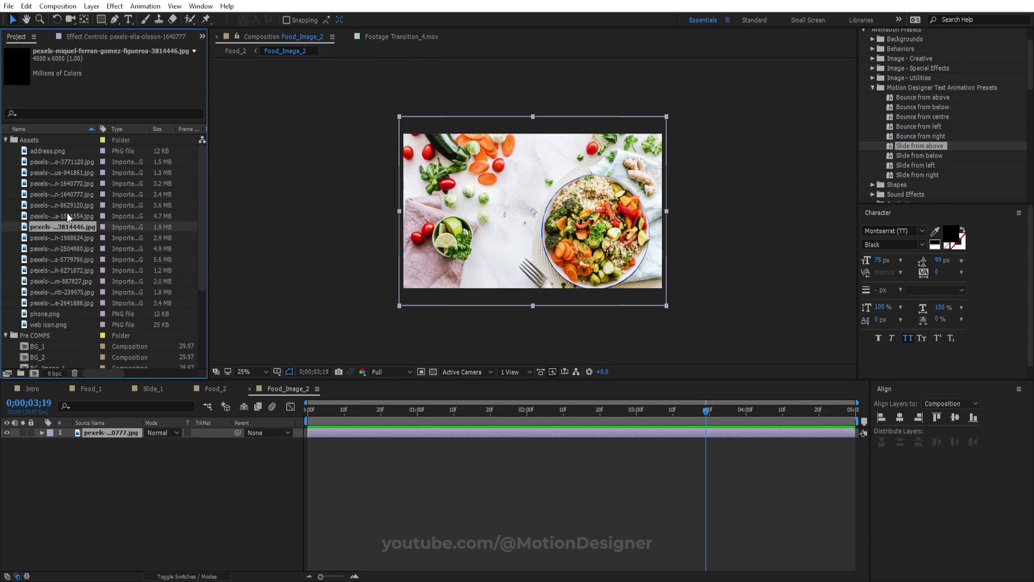
pyautogui.click(66, 205)
pyautogui.click(62, 271)
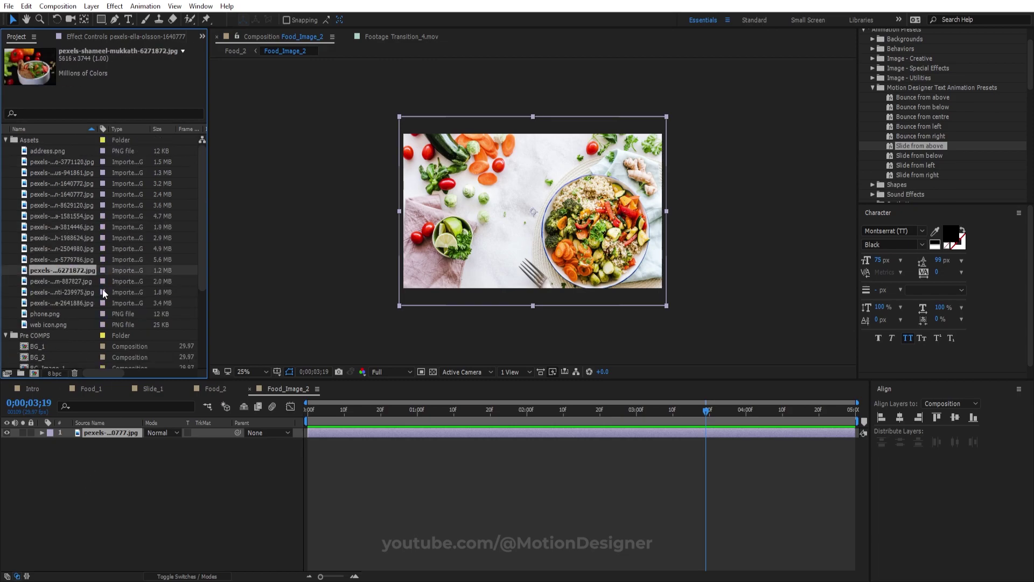
pyautogui.moveTo(61, 270); pyautogui.dragTo(631, 281)
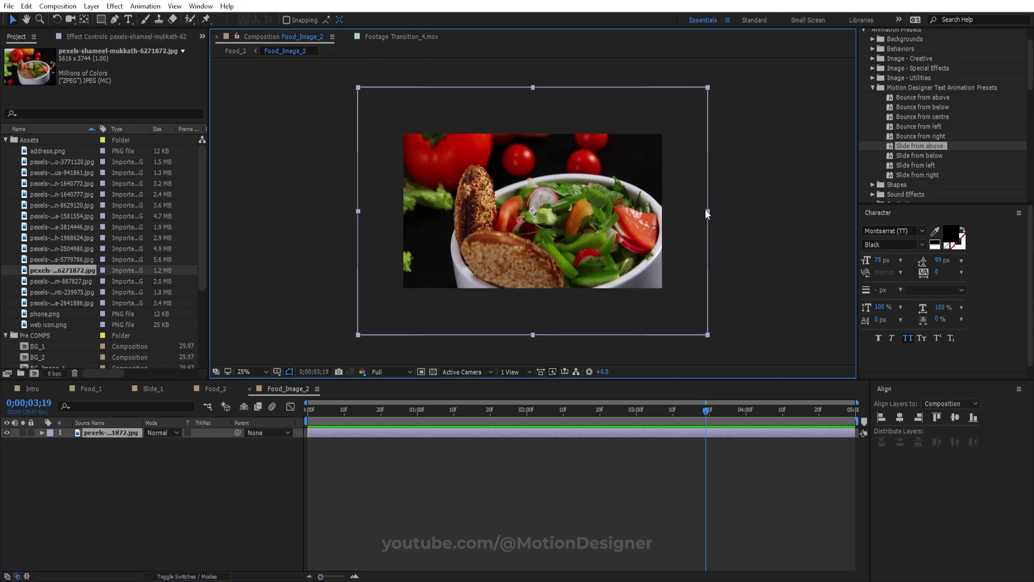
# Scale the salad image down to fit the Food_Image_2 frame, and review the Food_2 animation.
pyautogui.moveTo(707, 212); pyautogui.dragTo(667, 212)
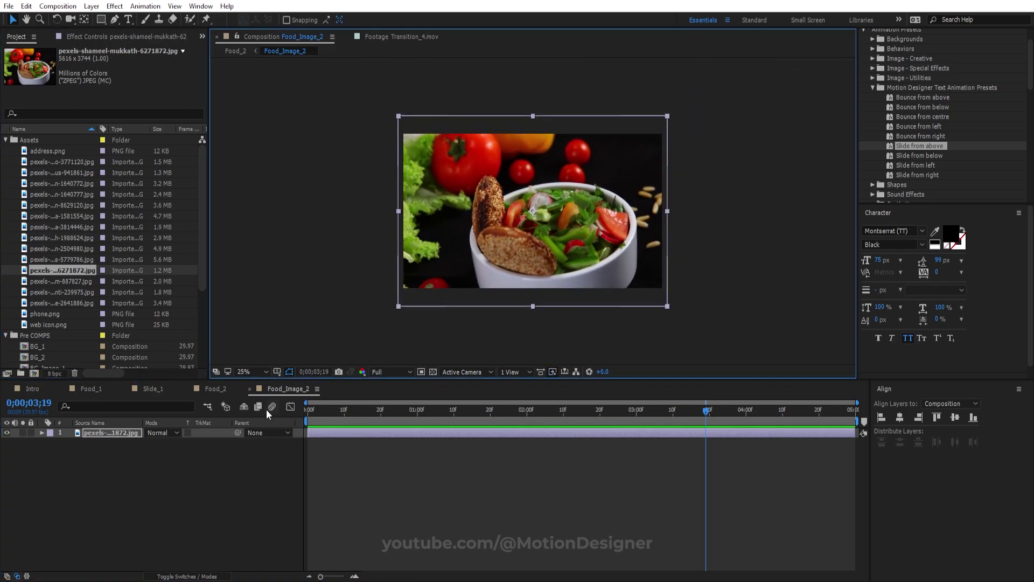
pyautogui.click(248, 388)
pyautogui.moveTo(315, 416); pyautogui.dragTo(585, 465)
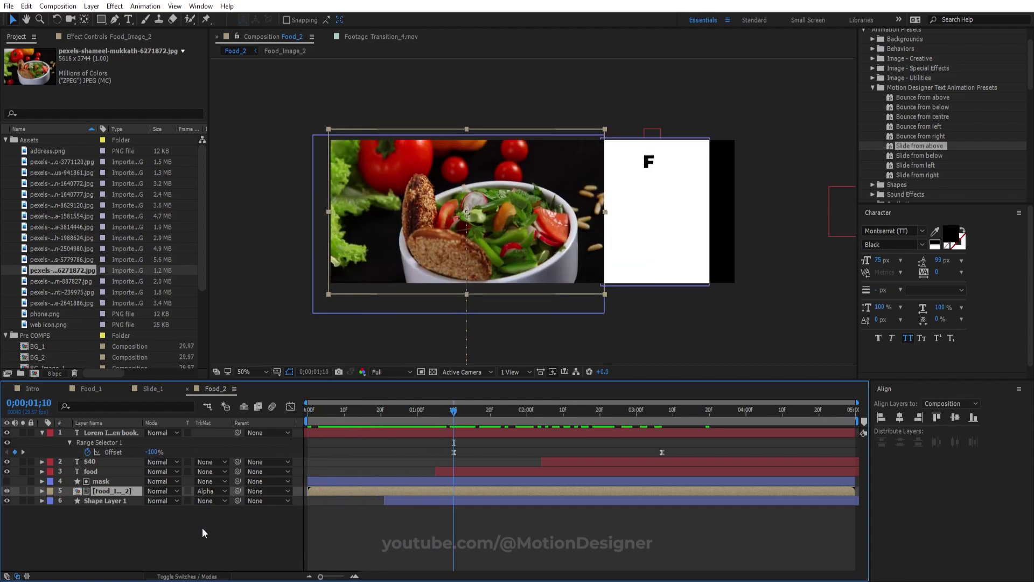
# Add a null object to Food_2 and parent the Food_Image_2 layer to it.
pyautogui.click(92, 6)
pyautogui.moveTo(101, 21)
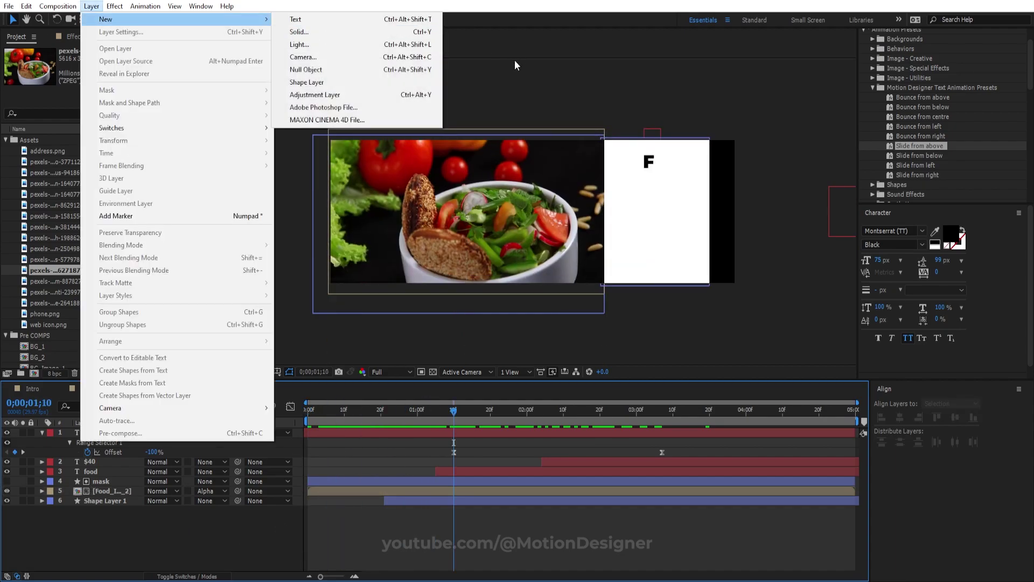
pyautogui.click(330, 70)
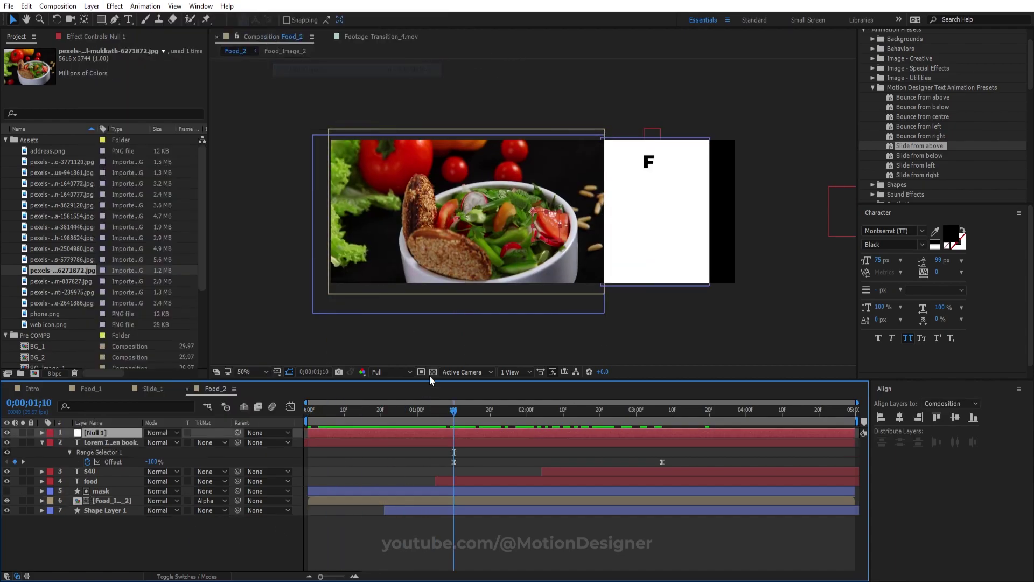
pyautogui.click(111, 500)
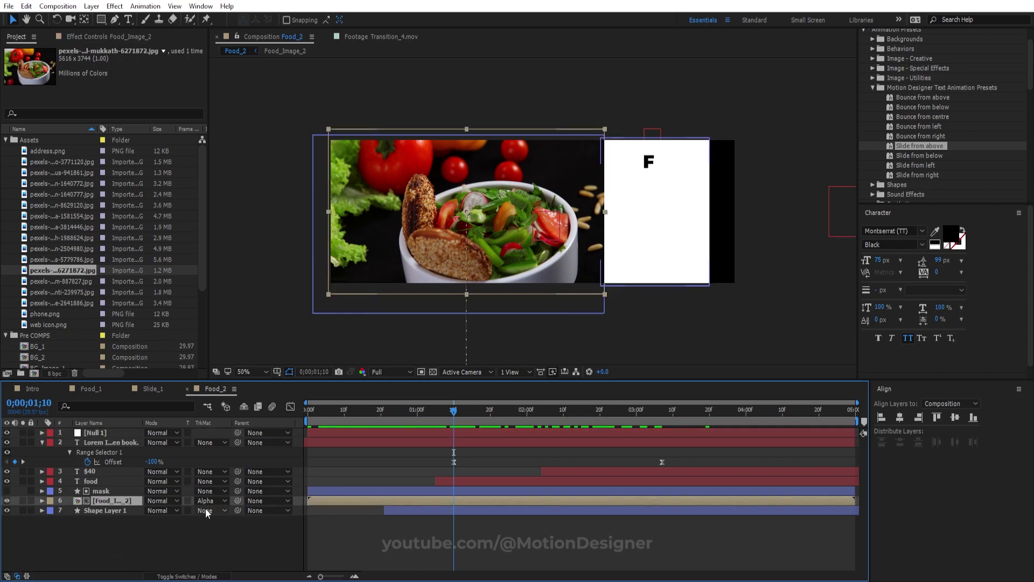
pyautogui.moveTo(238, 501); pyautogui.dragTo(108, 432)
# Parent the mask layer to the null, move the null to position 1235, 250, and preview the shifted image.
pyautogui.click(108, 432)
pyautogui.press('p')
pyautogui.click(108, 501)
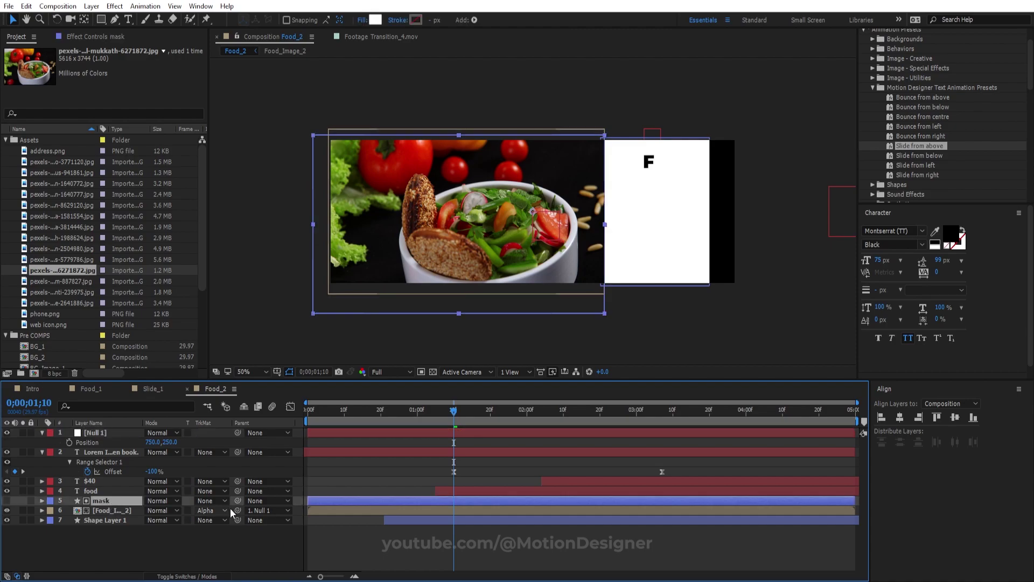
pyautogui.moveTo(237, 501); pyautogui.dragTo(440, 469)
pyautogui.press('space')
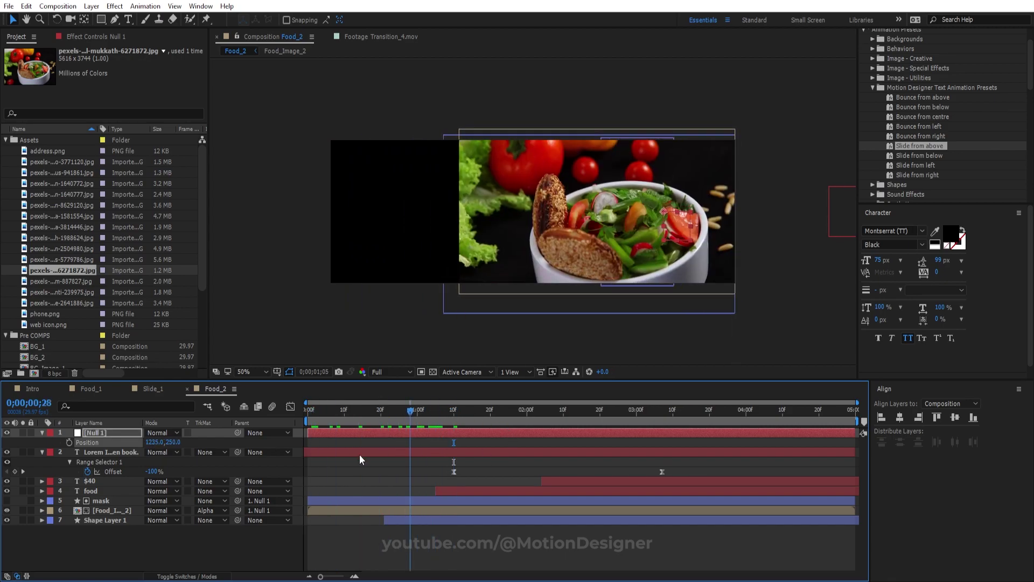
pyautogui.press('space')
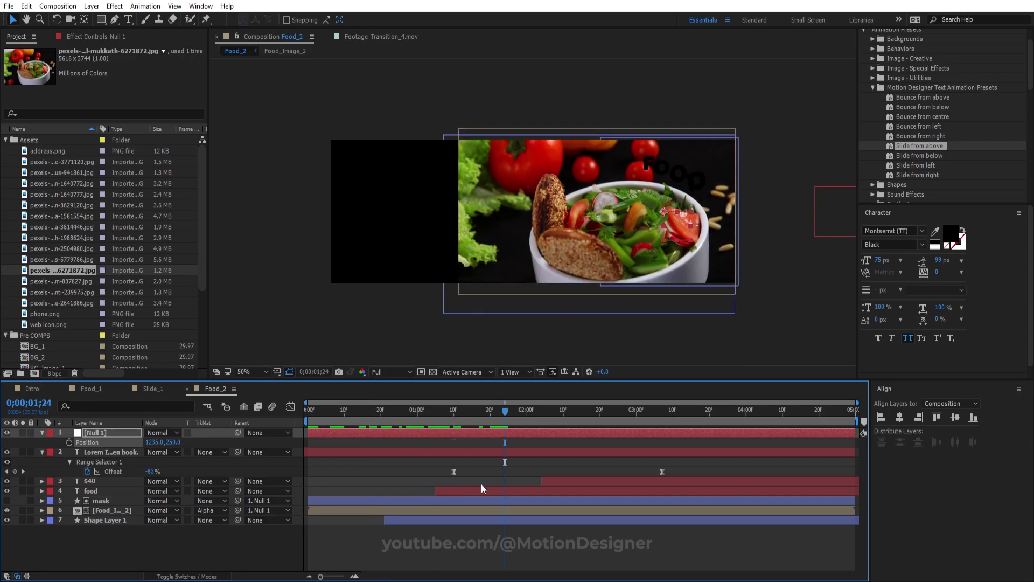
pyautogui.click(43, 433)
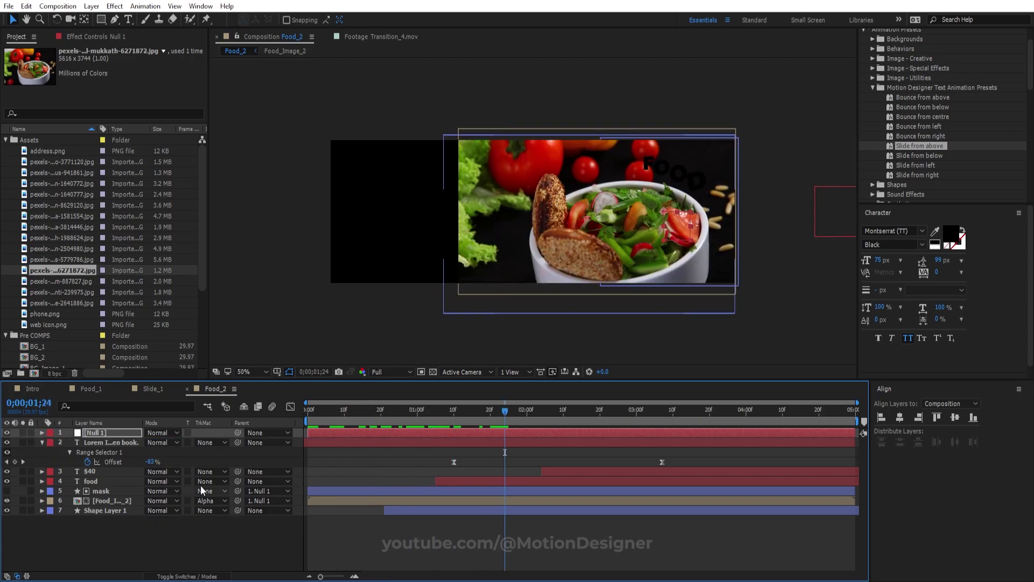
# Flip Shape Layer 1, the white text panel, horizontally to the other side of Food_2 and preview from near the start.
pyautogui.click(114, 511)
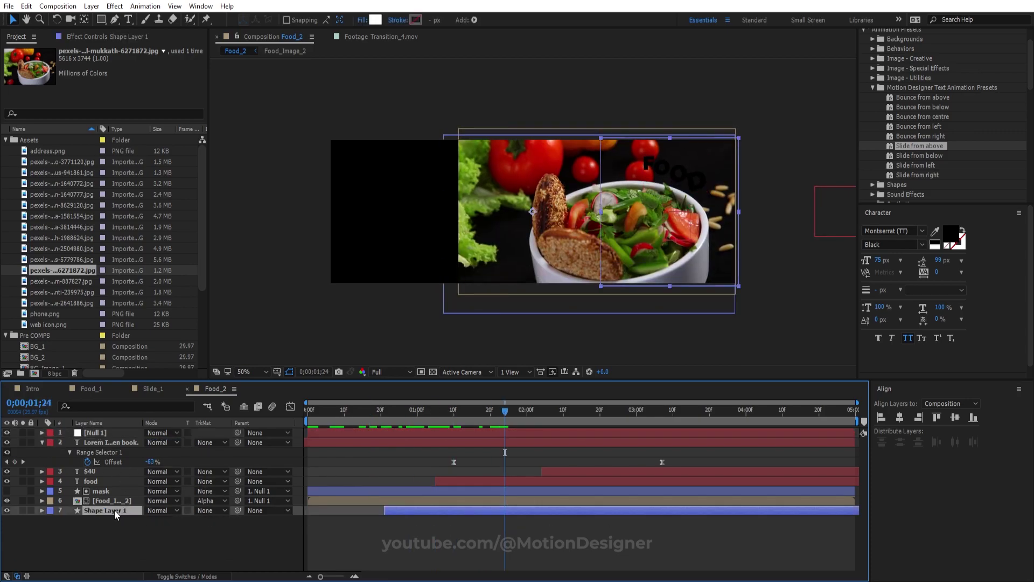
pyautogui.rightClick(115, 511)
pyautogui.moveTo(181, 134)
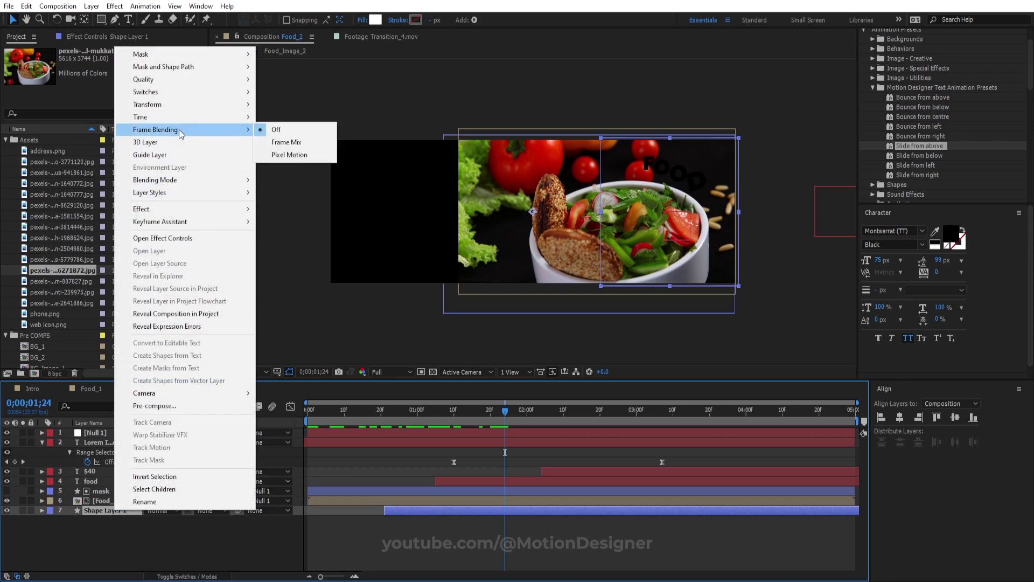
pyautogui.moveTo(175, 104)
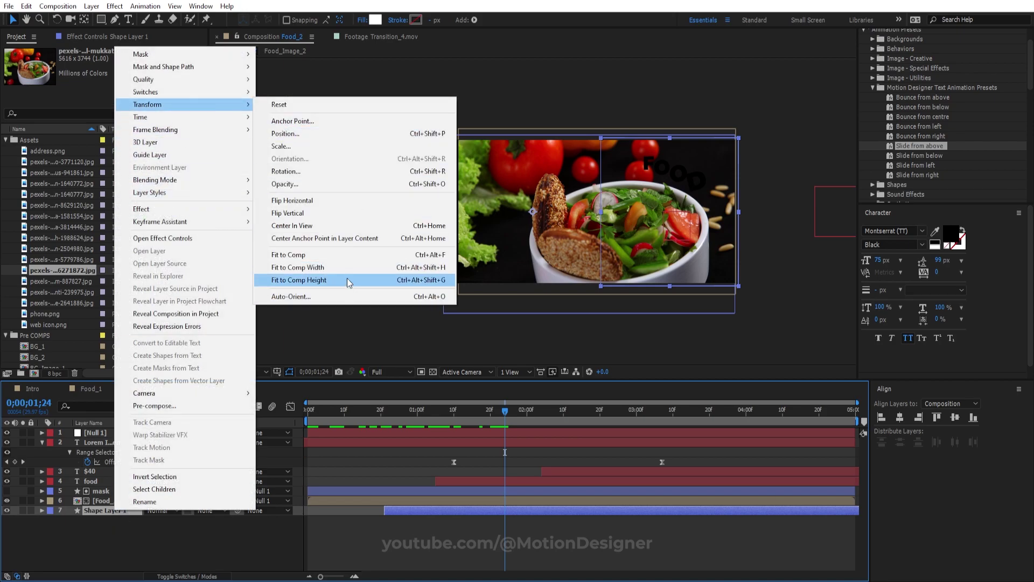
pyautogui.click(345, 201)
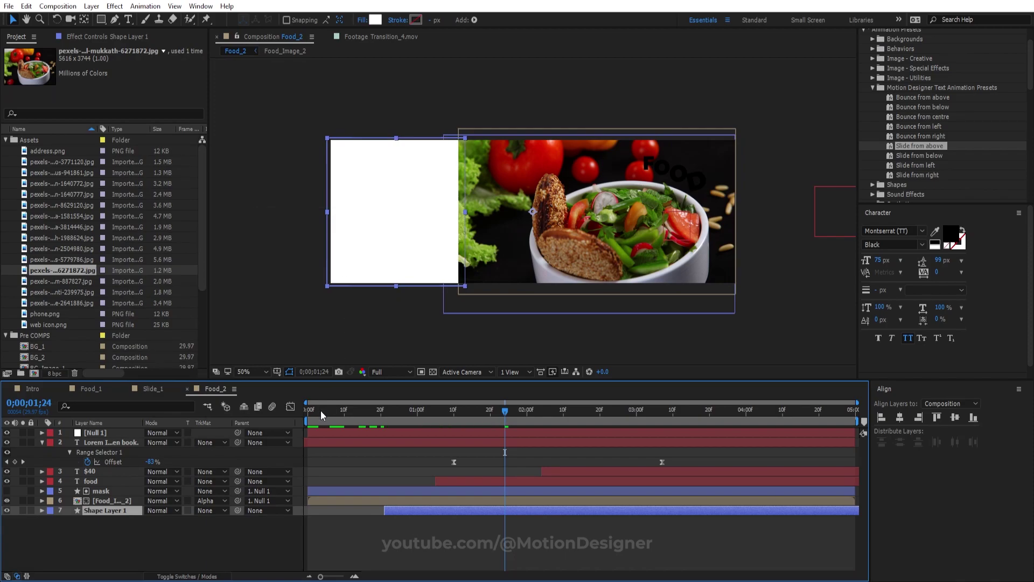
pyautogui.click(322, 415)
pyautogui.press('space')
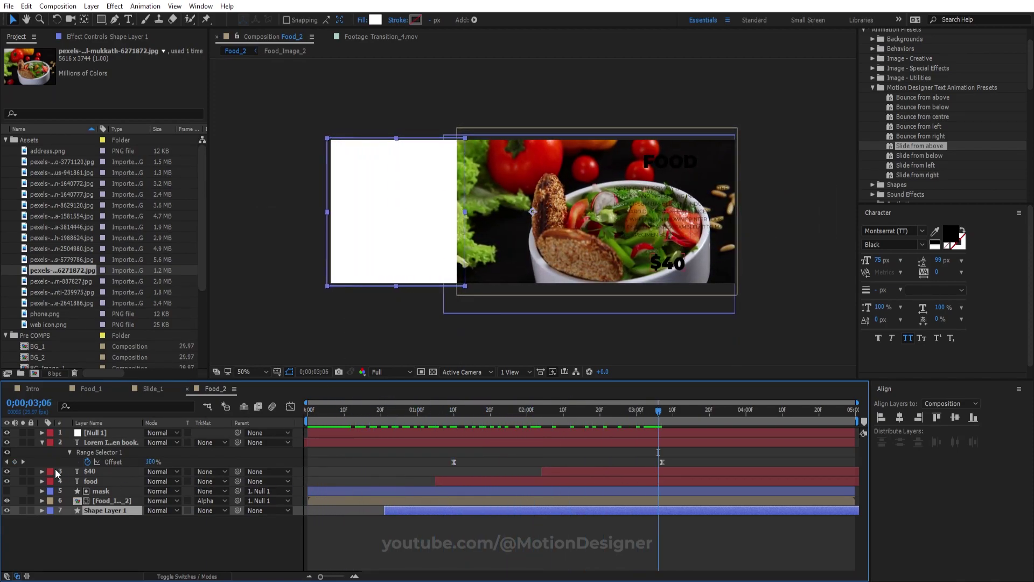
# Move the food, $40 and Lorem Ipsum text layers together onto the flipped white panel, and preview.
pyautogui.click(42, 442)
pyautogui.click(104, 462)
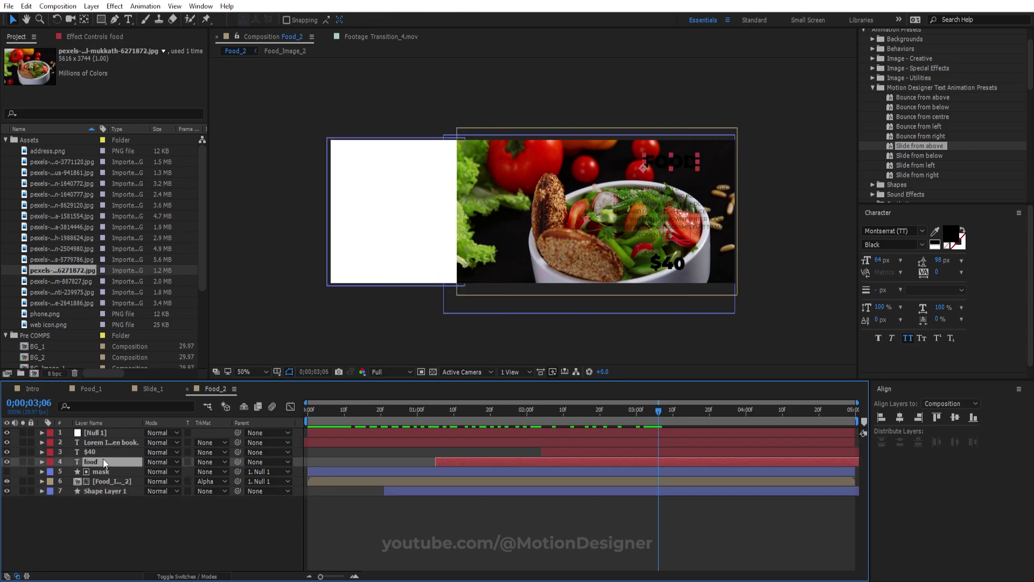
pyautogui.keyDown('shift'); pyautogui.click(110, 443); pyautogui.keyUp('shift')
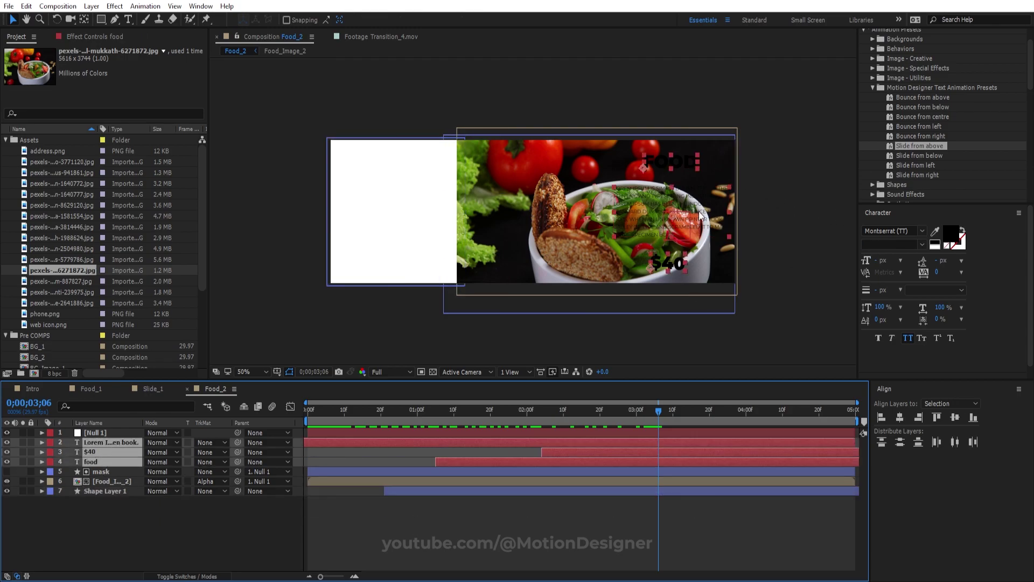
pyautogui.moveTo(656, 205); pyautogui.dragTo(376, 212)
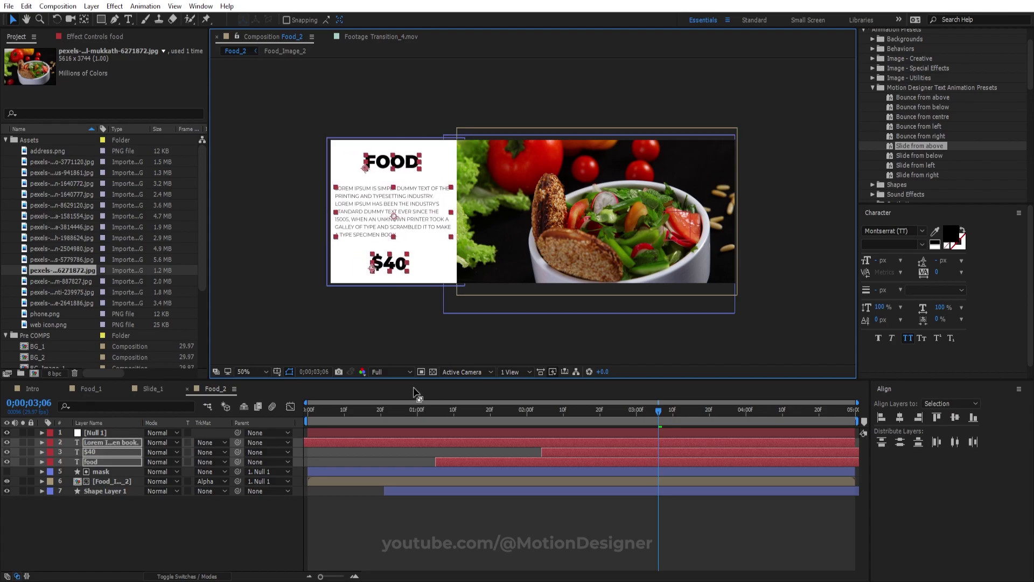
pyautogui.press('space')
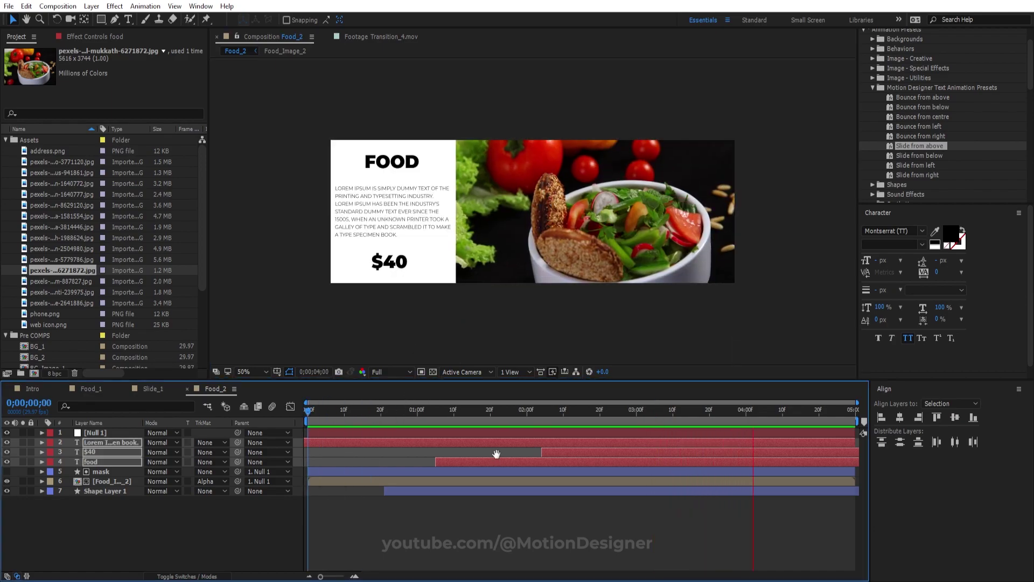
# Replace the lower Food_1 card in Slide_1 with the Food_2 composition and preview from the start.
pyautogui.click(151, 392)
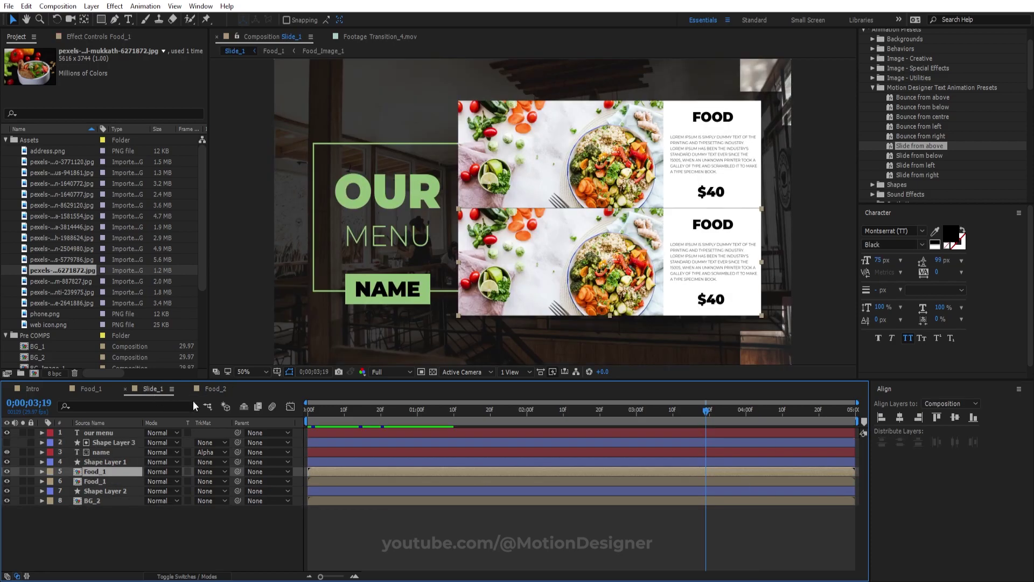
pyautogui.click(103, 481)
pyautogui.click(474, 272)
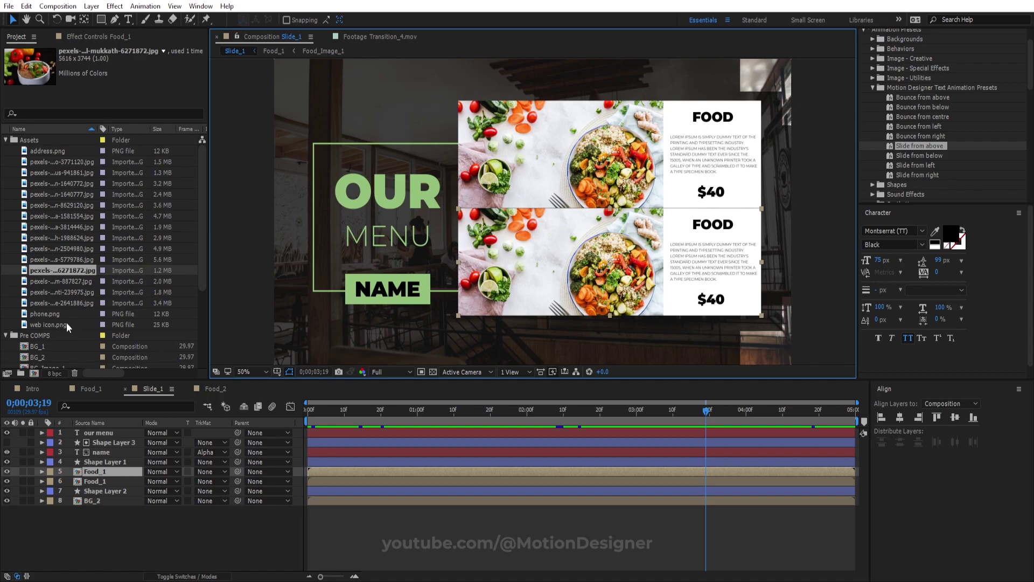
pyautogui.scroll(-3, 88, 303)
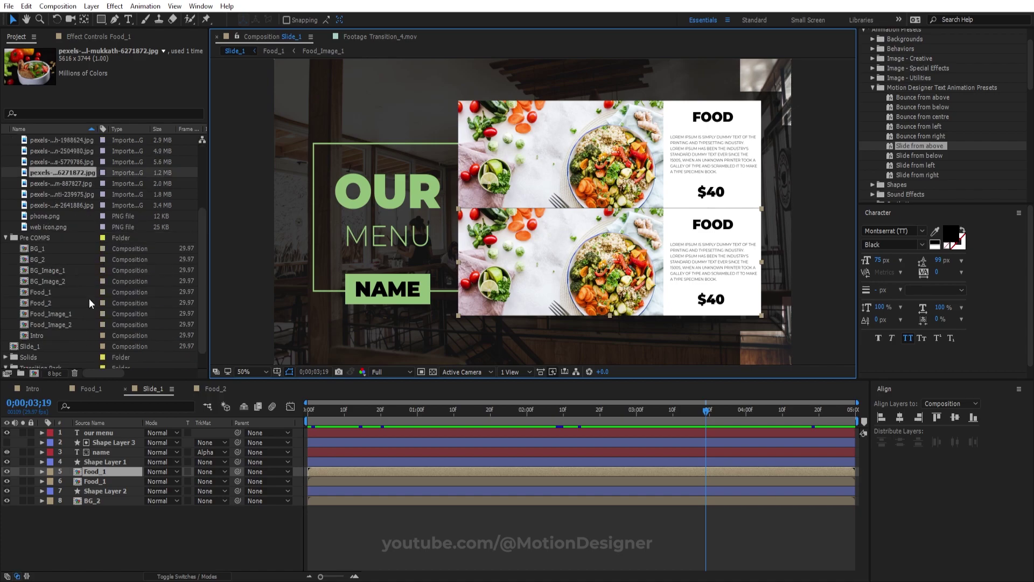
pyautogui.click(57, 302)
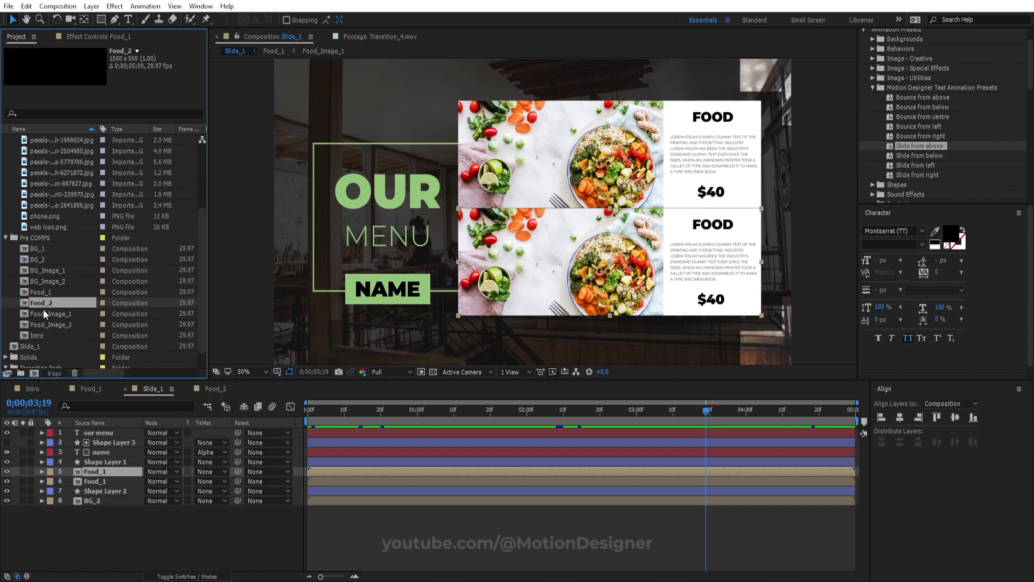
pyautogui.moveTo(43, 309); pyautogui.dragTo(606, 280)
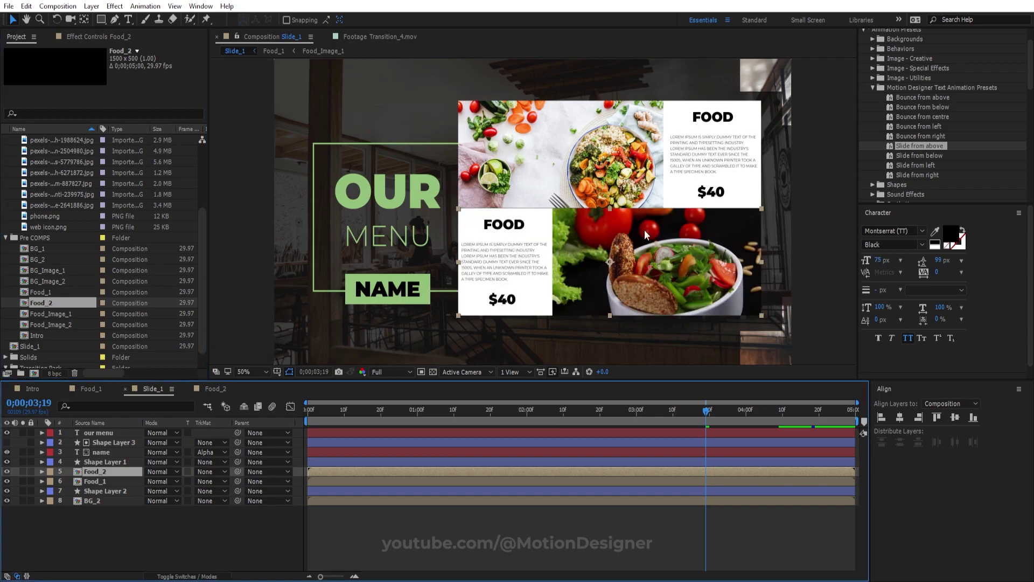
pyautogui.click(308, 410)
pyautogui.press('space')
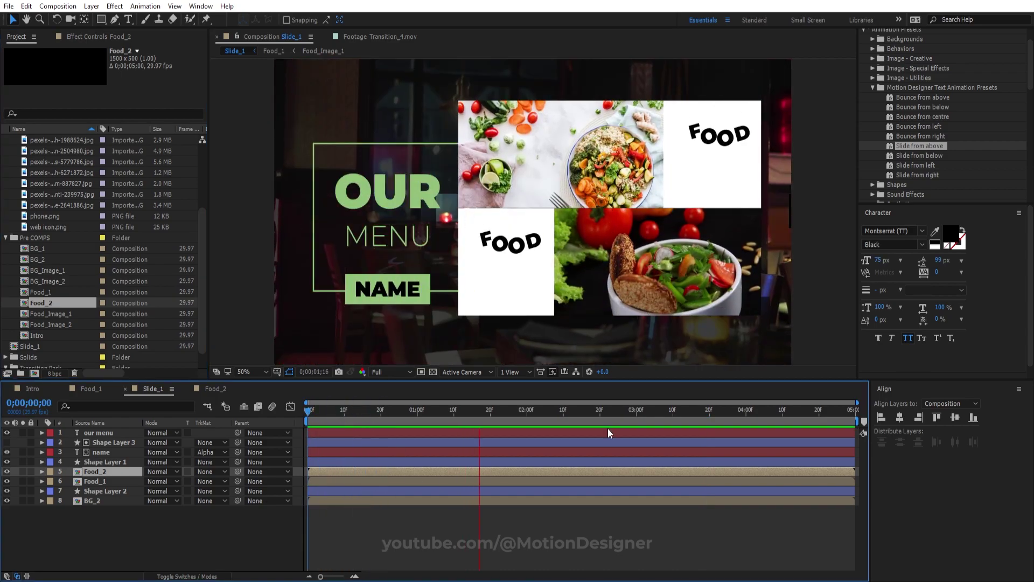
pyautogui.press('space')
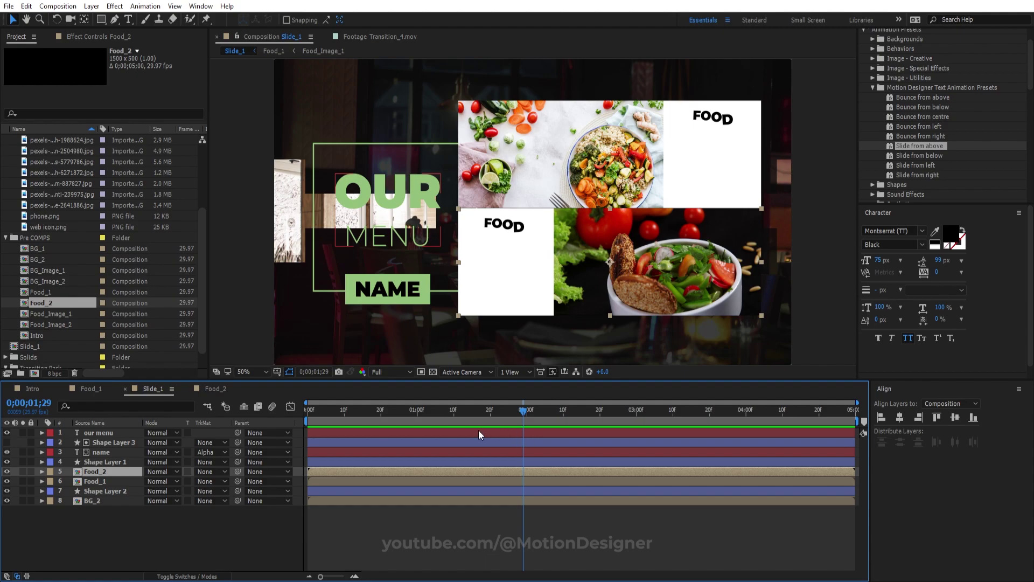
# Open the BG_2 background composition from Slide_1 for editing.
pyautogui.click(96, 500)
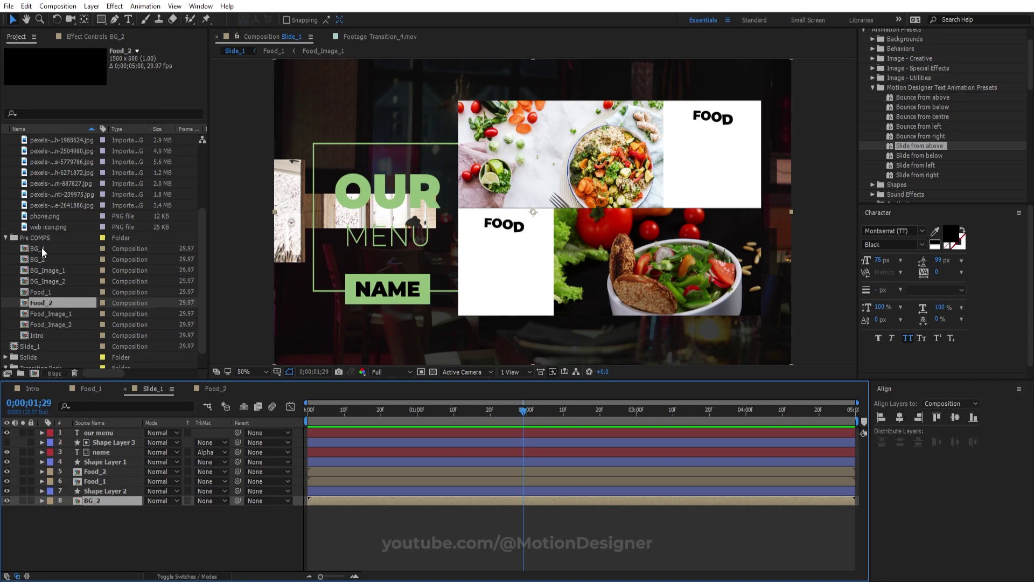
pyautogui.moveTo(41, 247); pyautogui.dragTo(105, 507)
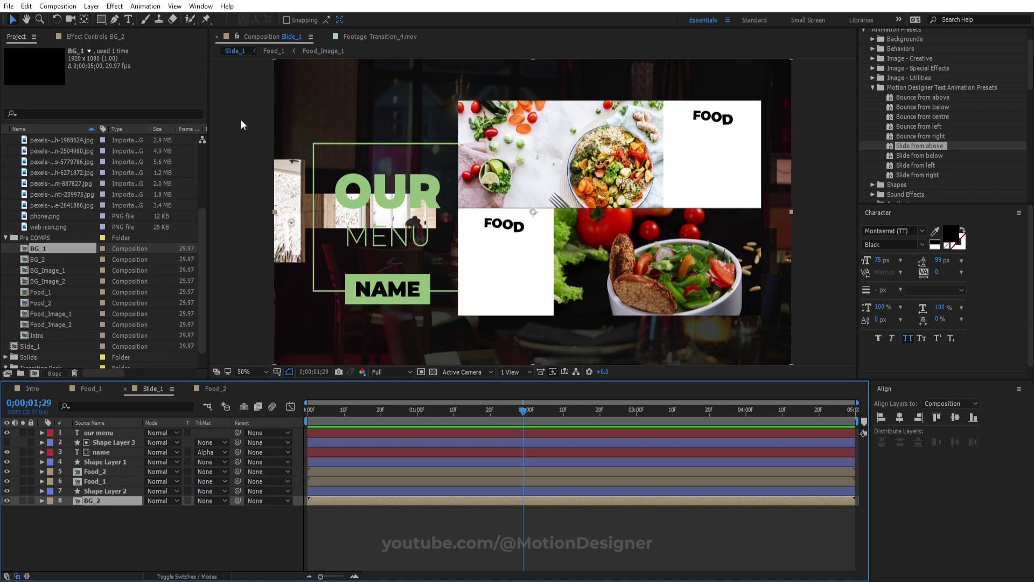
pyautogui.doubleClick(109, 501)
pyautogui.moveTo(123, 506); pyautogui.dragTo(125, 452)
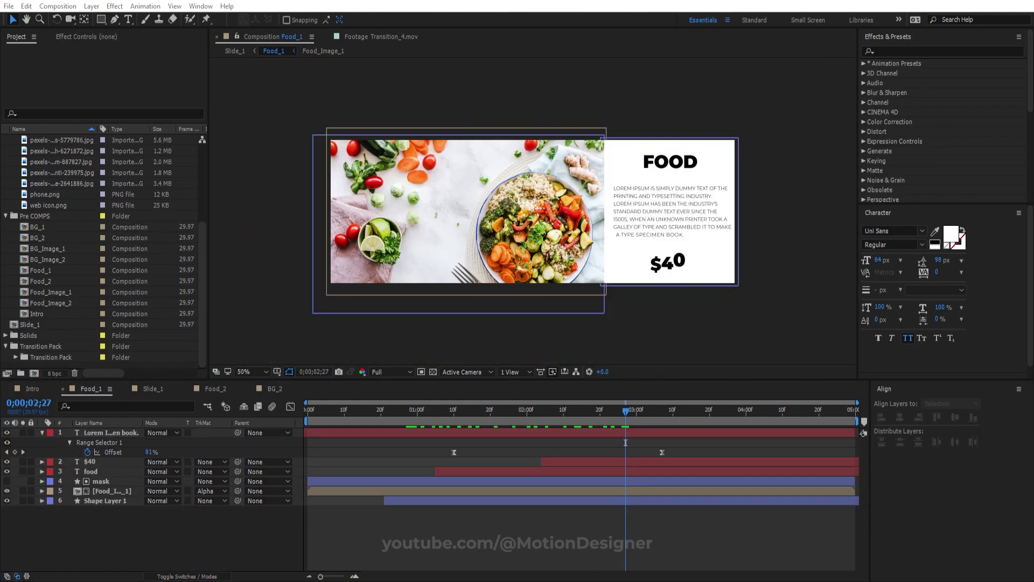
# Create a 1920 x 1080 composition named Final Comp at 29.97 fps with a duration of 20 seconds.
pyautogui.click(489, 539)
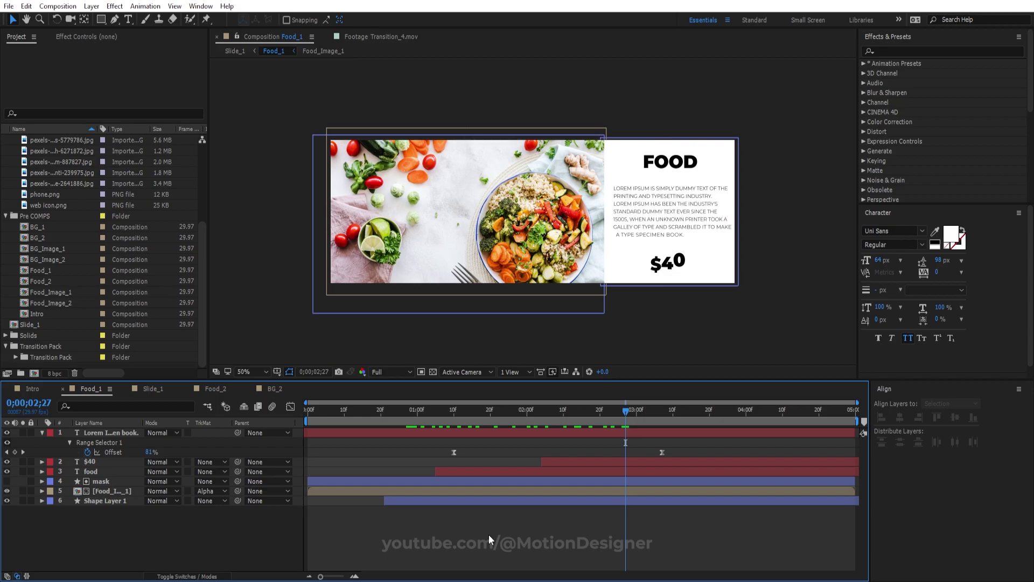
pyautogui.hotkey('ctrl', 'n')
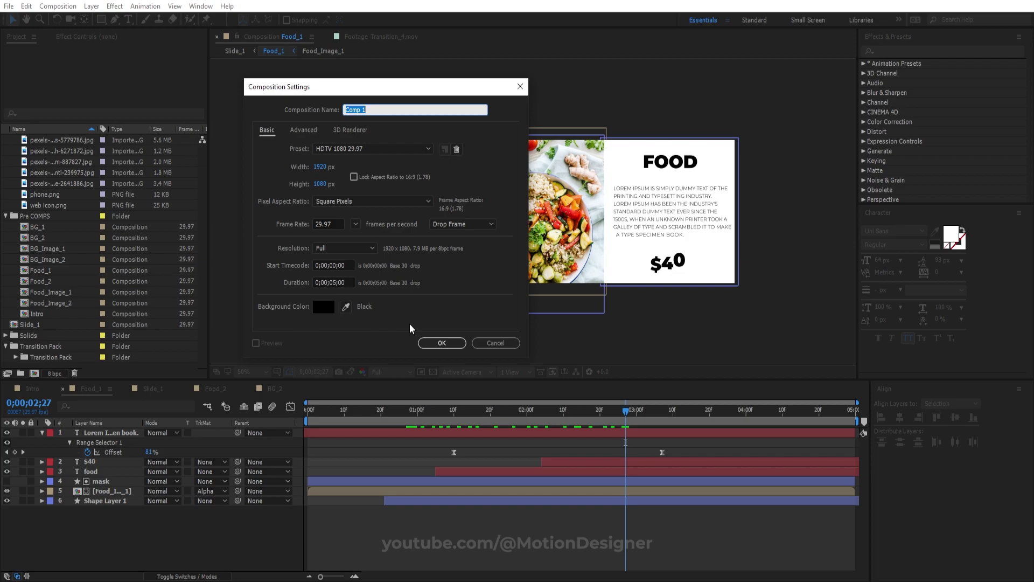
pyautogui.write('Final')
pyautogui.click(337, 282)
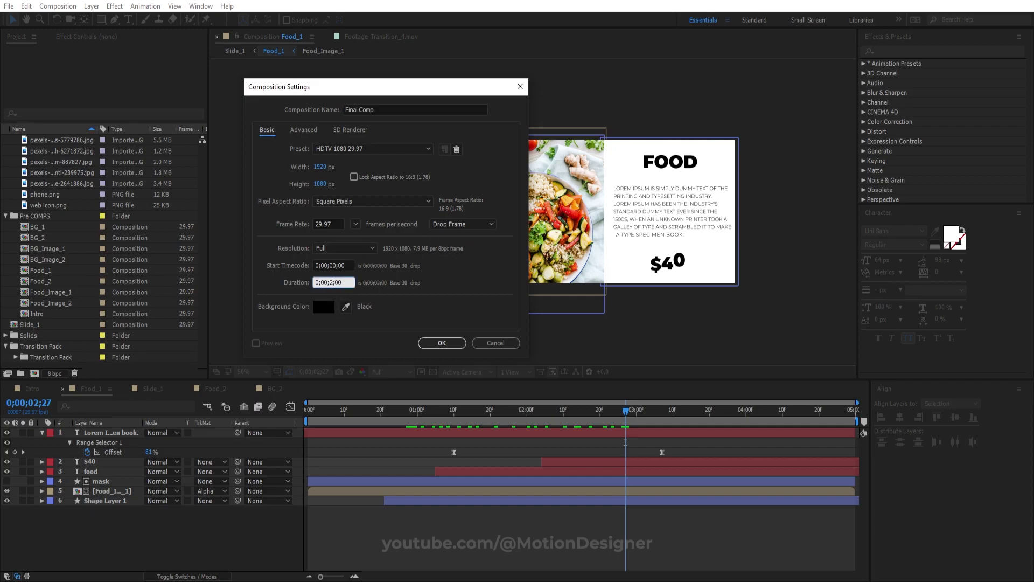
pyautogui.press('Return')
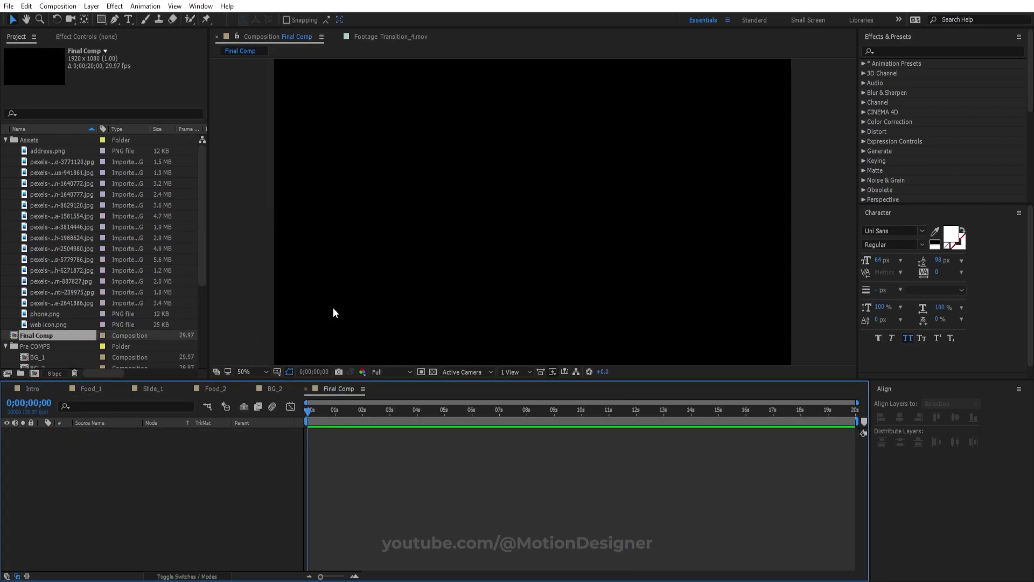
# Add the Intro composition to the start of Final Comp and check a frame about 2 seconds in.
pyautogui.scroll(-5, 50, 279)
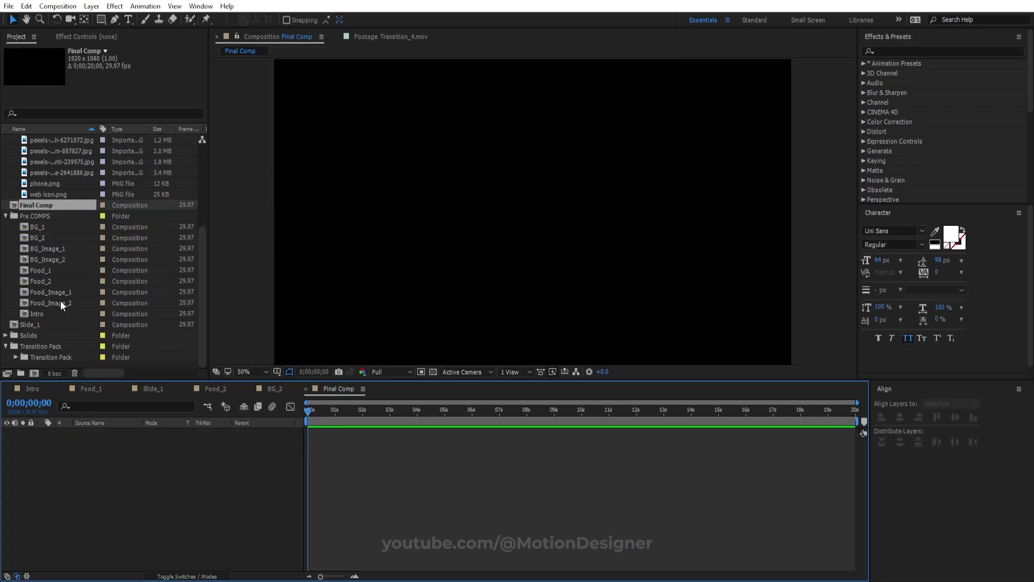
pyautogui.moveTo(41, 311); pyautogui.dragTo(164, 505)
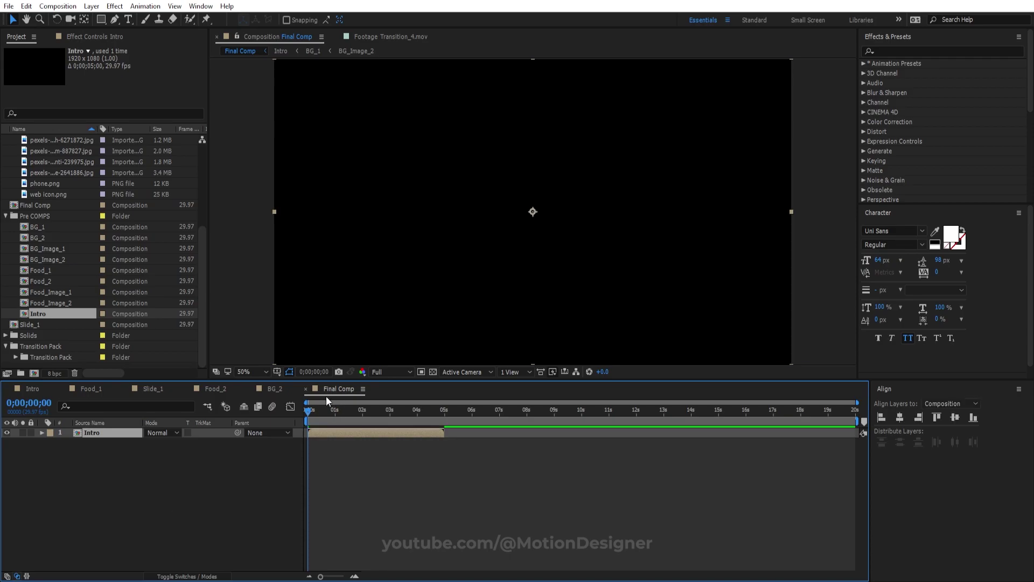
pyautogui.click(367, 410)
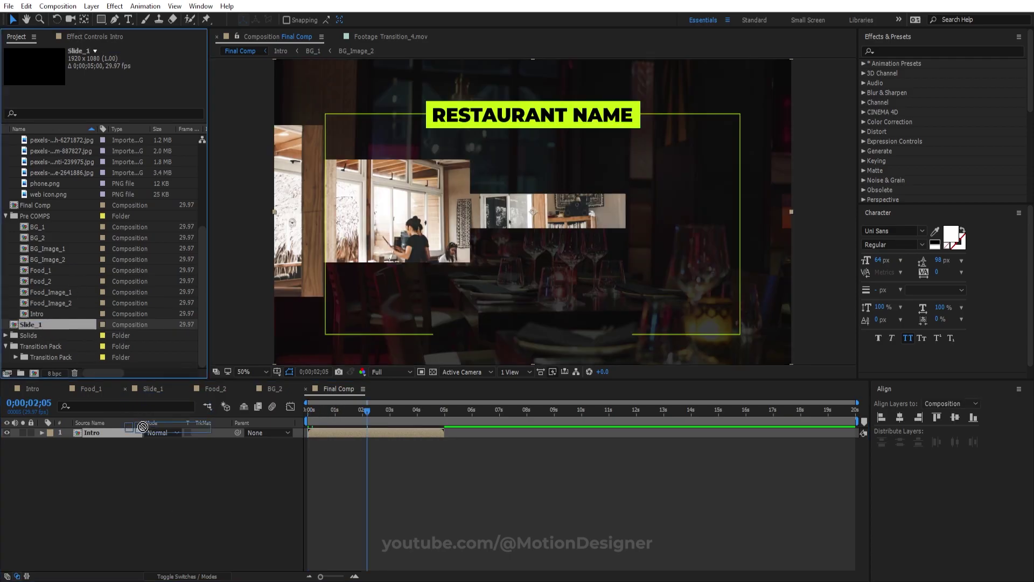
# Add Slide_1 above Intro, shift it to start at about 4 seconds so they overlap, and preview the changeover.
pyautogui.moveTo(143, 427); pyautogui.dragTo(141, 429)
pyautogui.moveTo(409, 432); pyautogui.dragTo(441, 432)
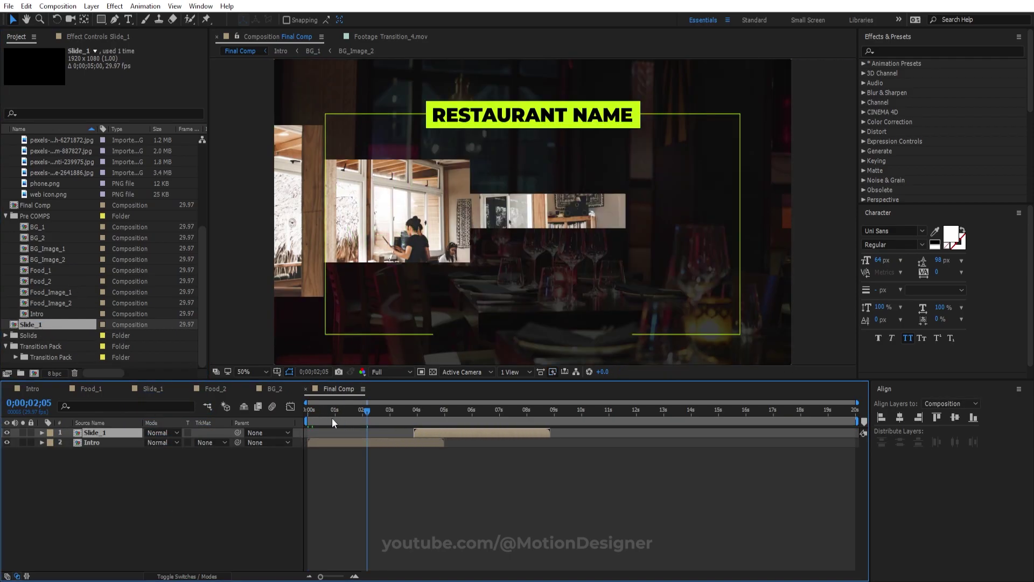
pyautogui.moveTo(332, 418); pyautogui.dragTo(398, 419)
pyautogui.click(471, 473)
pyautogui.press('space')
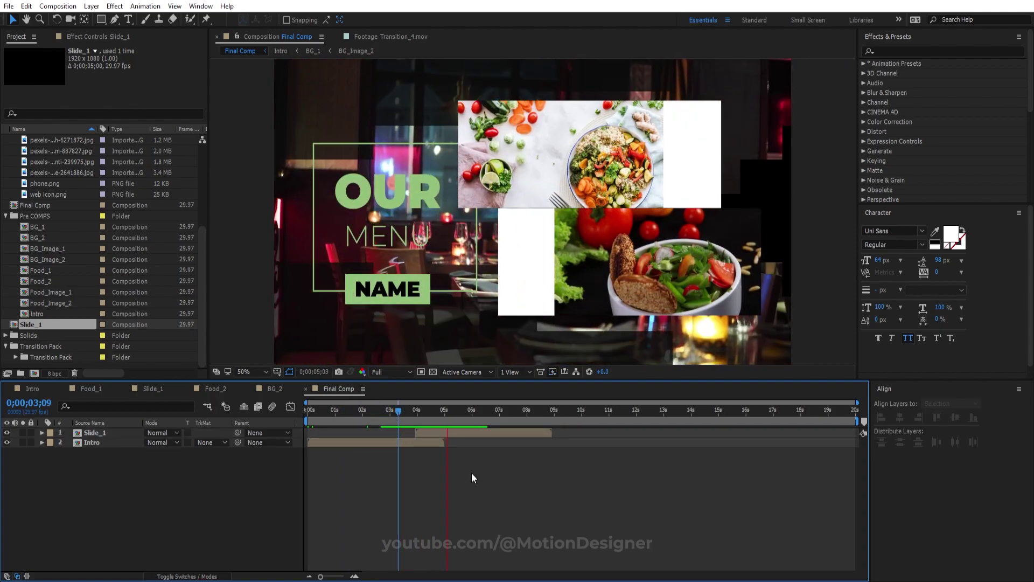
pyautogui.press('space')
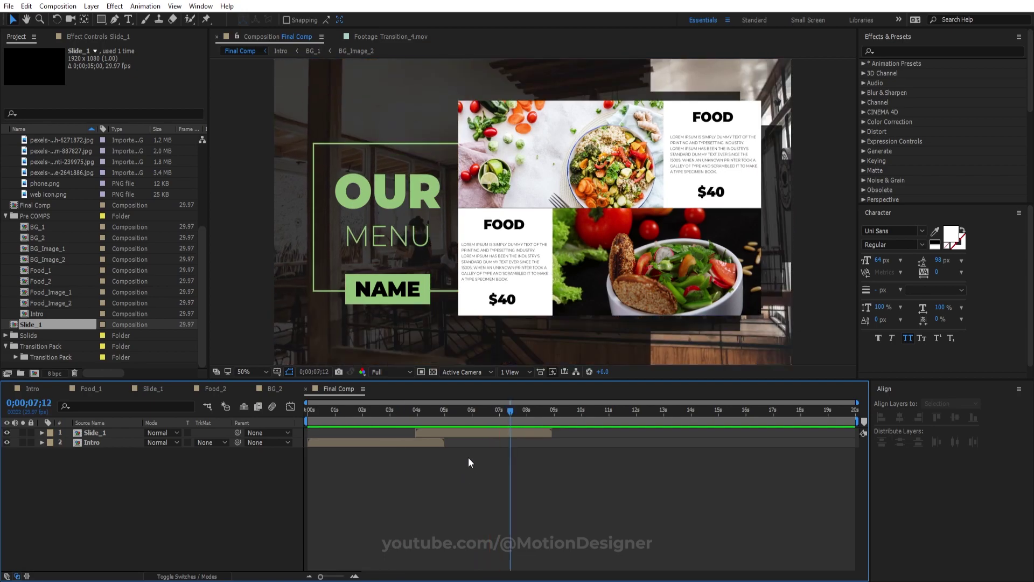